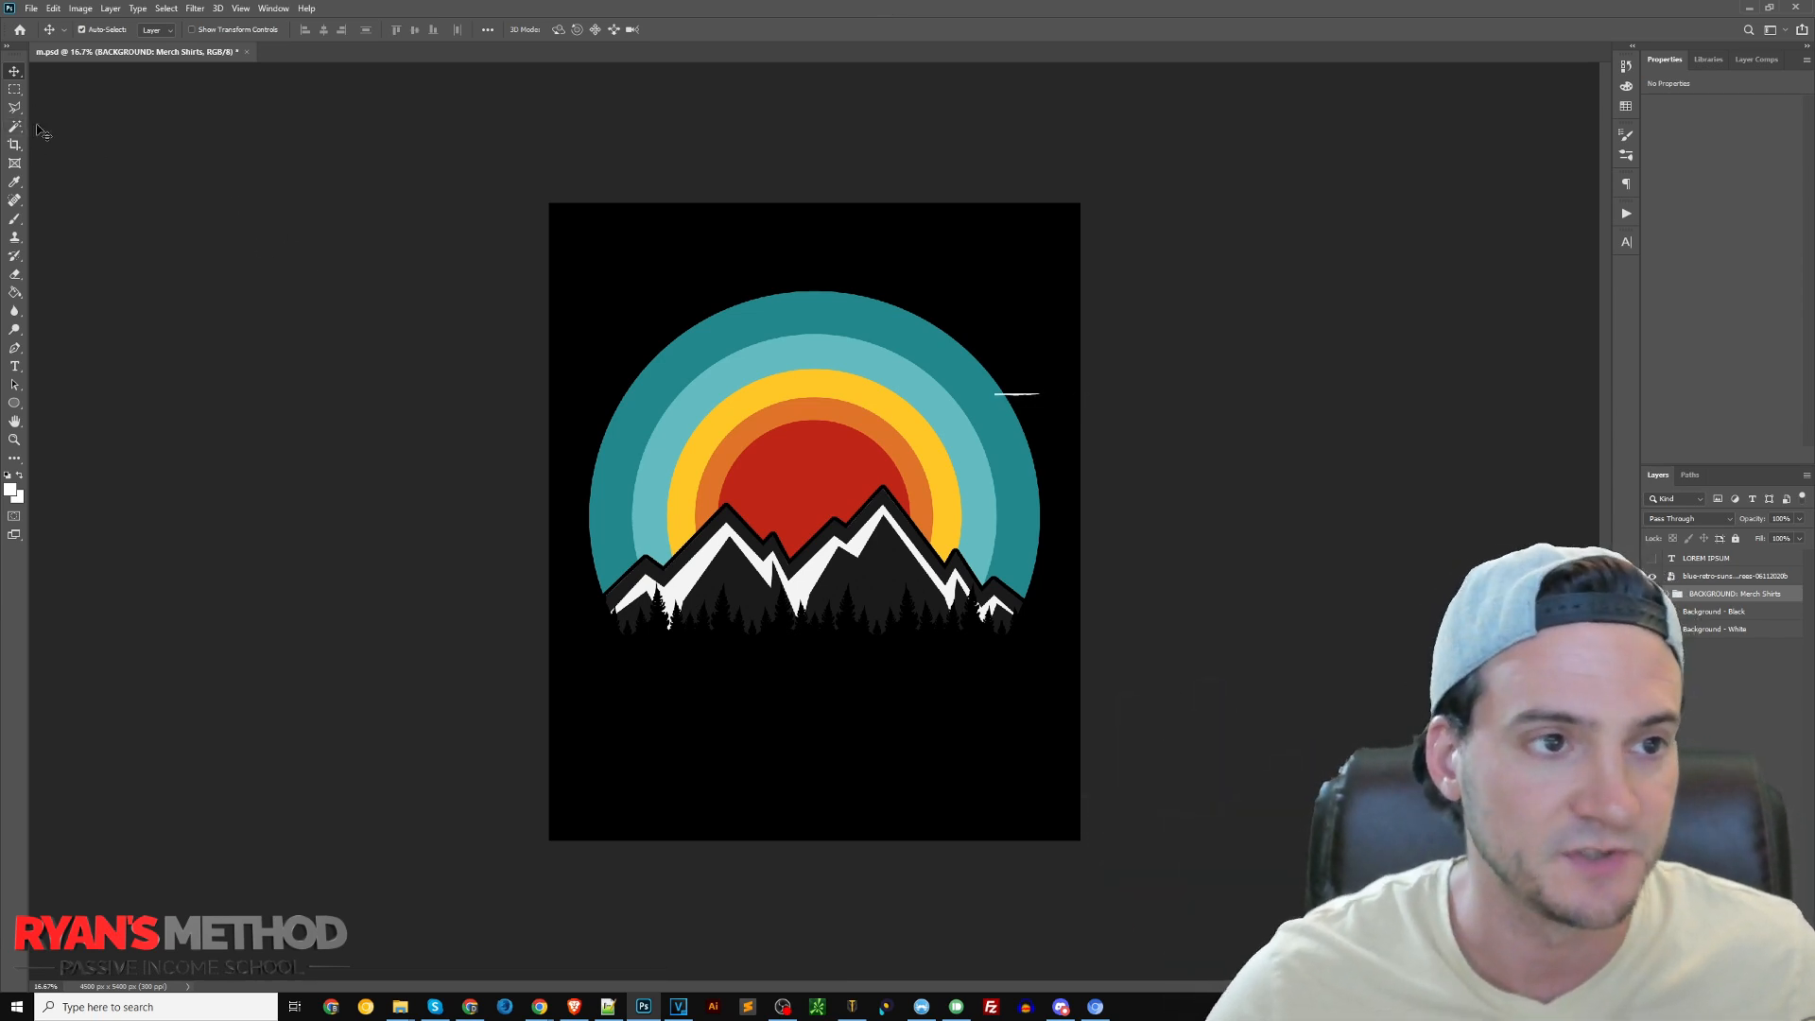
Move the retro sunset mountain graphic slightly down on the canvas
left_click(1713, 576)
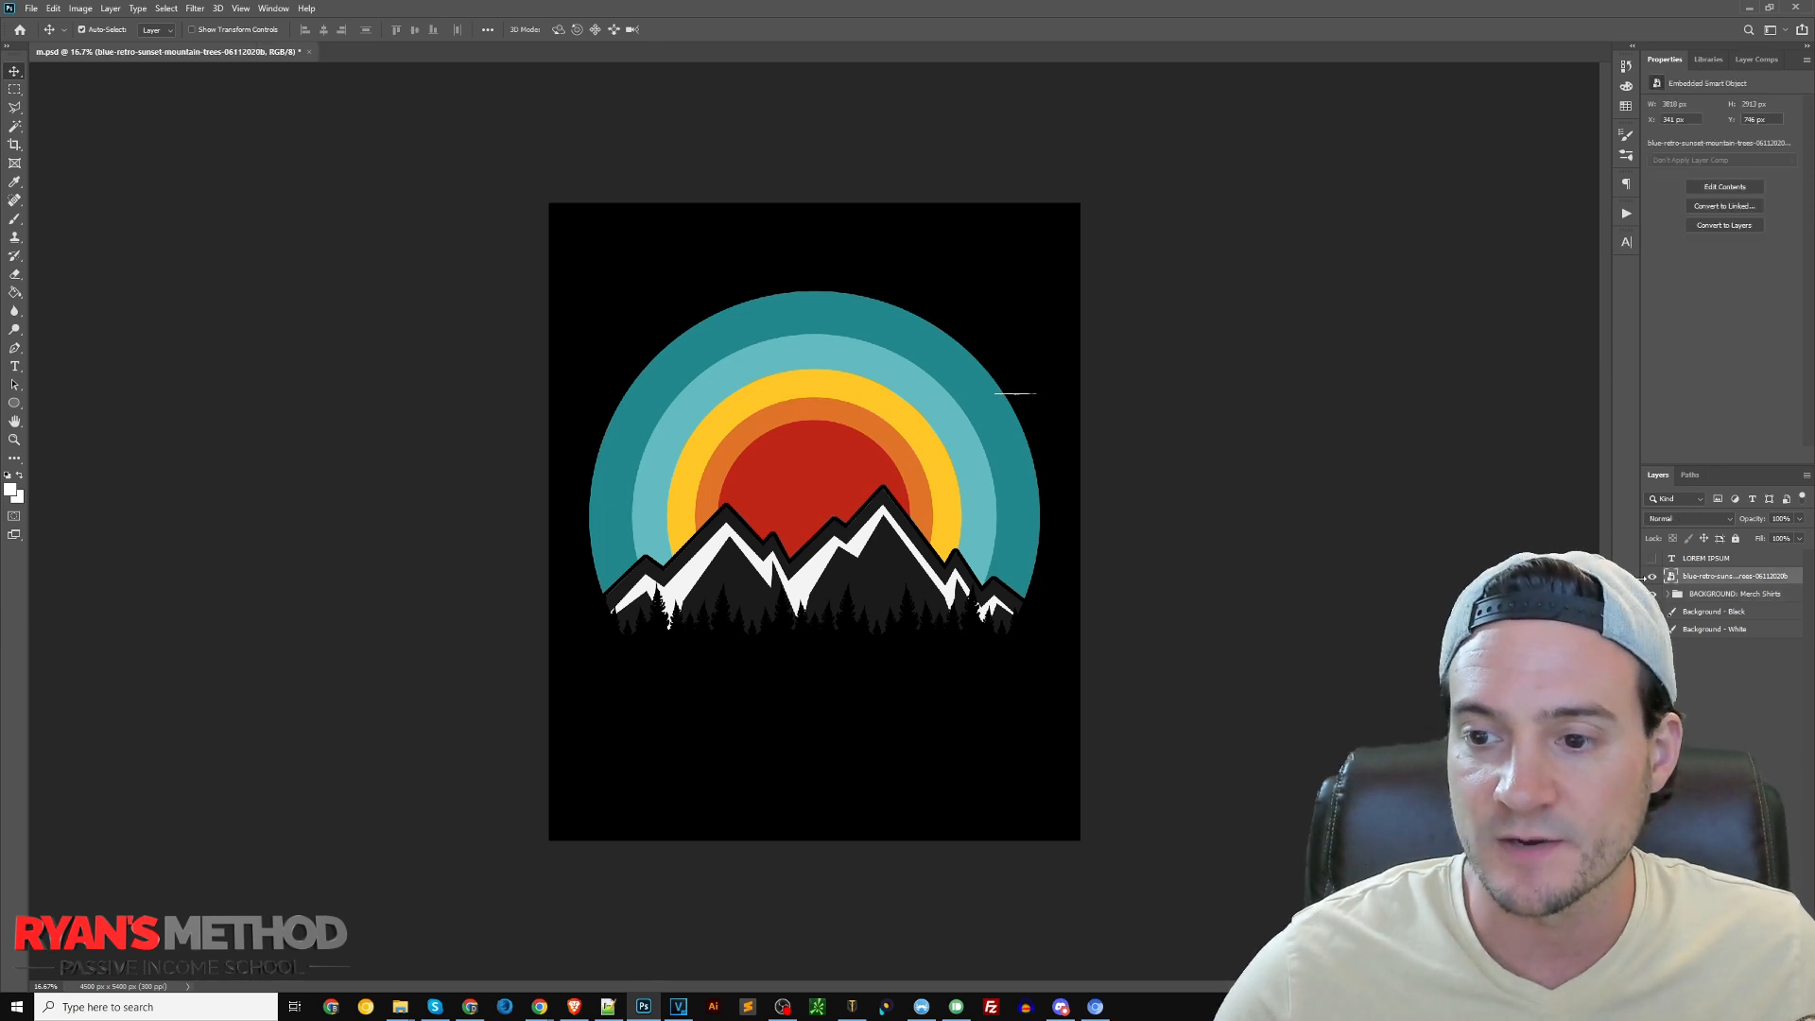
left_click_drag(811, 392, 813, 404)
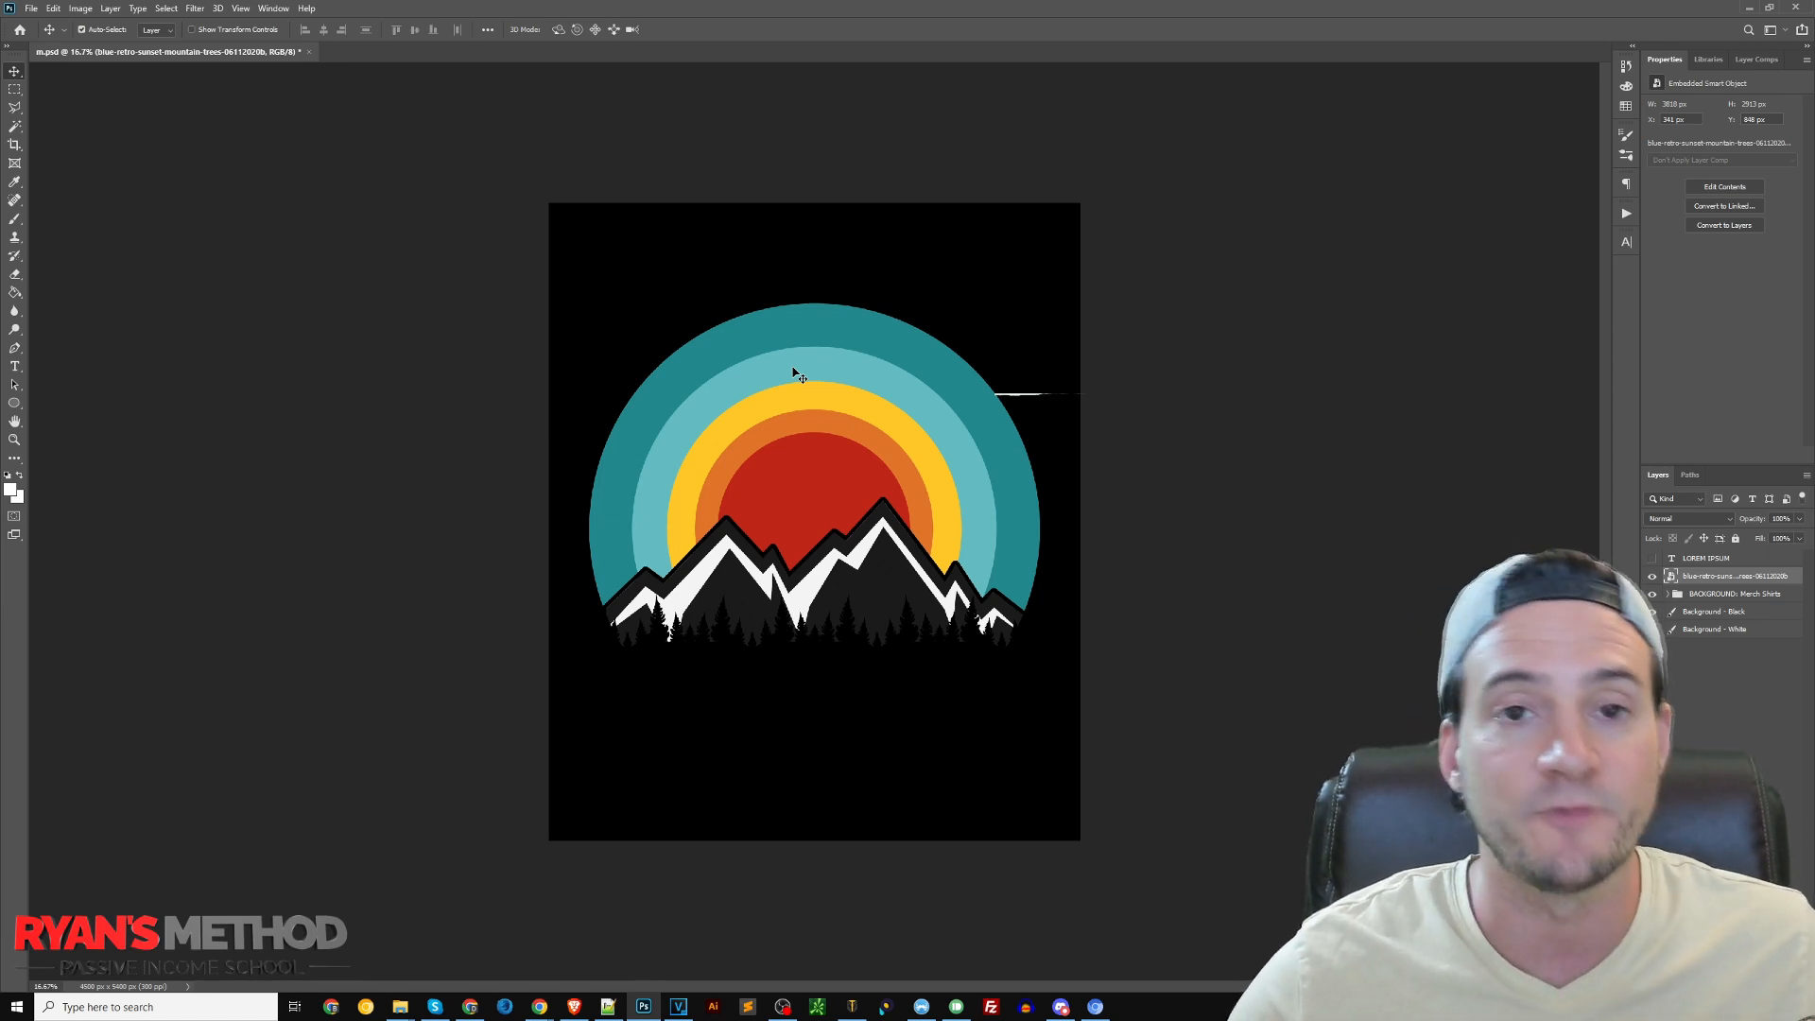
Switch to File Explorer, look through the PNG designs in the Fathers Day Graphics folder, and return to Photoshop
left_click(400, 1006)
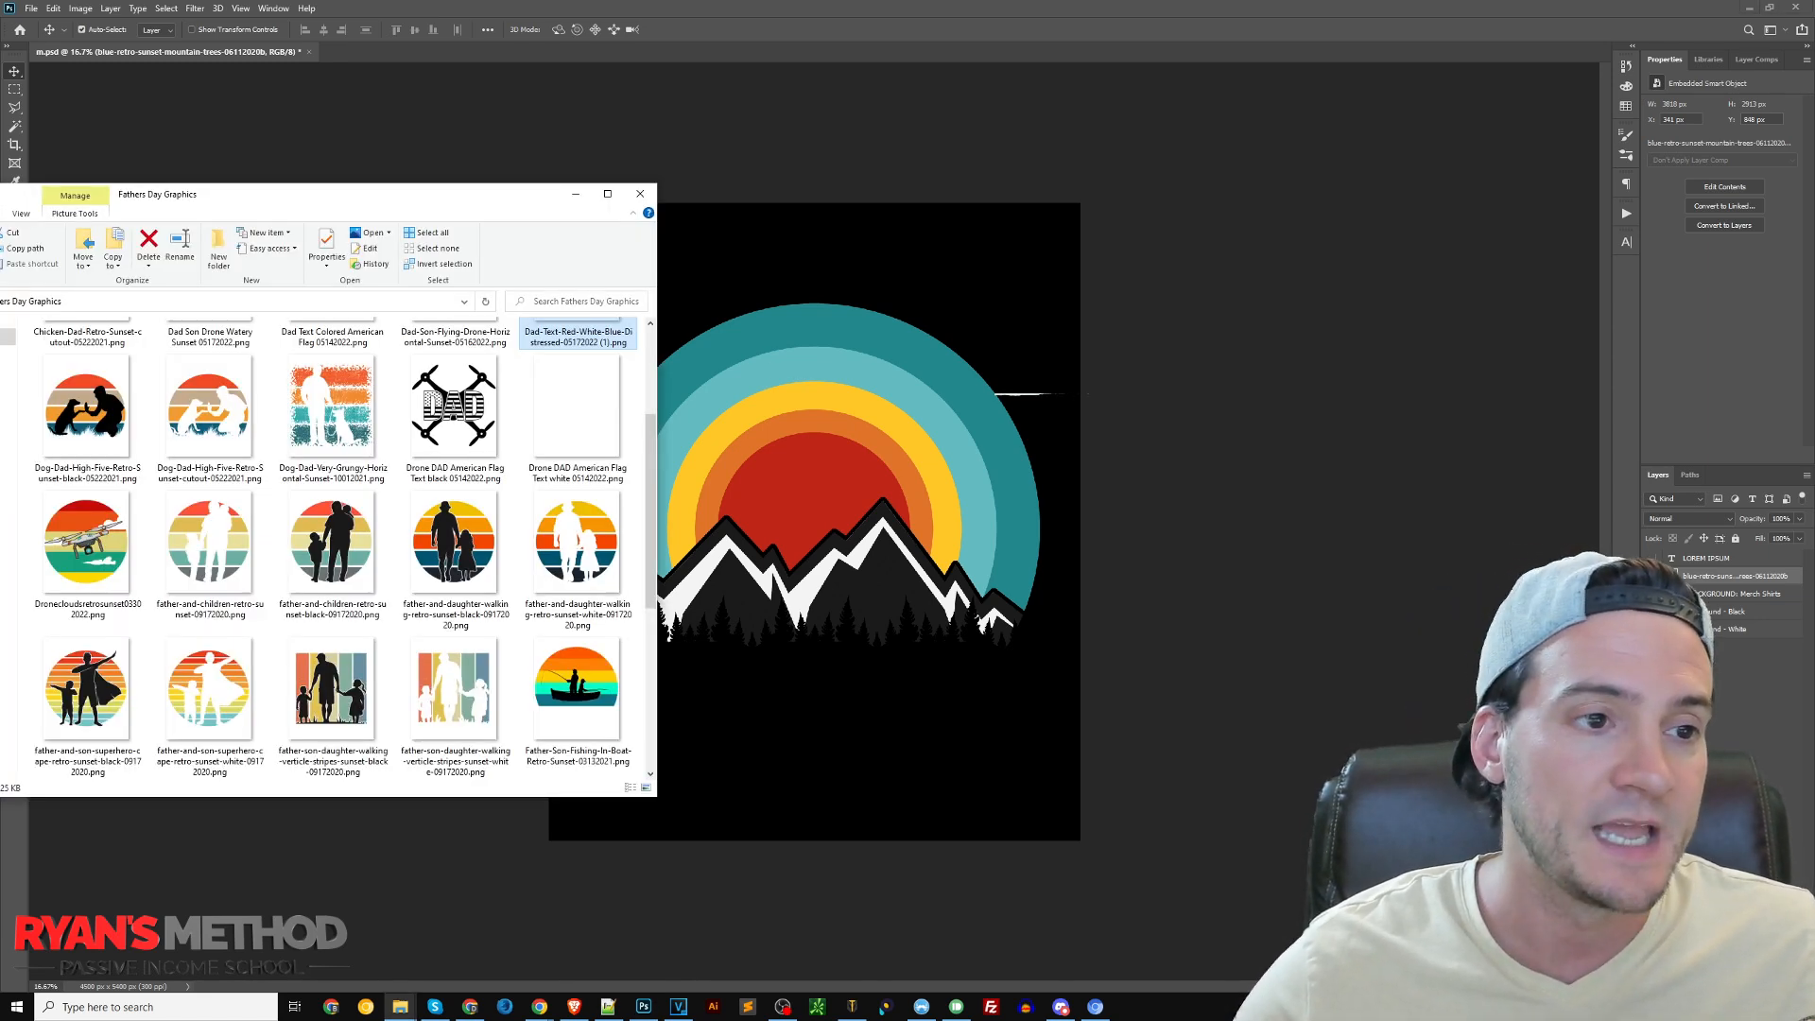
left_click_drag(652, 591, 652, 501)
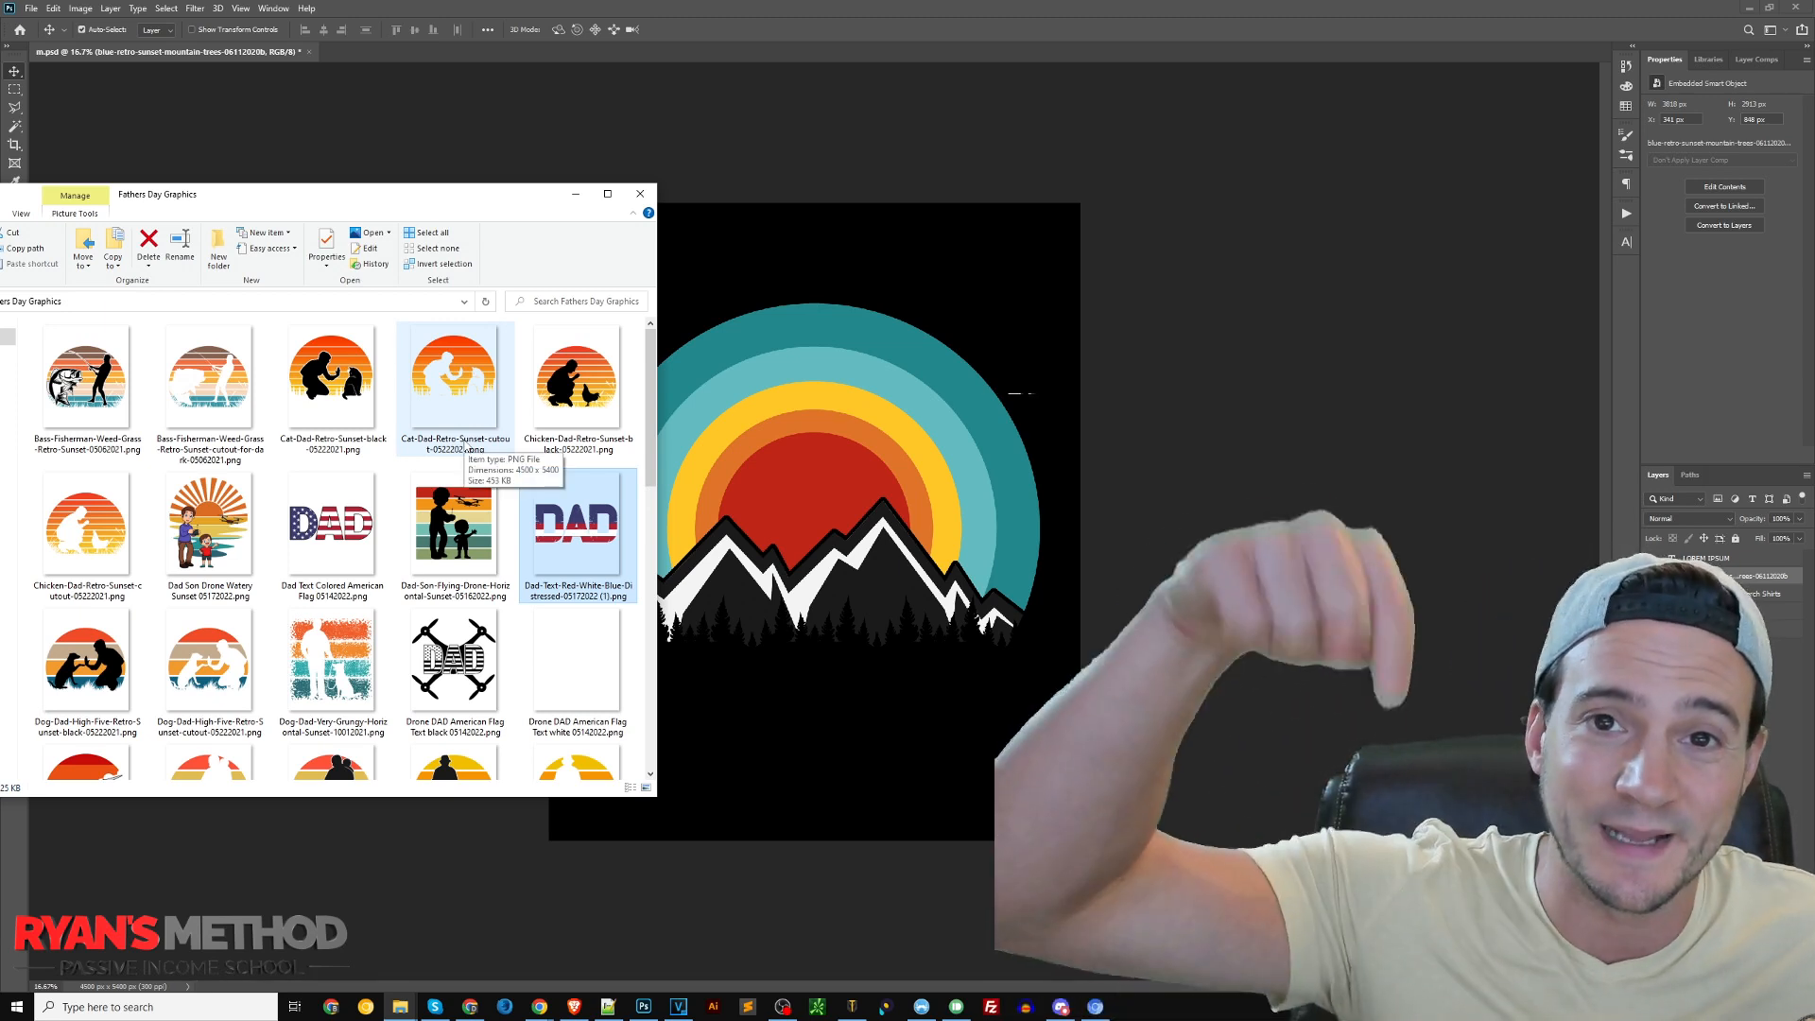
left_click(824, 19)
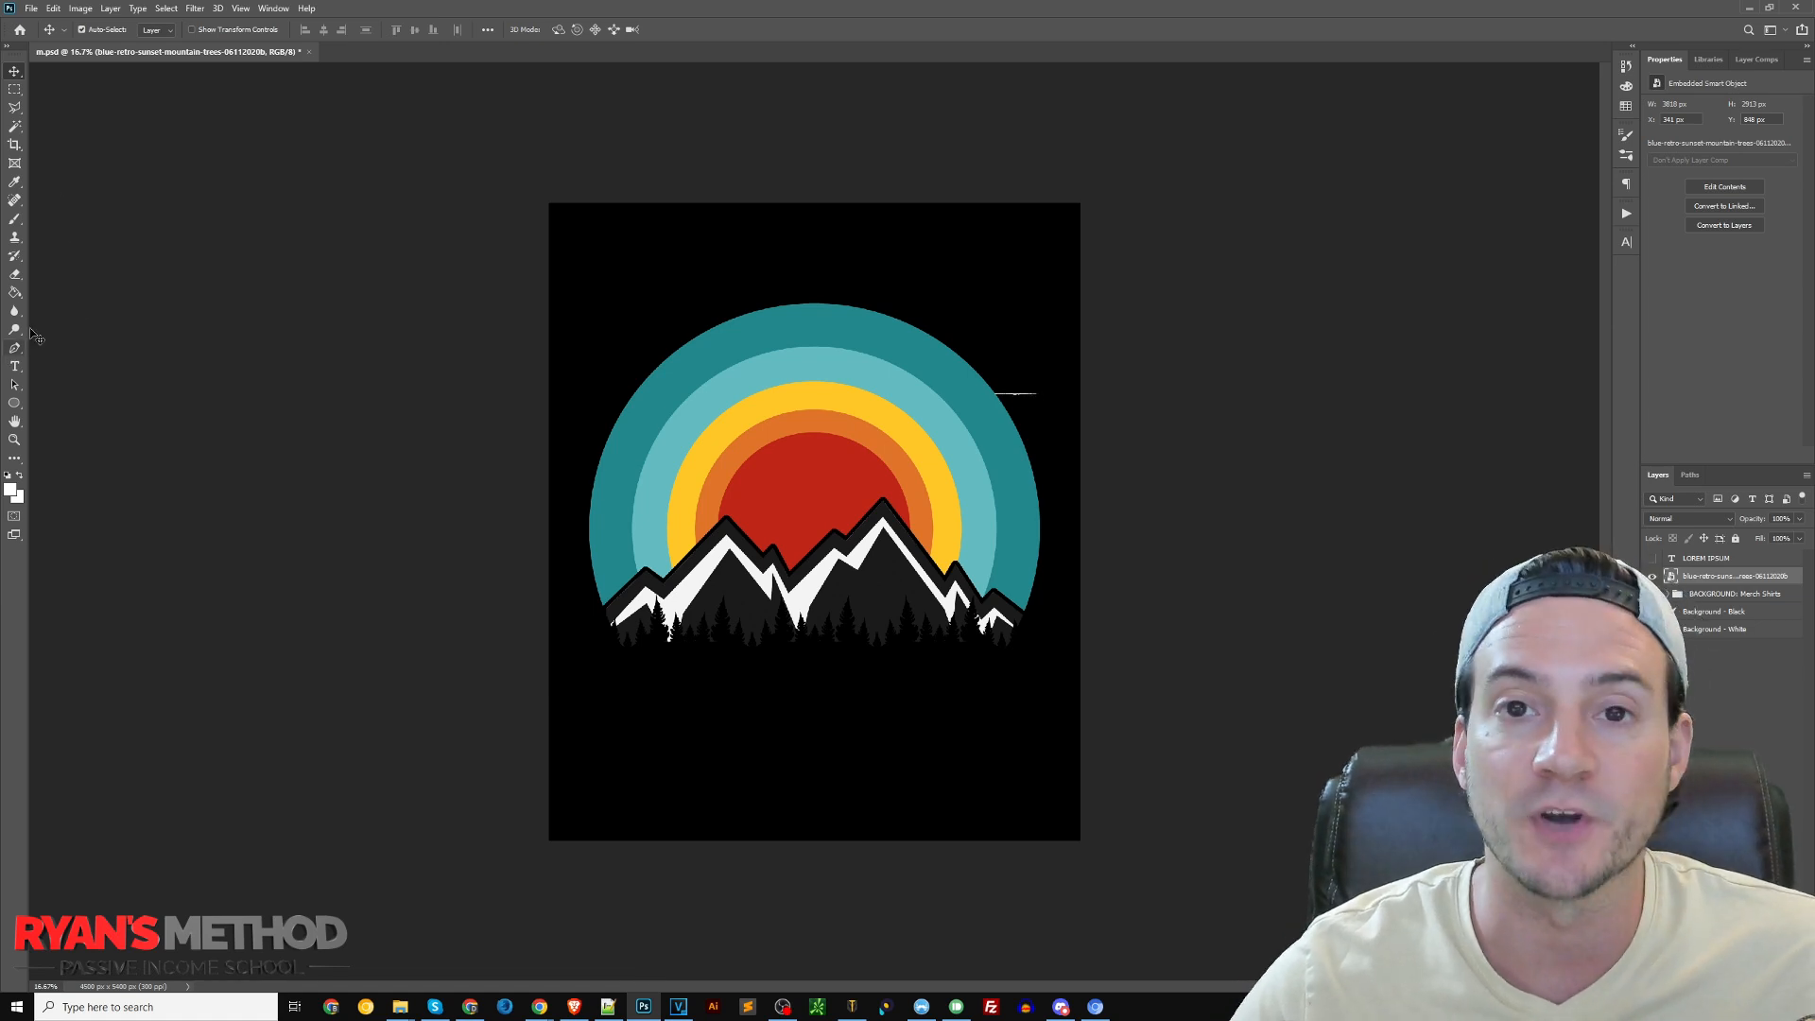
Draw a circle shape about 4224 px in diameter around the sunset graphic with the Ellipse tool
left_click(16, 405)
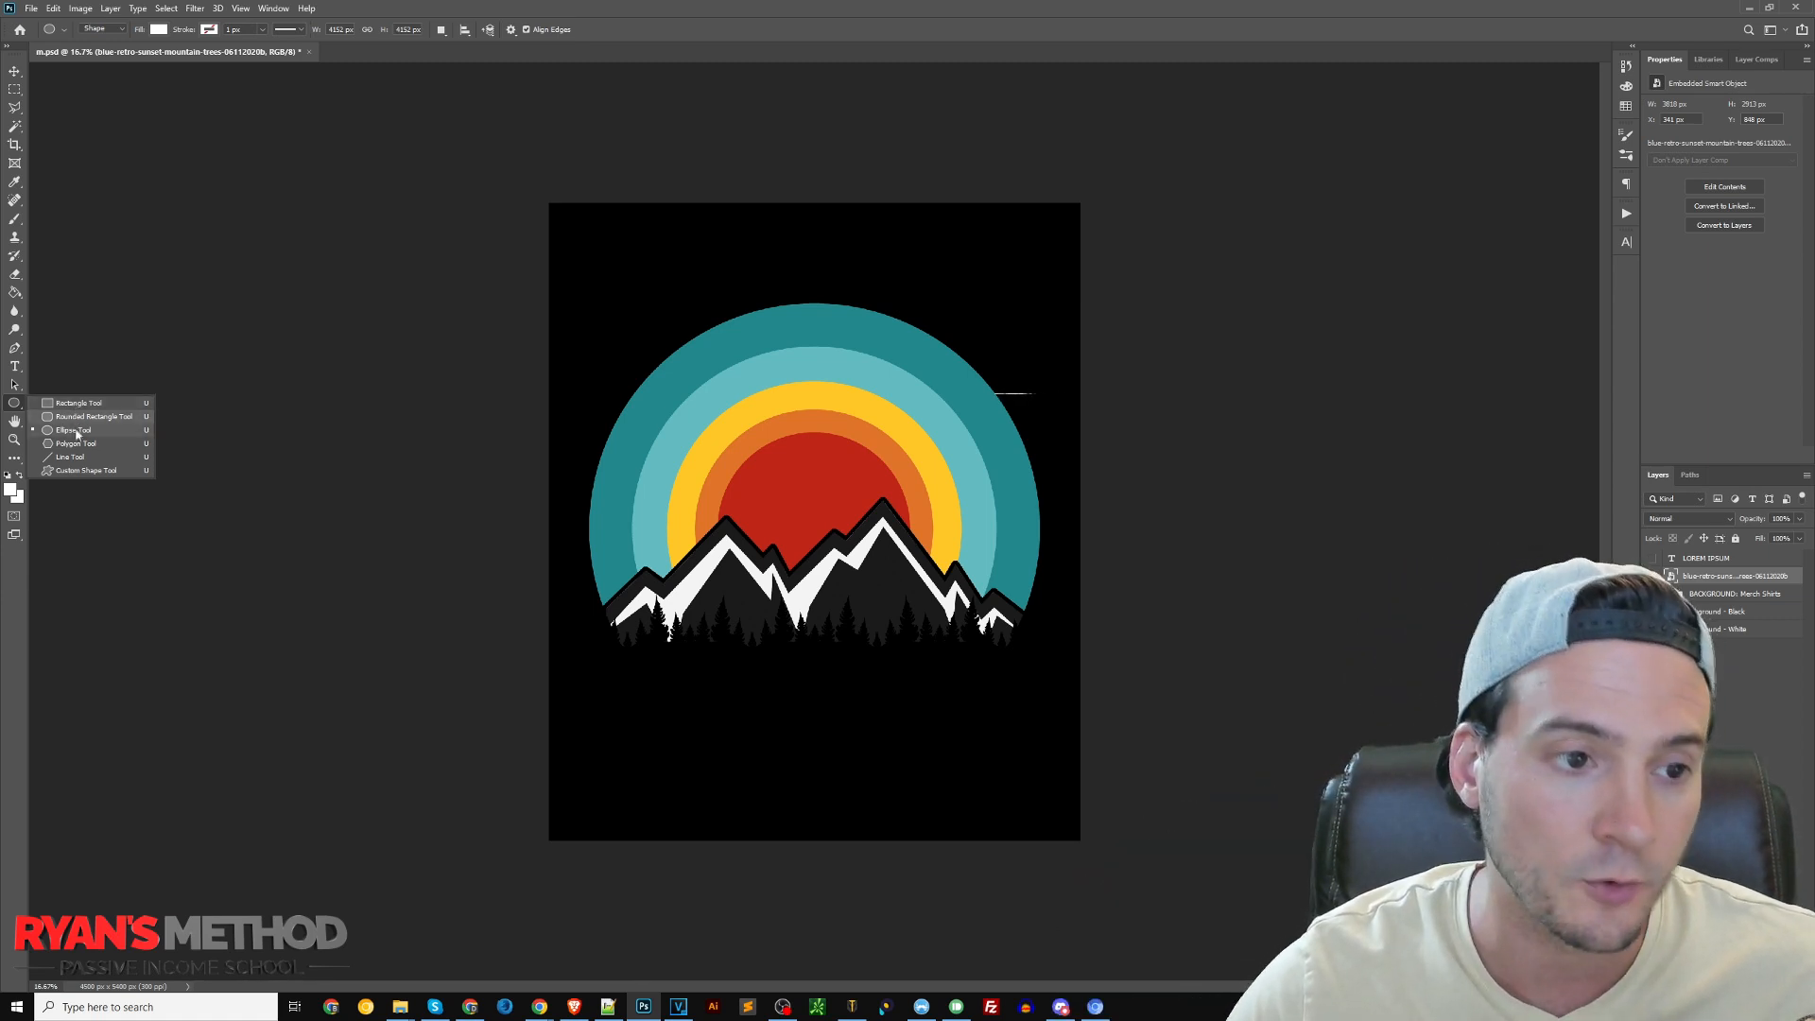
left_click(75, 430)
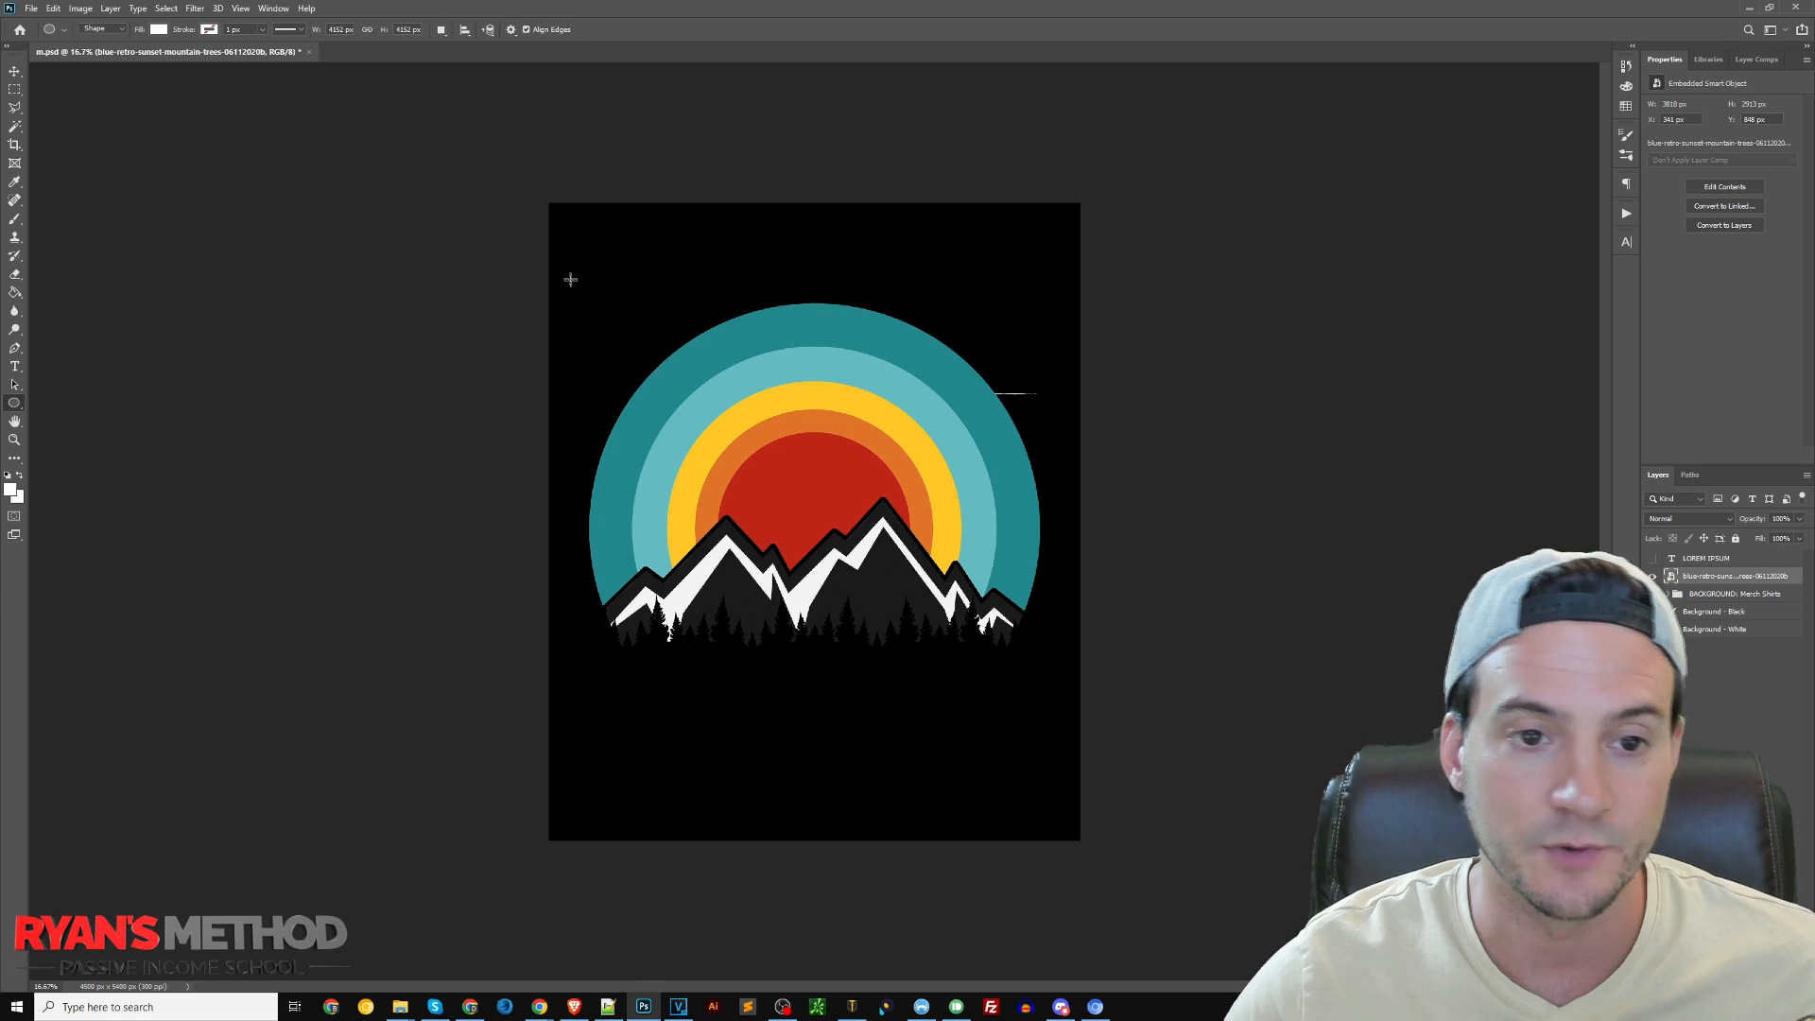
left_click_drag(564, 255, 1127, 754)
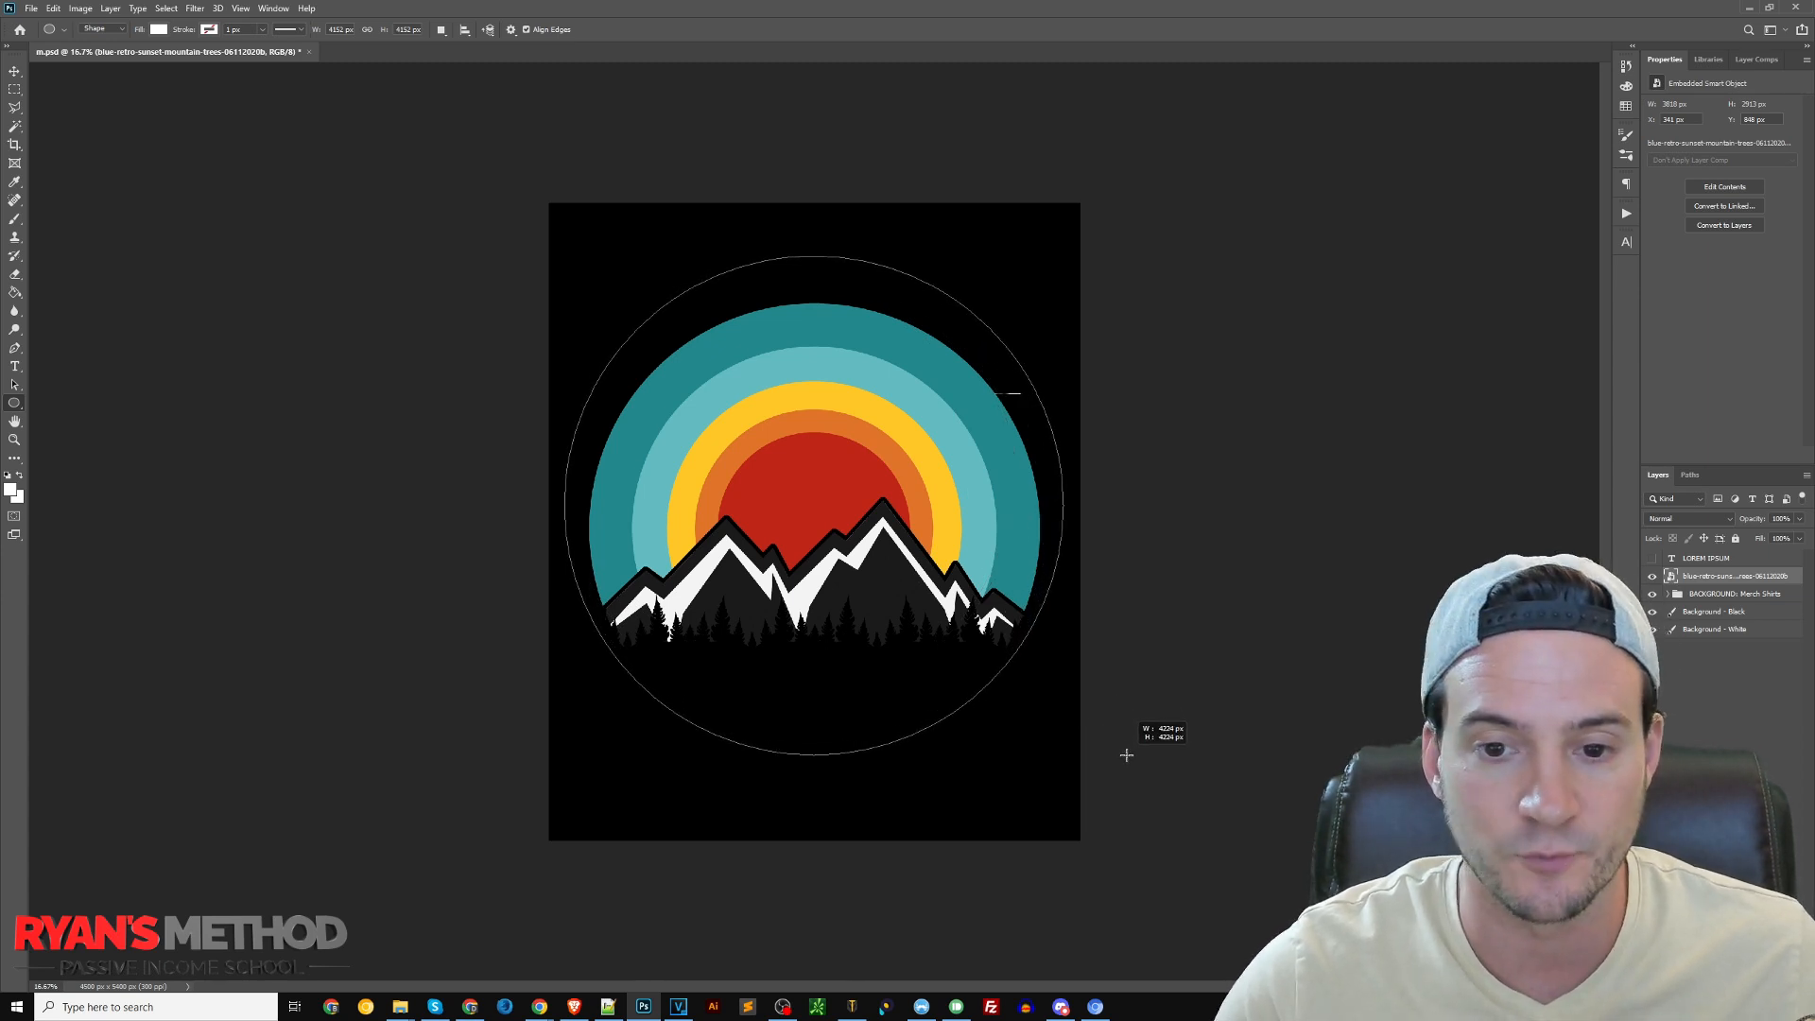
left_click_drag(1125, 755, 1124, 754)
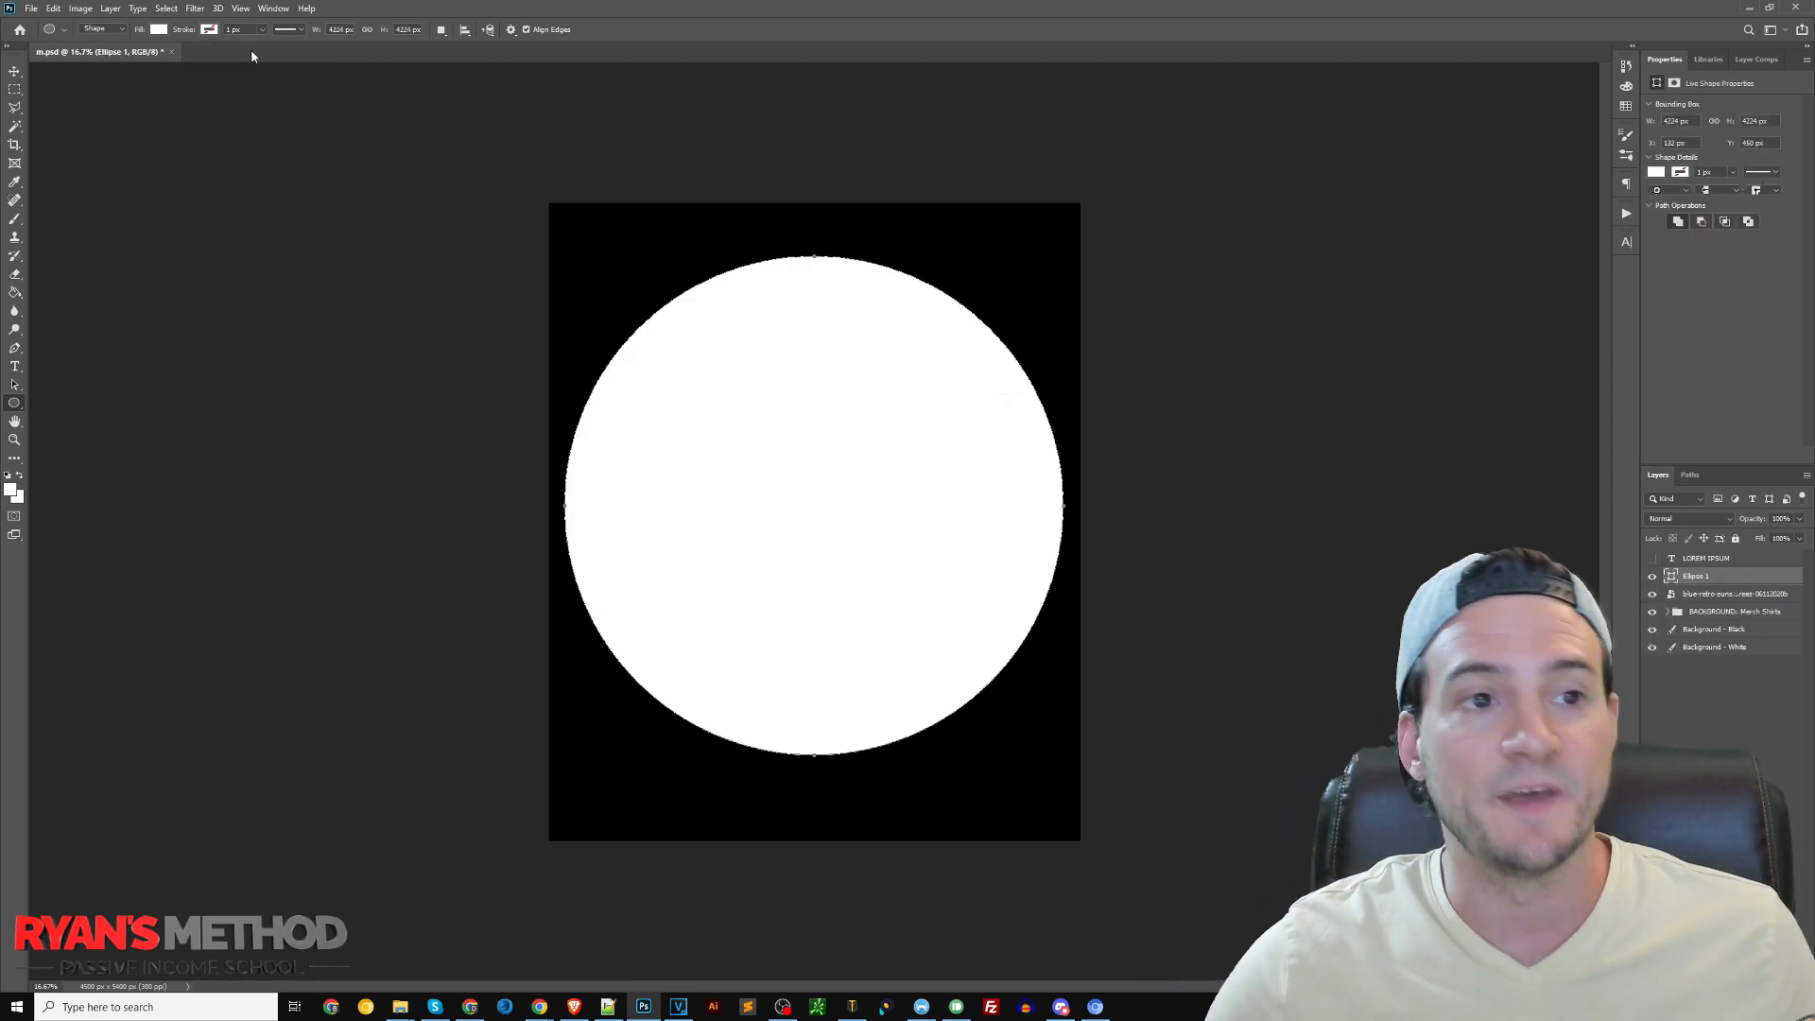
Set the circle's fill to no color so the sunset graphic shows through
left_click(159, 29)
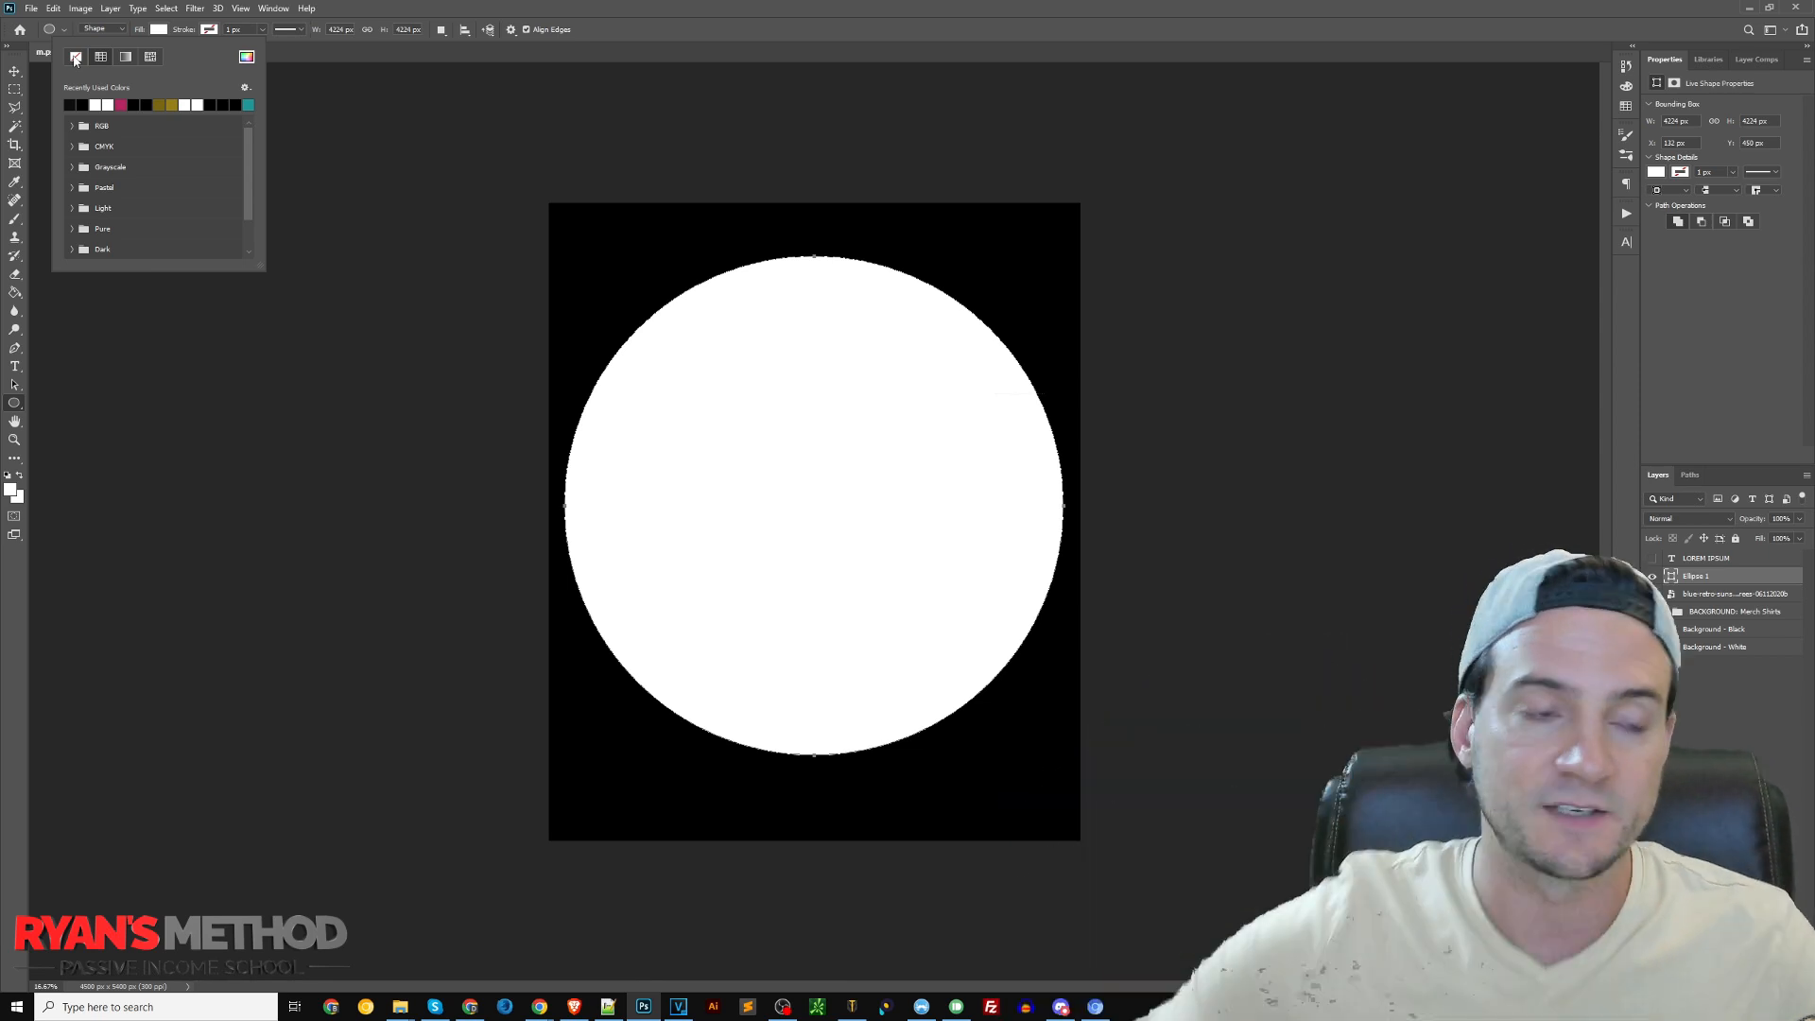
left_click(75, 58)
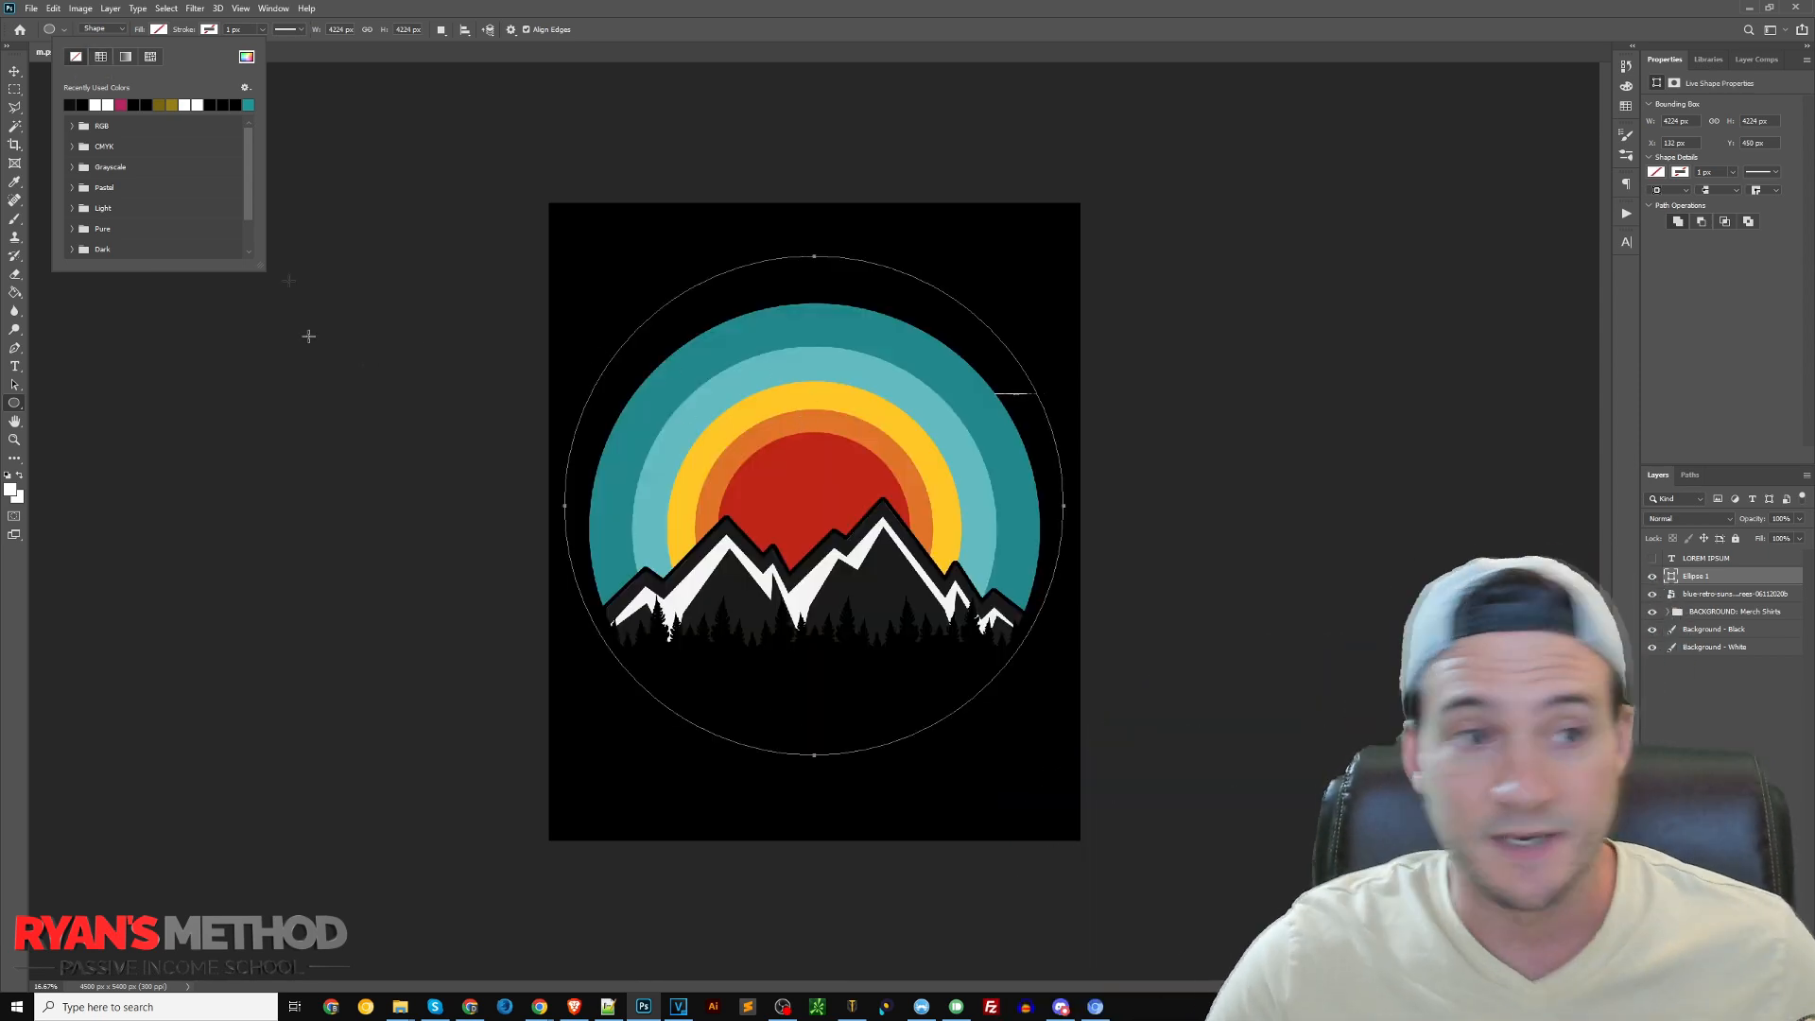
left_click(645, 17)
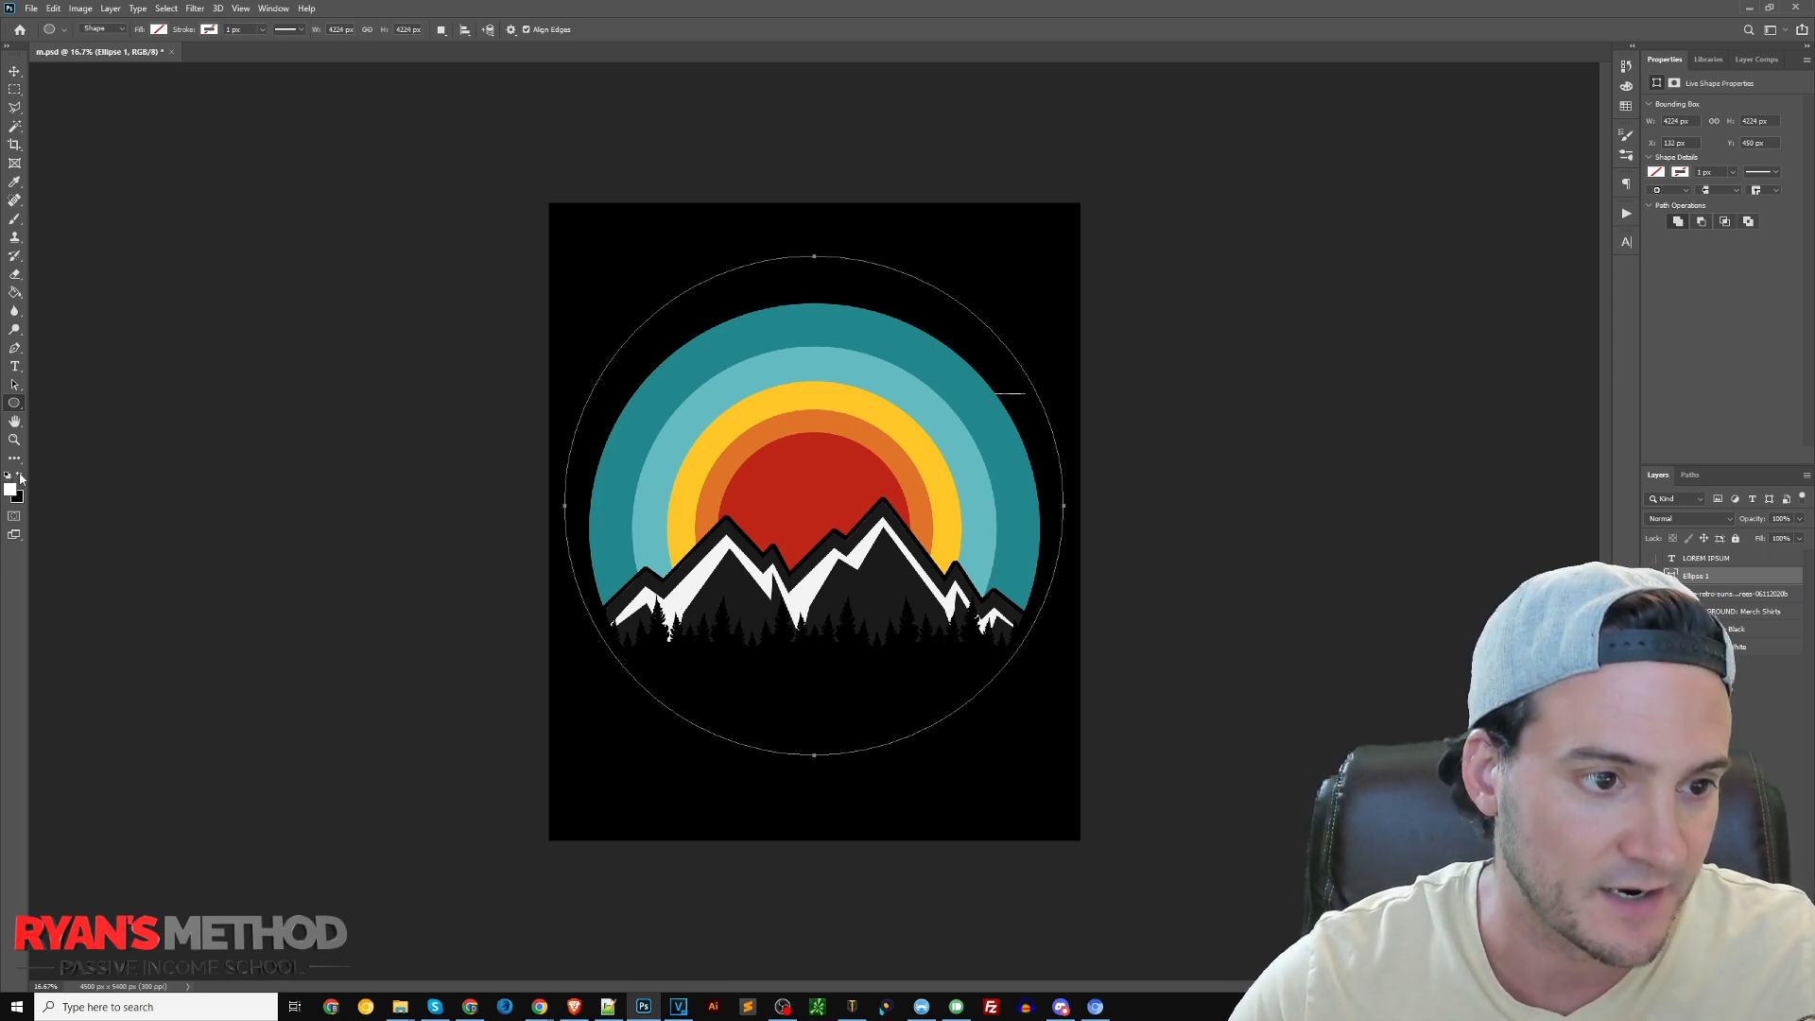
Add the text "PROUD TO BE A" along the circle's path, starting from its top centre point
left_click(17, 370)
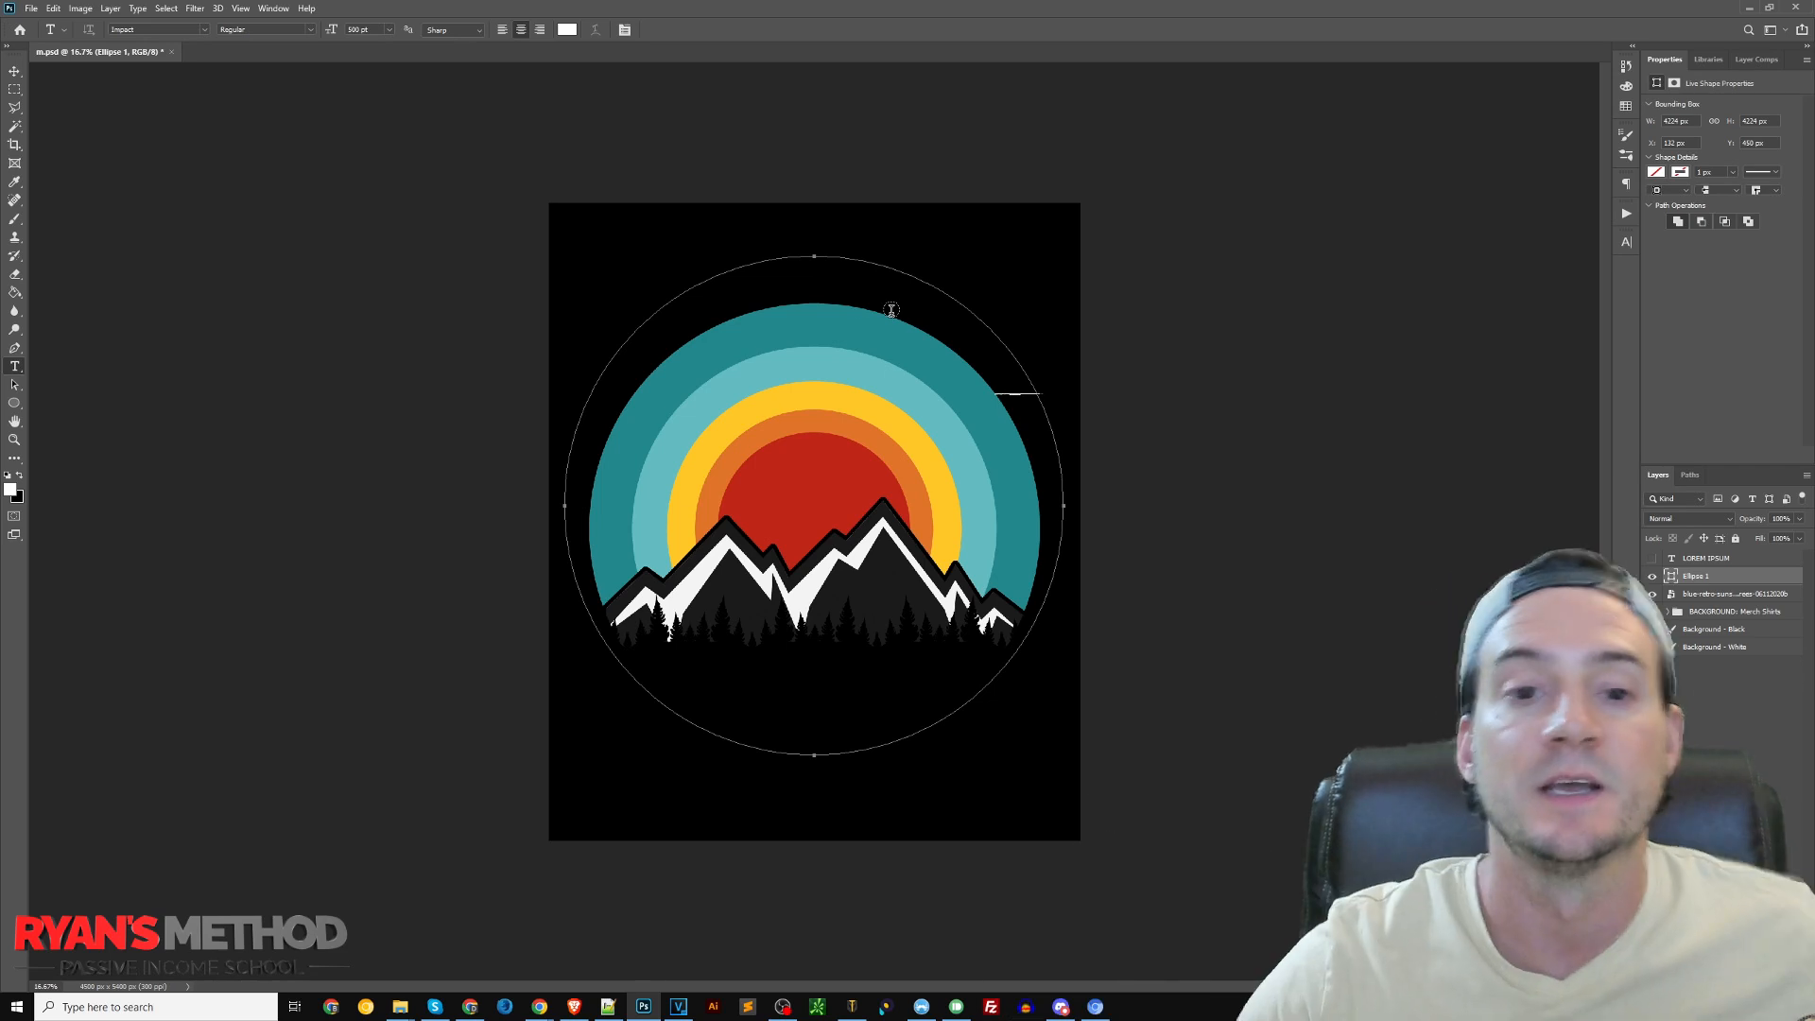
left_click(815, 255)
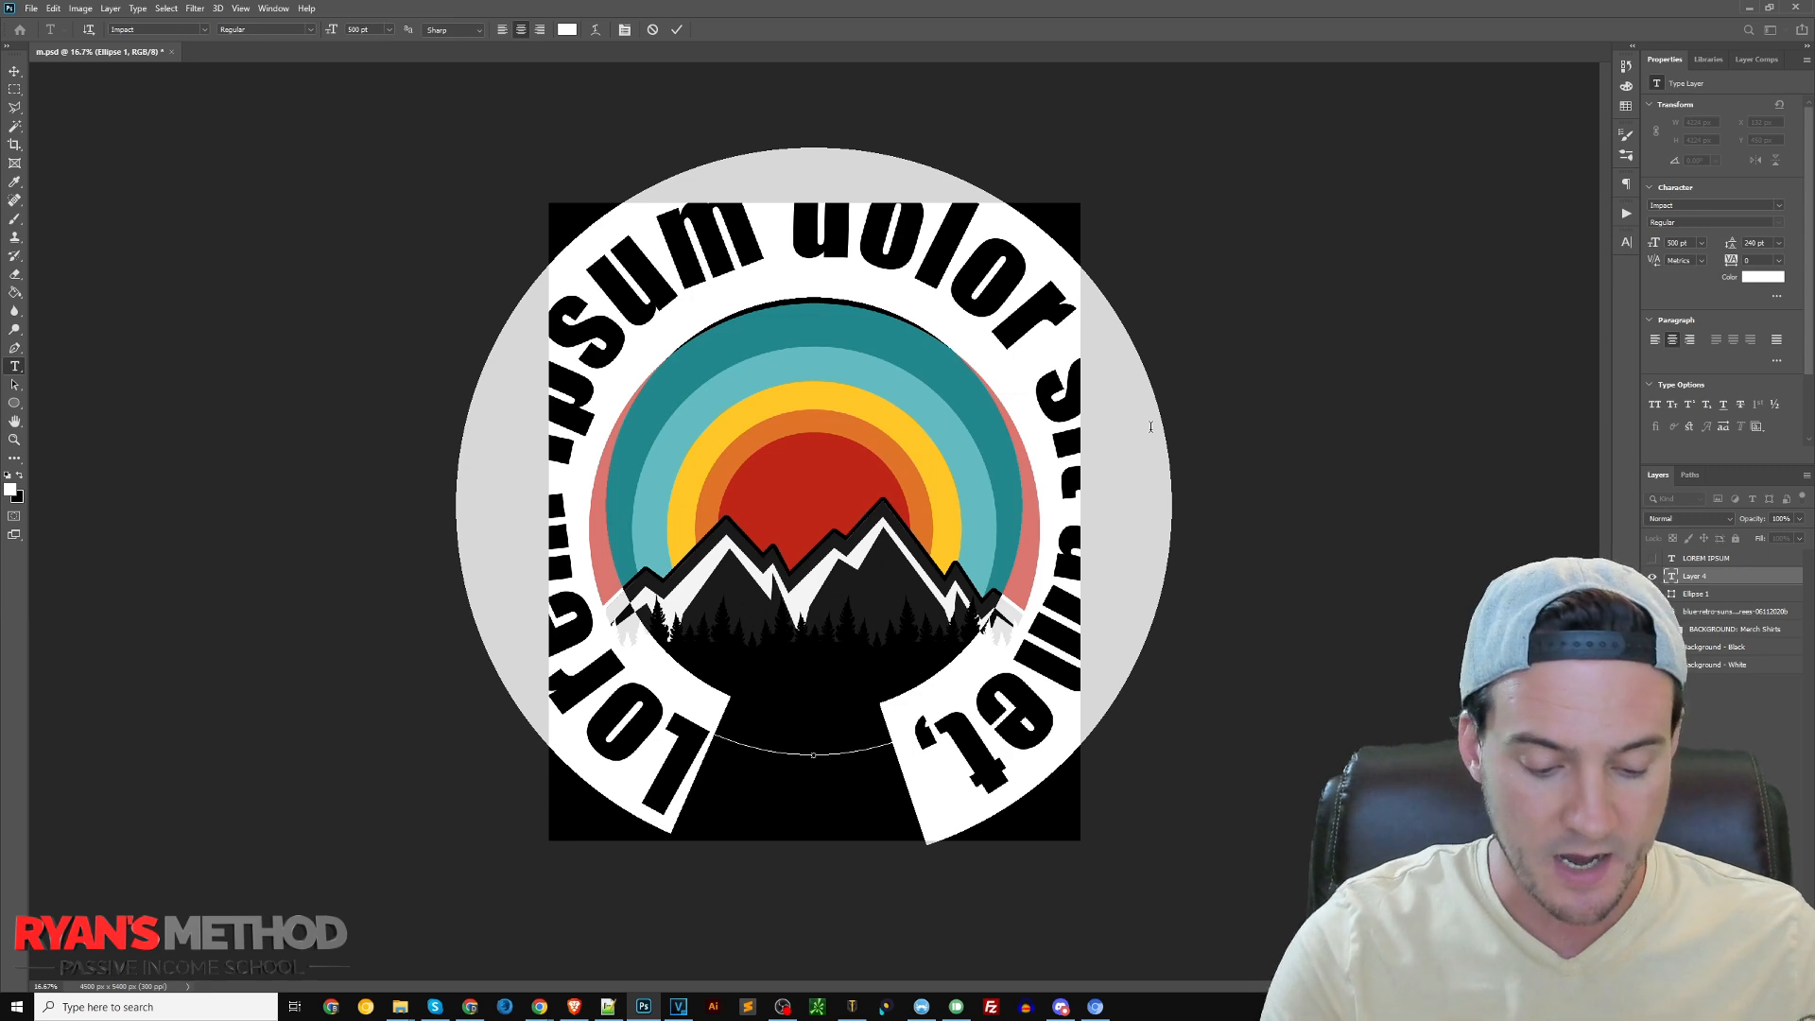
type("PROUD TO BE A")
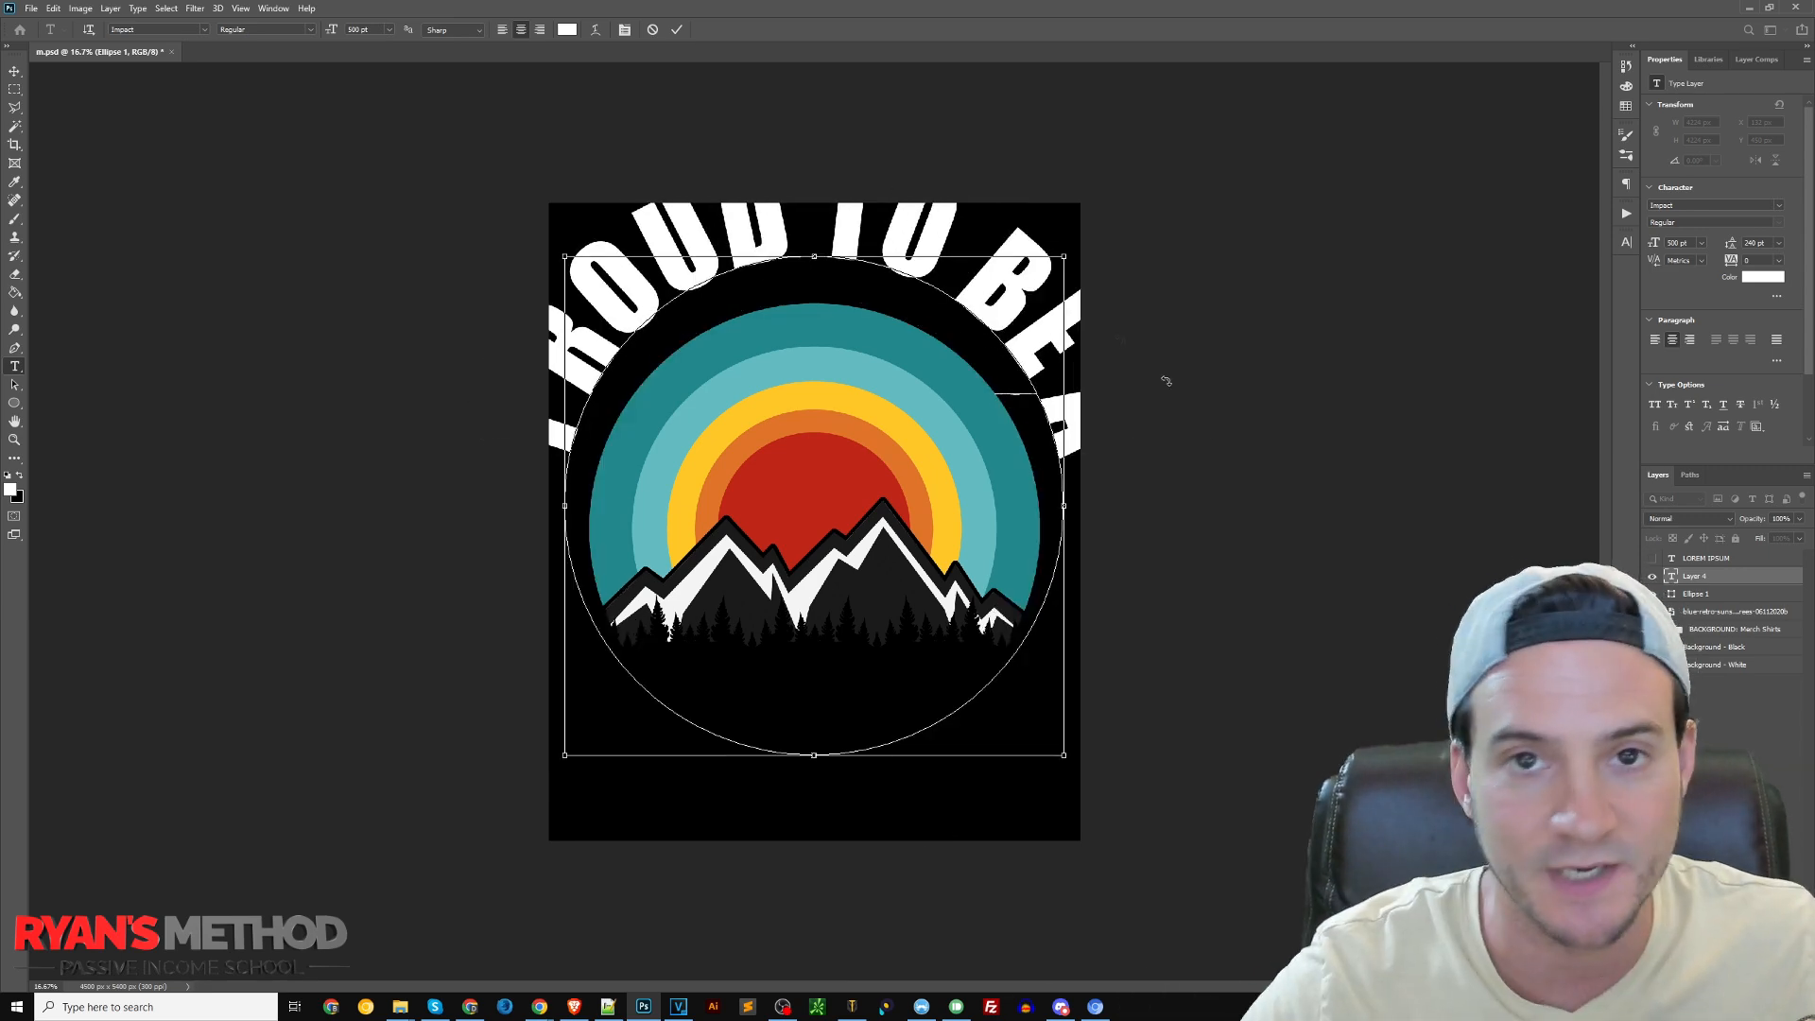
Set the curved text's size to 200 pt and move it down closer to the sunset
key("ctrl+a")
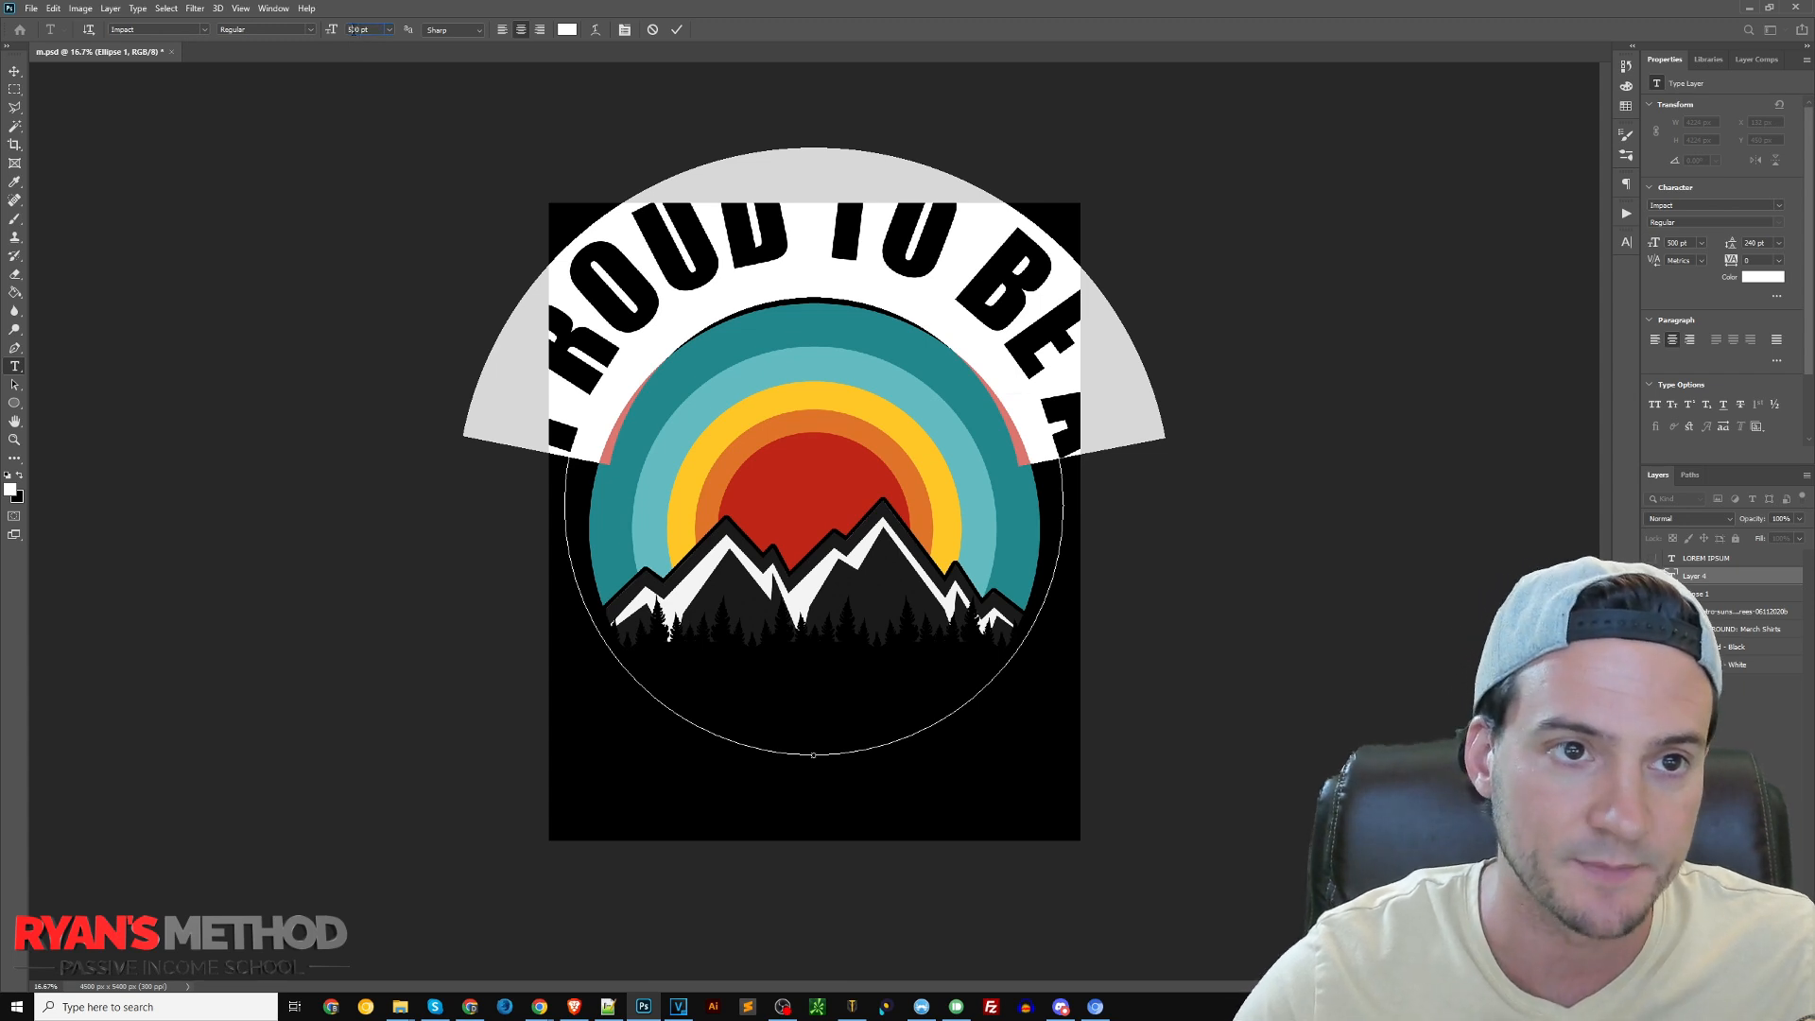
key("Return")
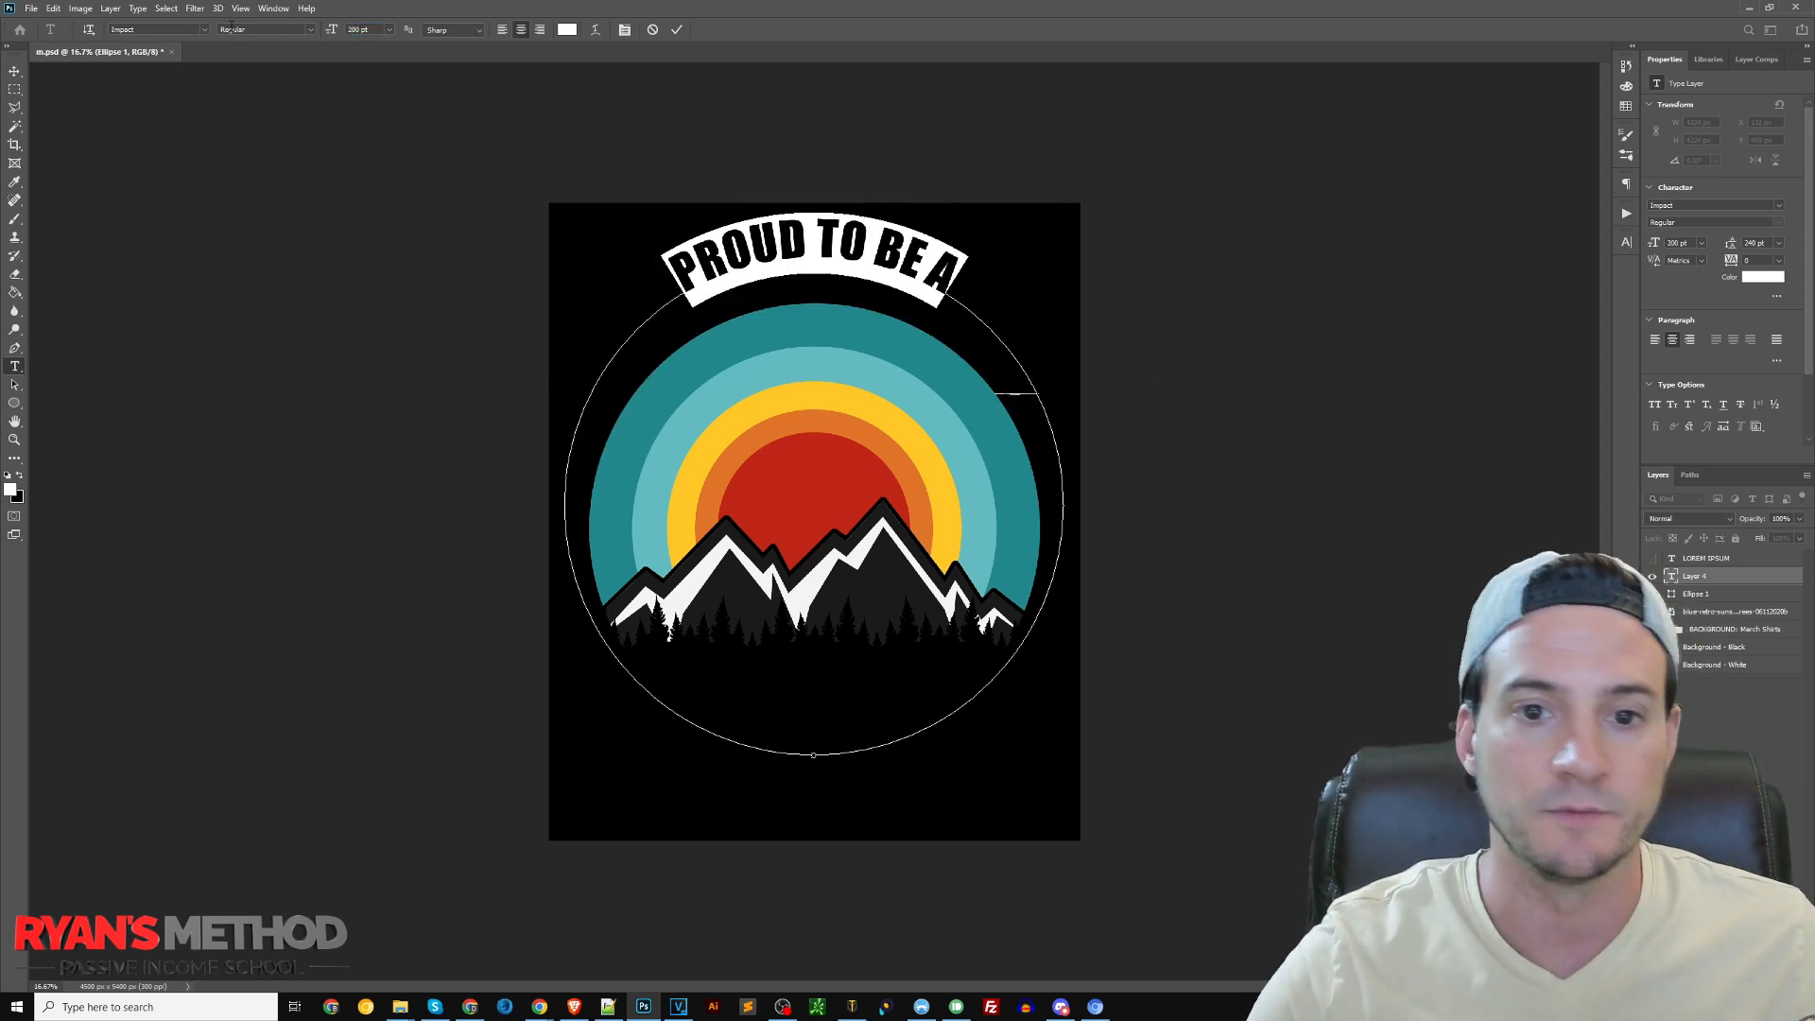
left_click(16, 72)
left_click_drag(828, 236, 829, 259)
Enlarge the curved "PROUD TO BE A" text to 300 pt and further to 330 pt
key("t")
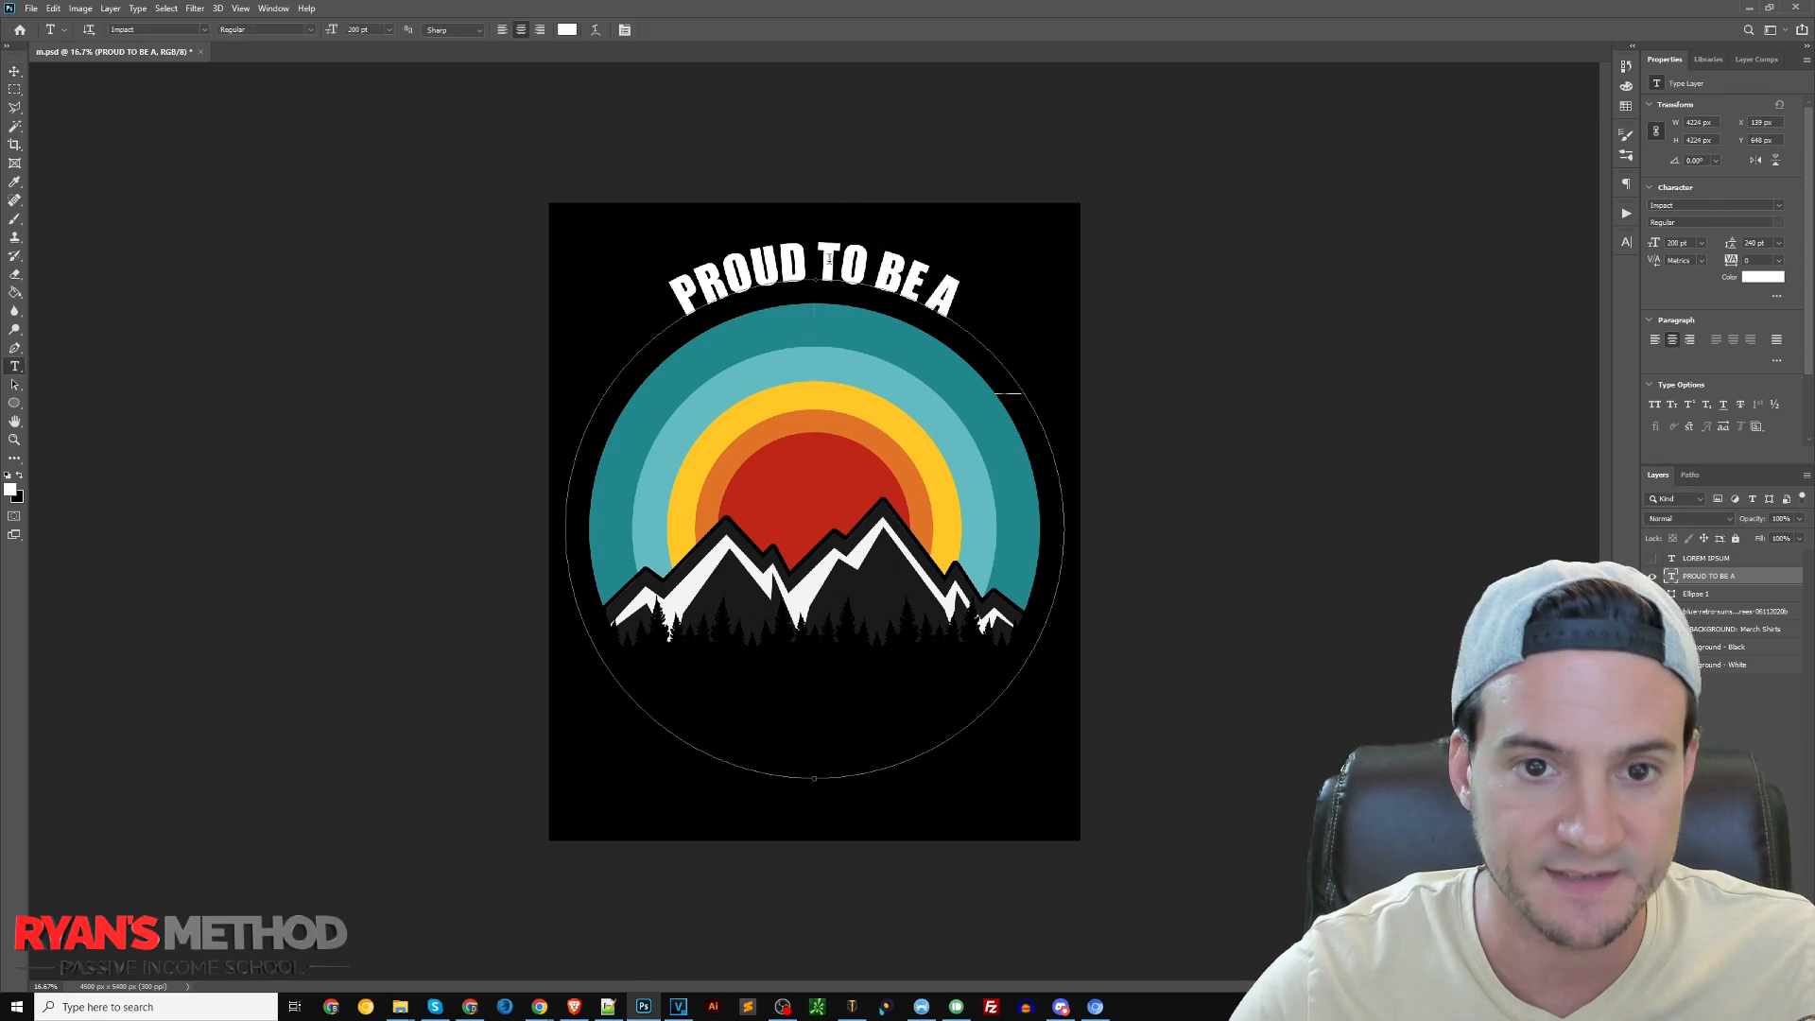
left_click(829, 259)
key("ctrl+a")
left_click(359, 29)
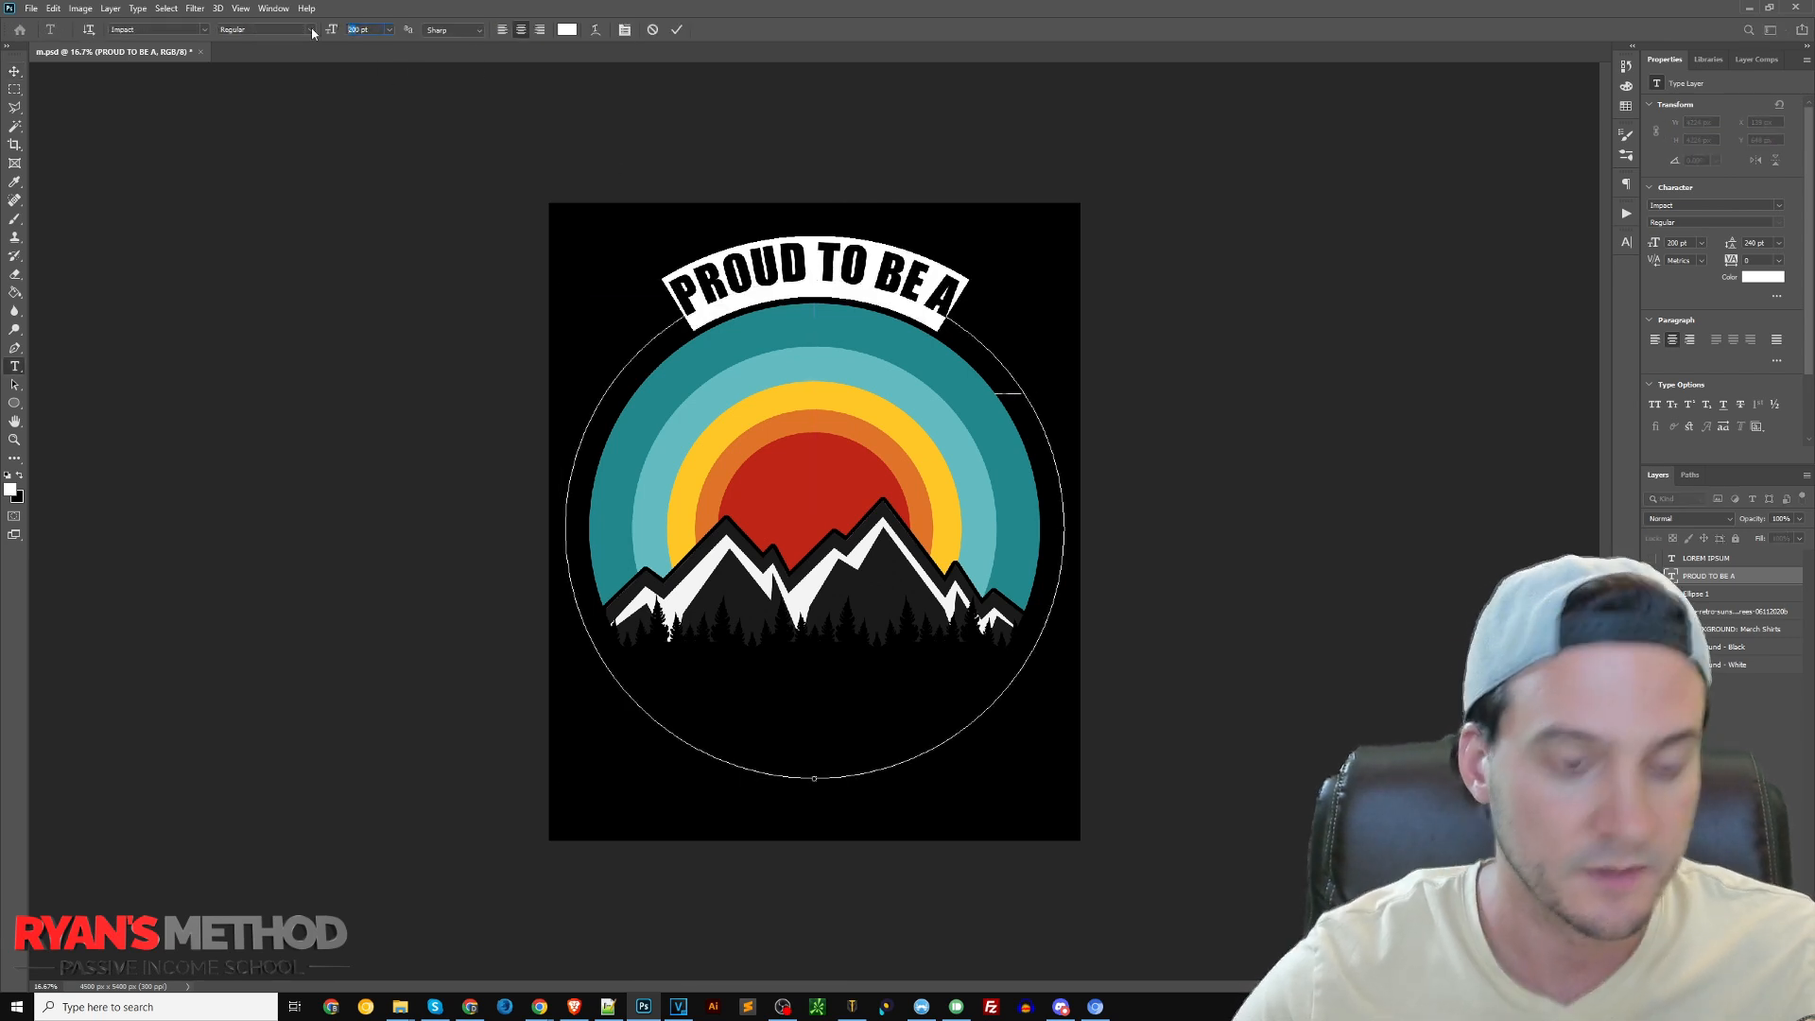
key("Return")
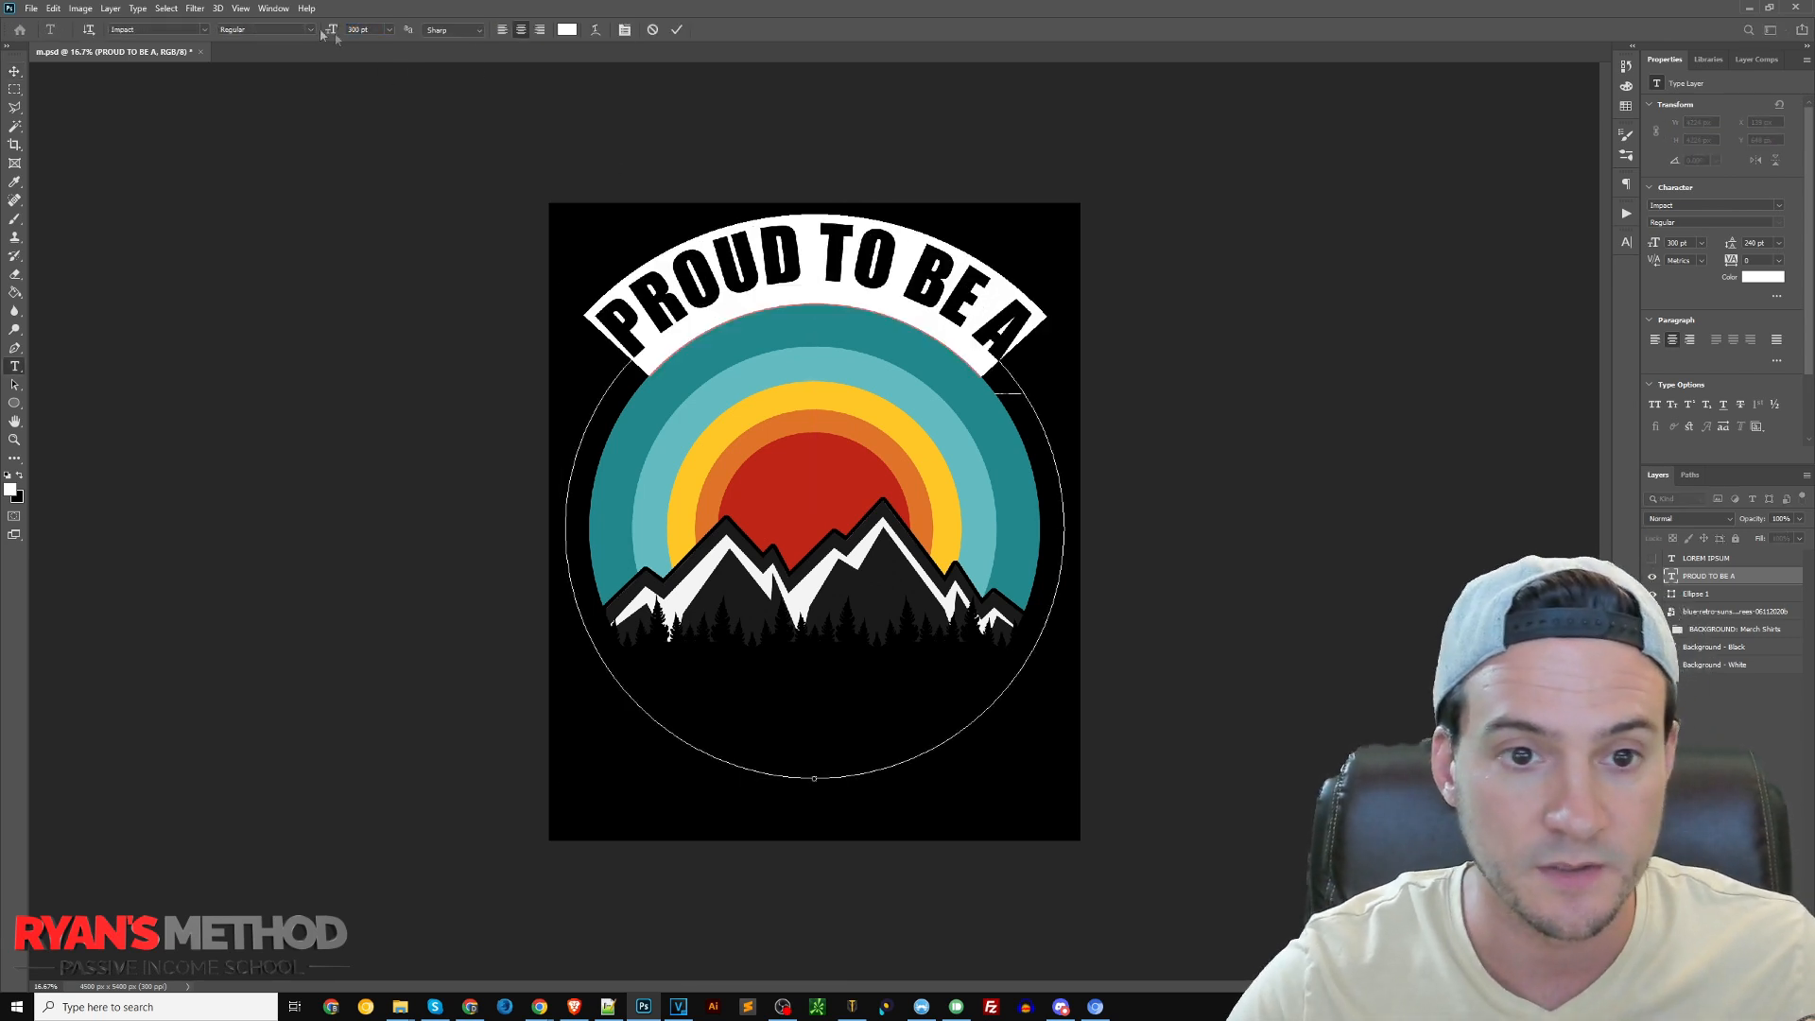
type("330")
key("Return")
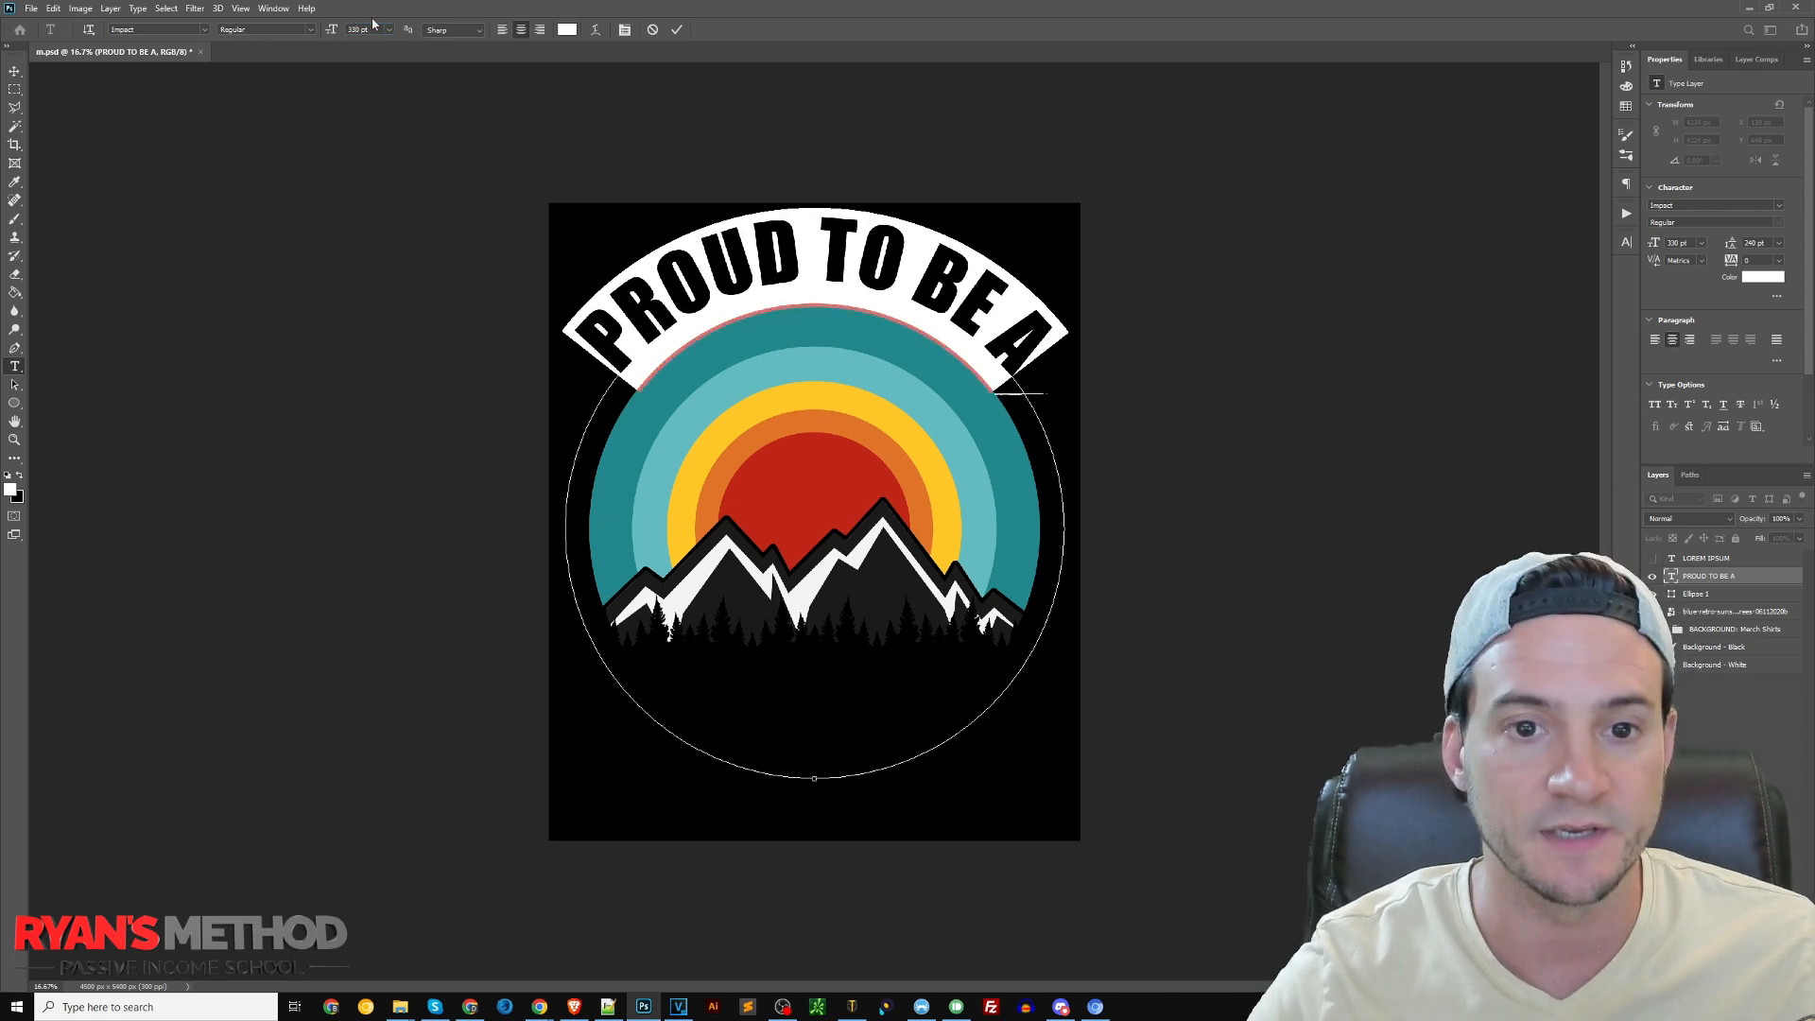
left_click(14, 71)
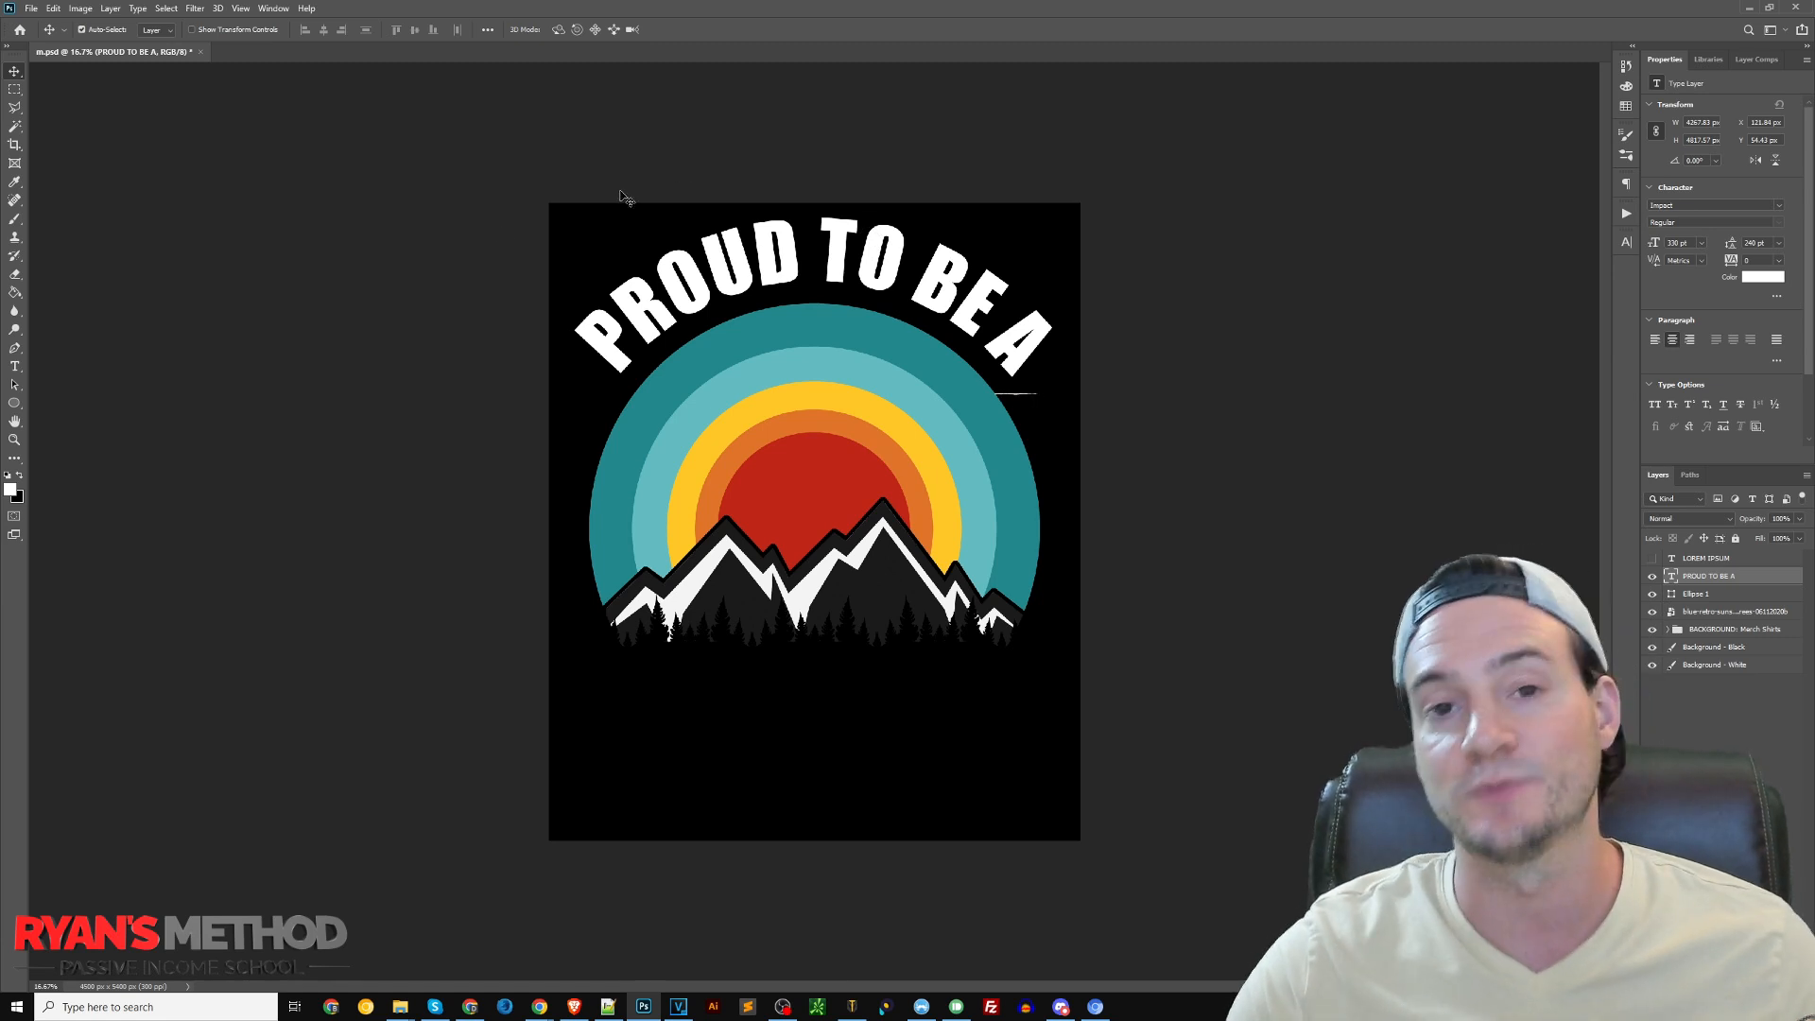
Change the font of the curved "PROUD TO BE A" text to Edmund-Texture
double_click(840, 278)
key("ctrl+a")
left_click(166, 29)
type("amund")
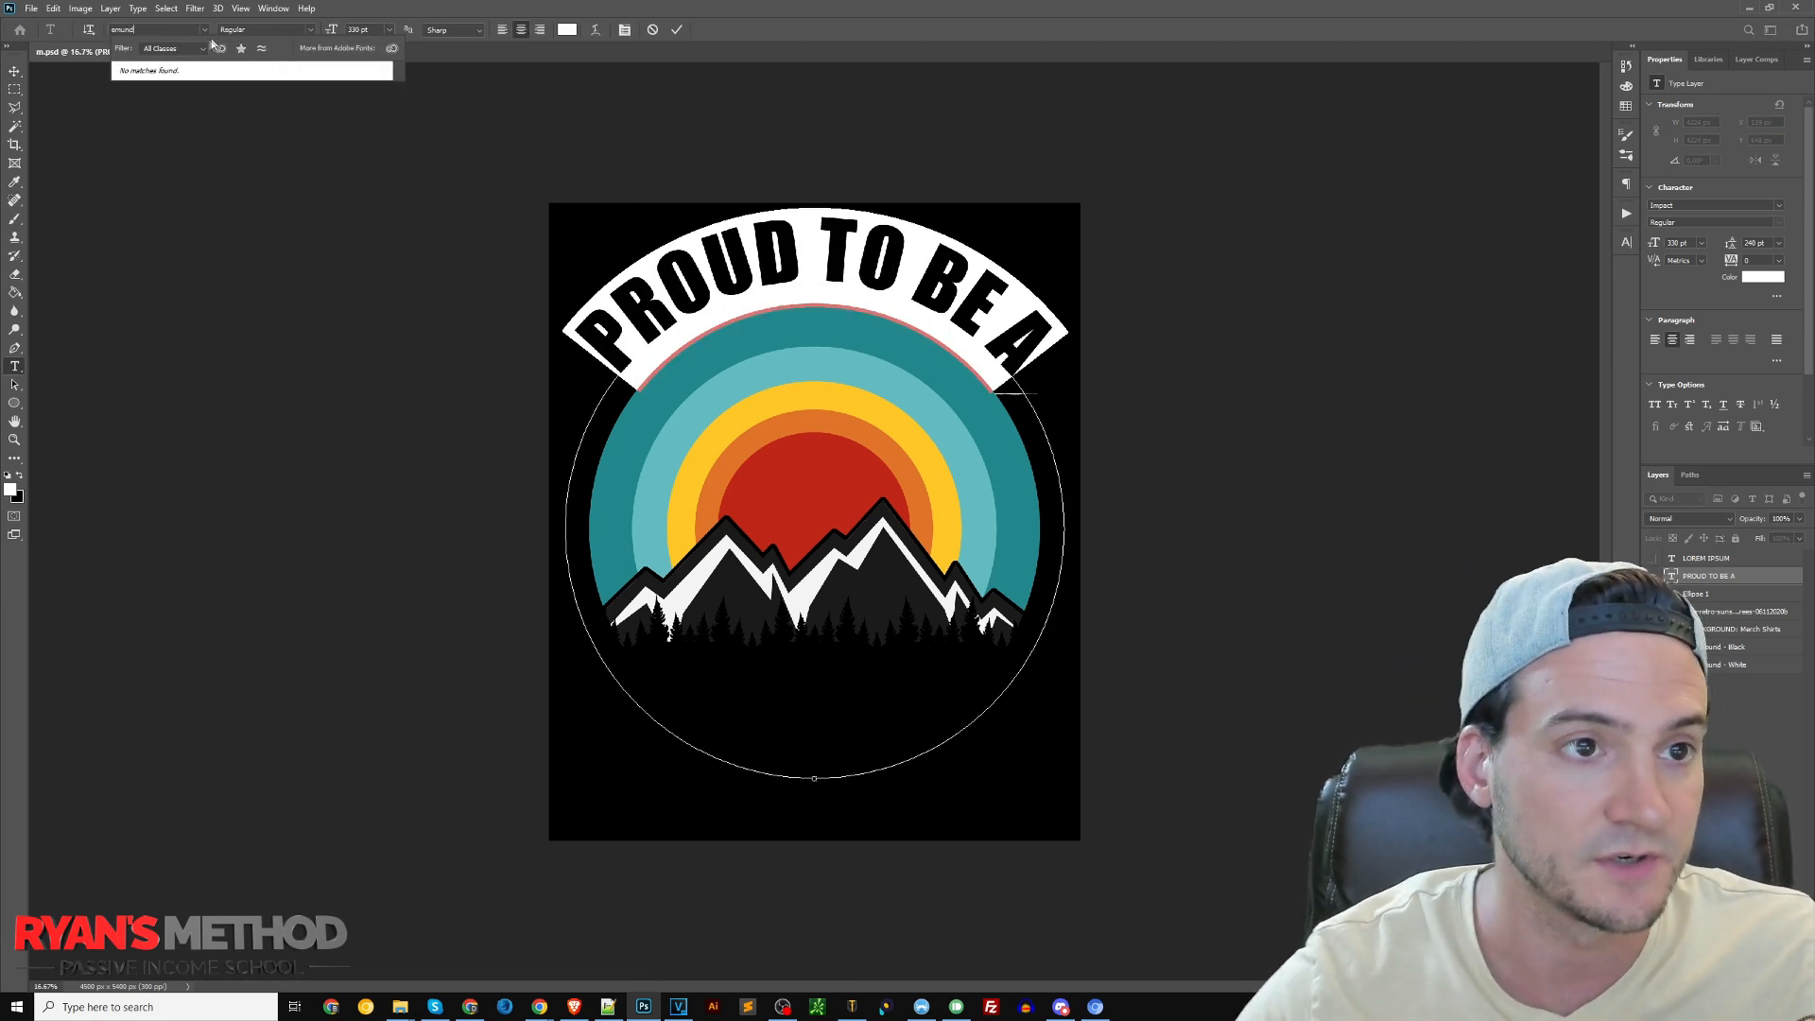
key("BackSpace")
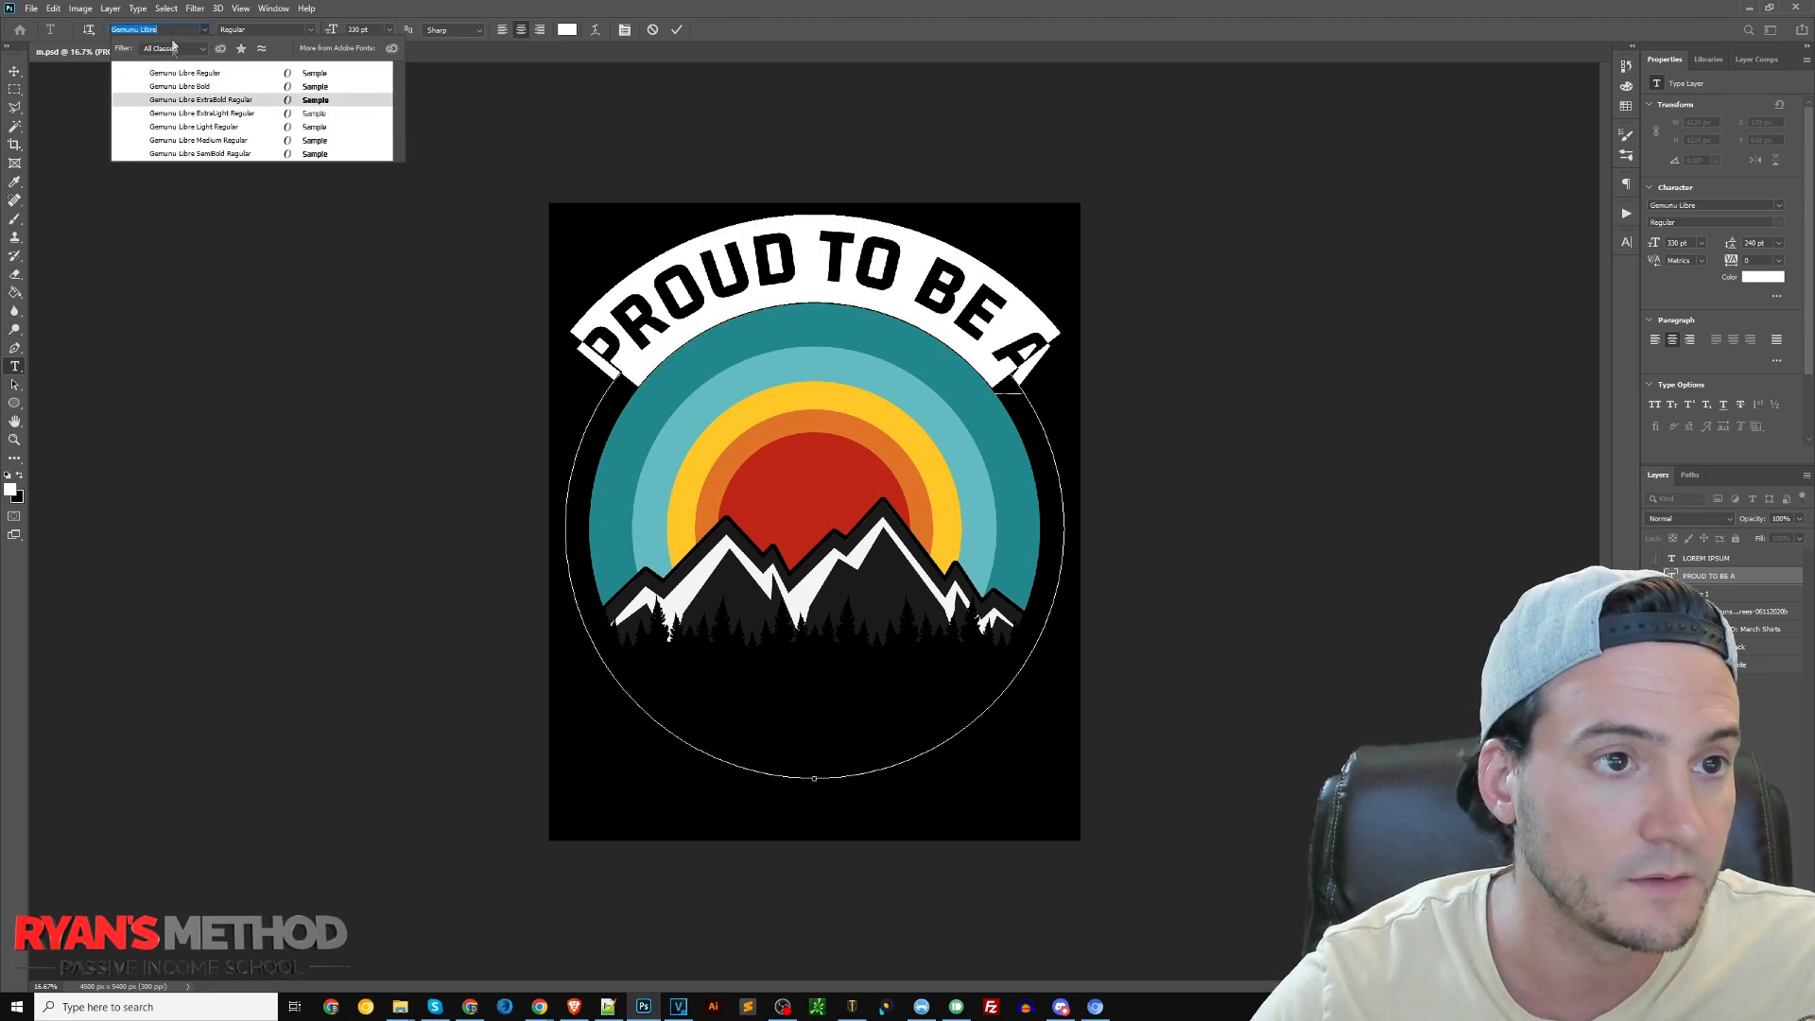
left_click(189, 29)
triple_click(186, 32)
type("edmund")
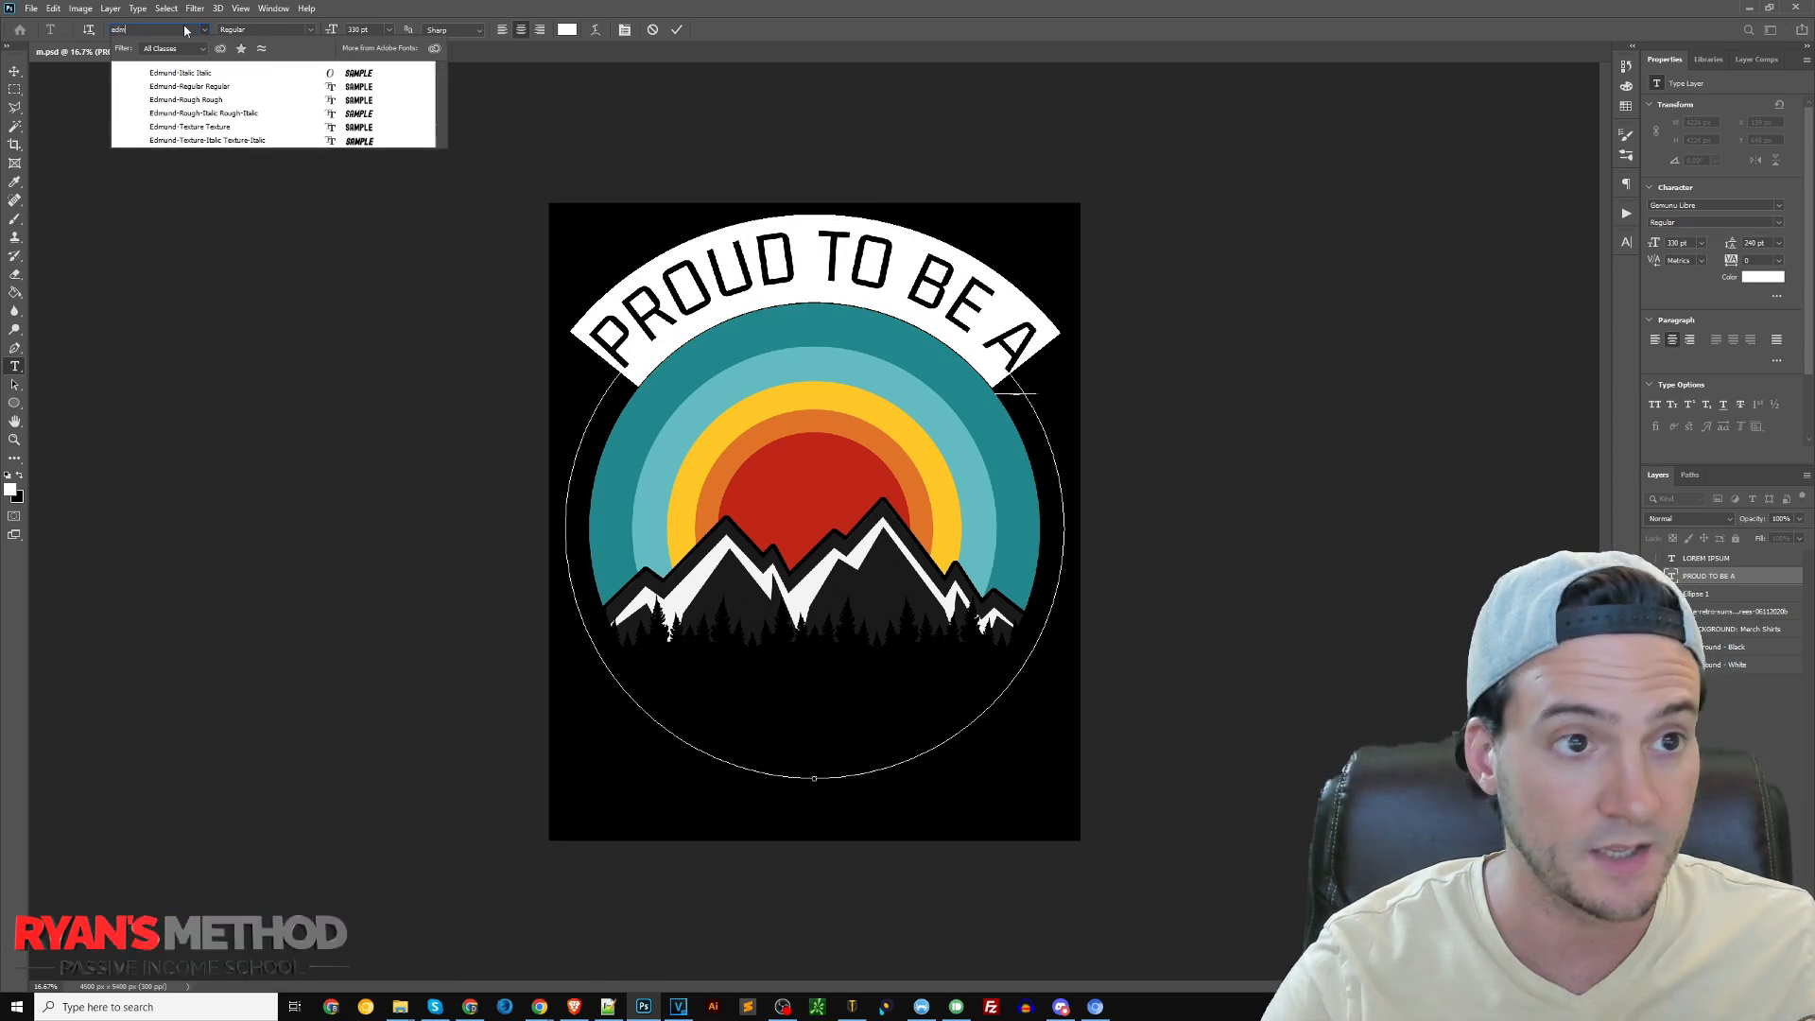
key("Up")
left_click(213, 128)
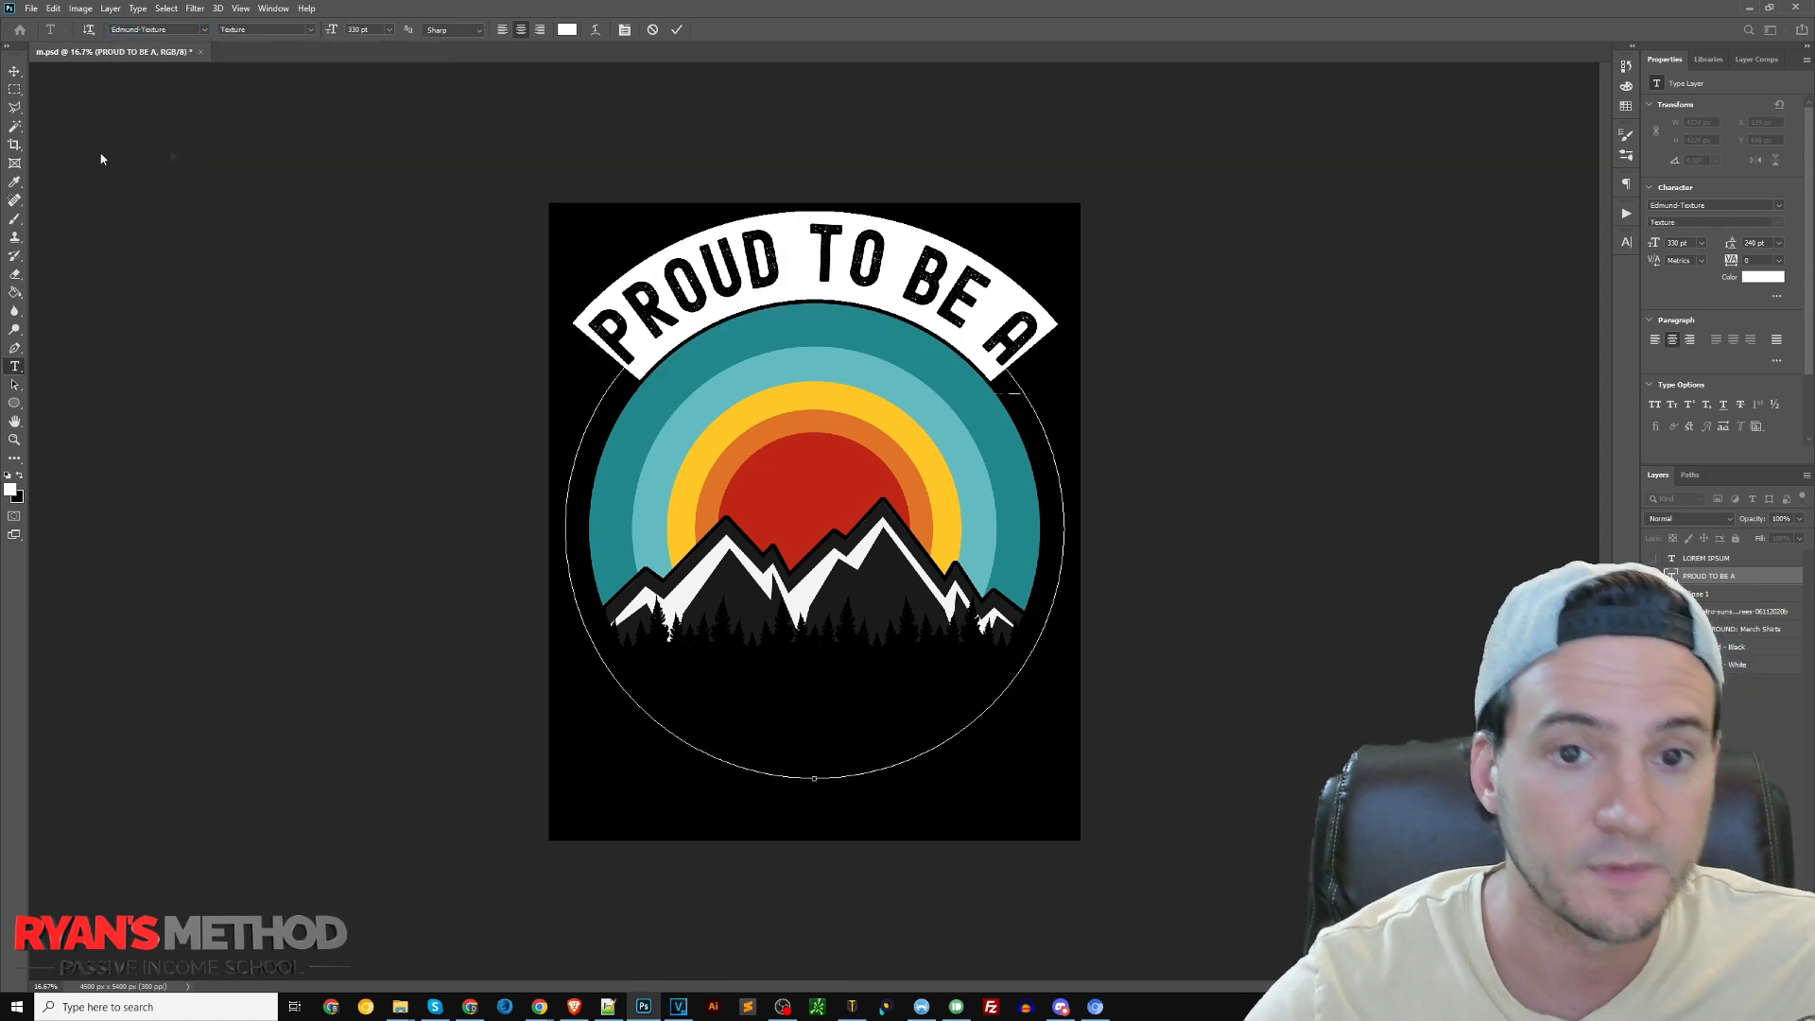
Set the curved text's tracking to -20 and its size to 400 pt, trying 420 pt first
left_click(1624, 243)
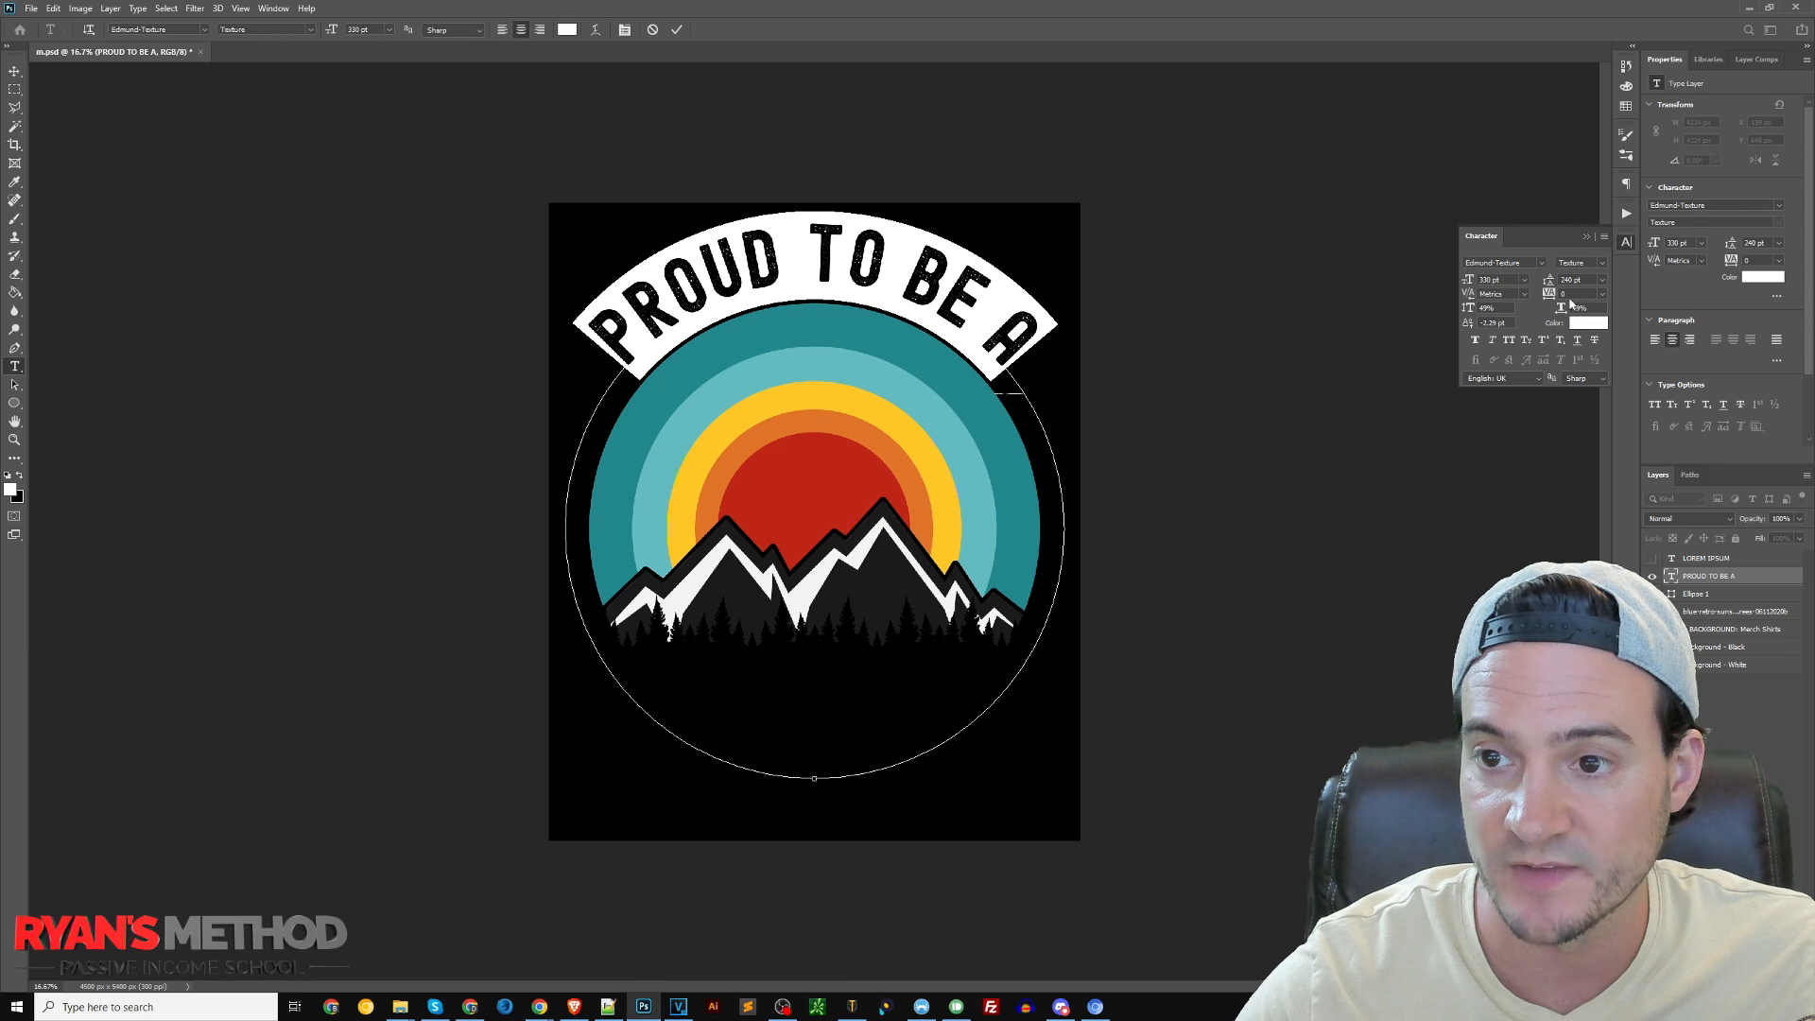
type("-20")
key("Return")
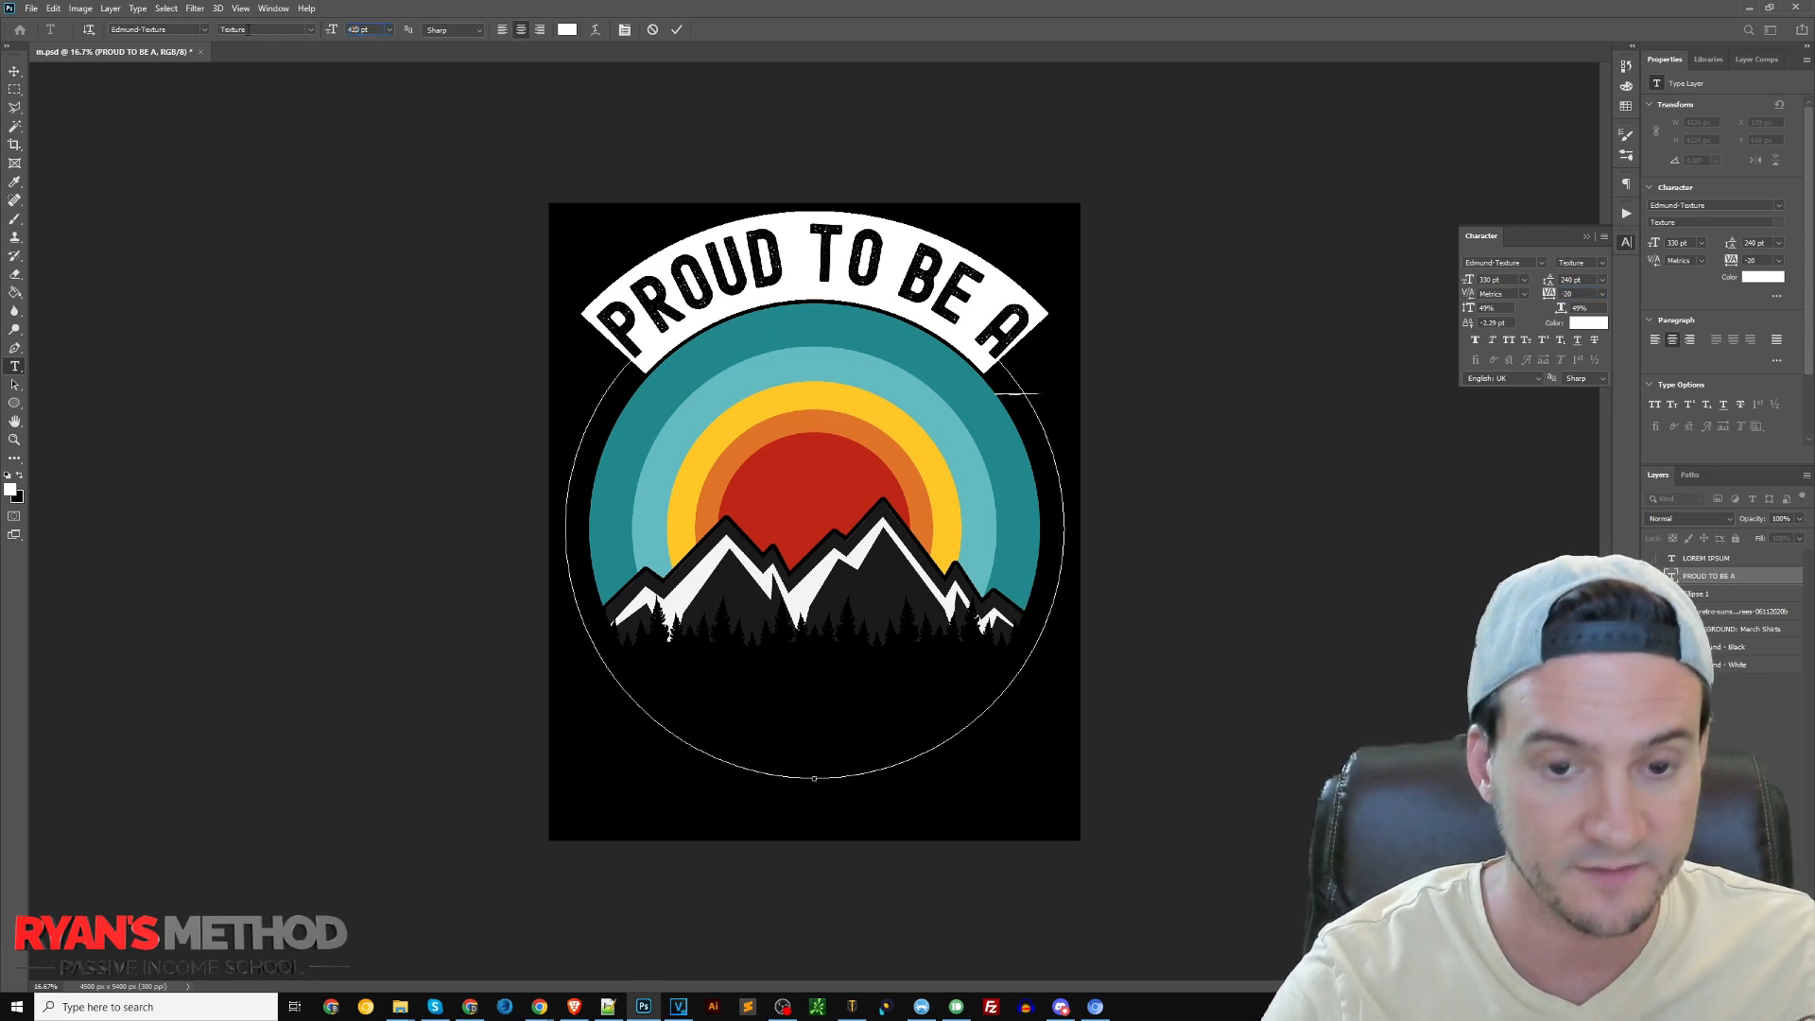
type("420")
key("Return")
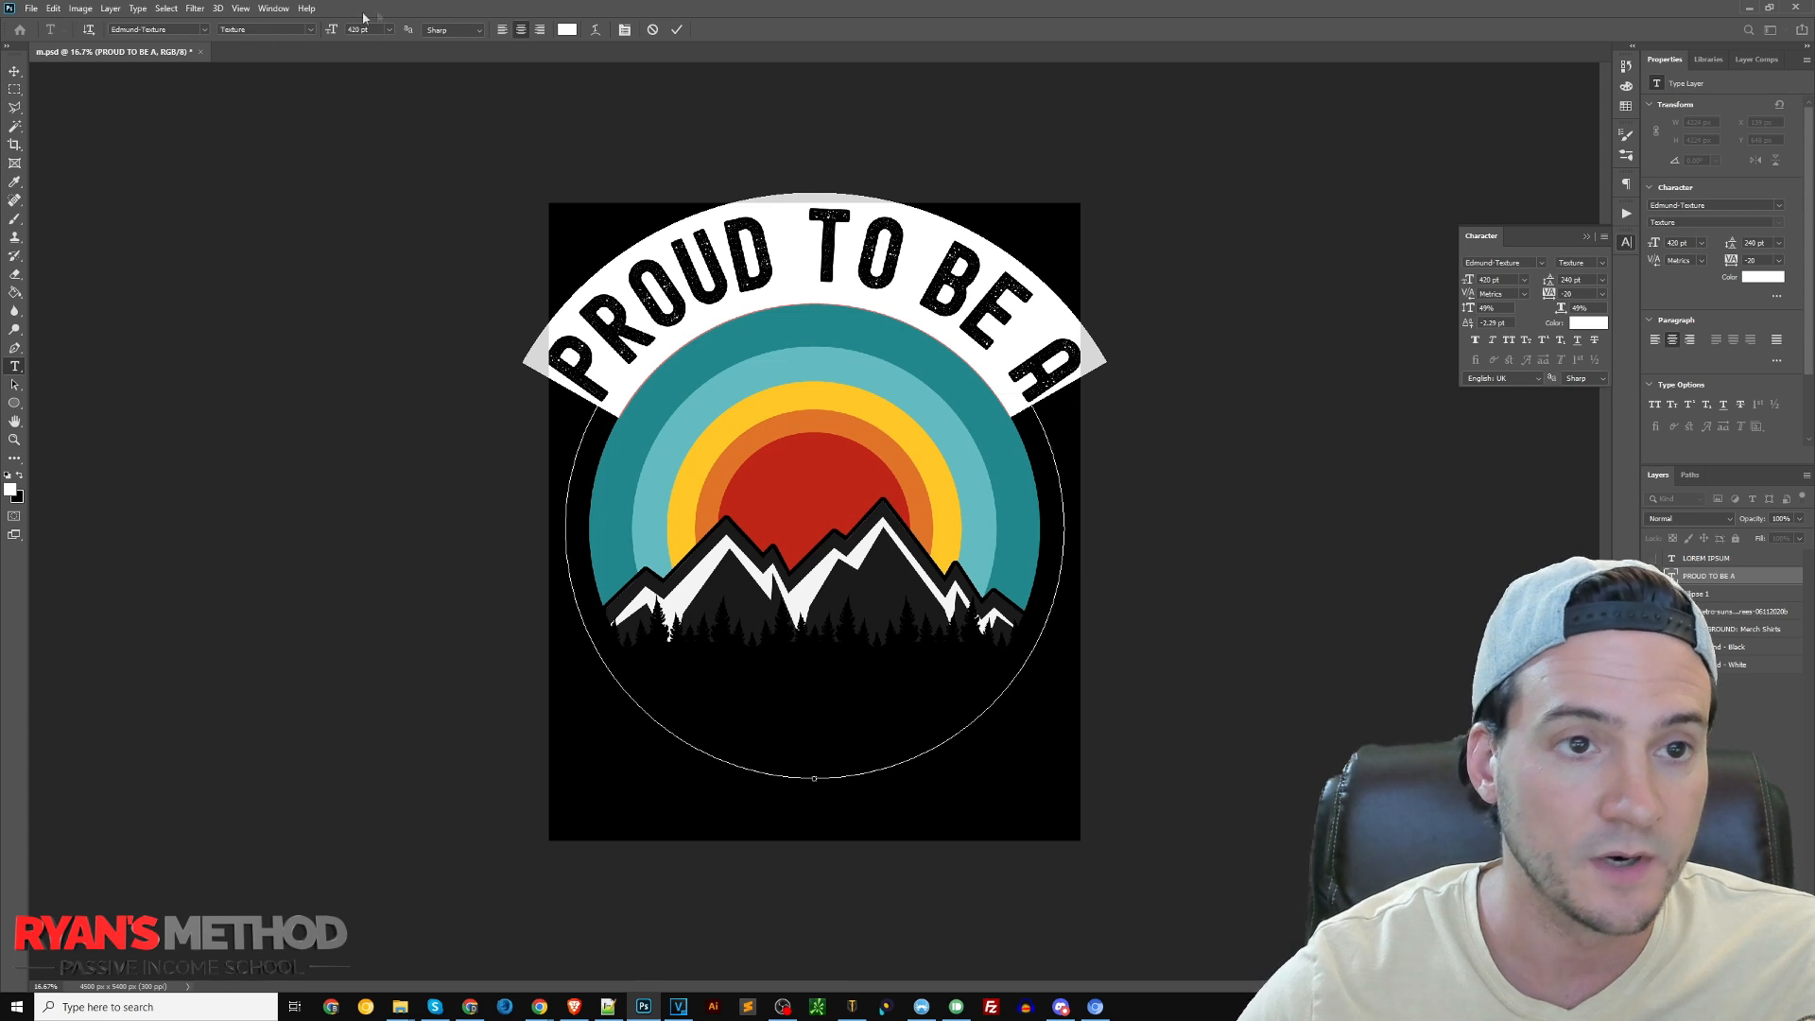
type("400")
key("Return")
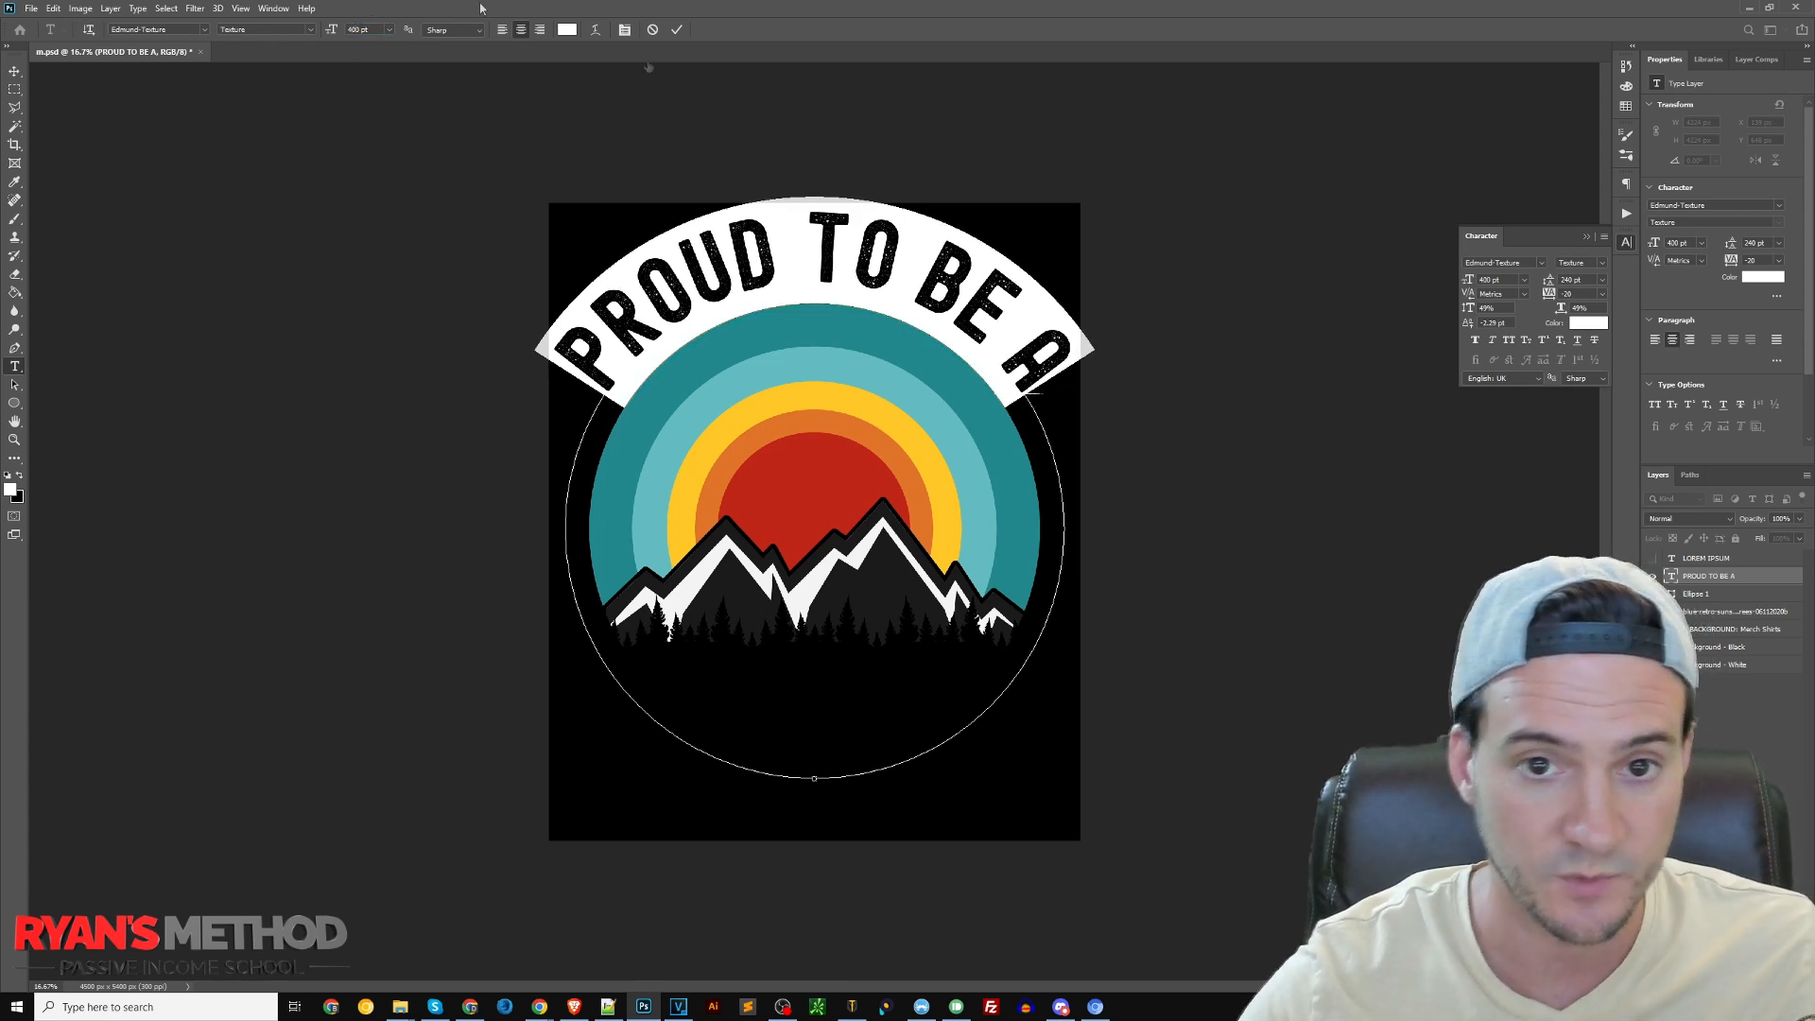
Tighten the curved text's tracking to -40 and finish editing the text
type("-40")
key("Return")
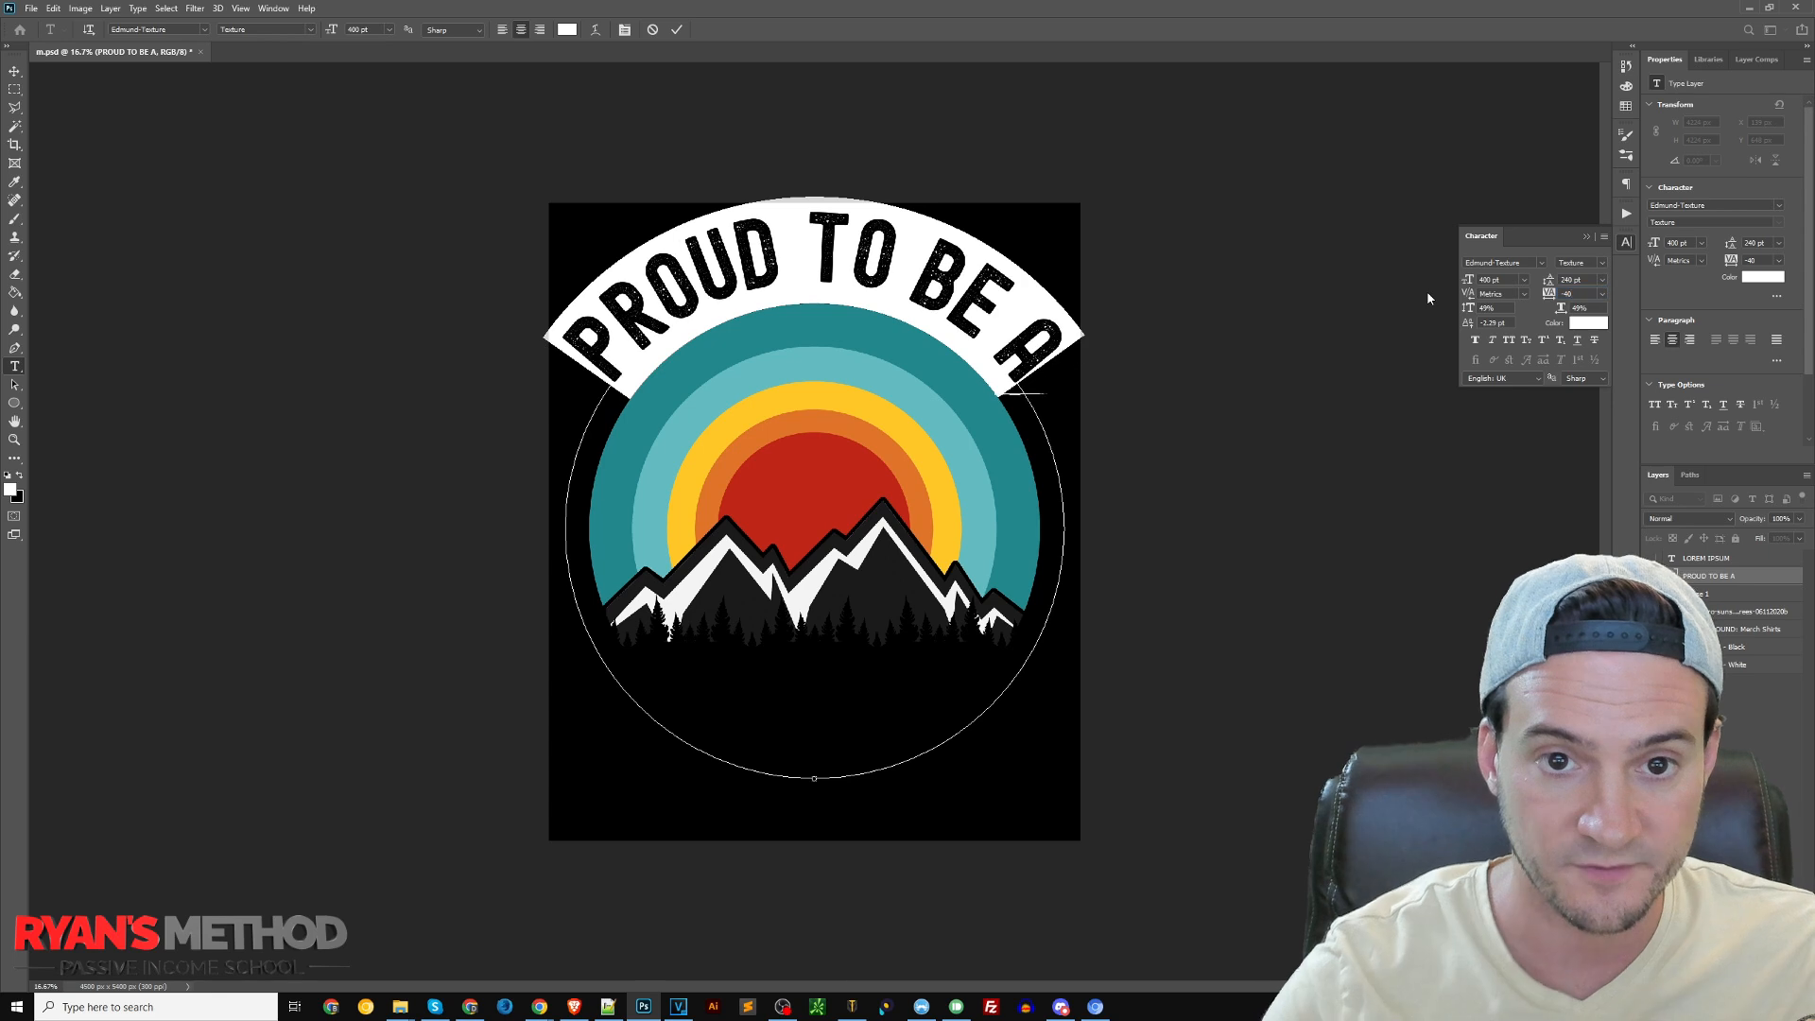
left_click(18, 77)
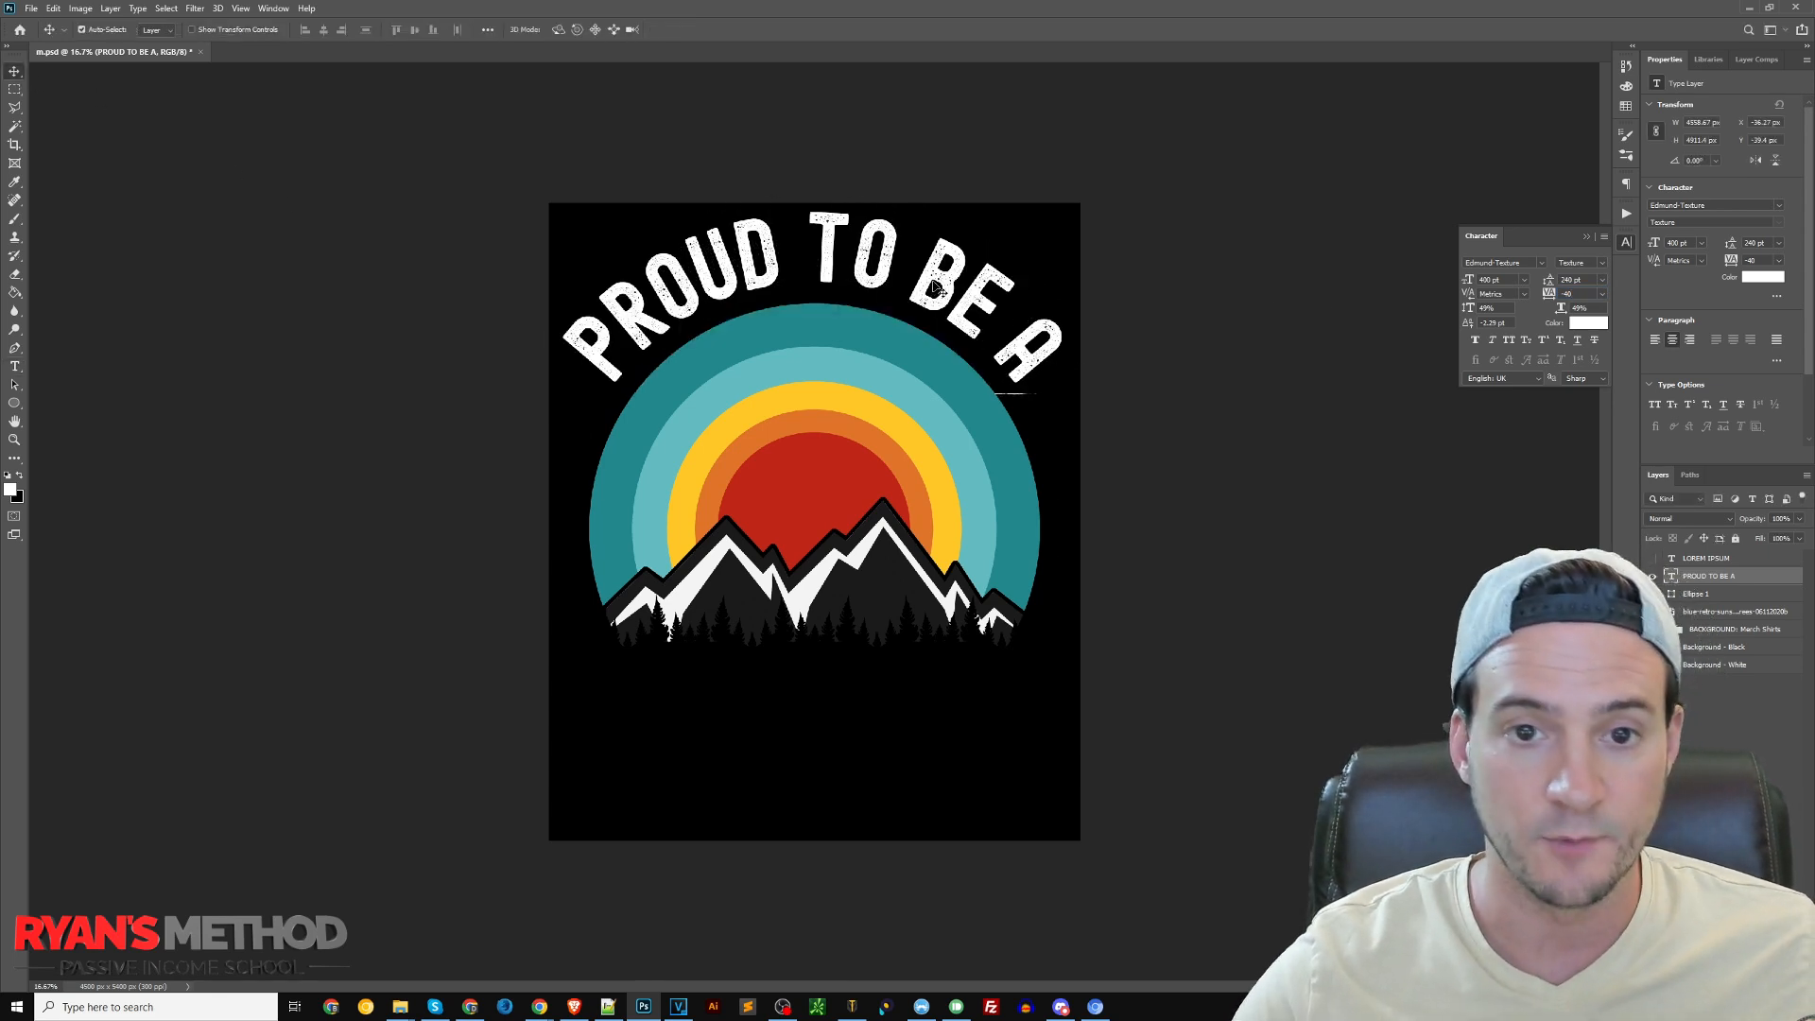
Move the retro sunset mountain graphic slightly up, closer under the curved text
left_click(848, 380)
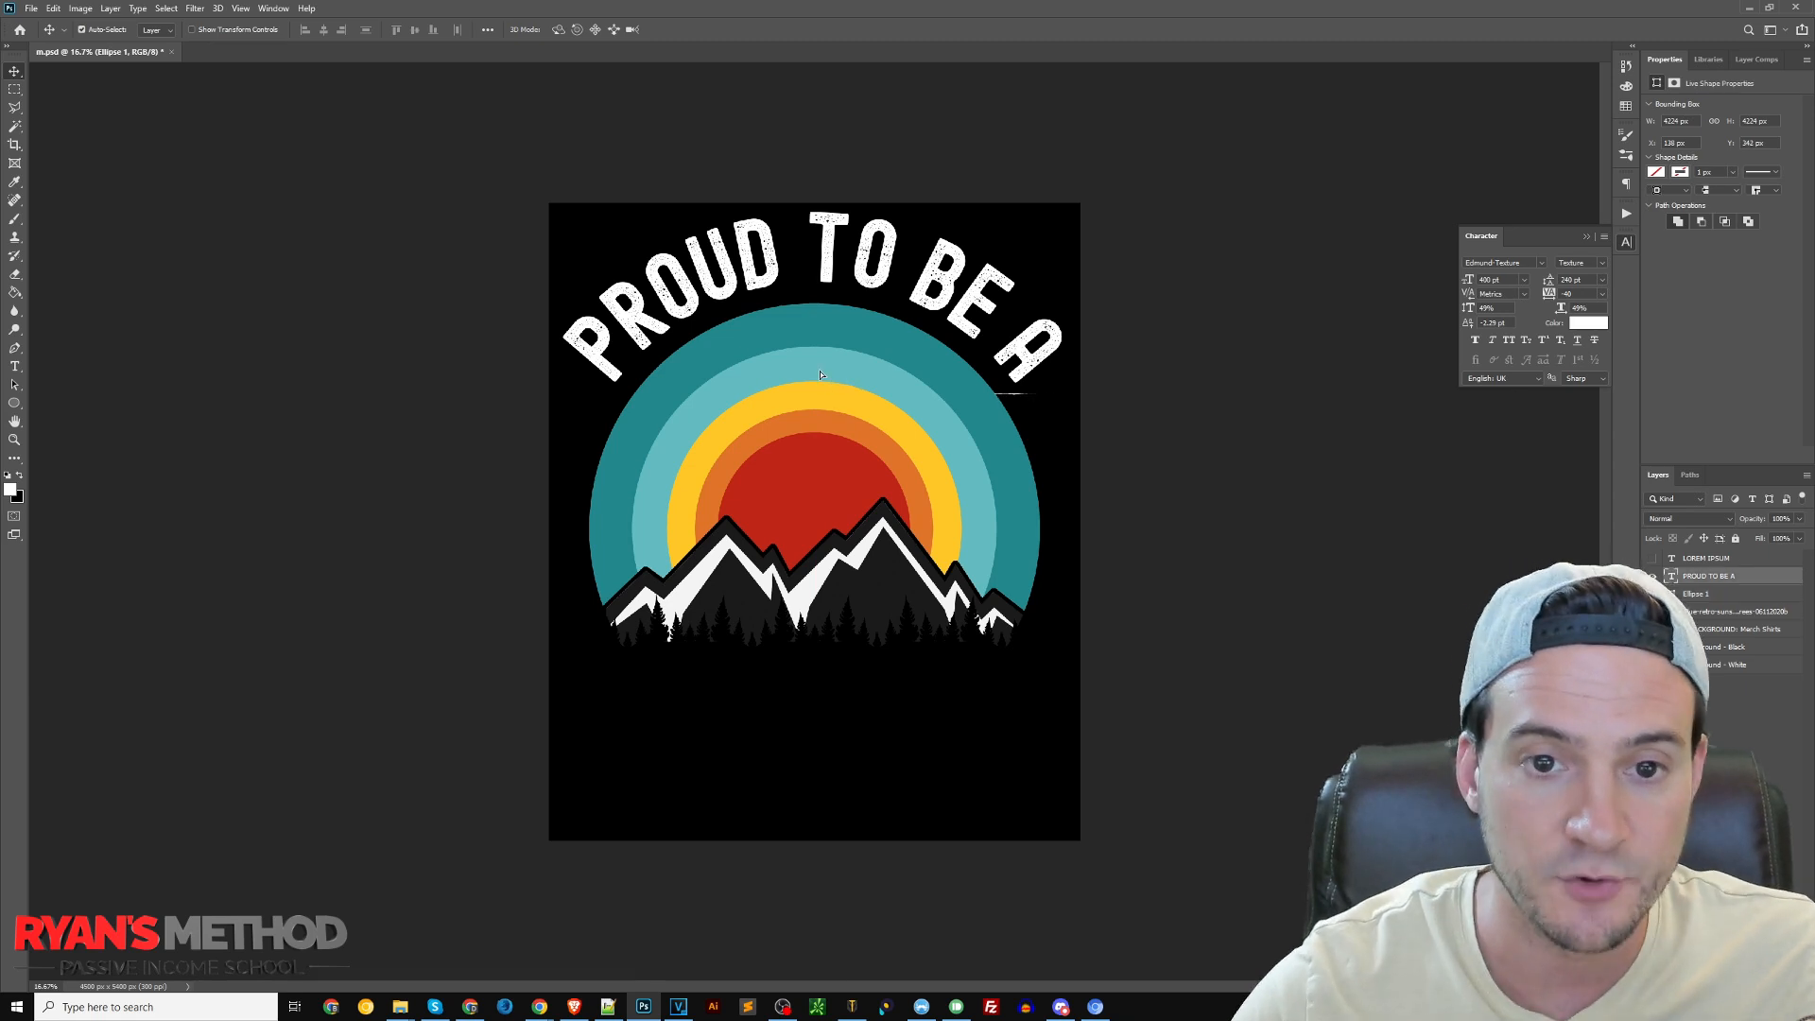
left_click(829, 310)
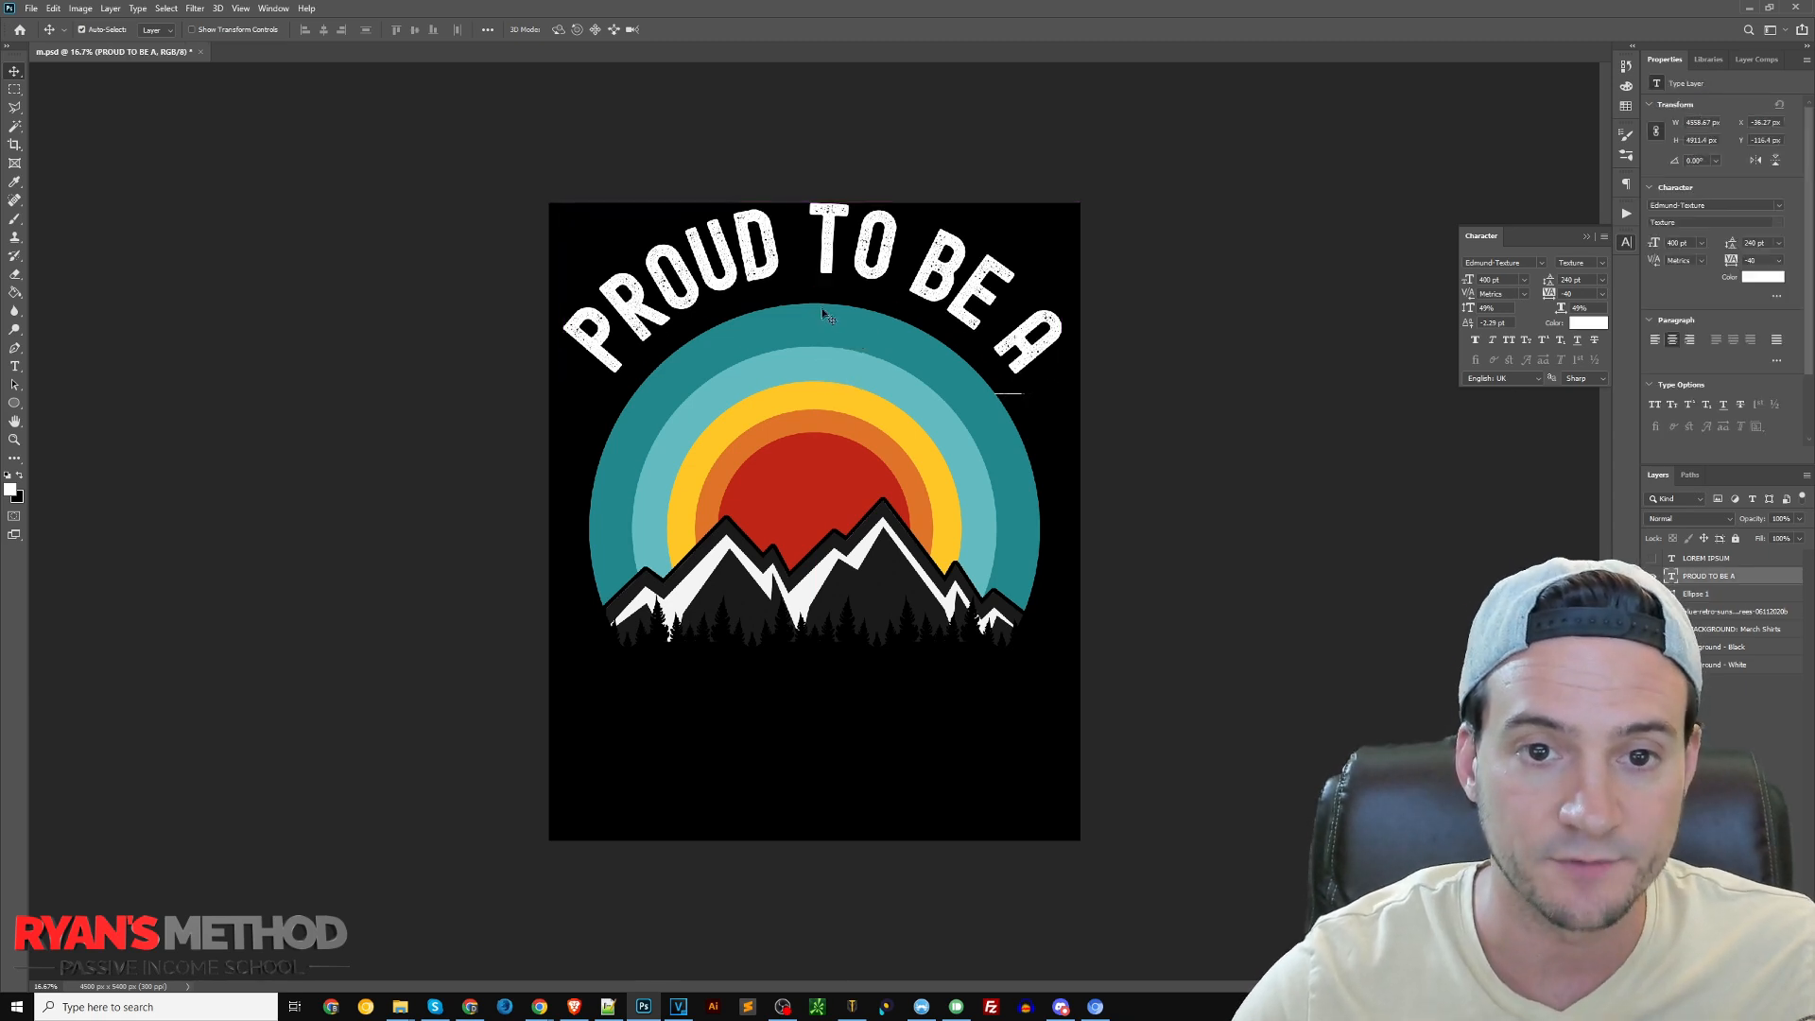
left_click(1702, 615)
key("ctrl+t")
left_click_drag(786, 445, 787, 437)
key("Return")
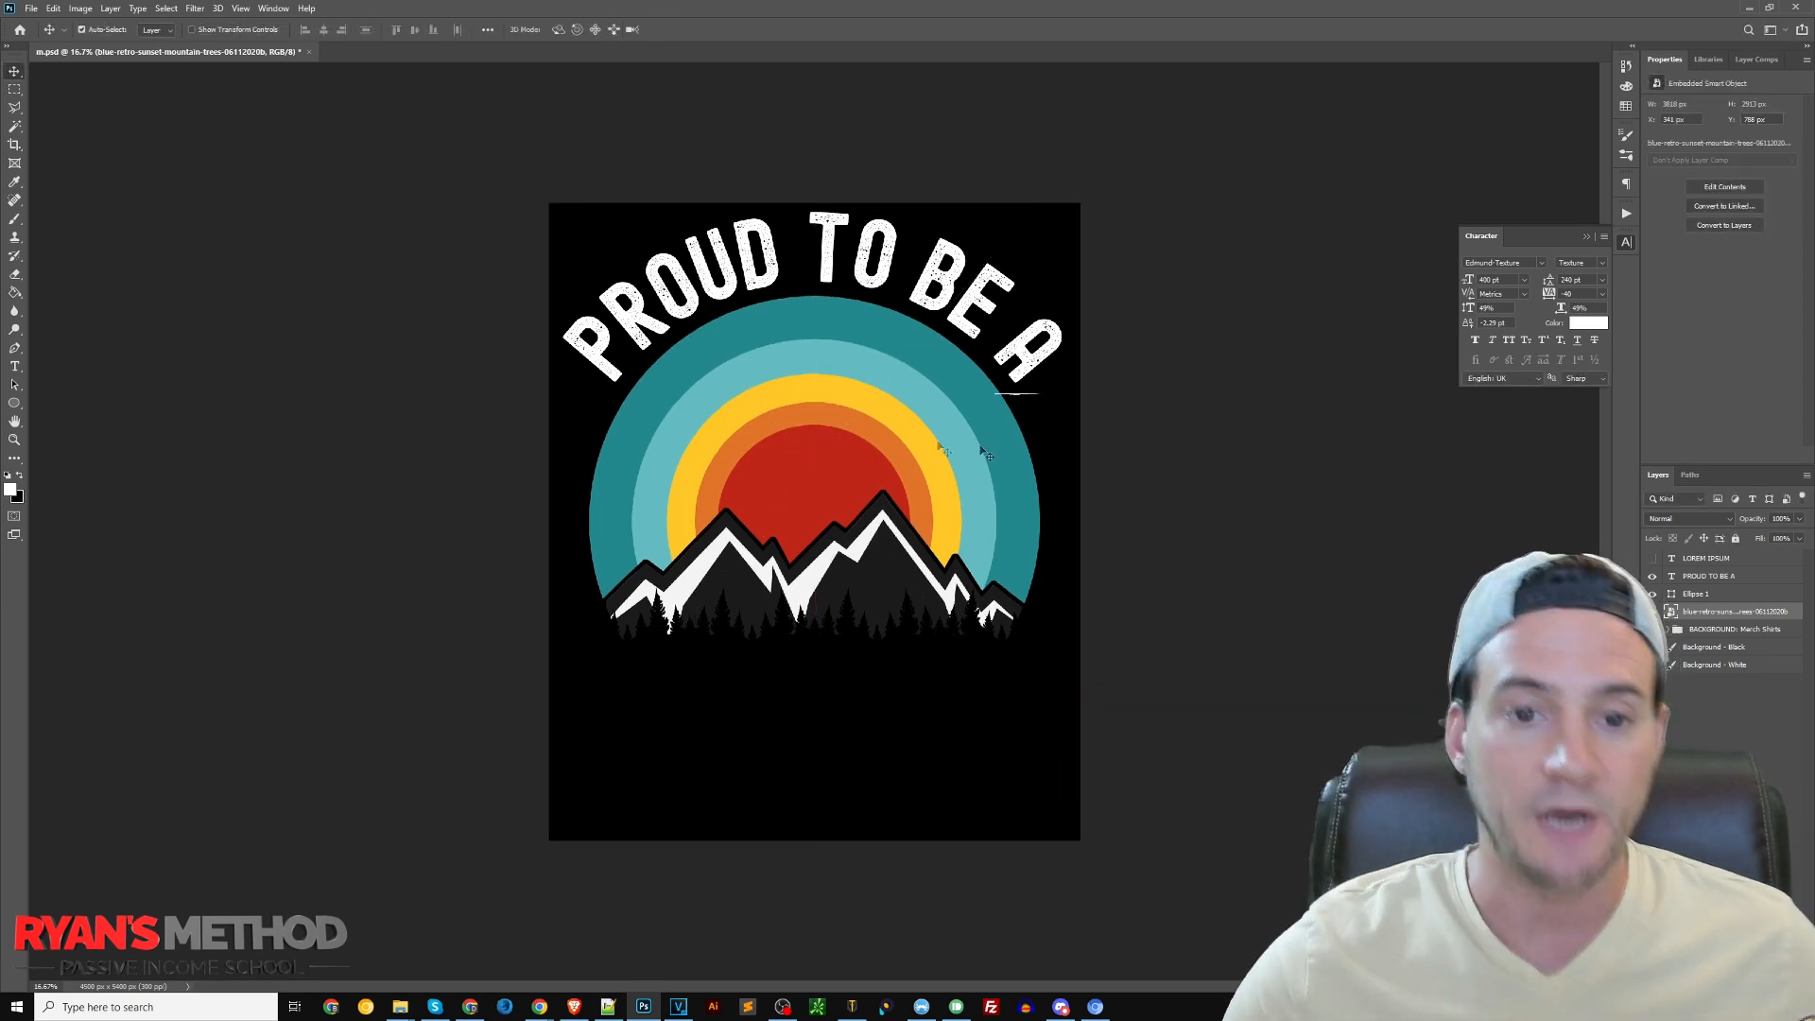
Place the Dad-Text-Red-White-Blue-Distressed graphic from the Fathers Day Graphics folder, scaled down and positioned beneath the mountain graphic
key("alt+Tab")
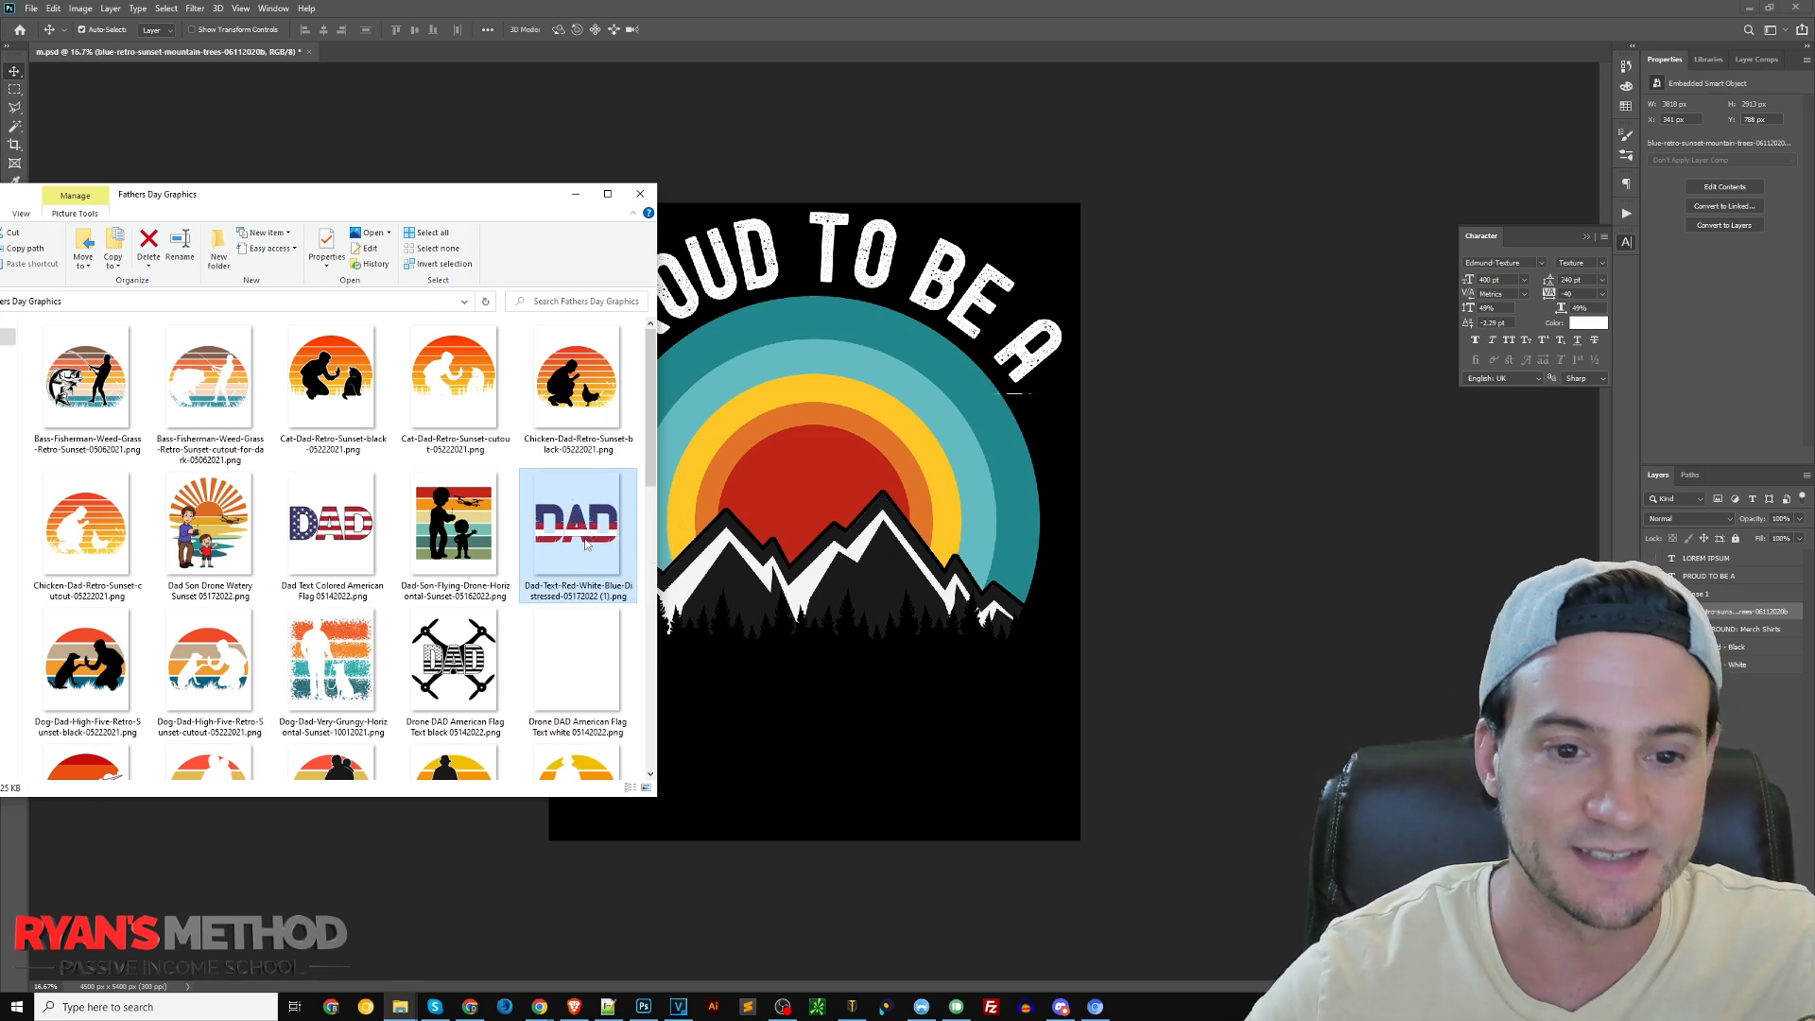
left_click_drag(539, 544, 867, 498)
left_click_drag(814, 384, 815, 552)
left_click_drag(817, 735, 817, 691)
key("Return")
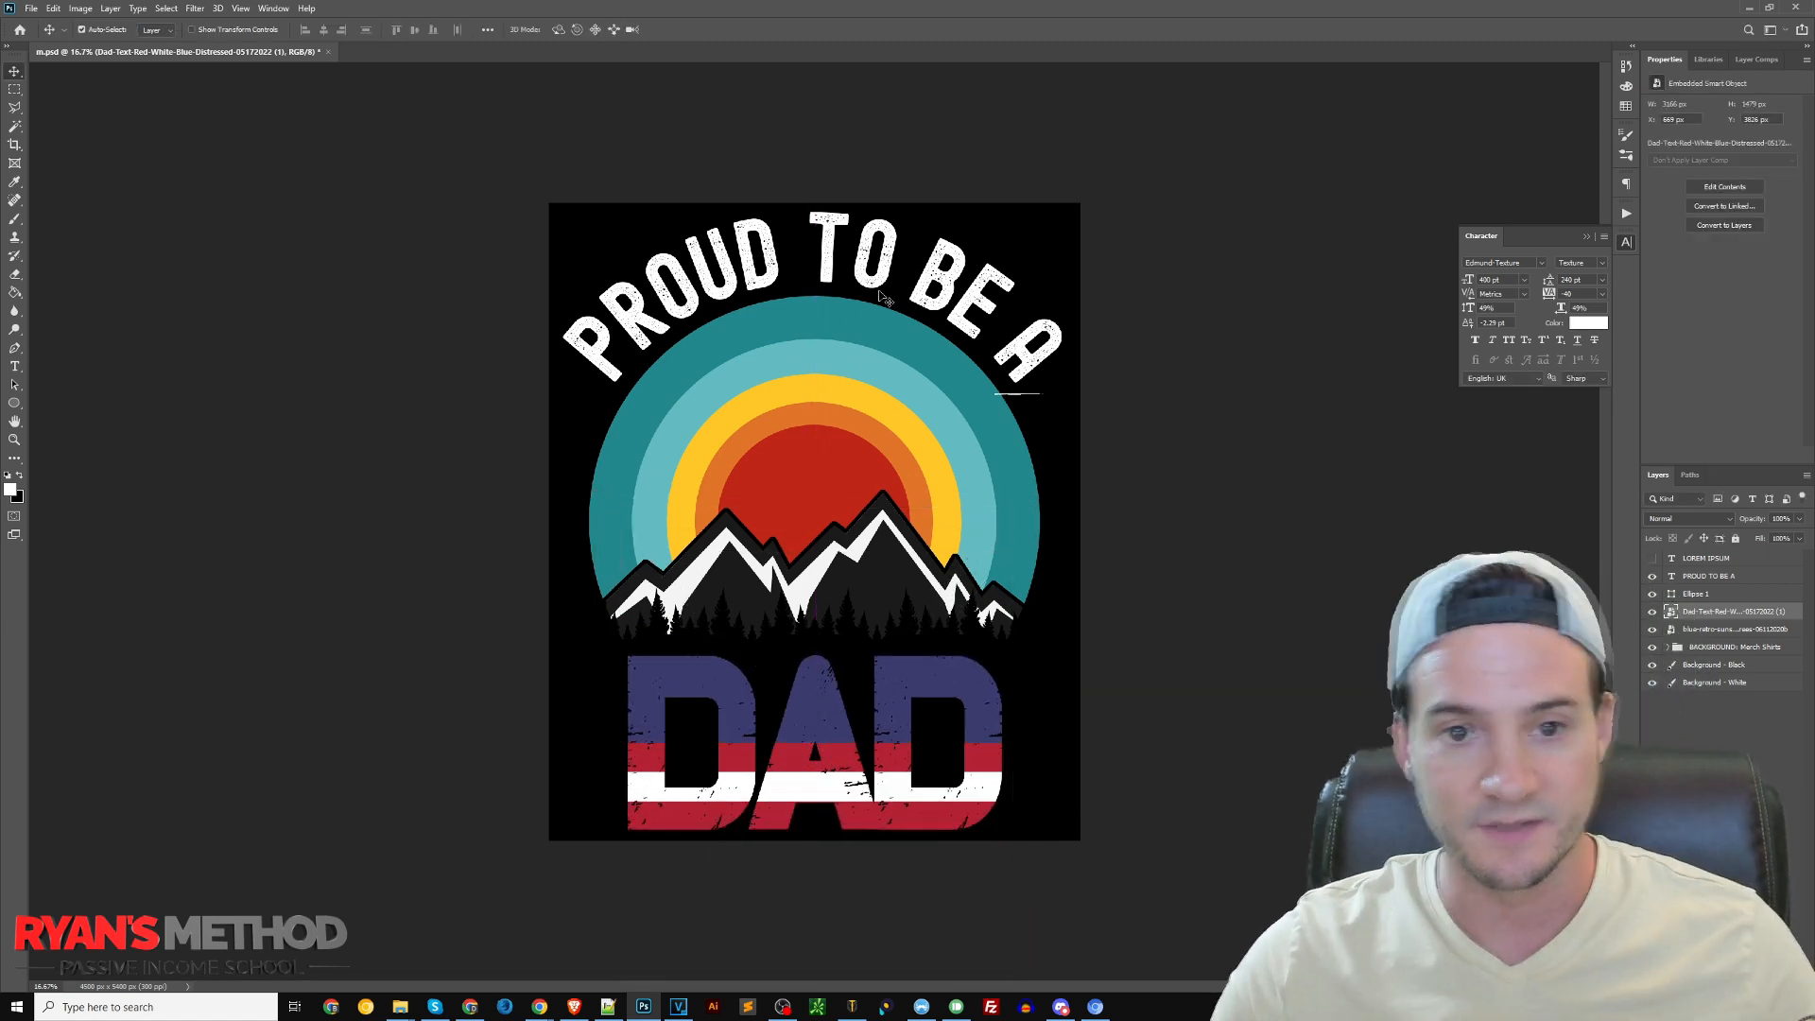
Change the curved text to "ALL AMERICAN" and finish editing it
double_click(936, 281)
type("ALL AMERICAN")
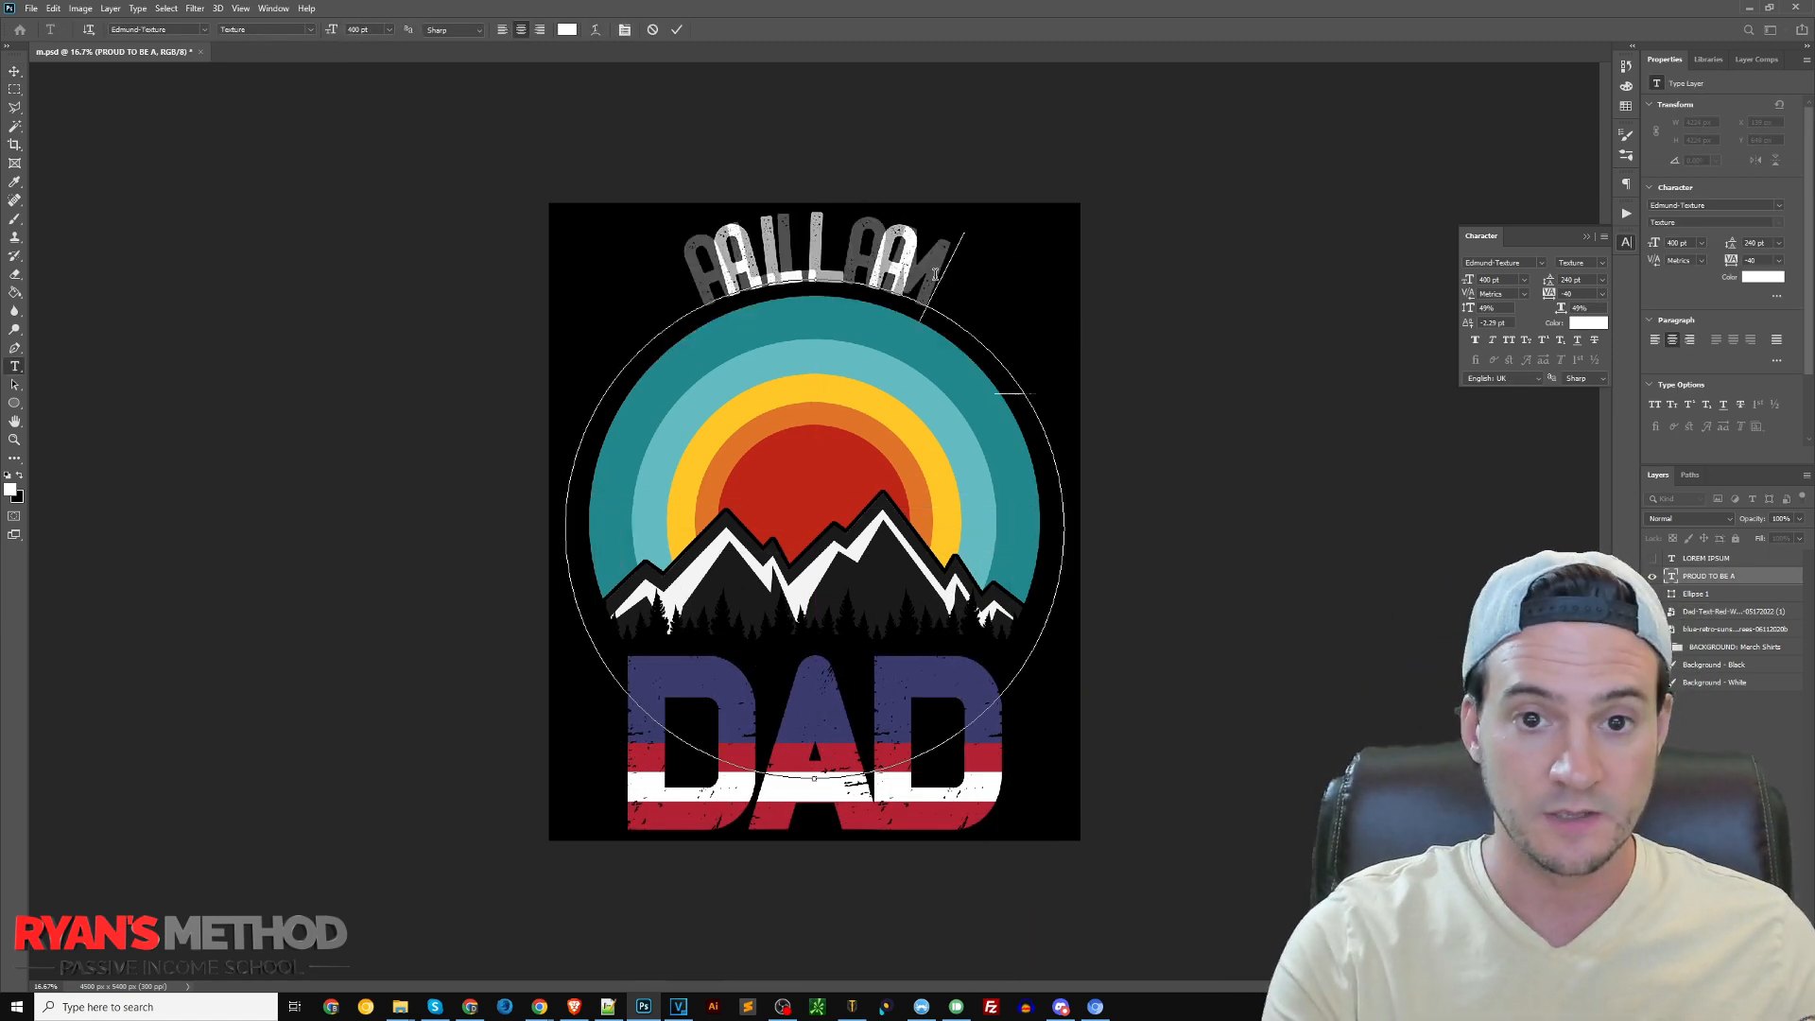
mouse_move(400, 1005)
left_click(470, 968)
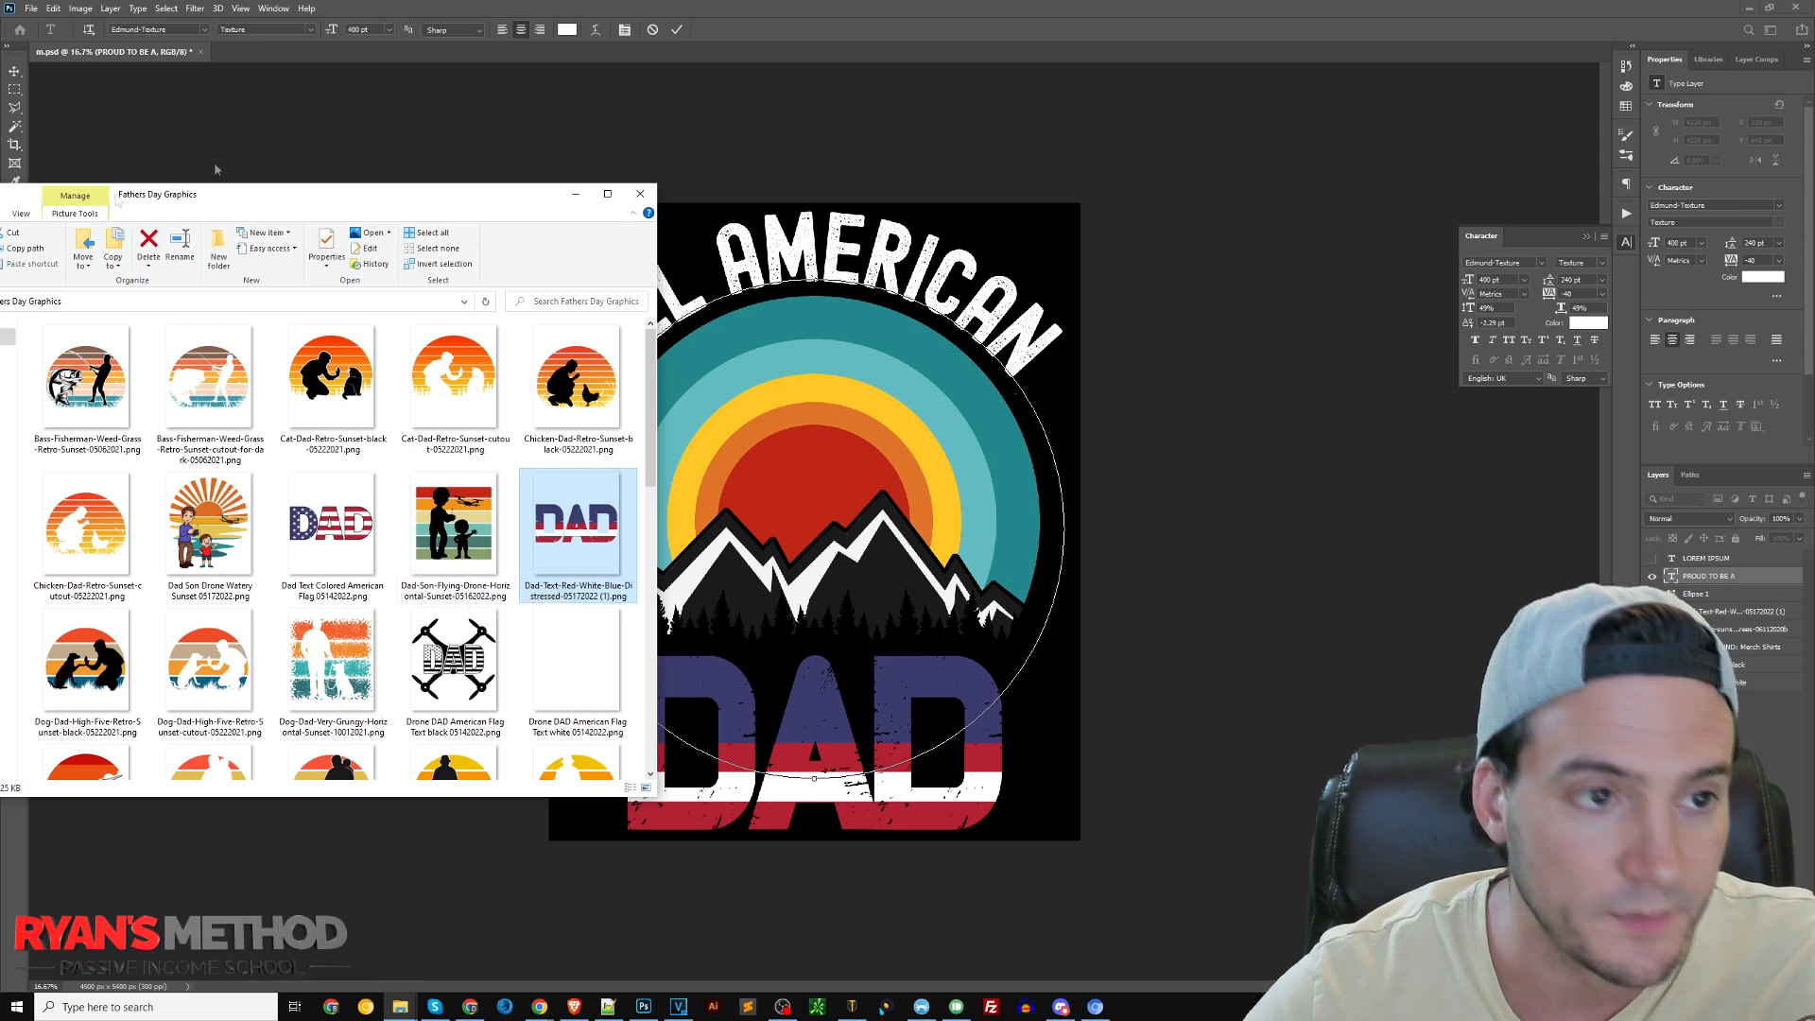
left_click(806, 19)
left_click(1705, 559)
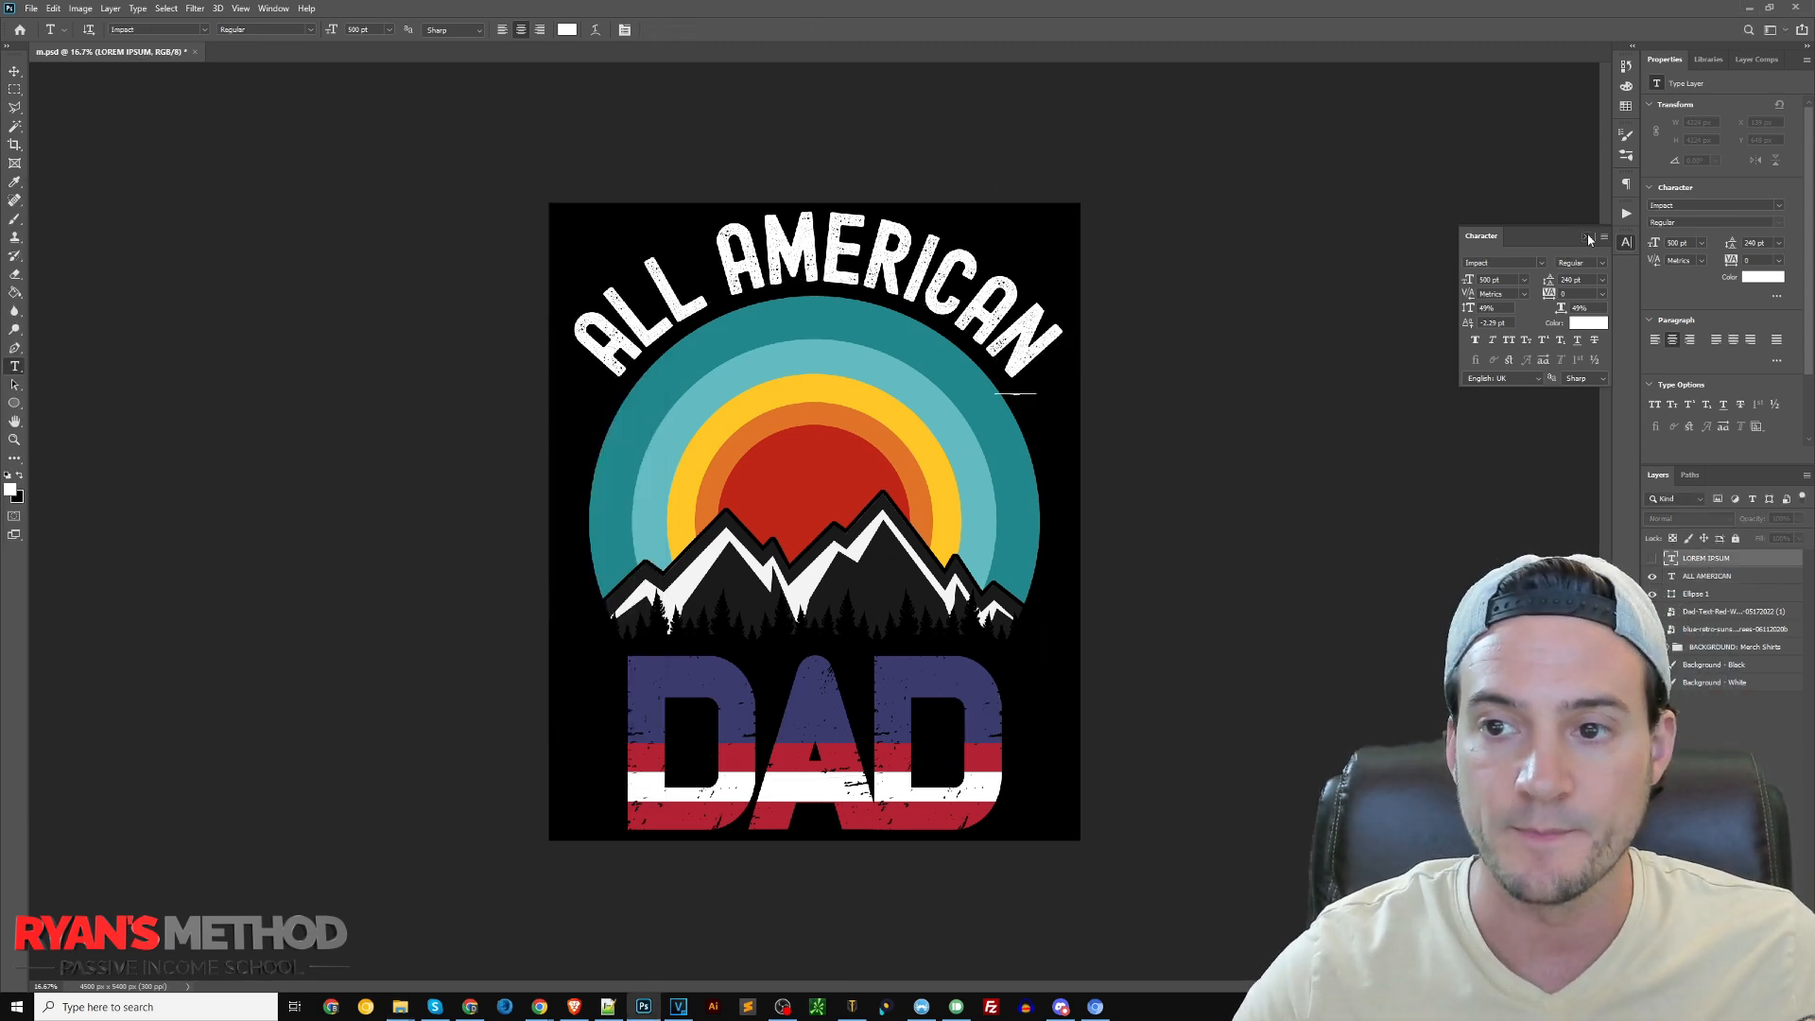
Collapse the Character panel, hide both background layers to check the transparent artwork, and show only the black background again
left_click(1587, 238)
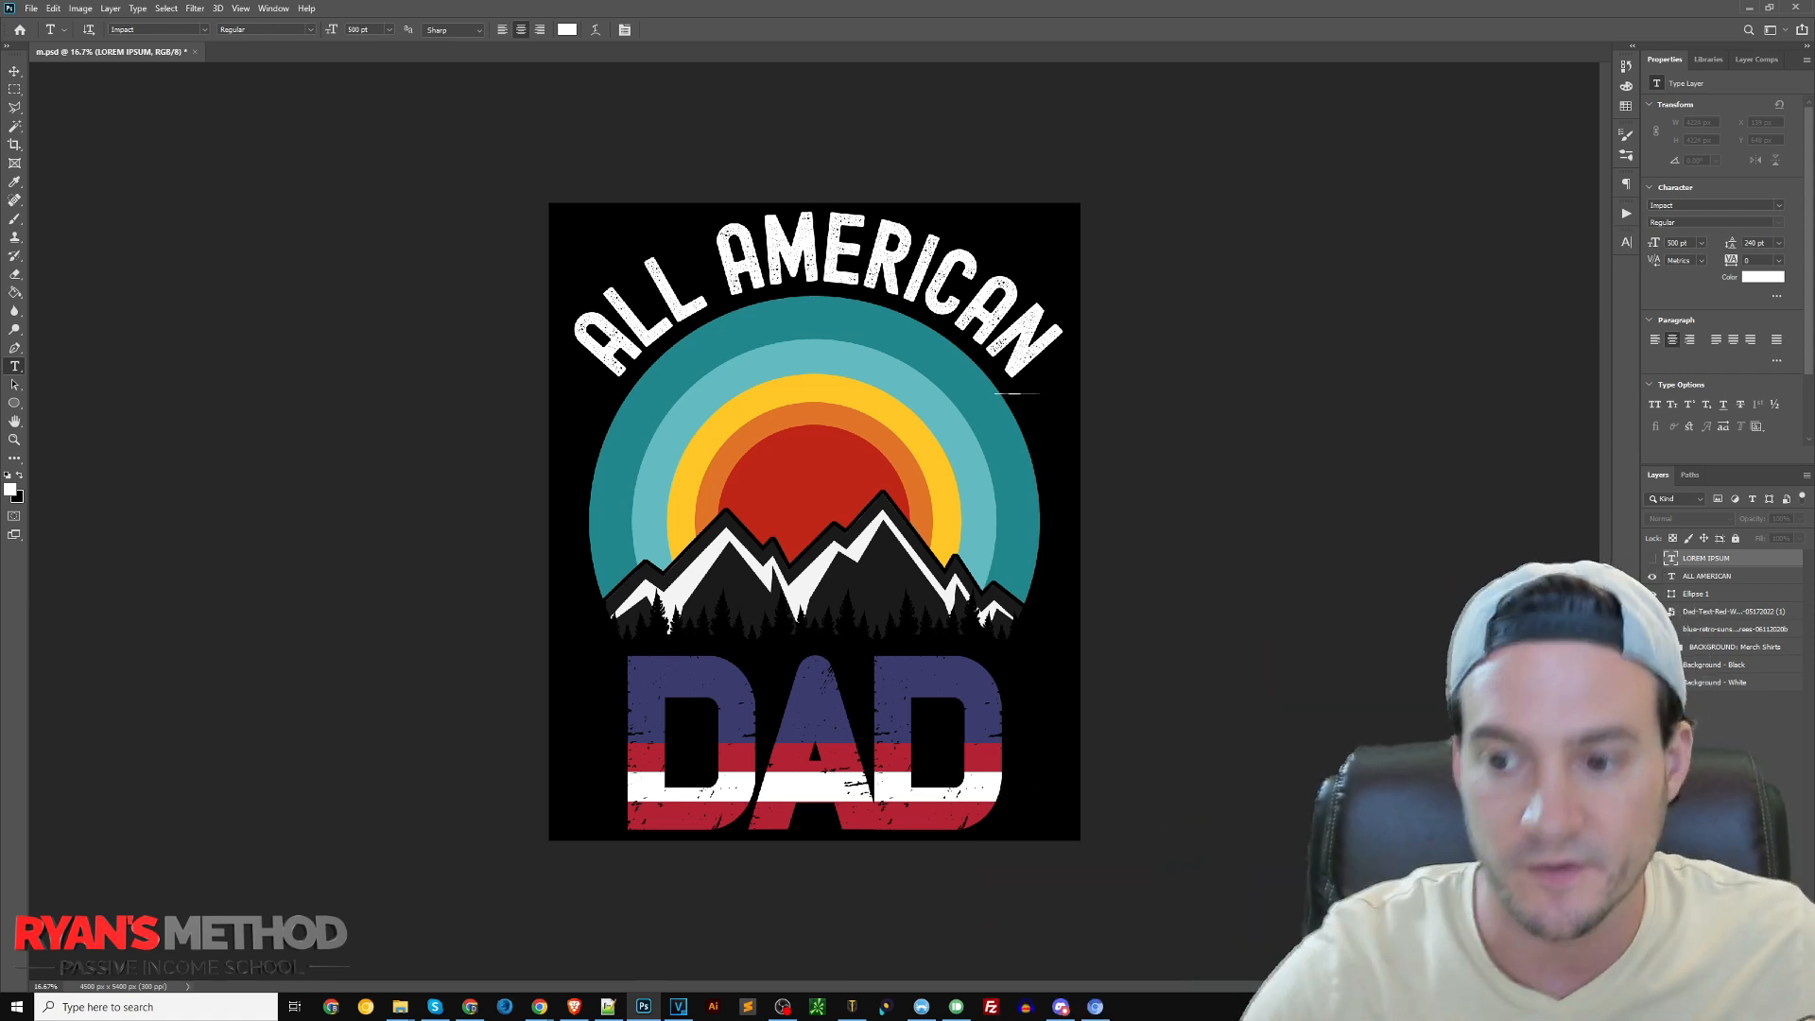
left_click_drag(1652, 664, 1652, 683)
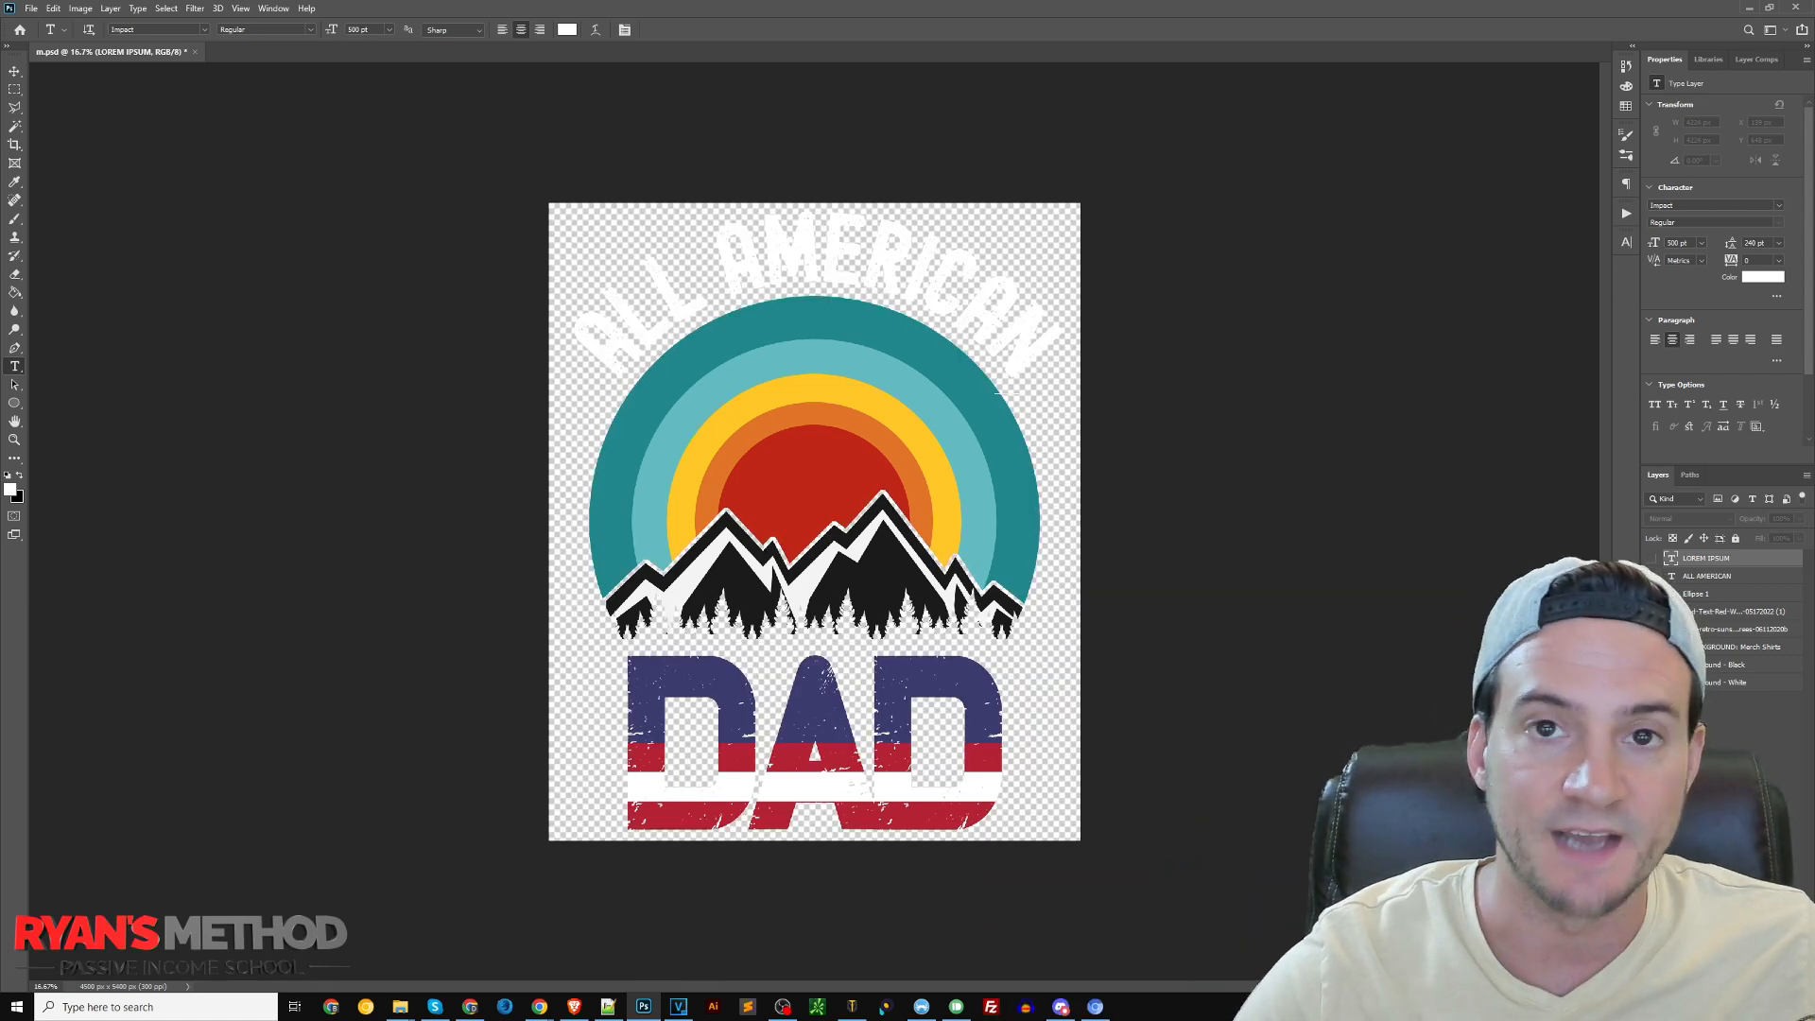
left_click(1652, 664)
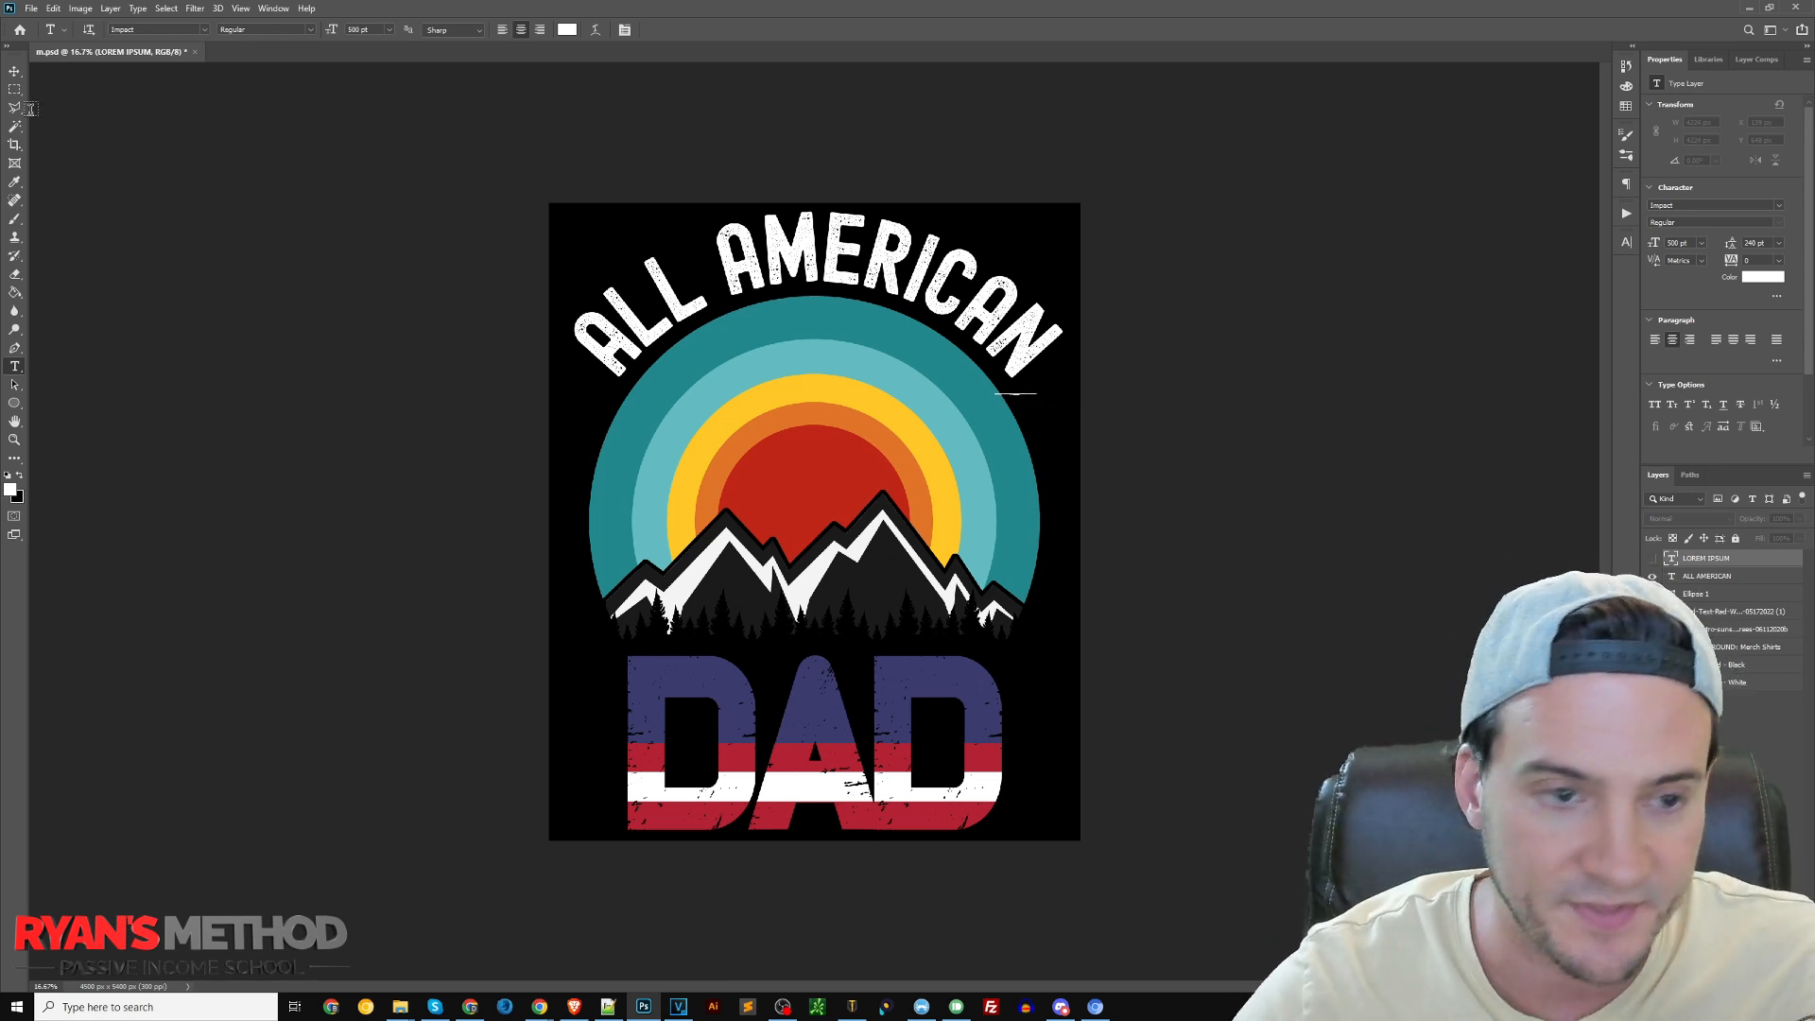
Try a Hue/Saturation adjustment with Hue +180 and Saturation +100 on the DAD text graphic
left_click(15, 70)
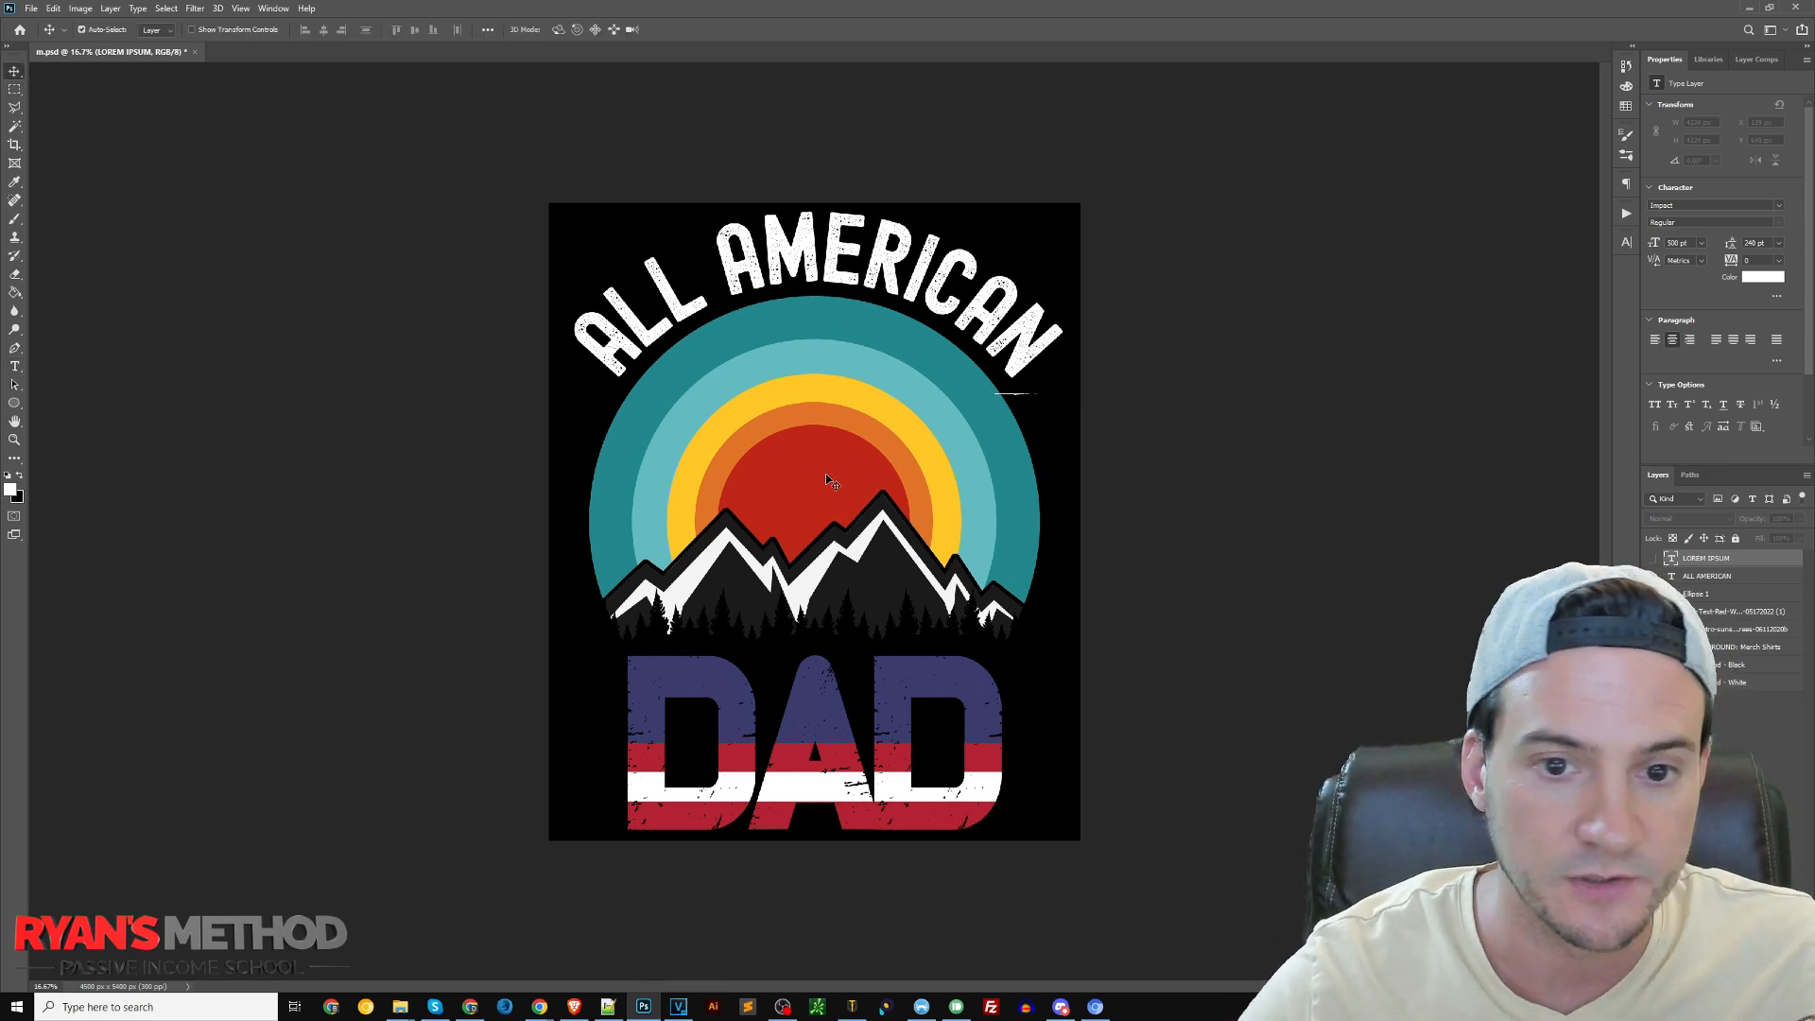
left_click(1692, 577)
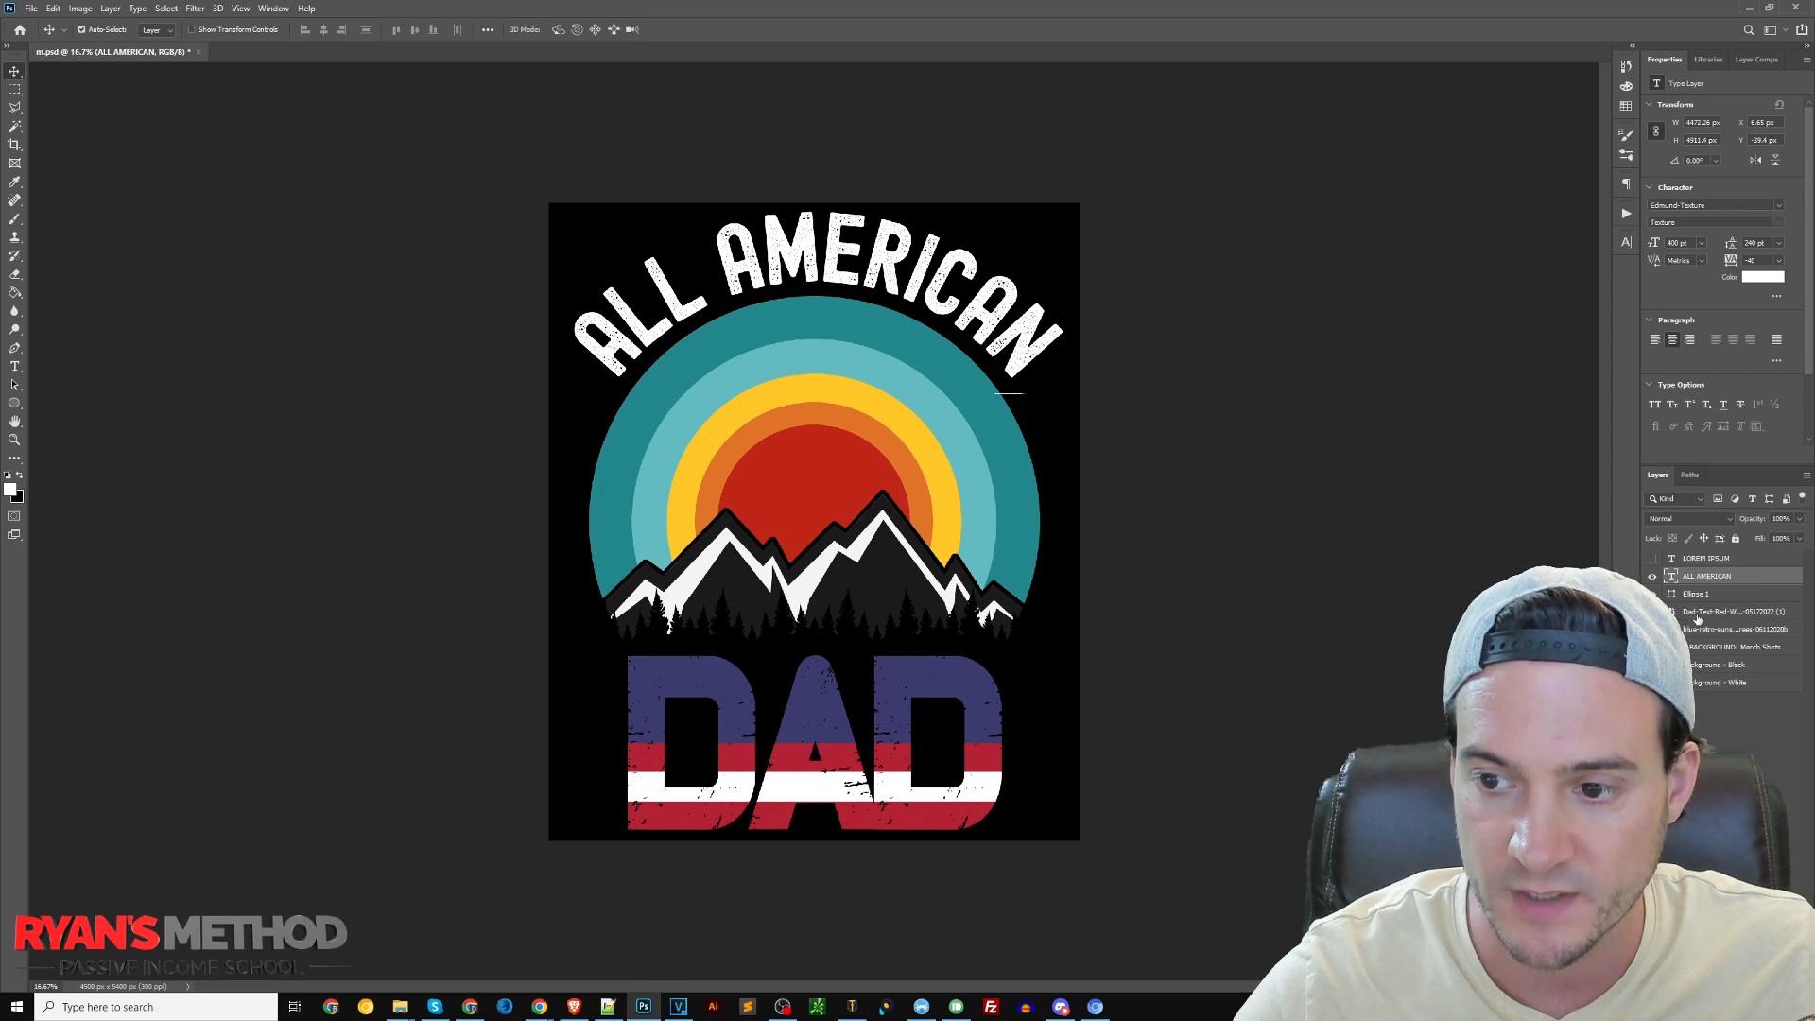
left_click(1697, 615)
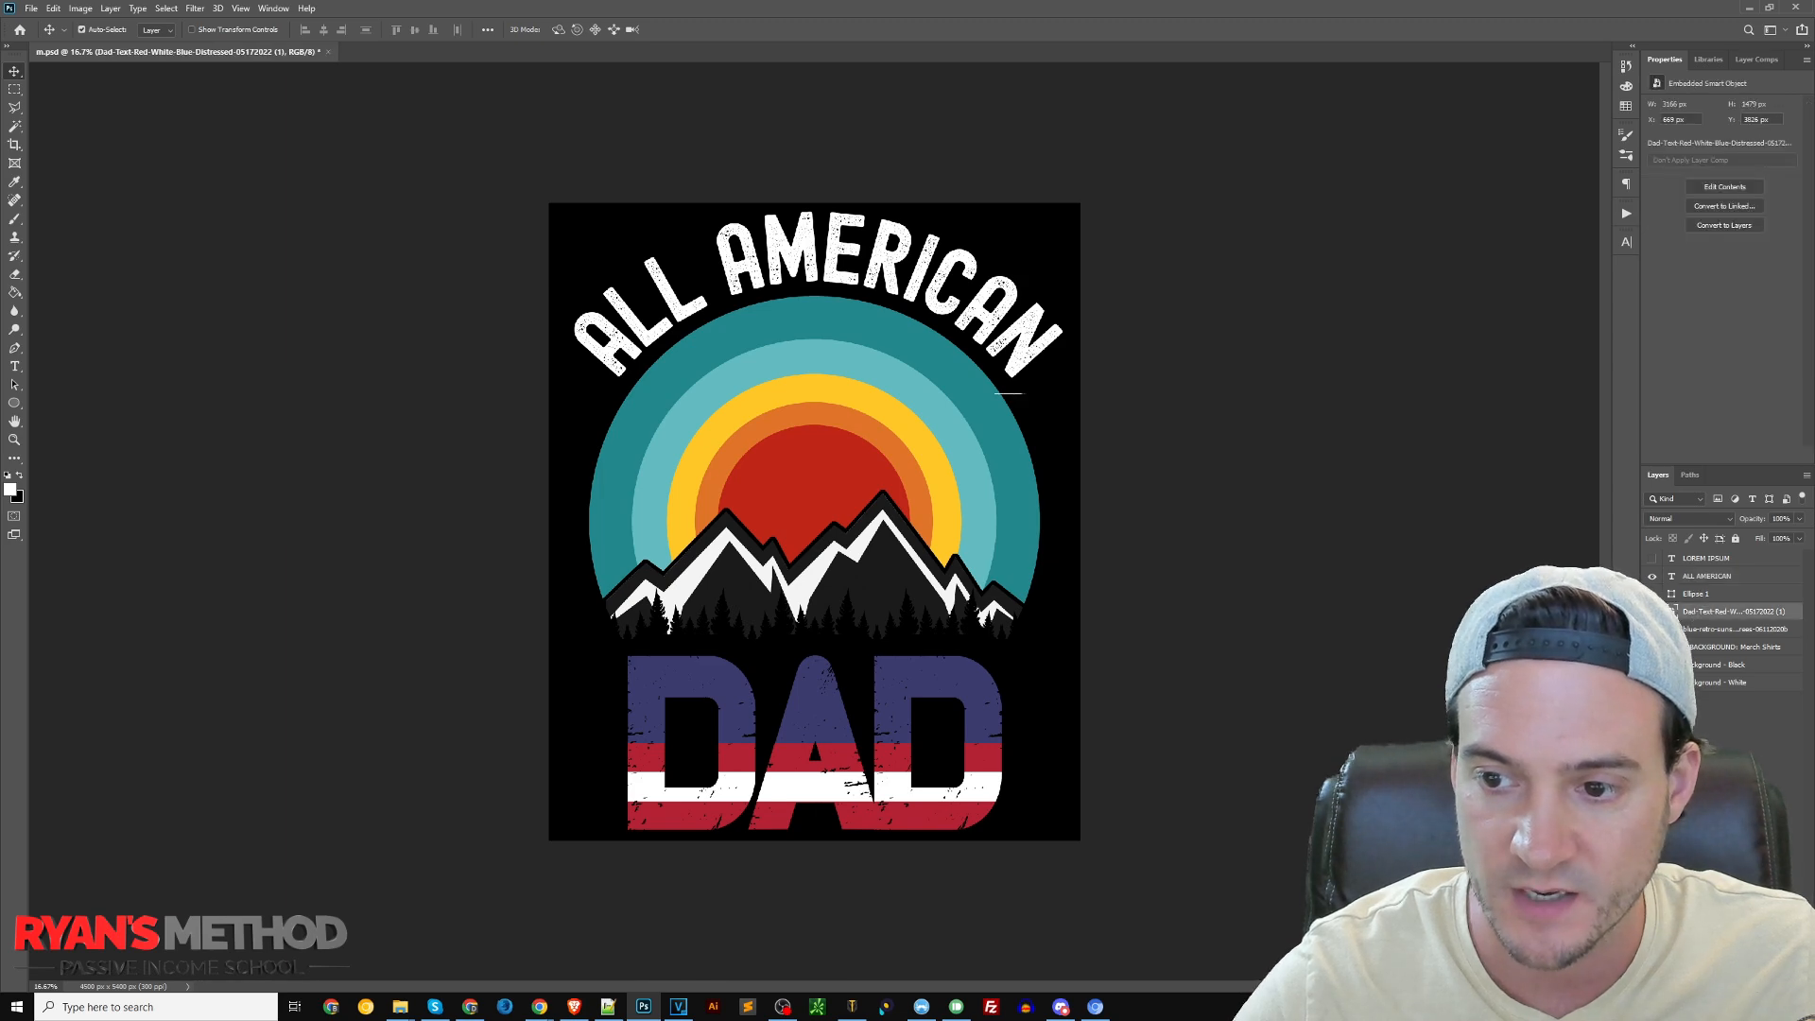
left_click(80, 8)
mouse_move(114, 58)
left_click(257, 119)
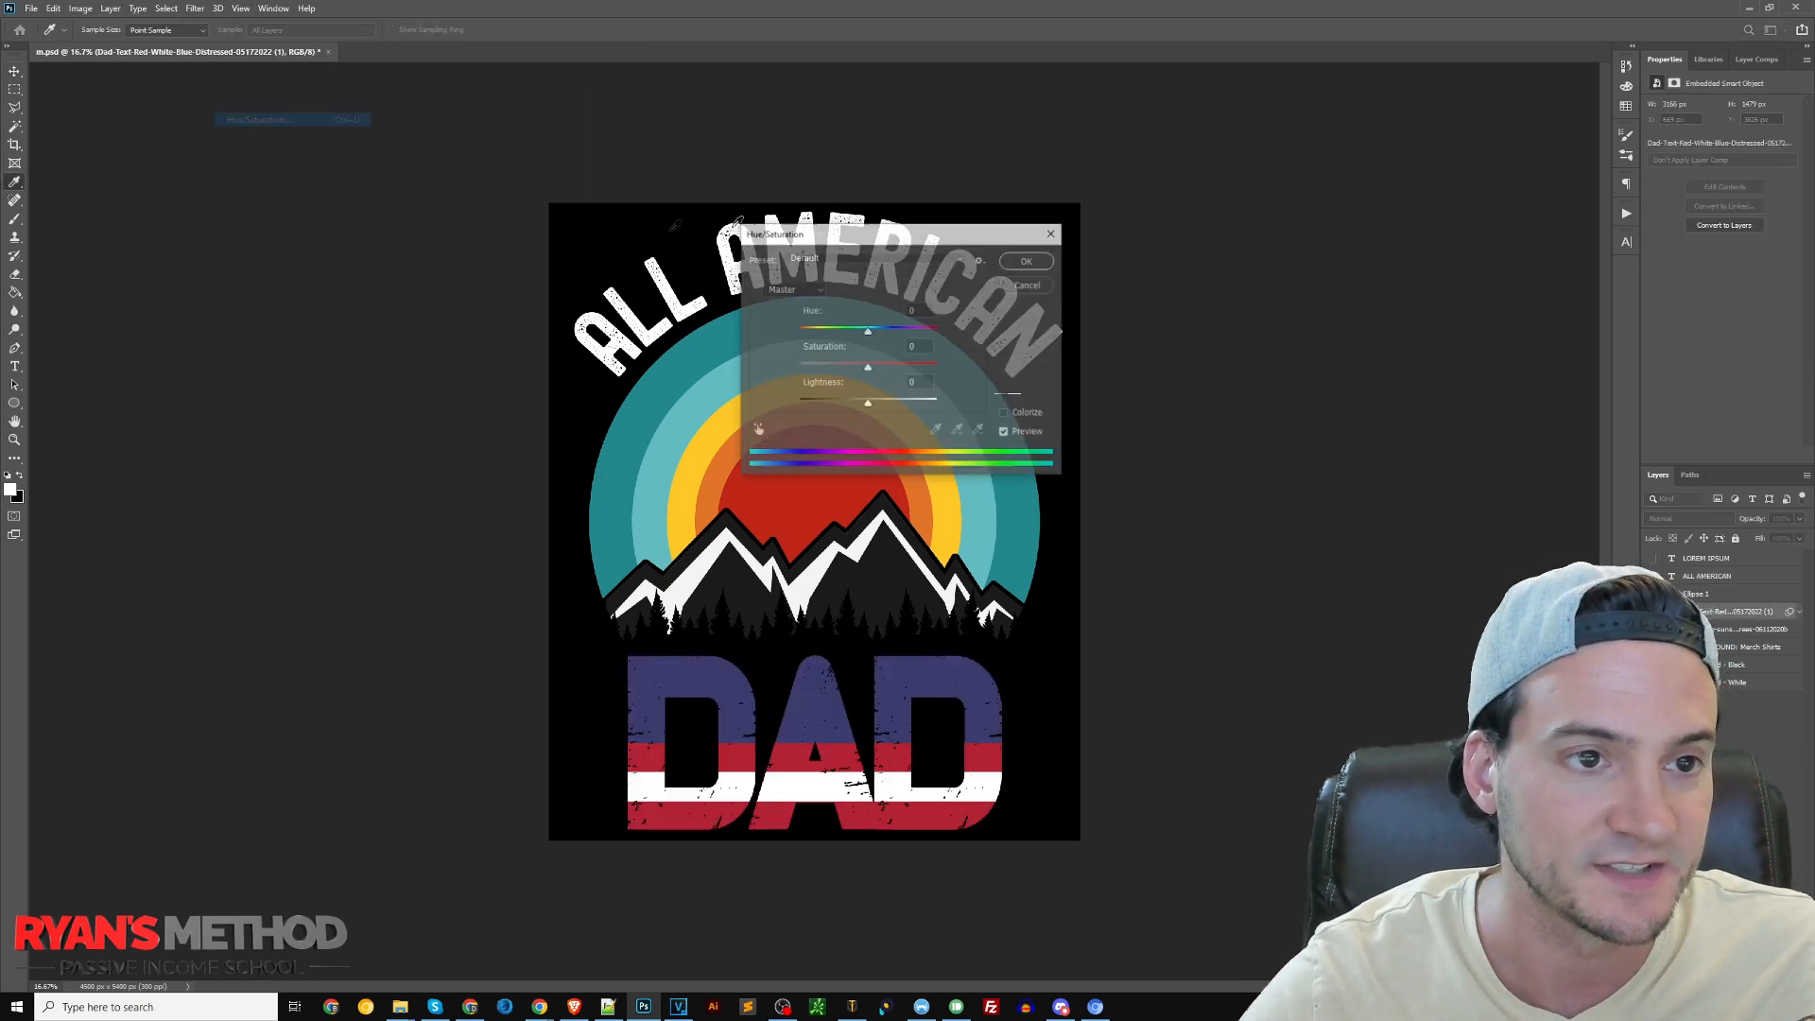
left_click_drag(941, 235, 1302, 208)
left_click_drag(1228, 312, 1344, 308)
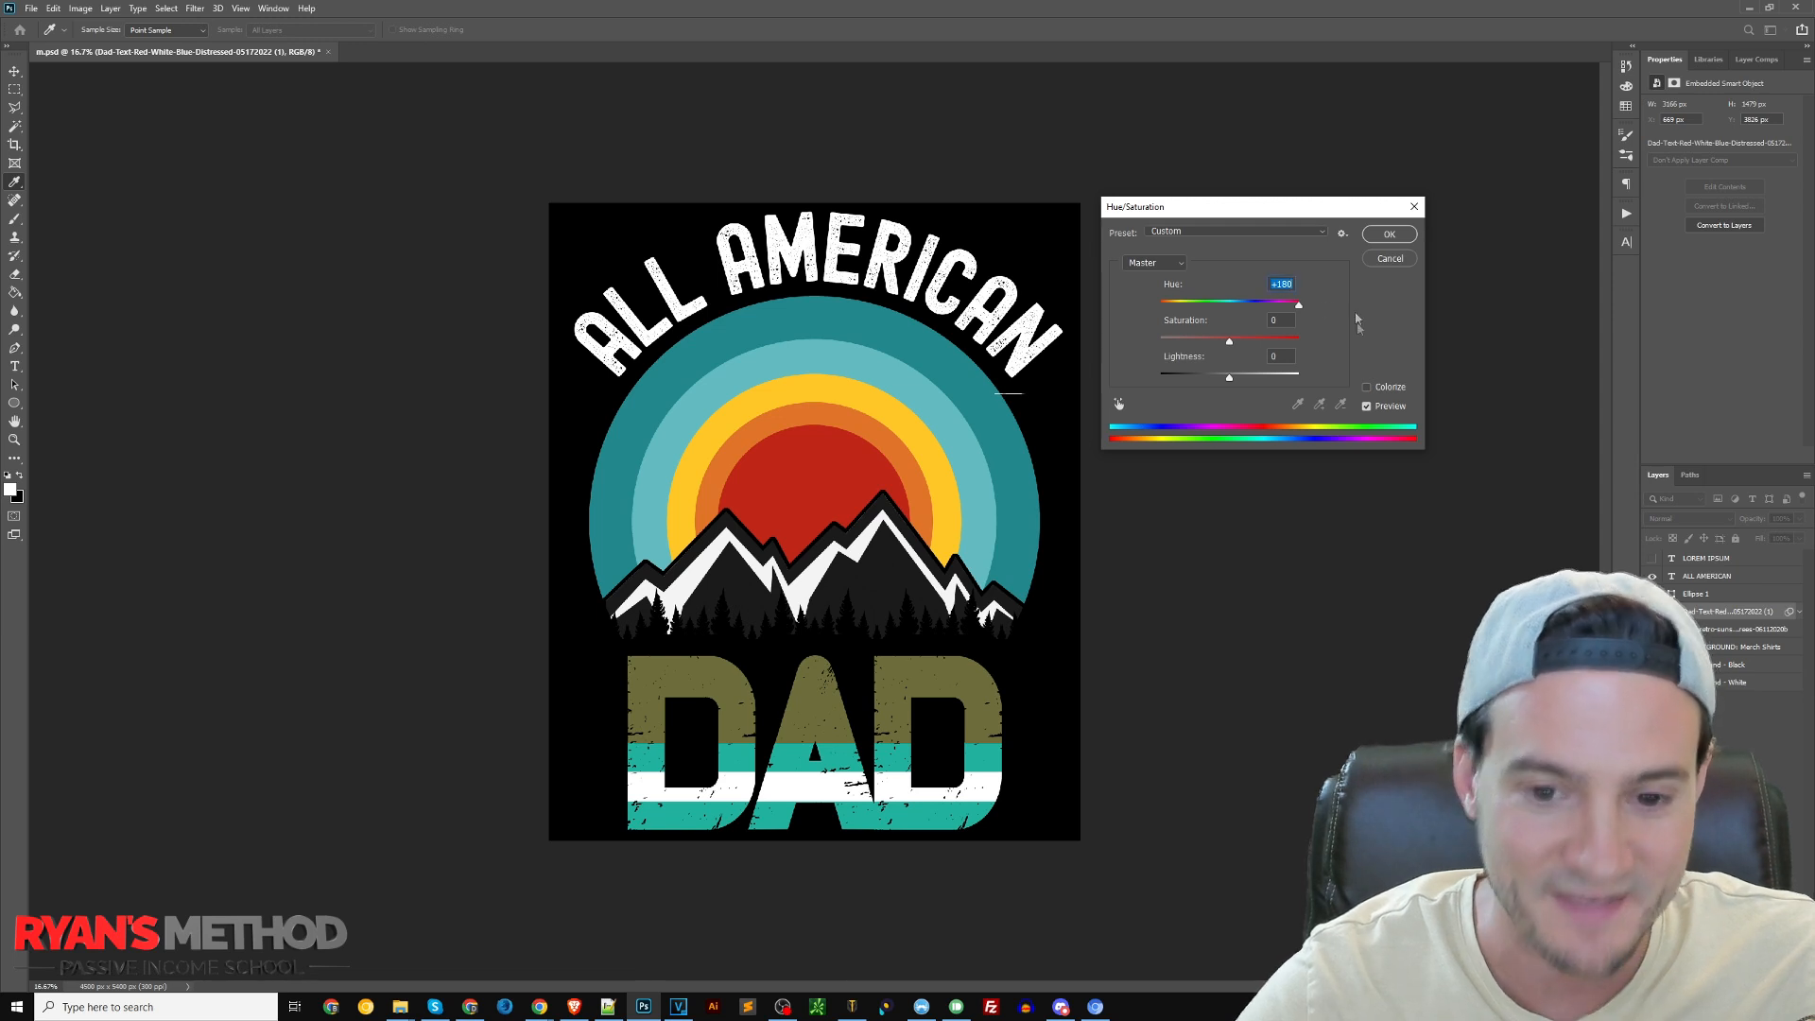
left_click_drag(1231, 341, 1296, 340)
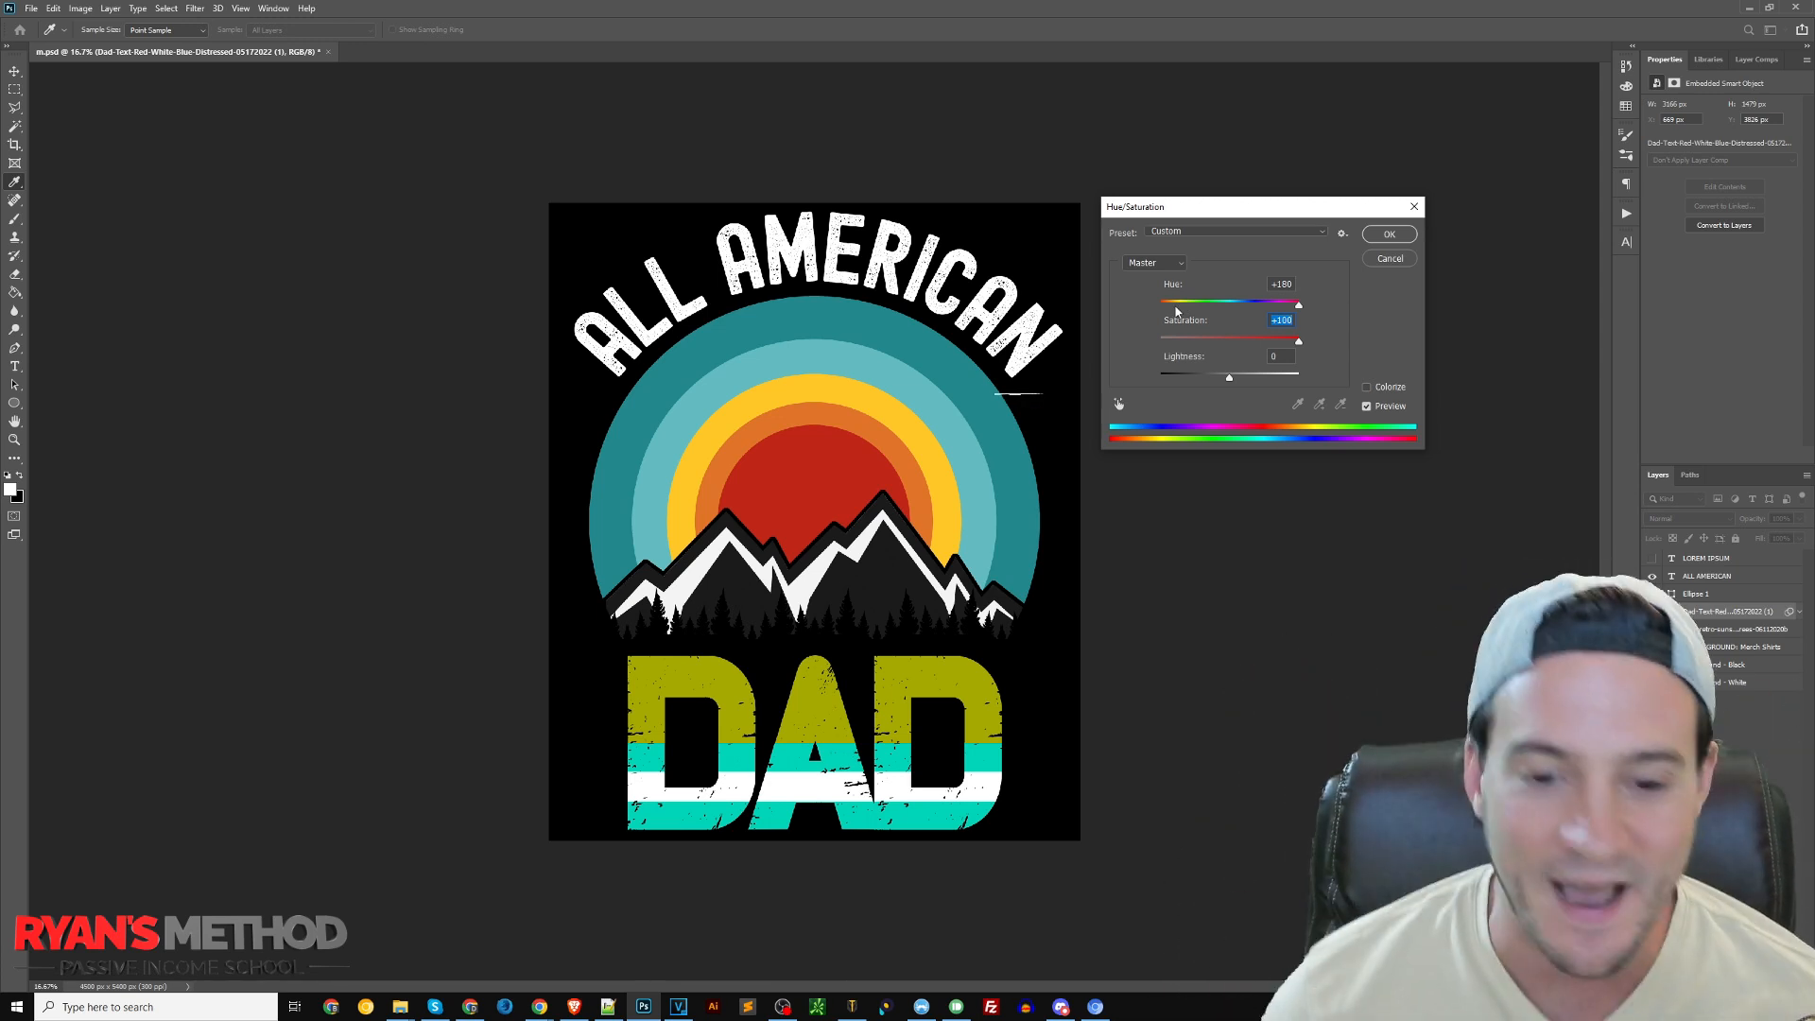
left_click_drag(1297, 341, 1478, 341)
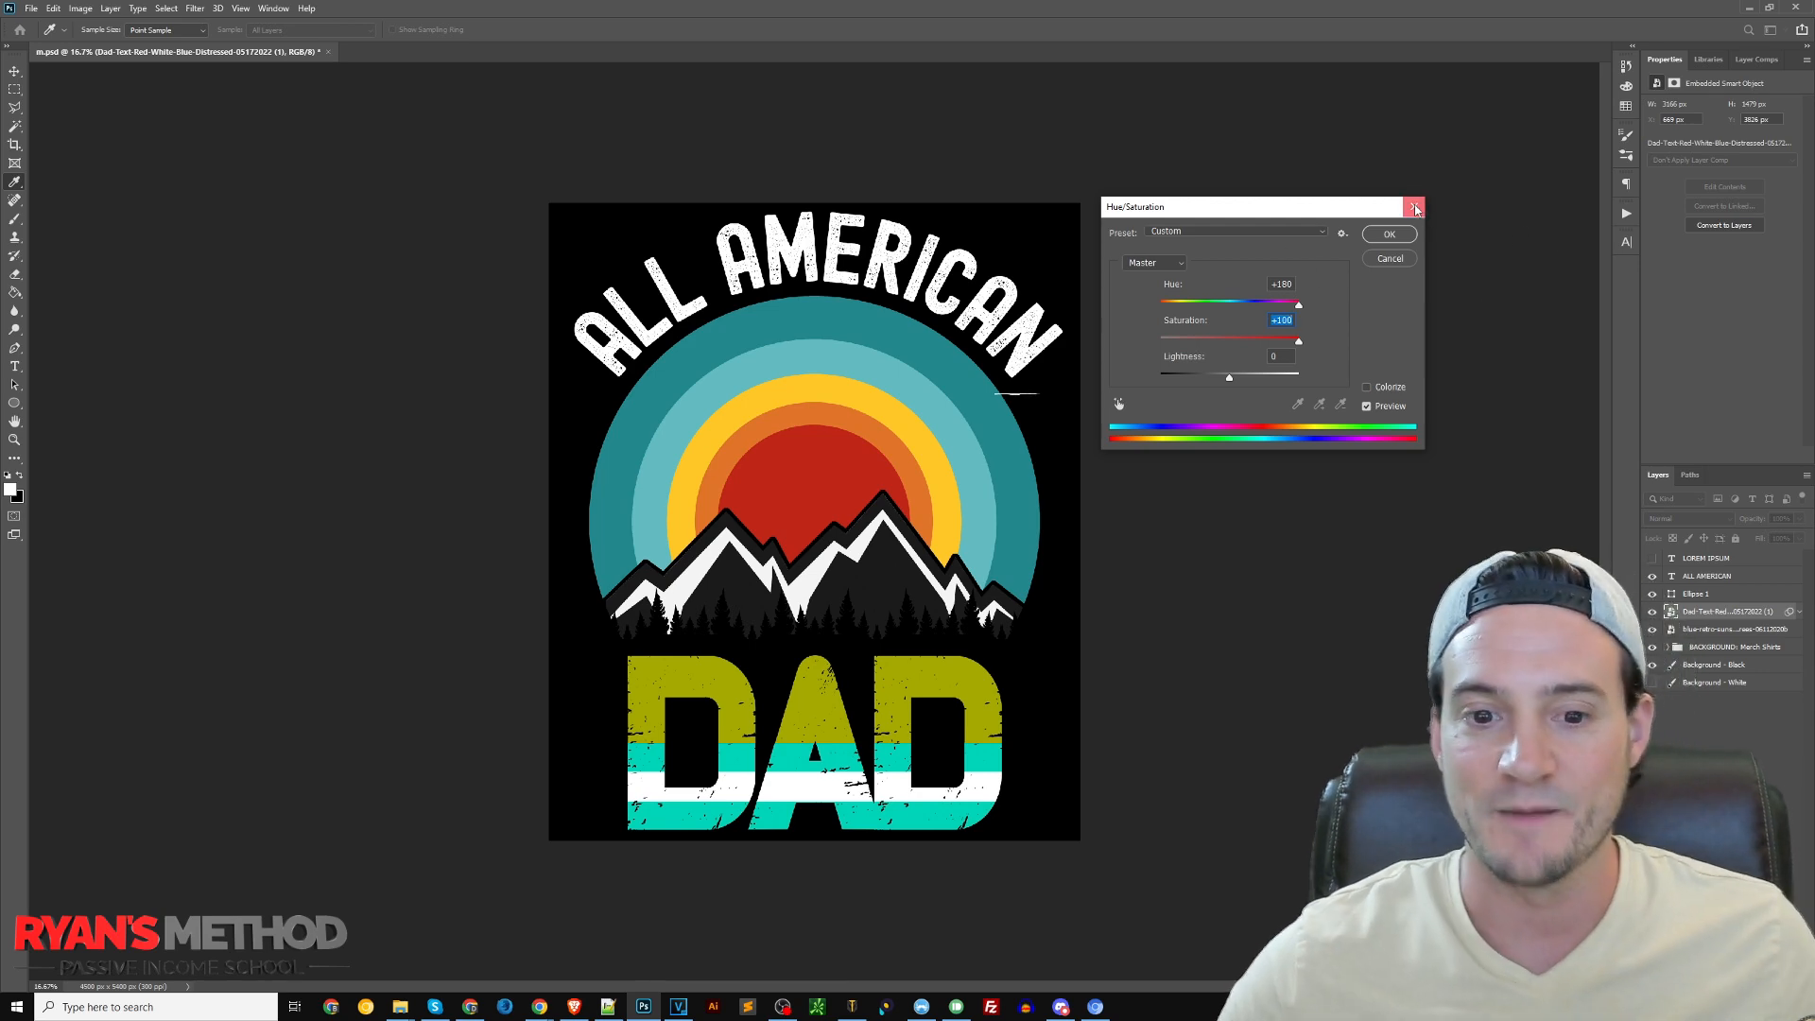
left_click(1414, 207)
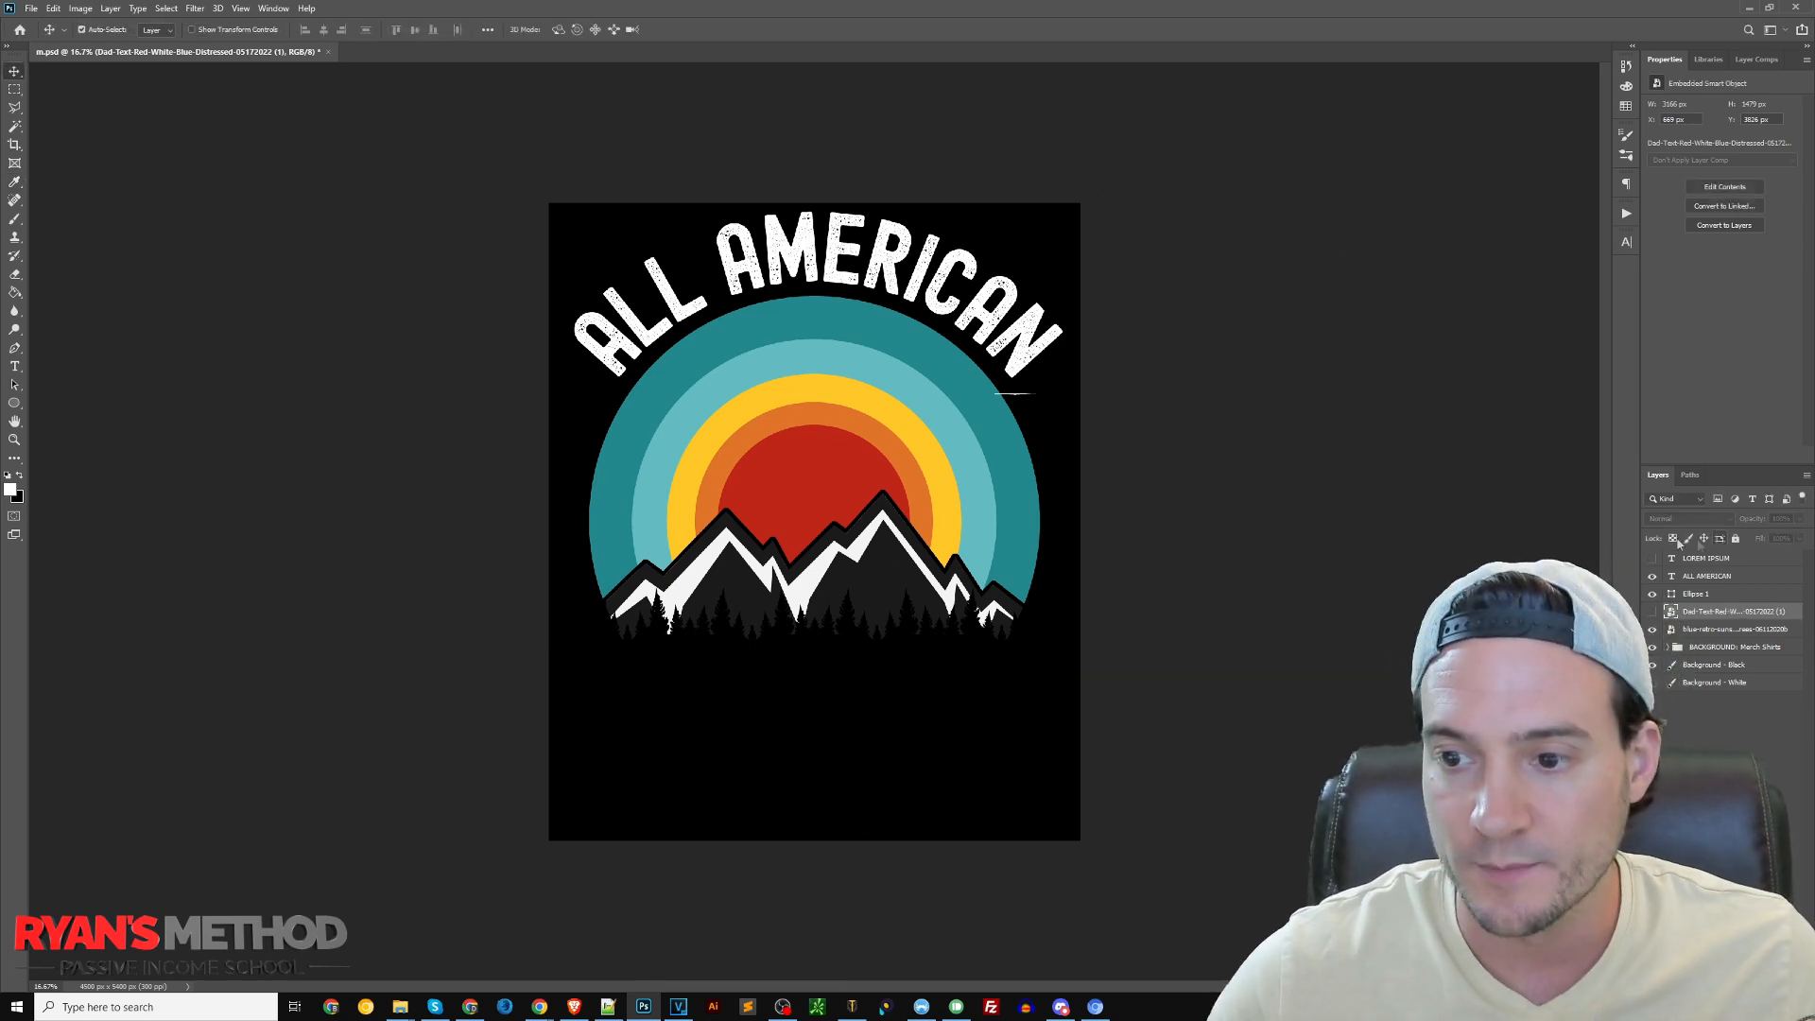
Show the LOREM IPSUM text layer, move it down over the lower part of the design, and fit its text box to the canvas width
left_click(1652, 557)
left_click_drag(855, 236, 875, 635)
key("t")
left_click(894, 632)
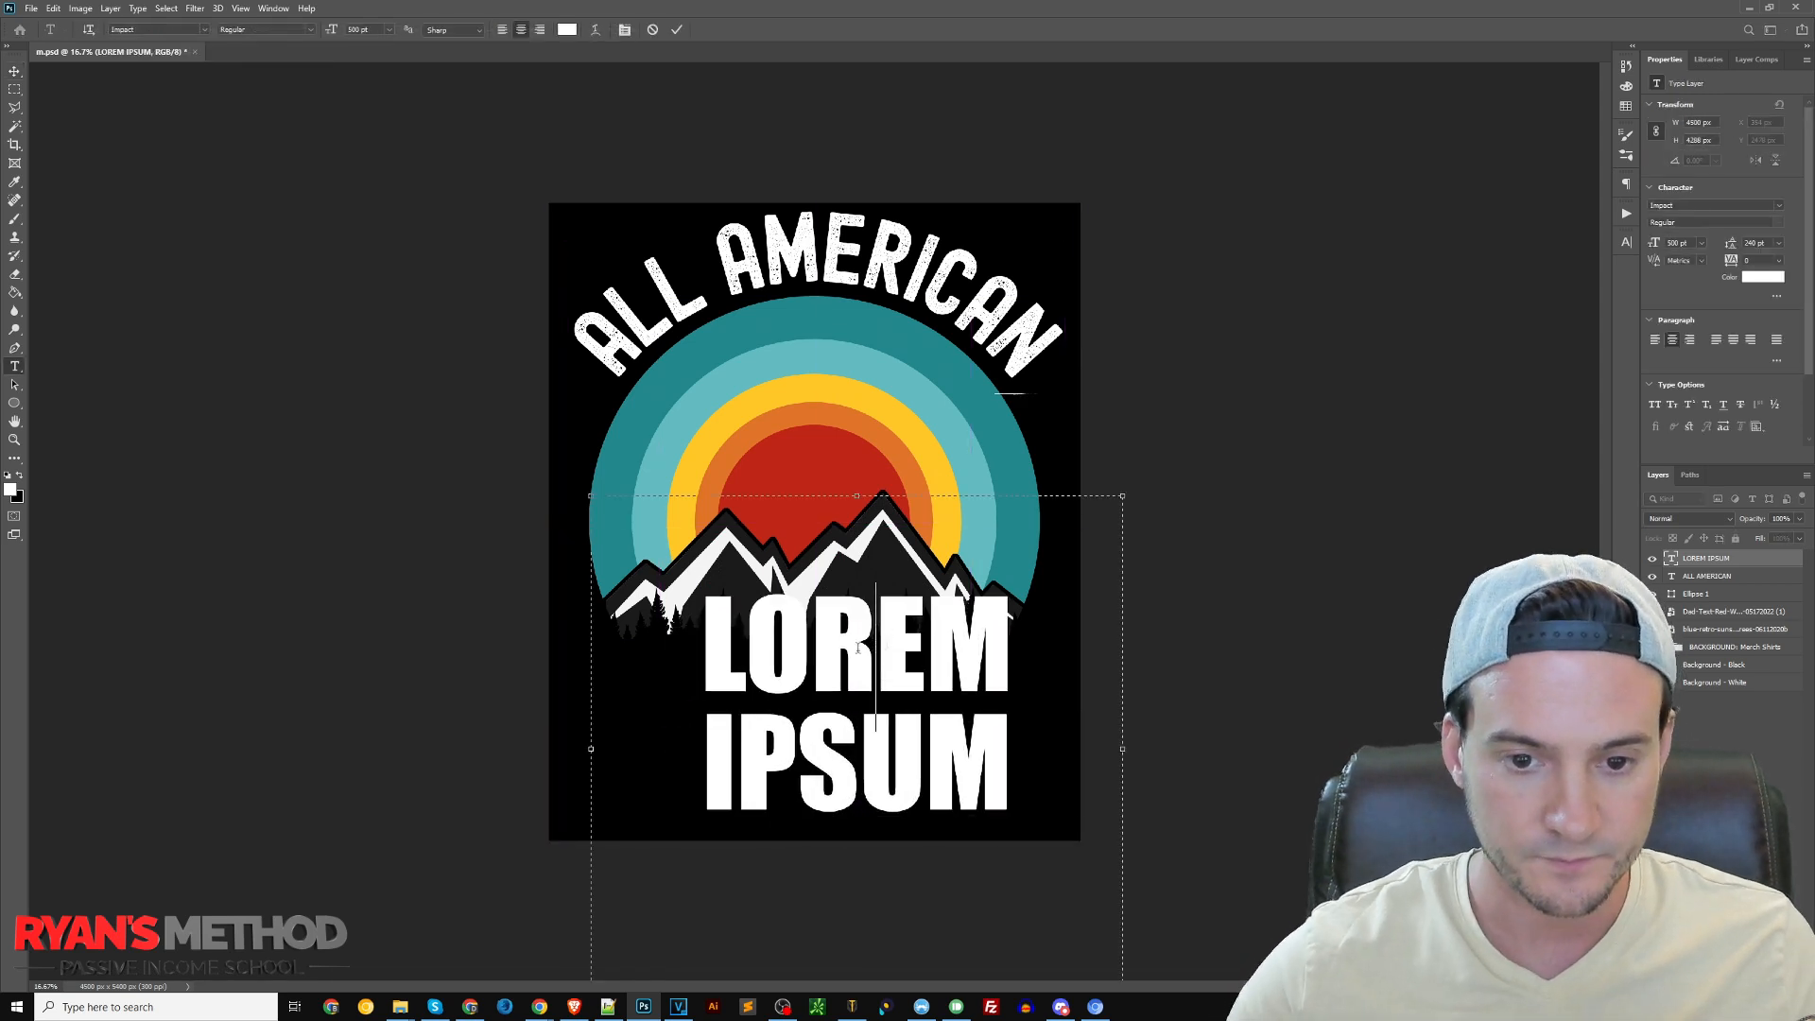
left_click_drag(605, 748, 571, 748)
left_click_drag(1121, 748, 1080, 749)
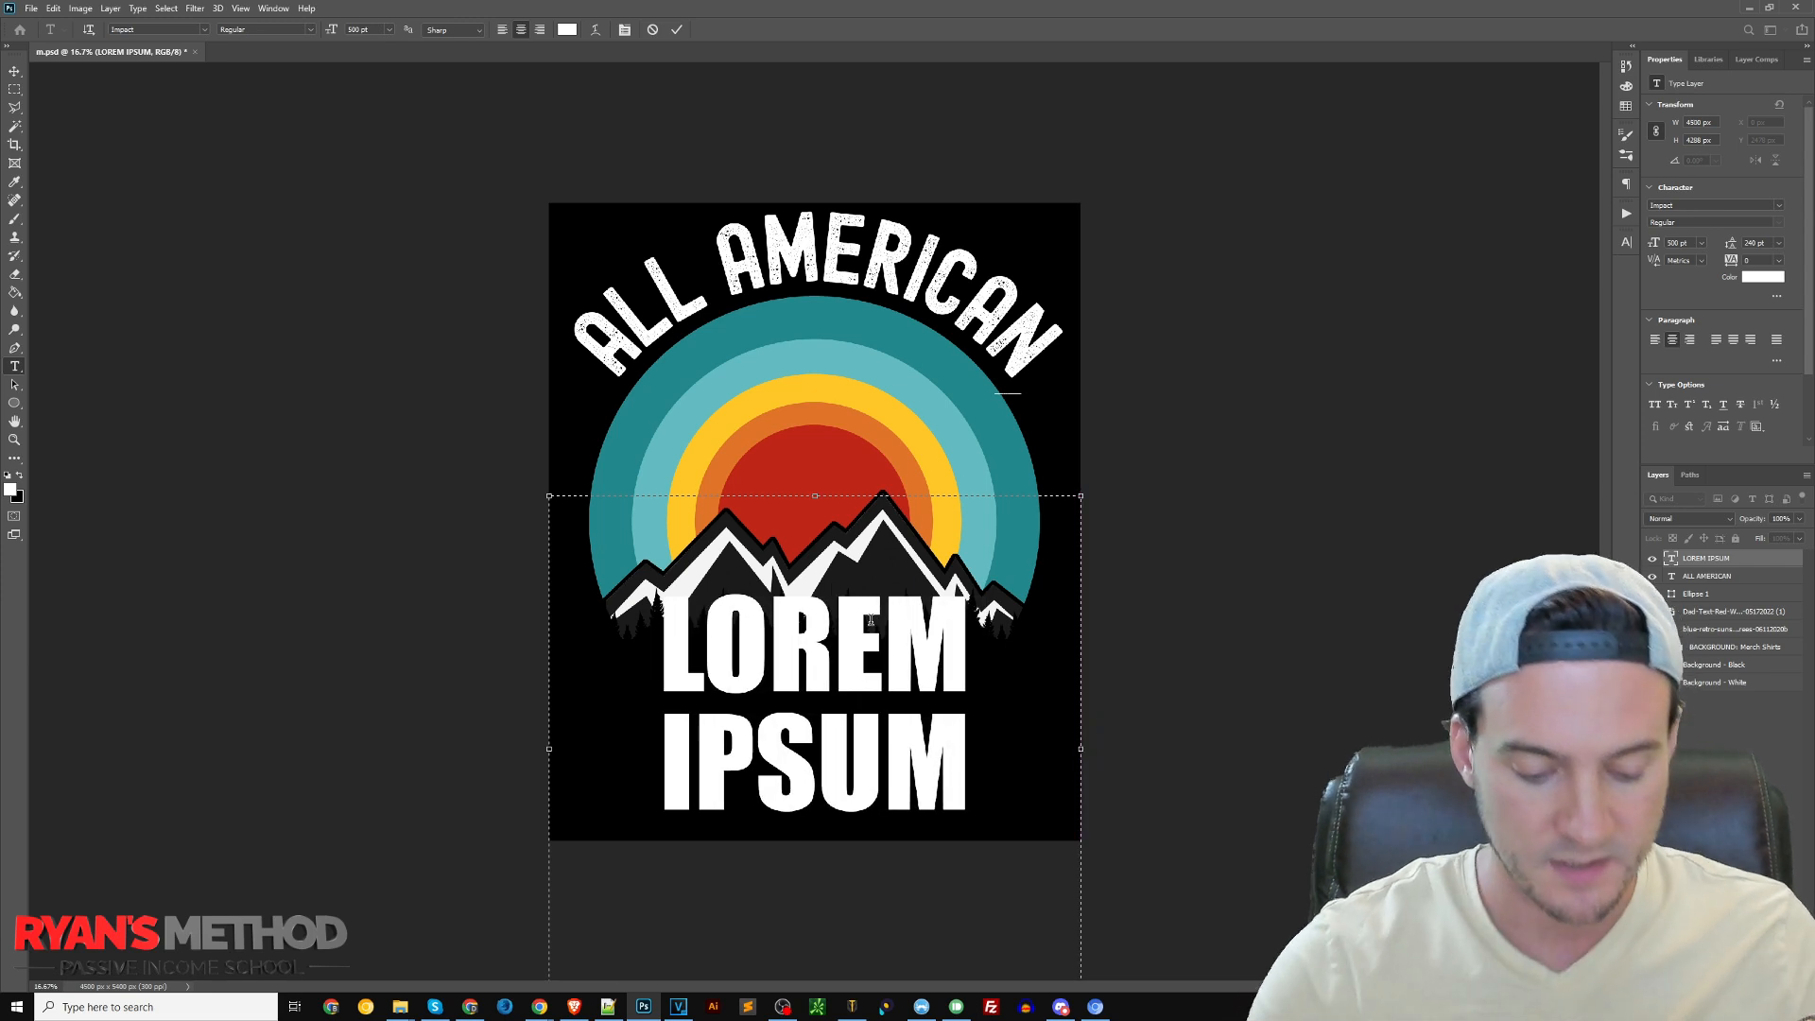
Replace the placeholder text with "DOGFATHER" at 450 pt and move it just below the mountain graphic
key("ctrl+a")
type("DOGFATHER")
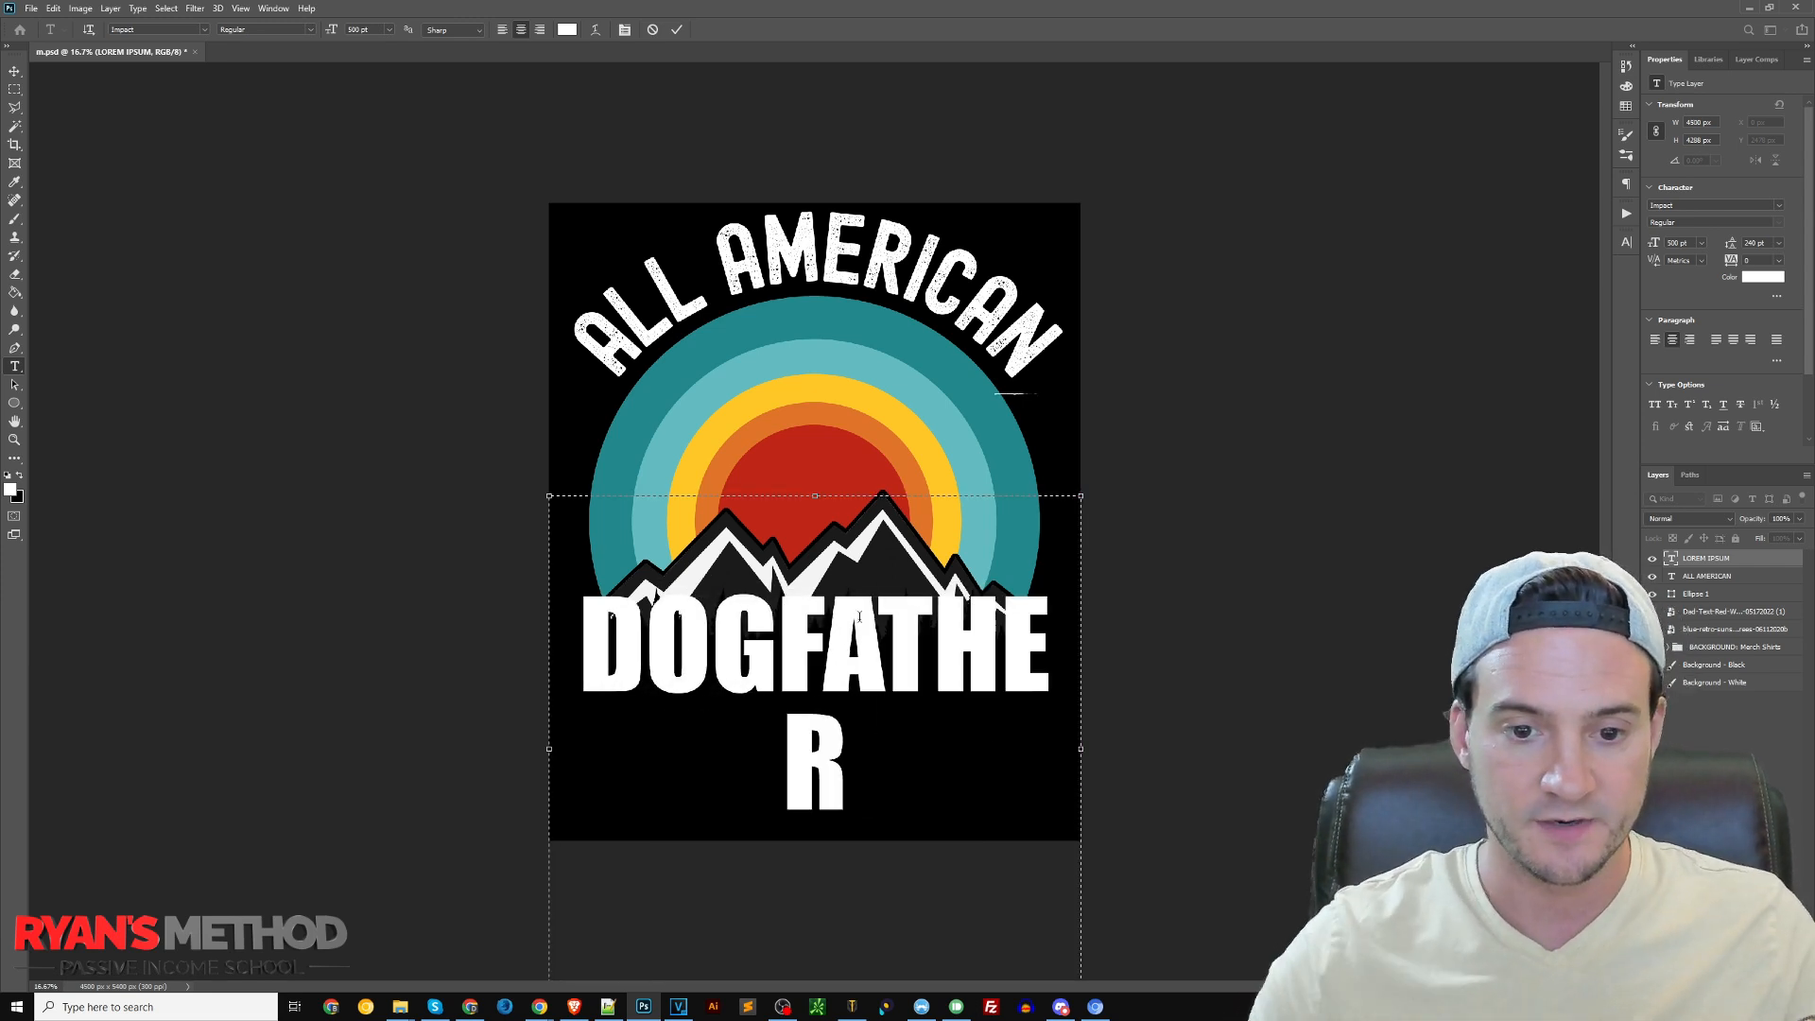
key("ctrl+a")
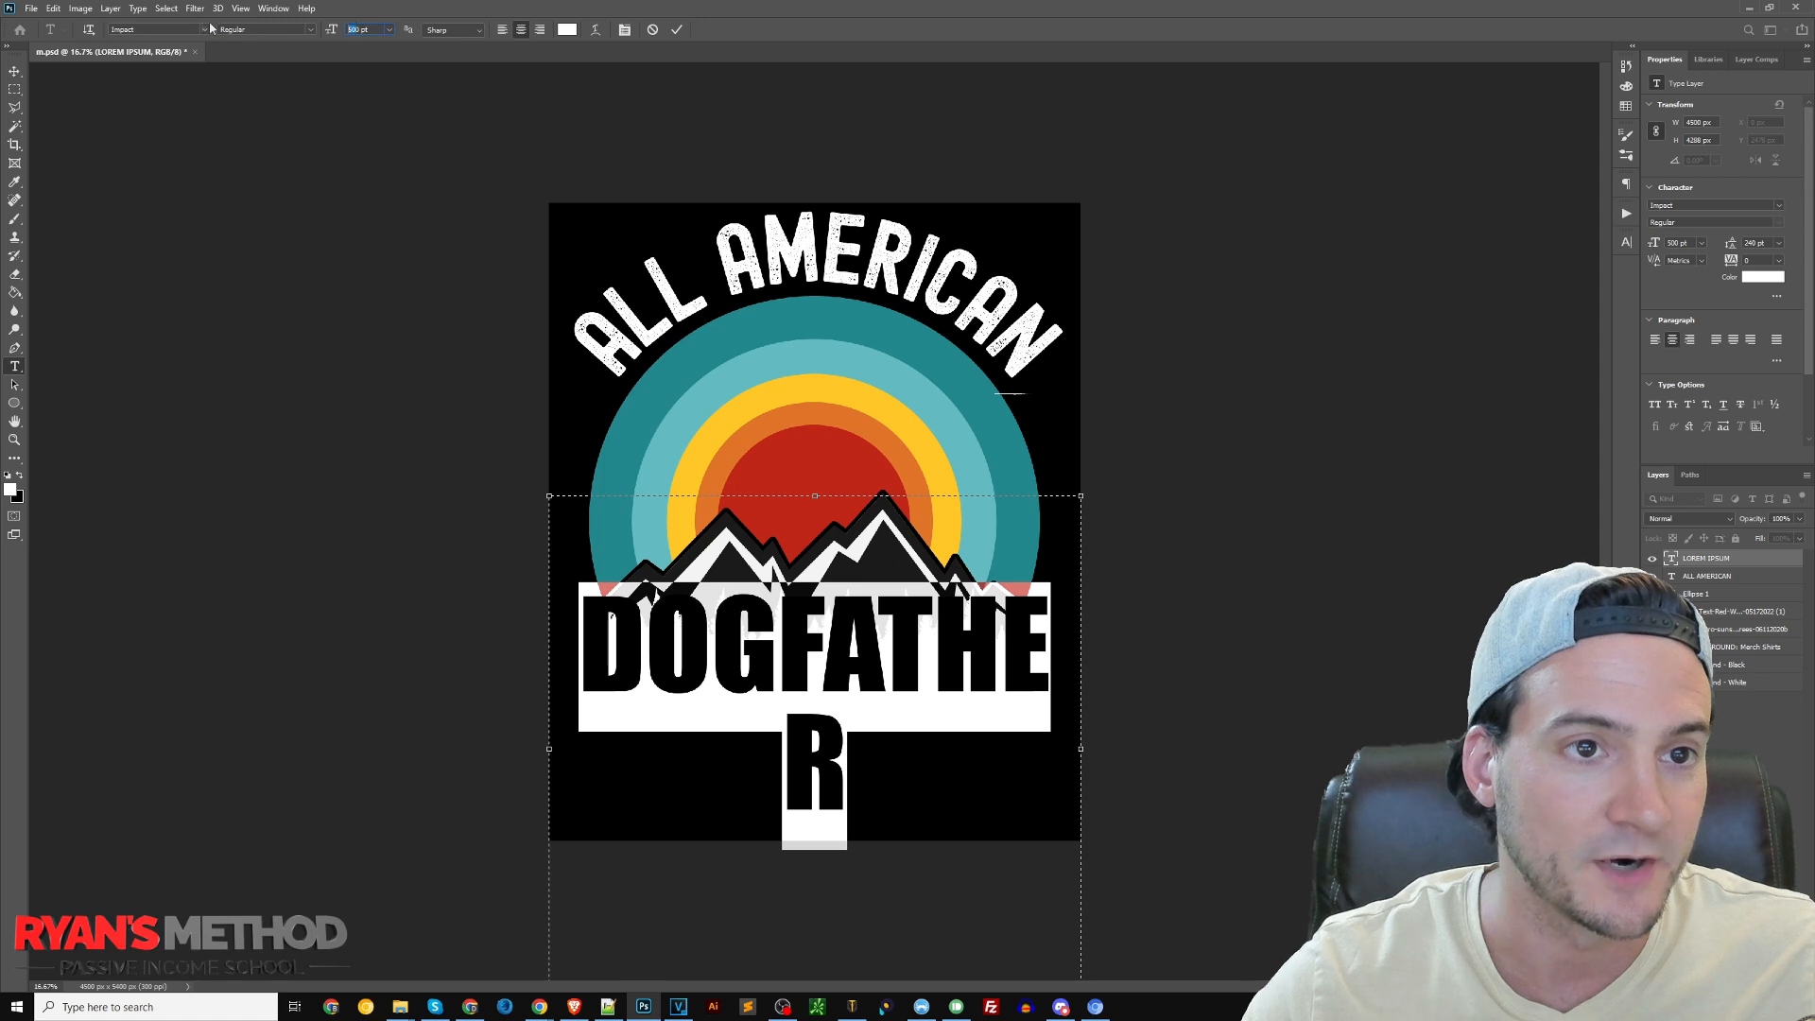
type("450")
key("Return")
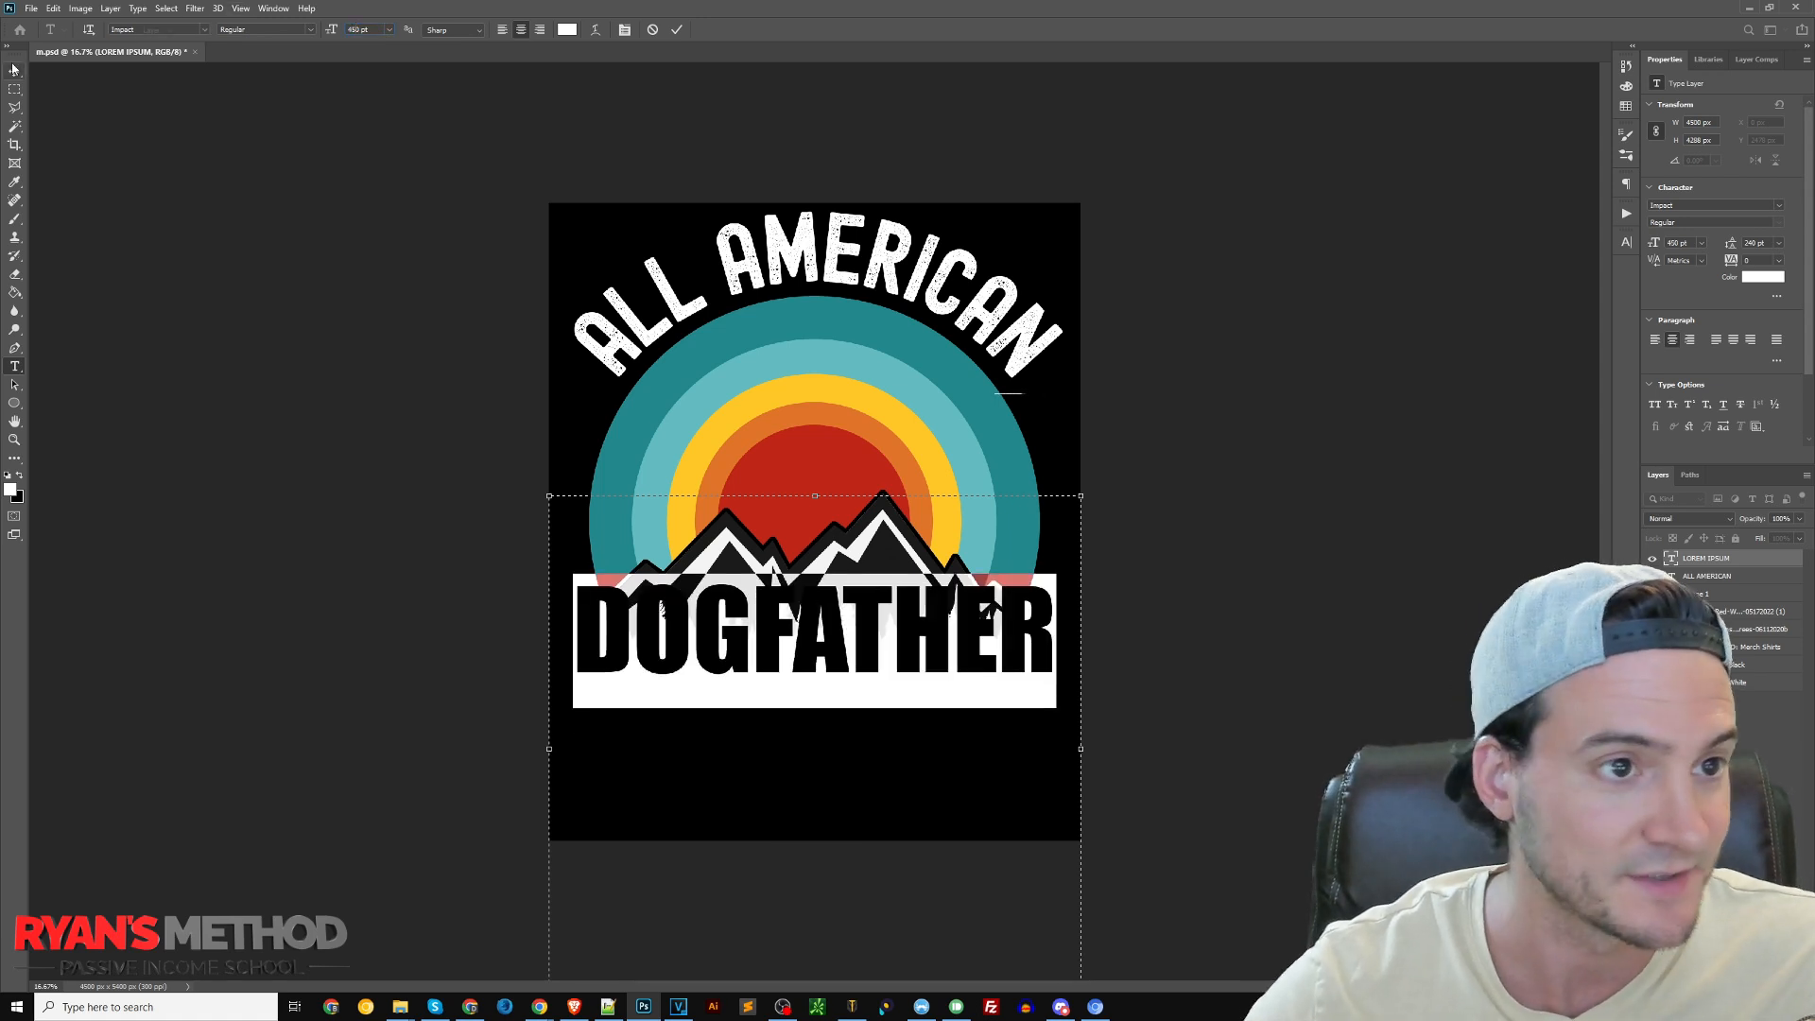
left_click(13, 69)
left_click_drag(834, 605, 842, 707)
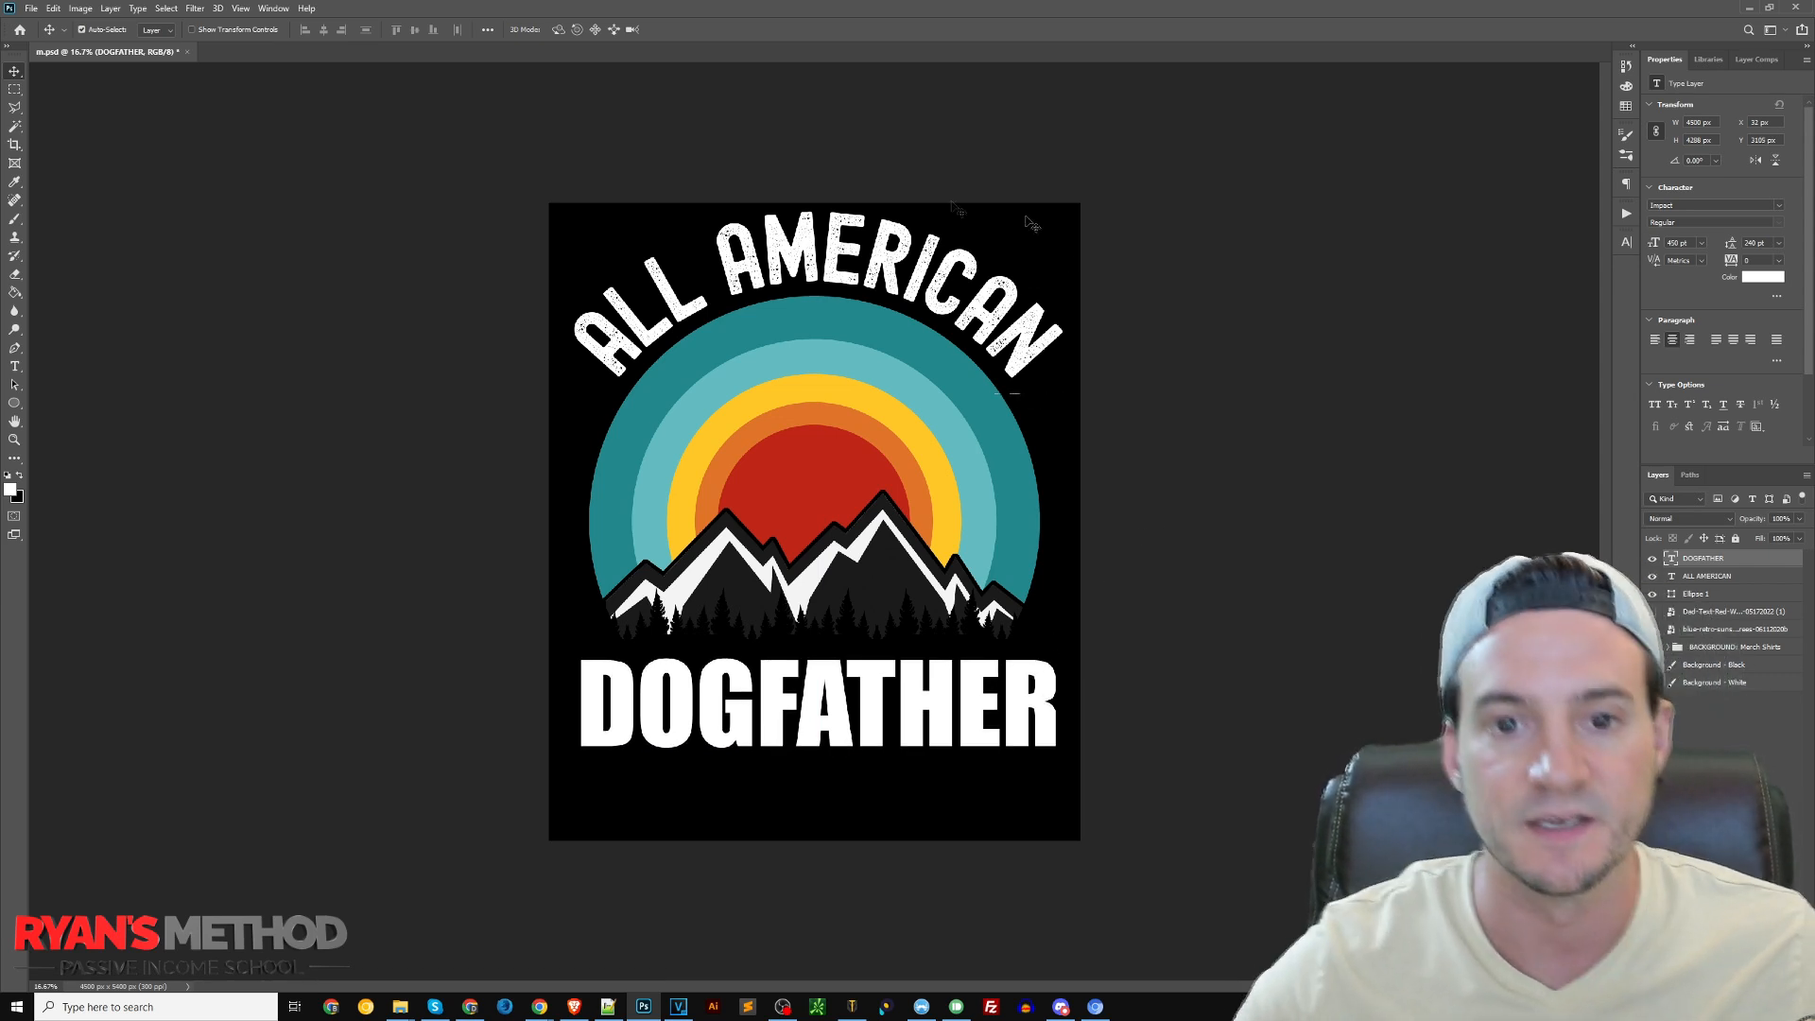
Change the curved text above the sunset to "PROUD TO BE A"
left_click(919, 255)
double_click(919, 255)
key("ctrl+a")
type("PROUD TO BE")
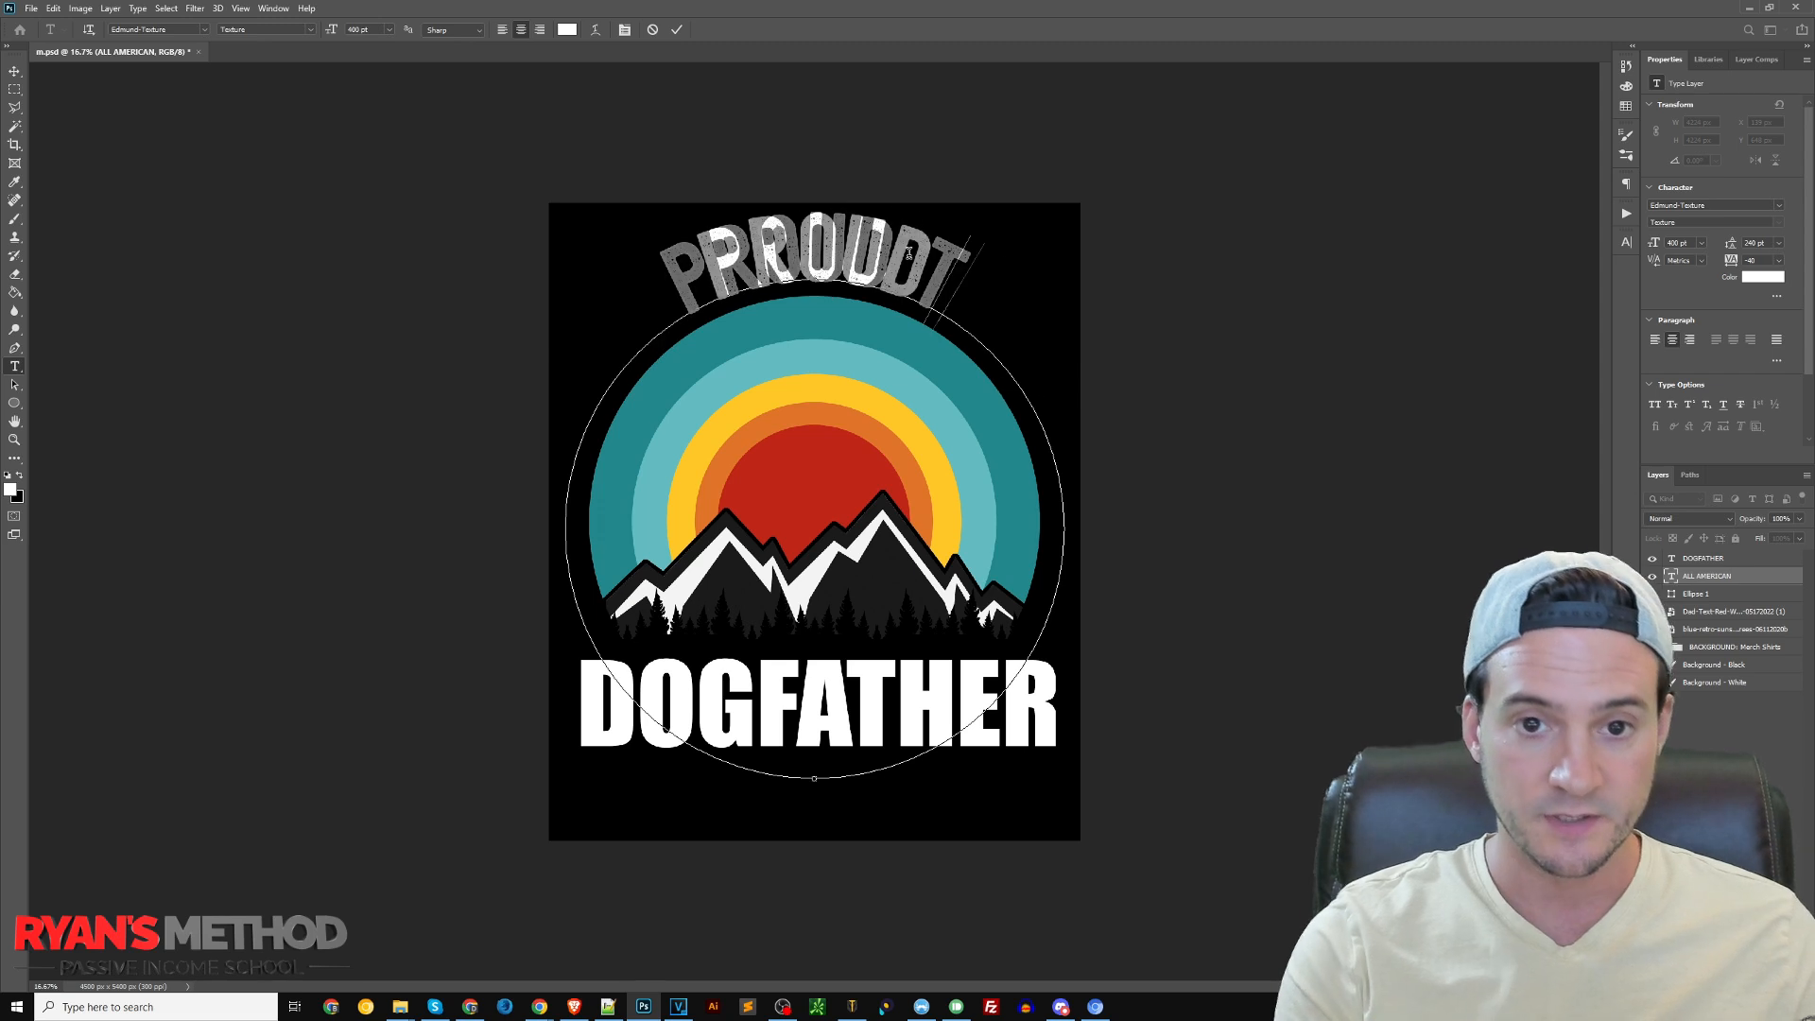
type(" A")
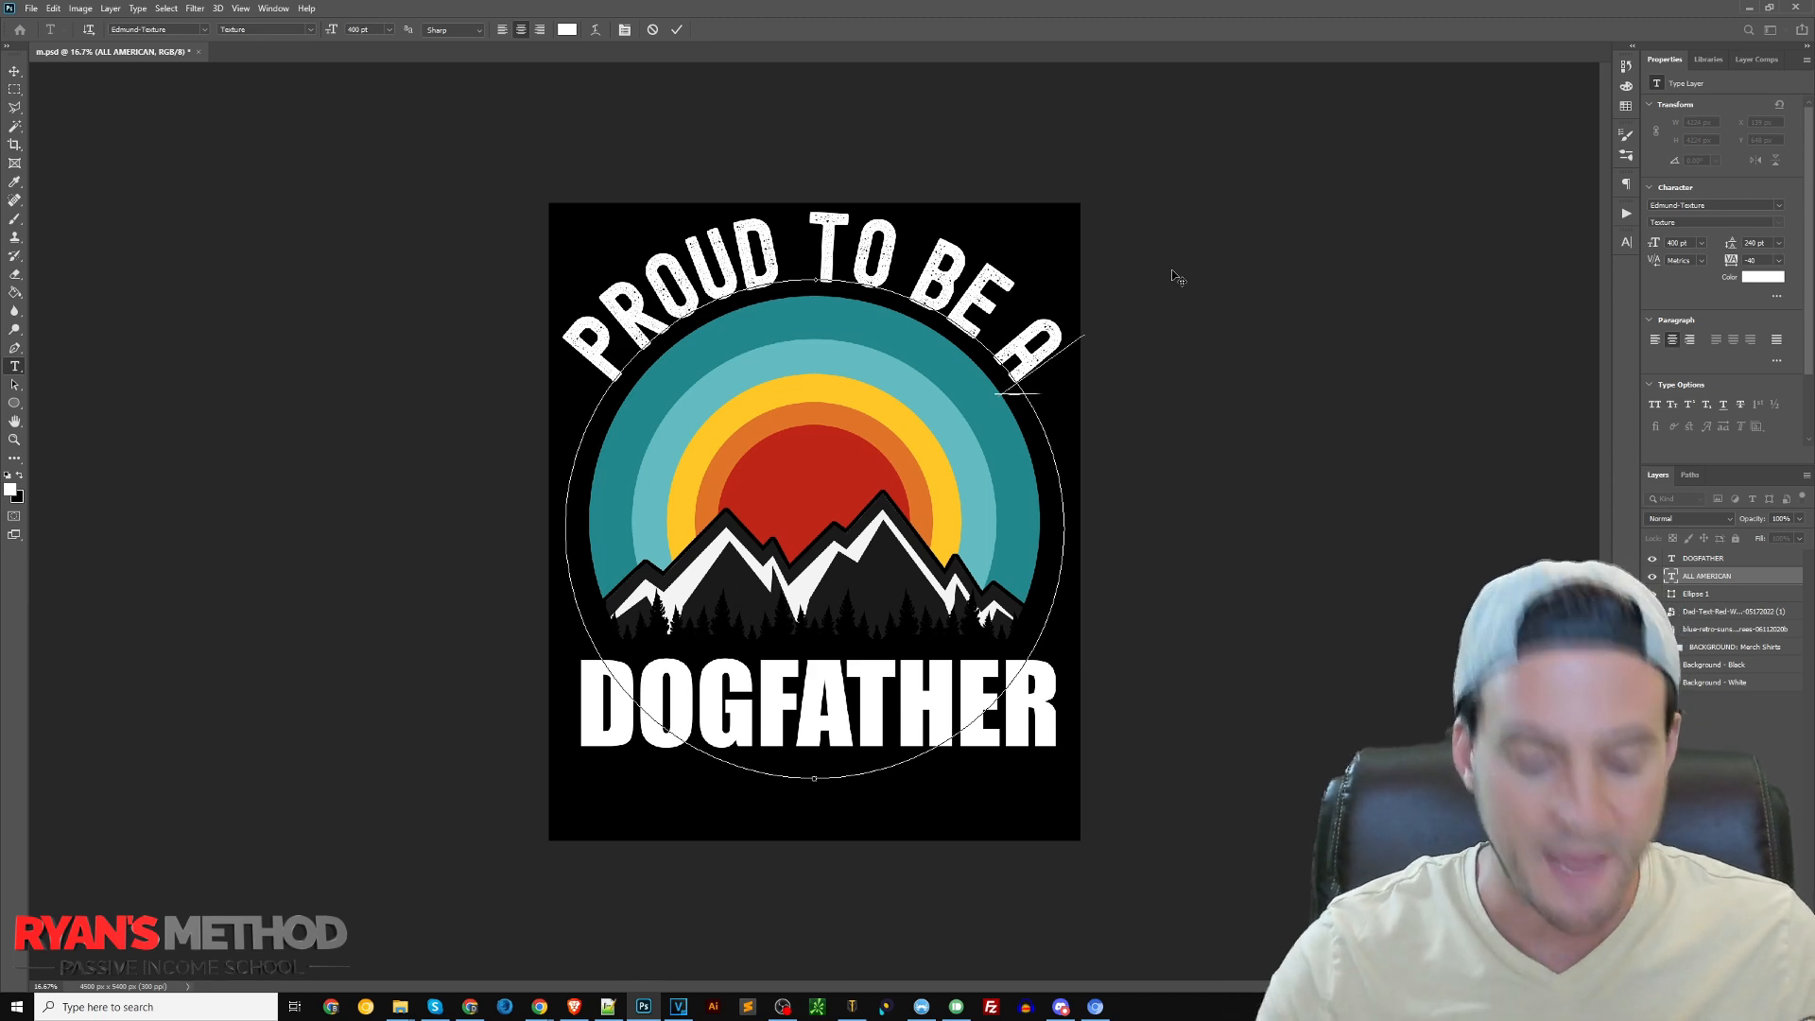
Try "IM A NEW" as the curved wording, restore "PROUD TO BE A", and finish editing the text
key("ctrl+a")
type("IM A NEW")
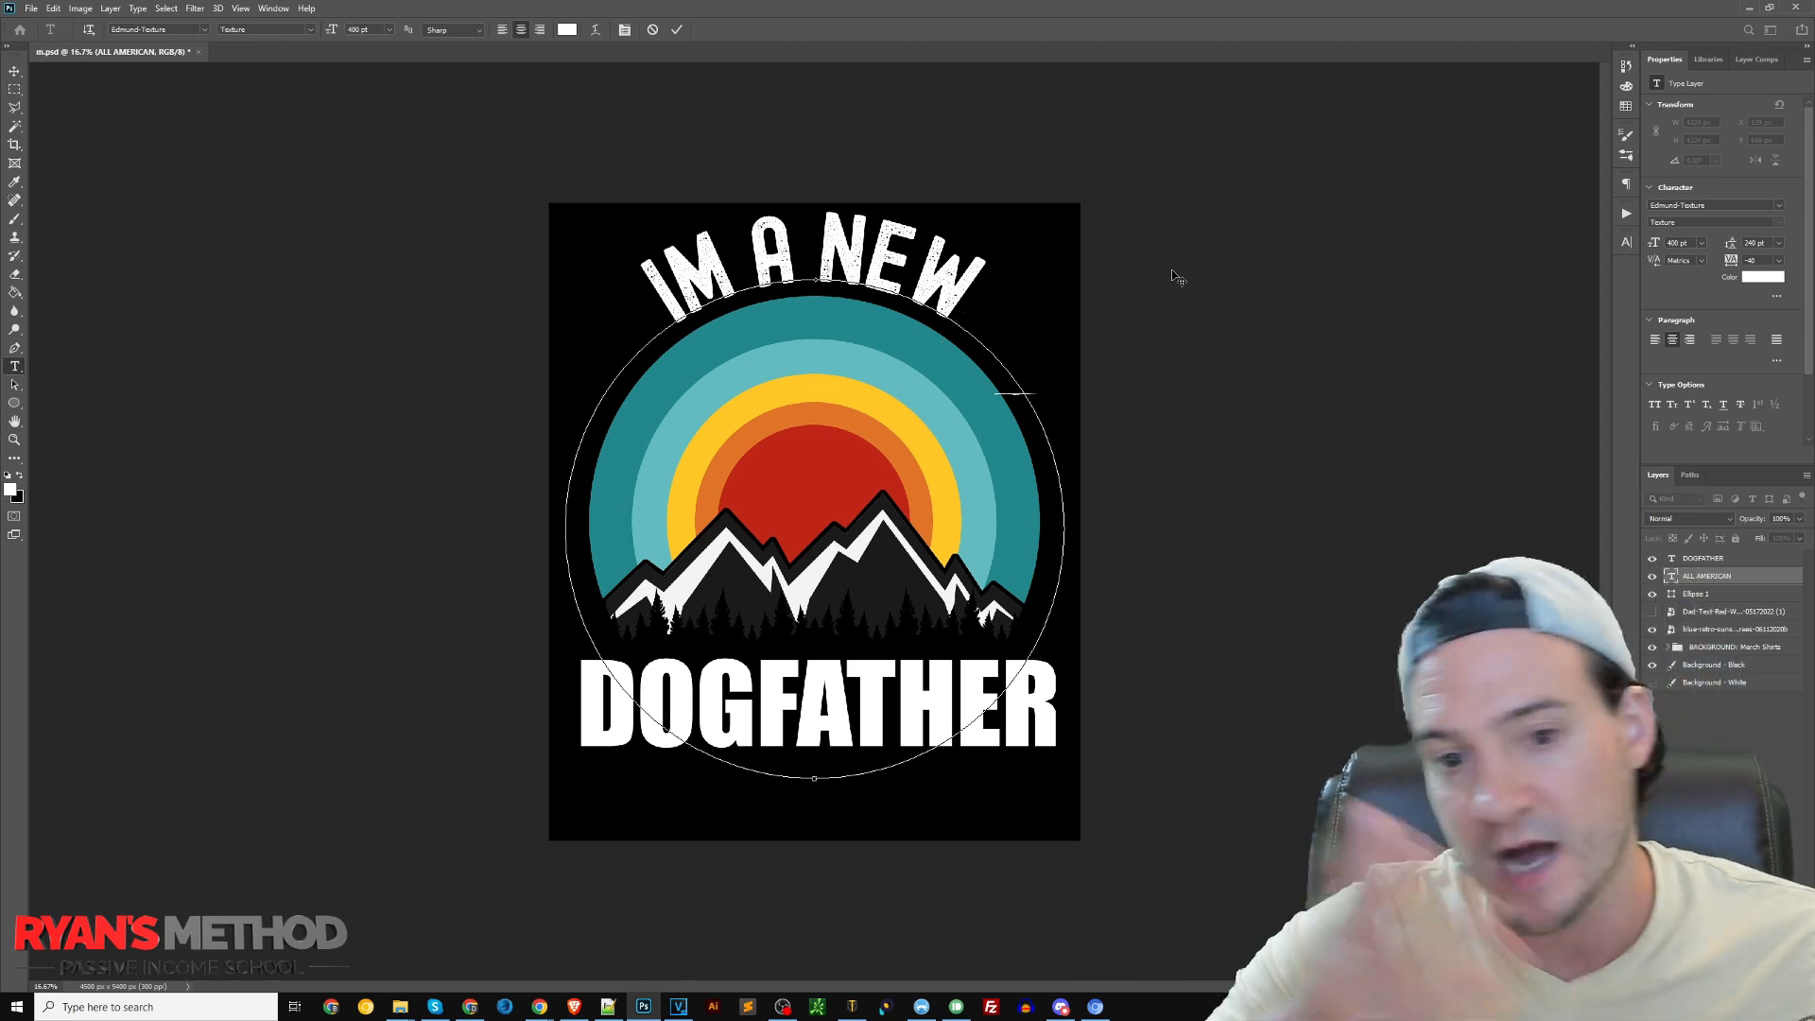
key("ctrl+a")
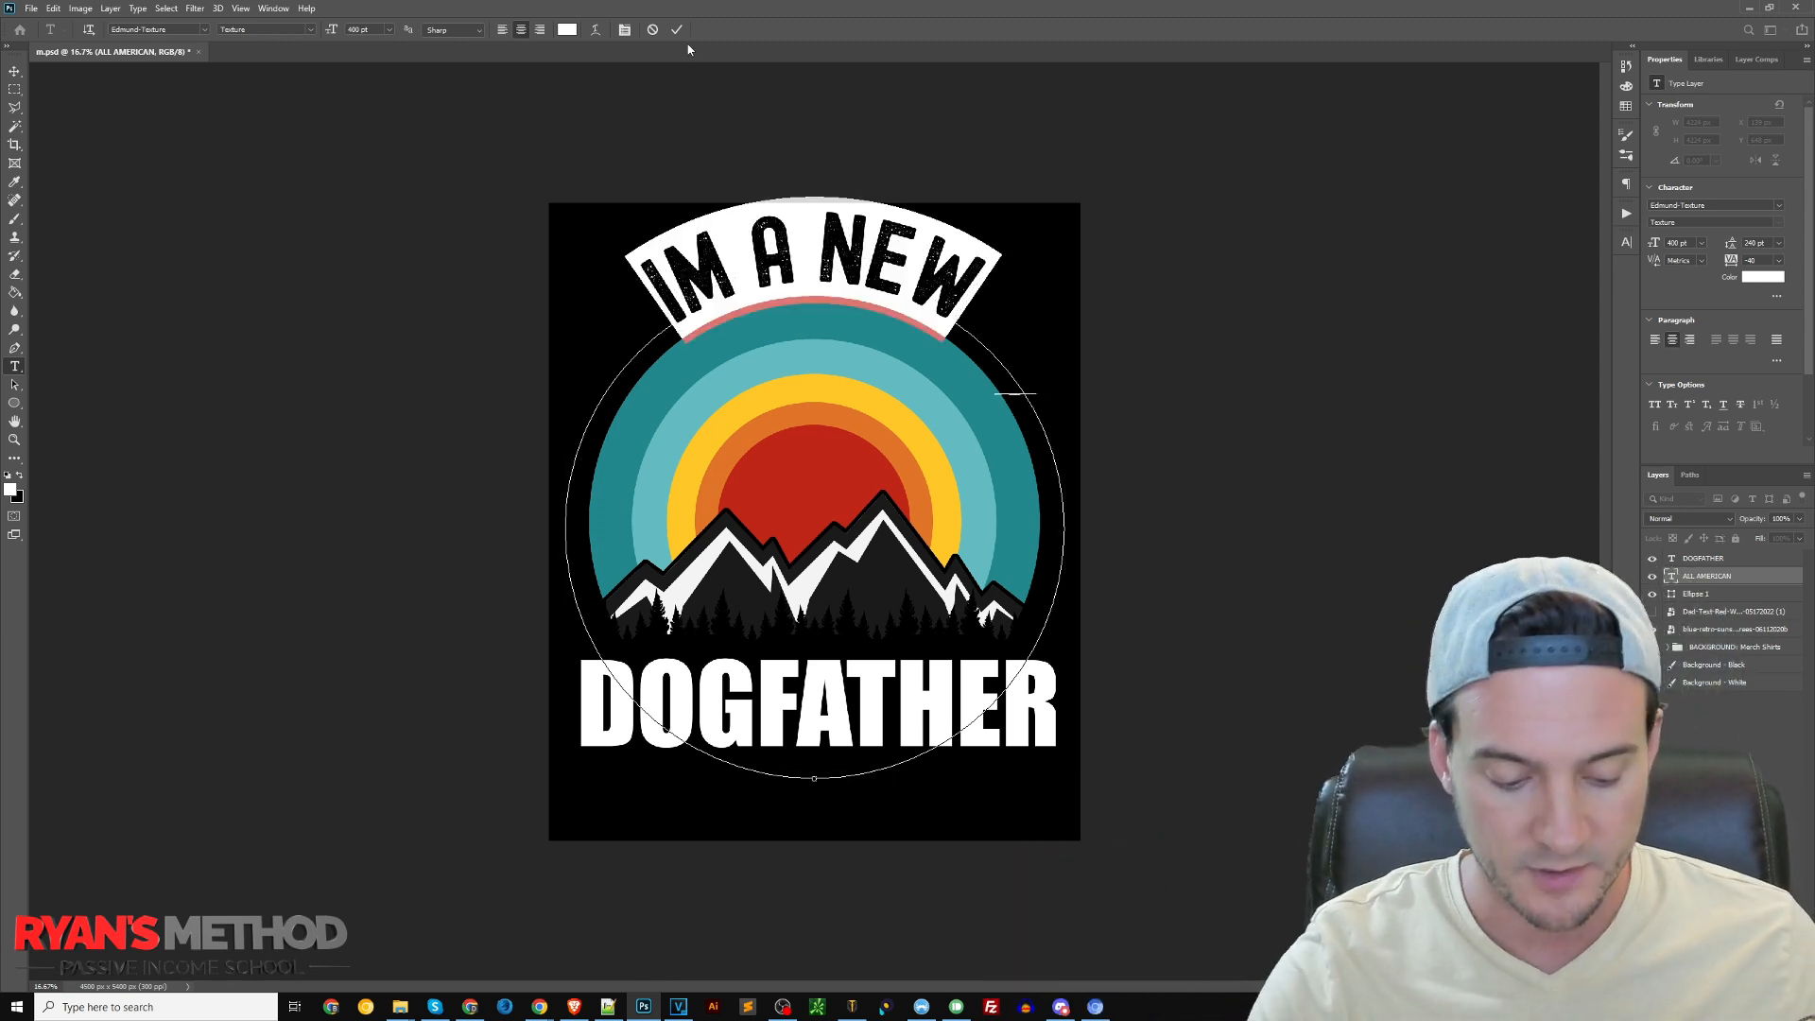
type("PROUD TO BE A")
left_click(14, 71)
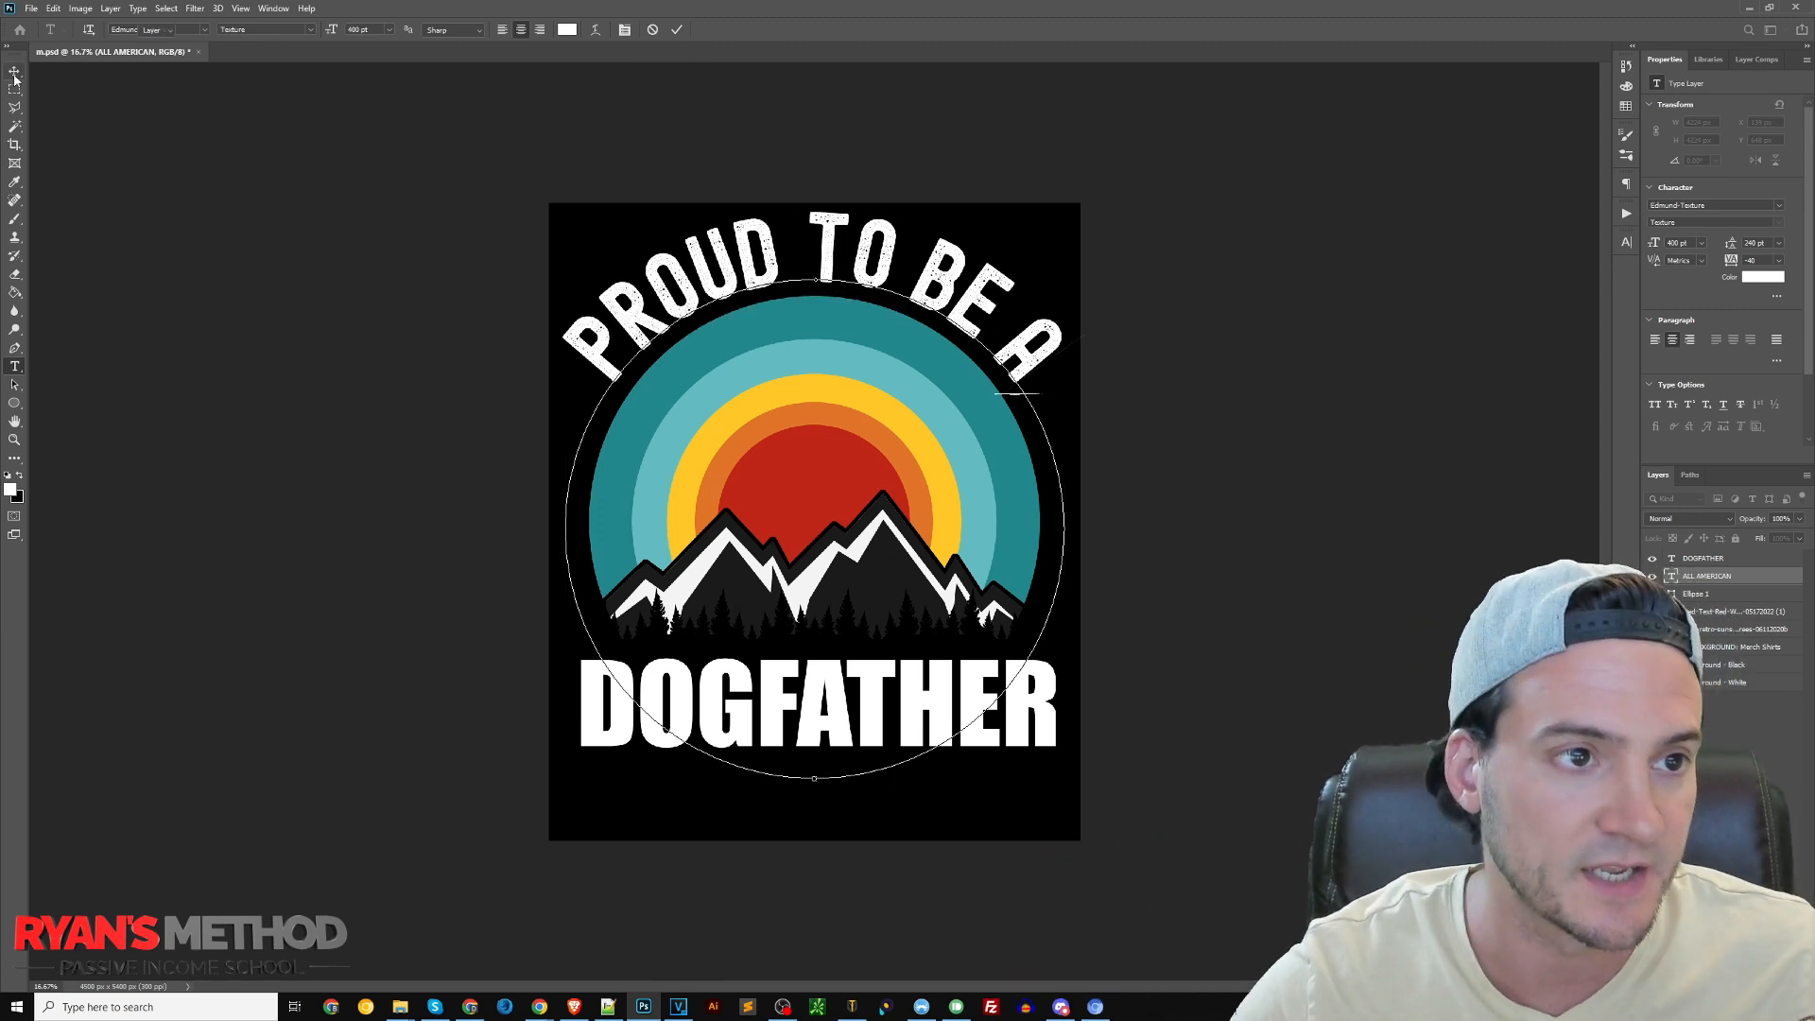
Pick the Dog-Dad-High-Five-Retro-Sunset-black file in the graphics folder and hide the retro sunset mountain layer in the design
left_click(401, 1006)
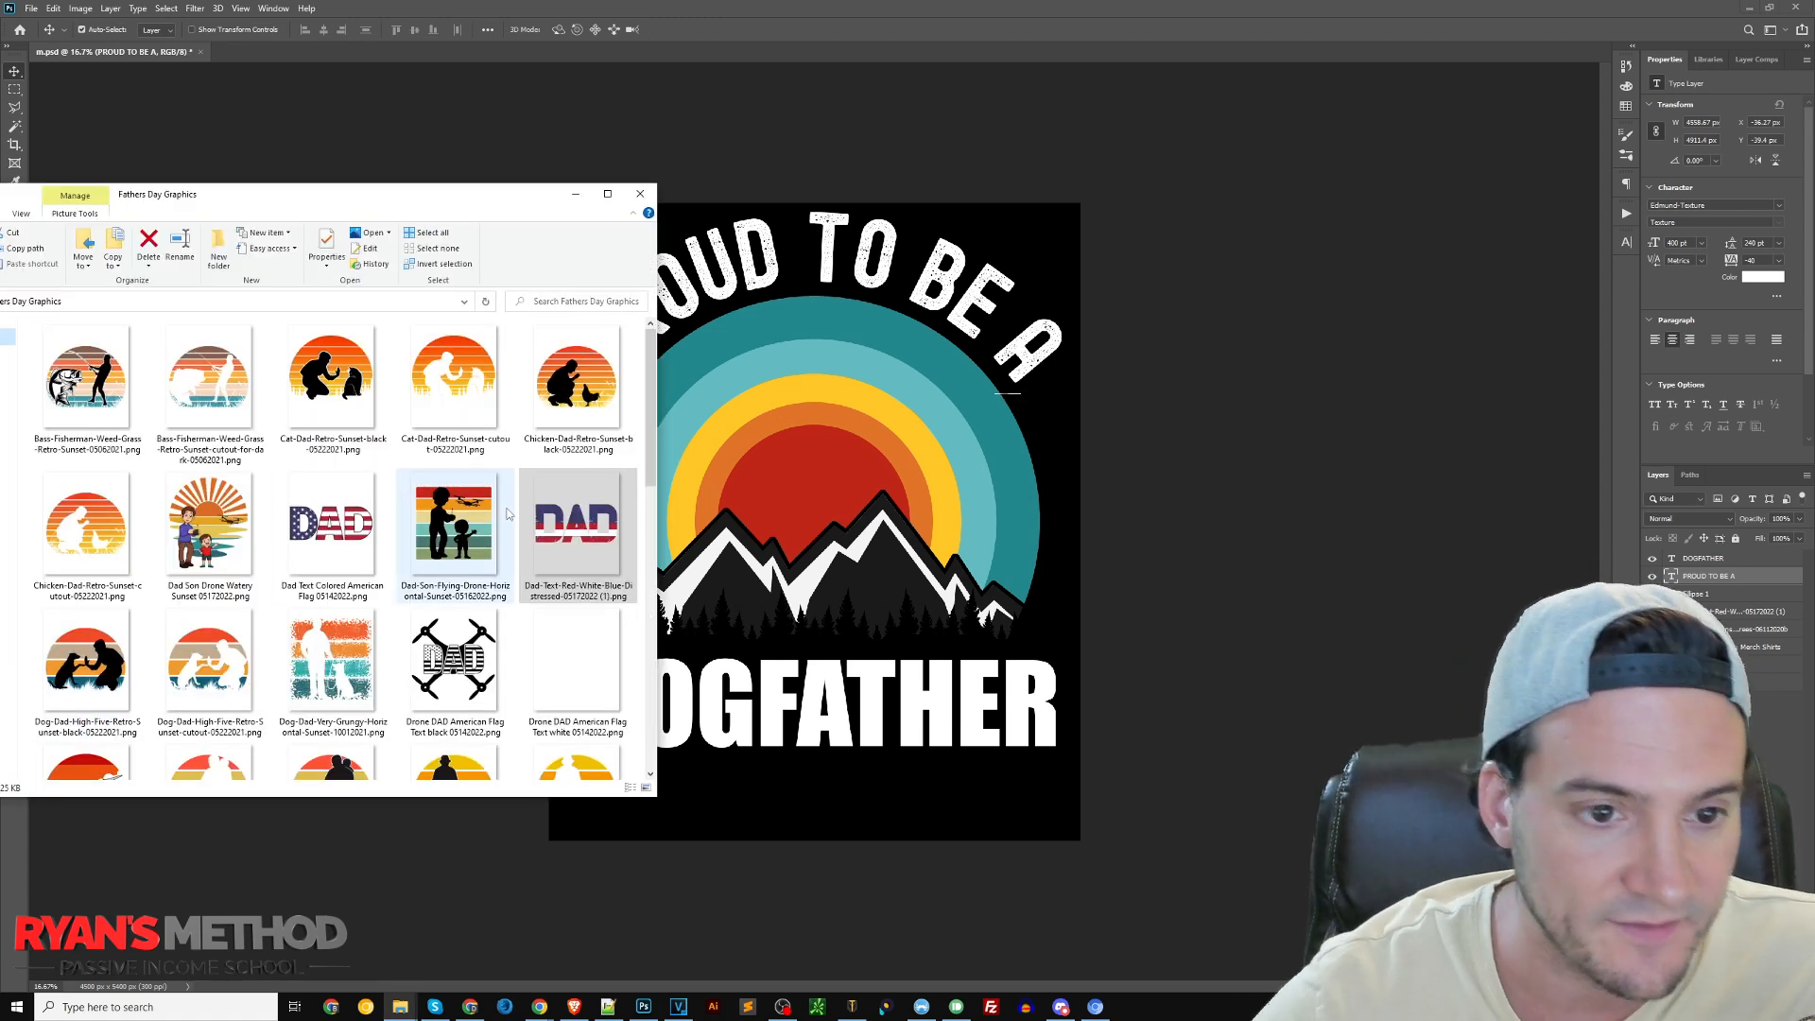
left_click(87, 661)
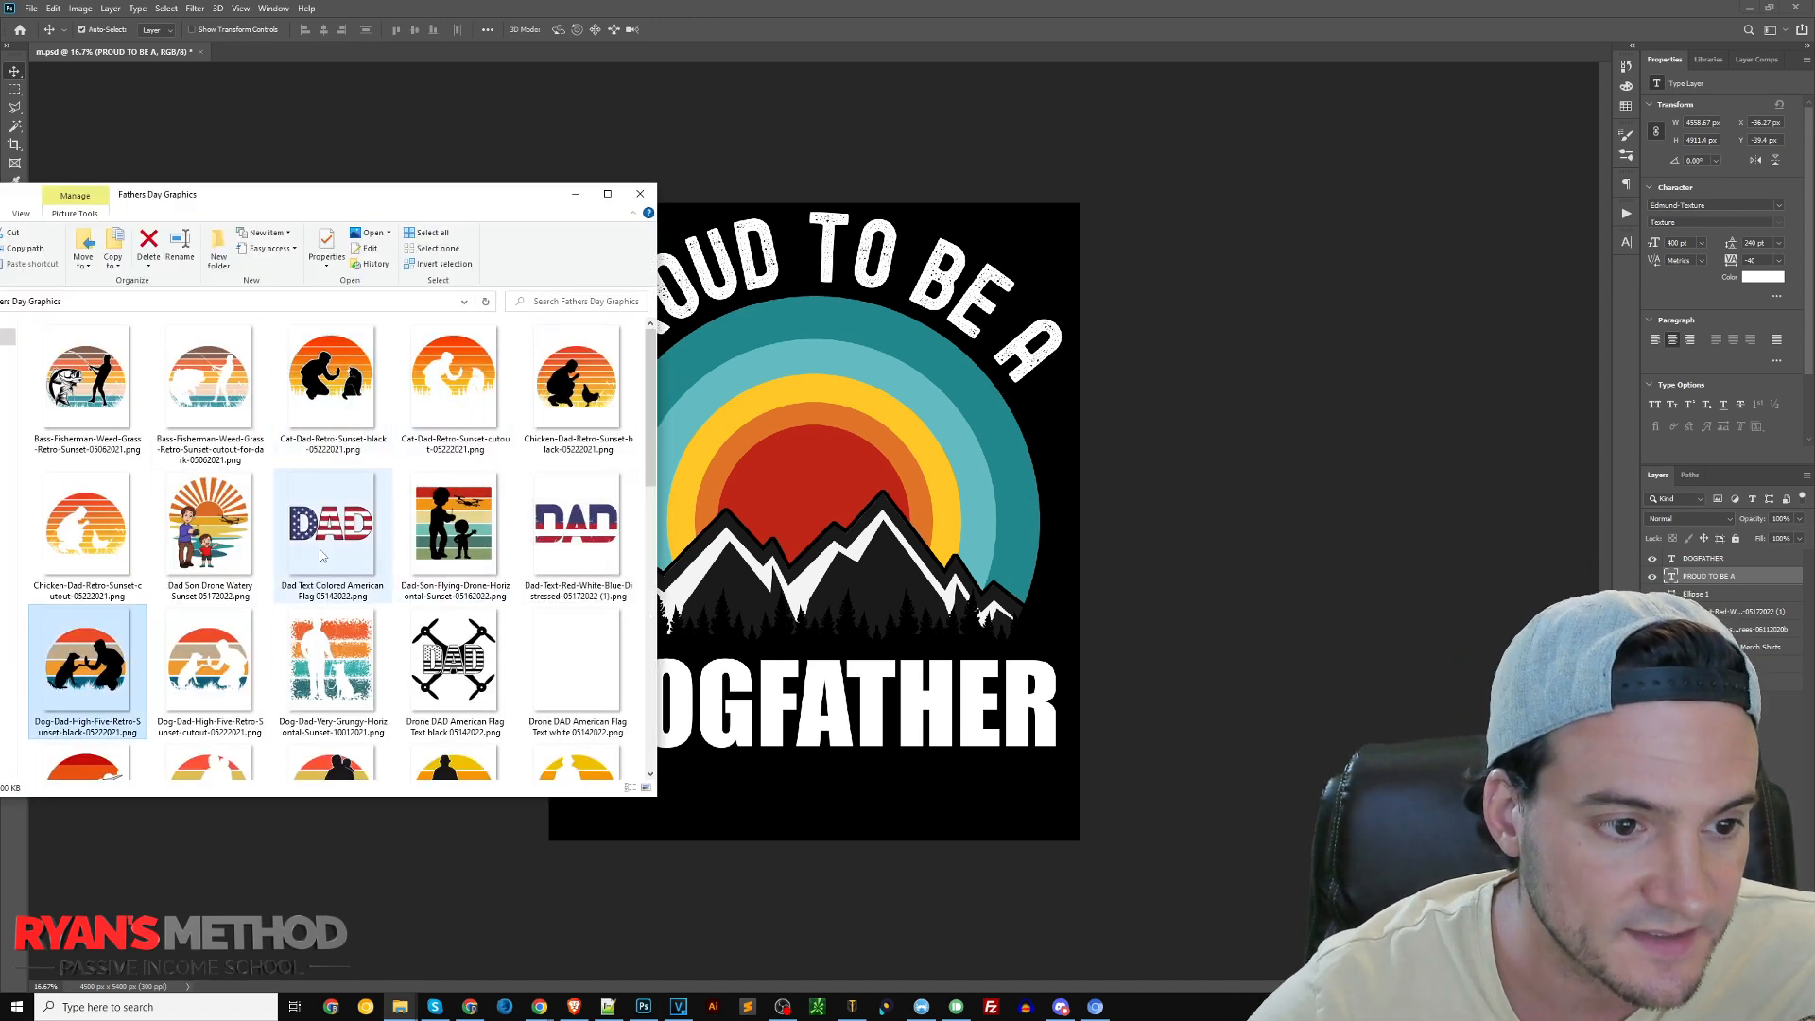
left_click(1665, 606)
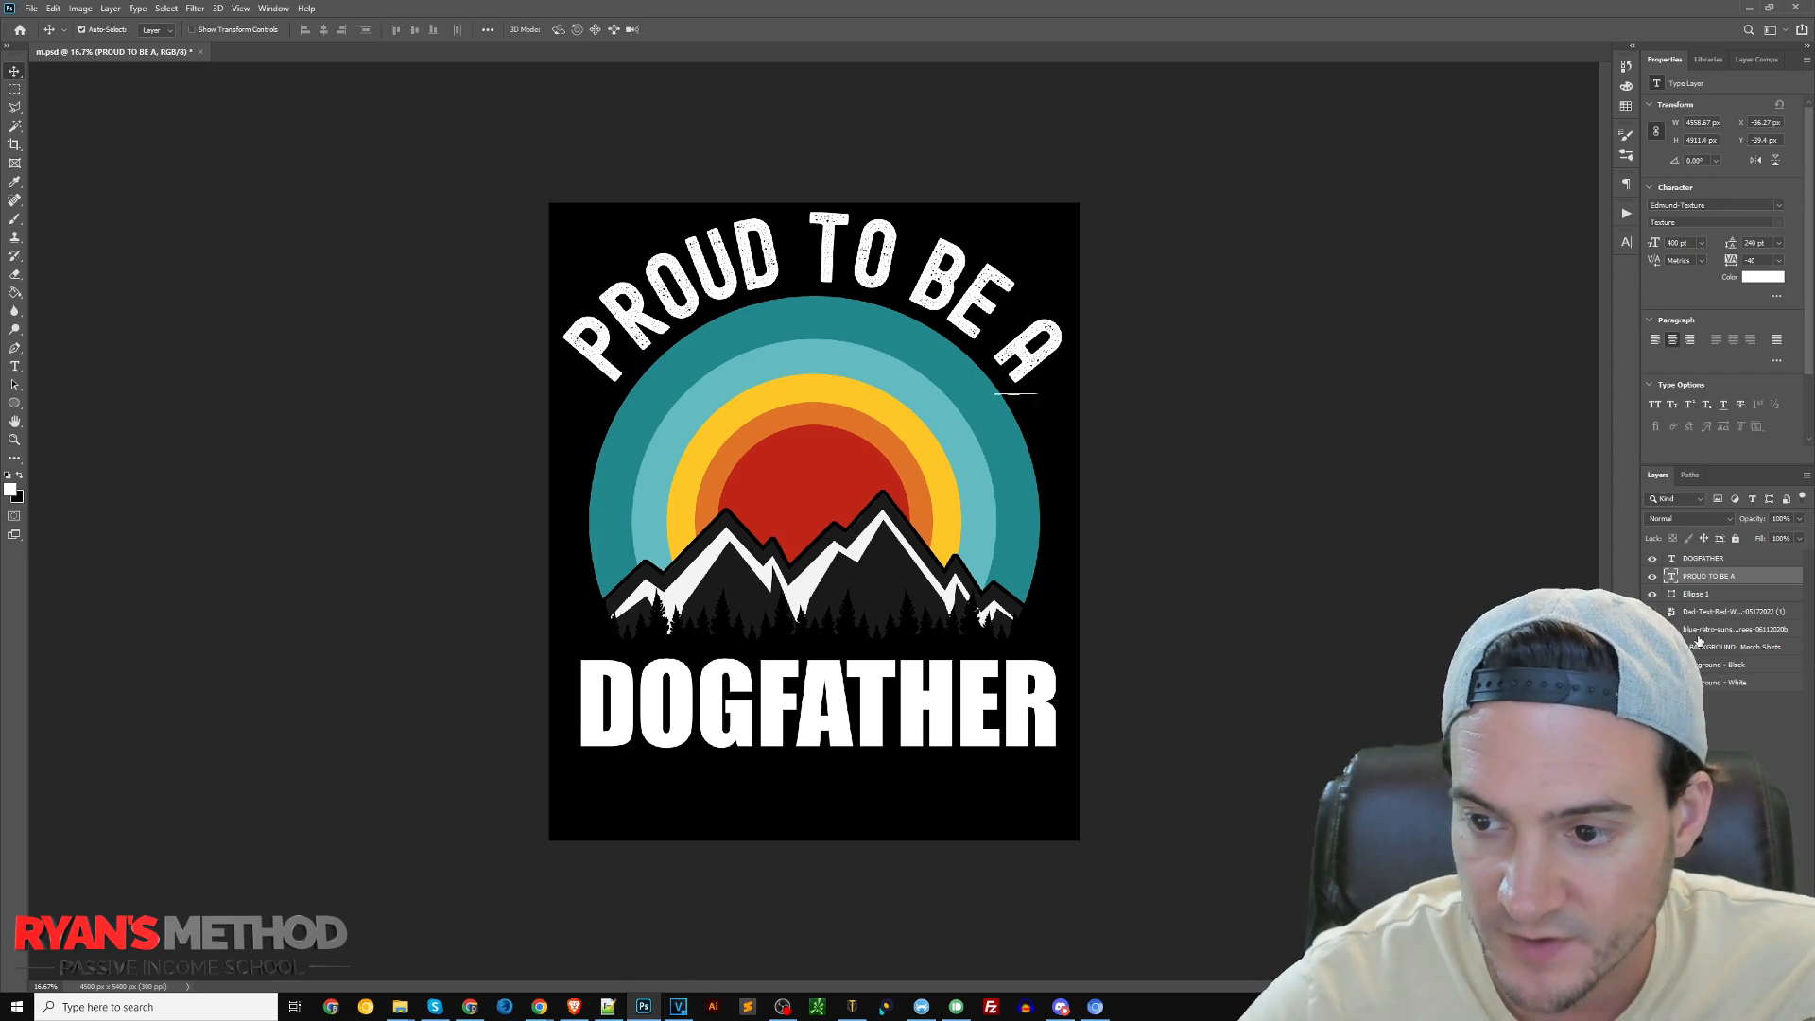
left_click(1691, 630)
Place the Dog-Dad-High-Five-Retro-Sunset-black graphic between the curved text and "DOGFATHER", scaled to about 92%
key("alt+Tab")
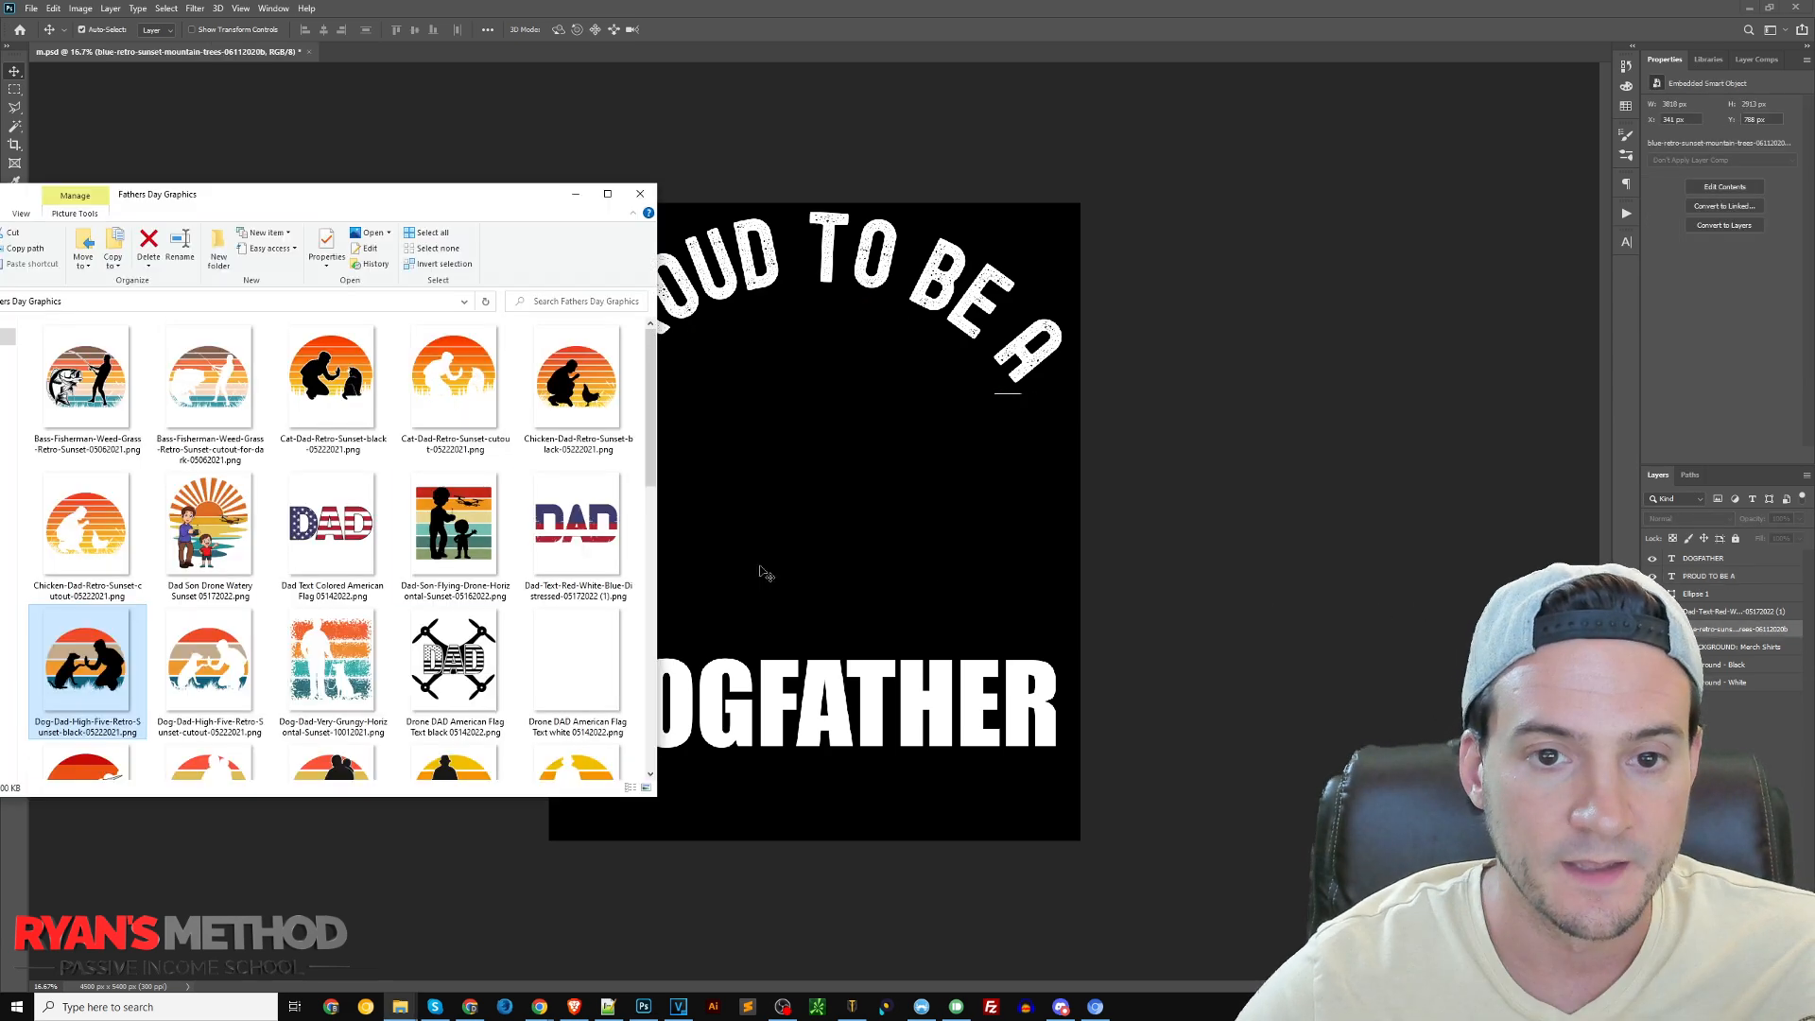
scroll(386, 648, "down", 5)
scroll(385, 648, "down", 3)
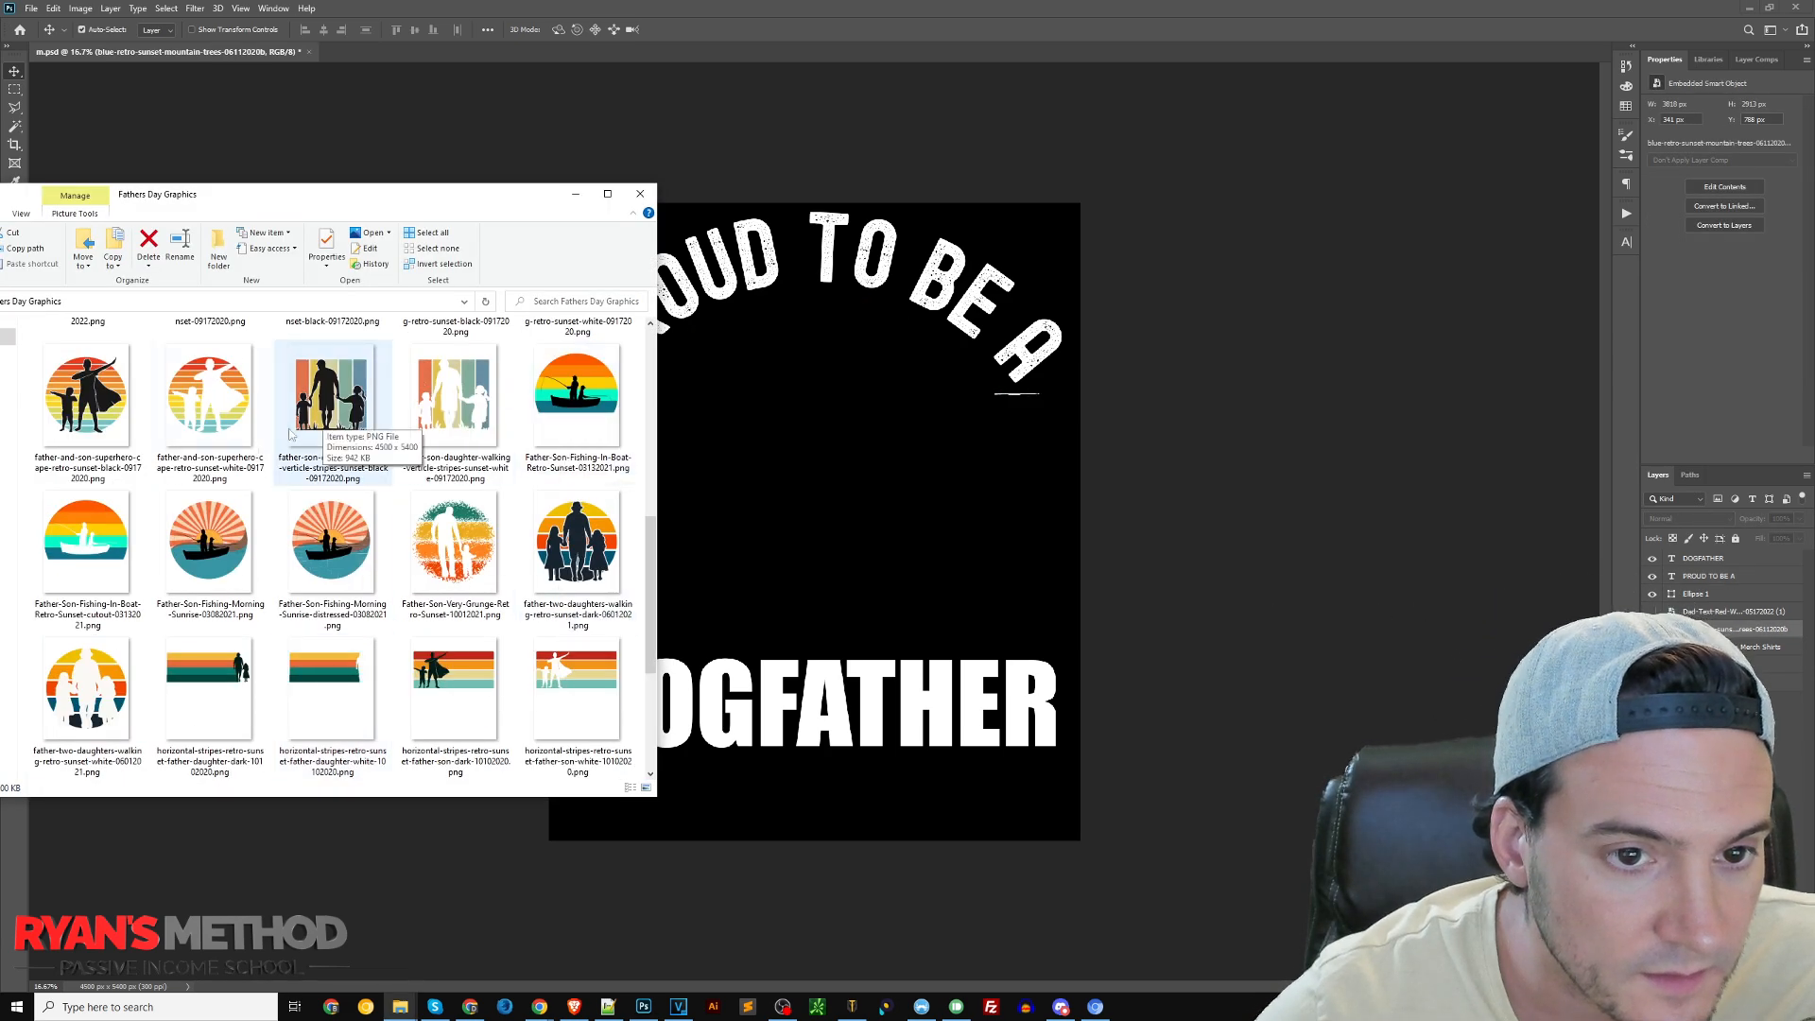
scroll(244, 514, "up", 6)
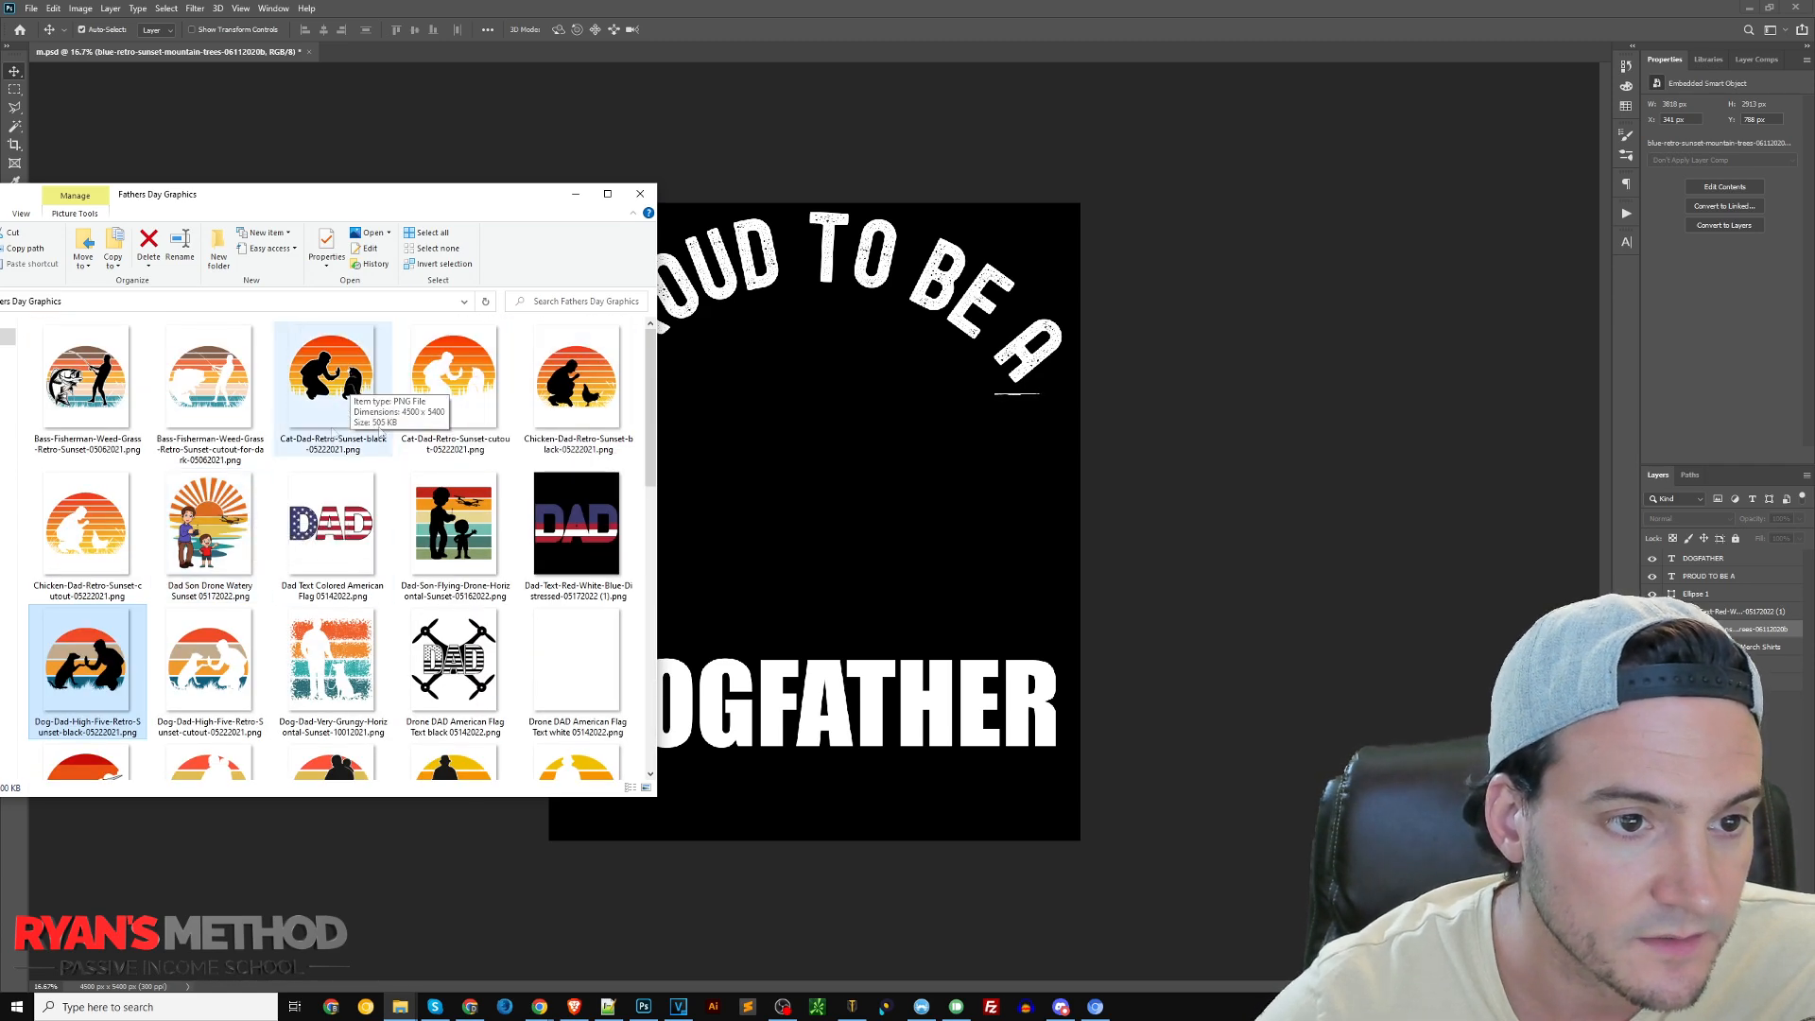
left_click_drag(139, 644, 809, 380)
left_click_drag(815, 136, 815, 190)
left_click_drag(833, 410, 835, 403)
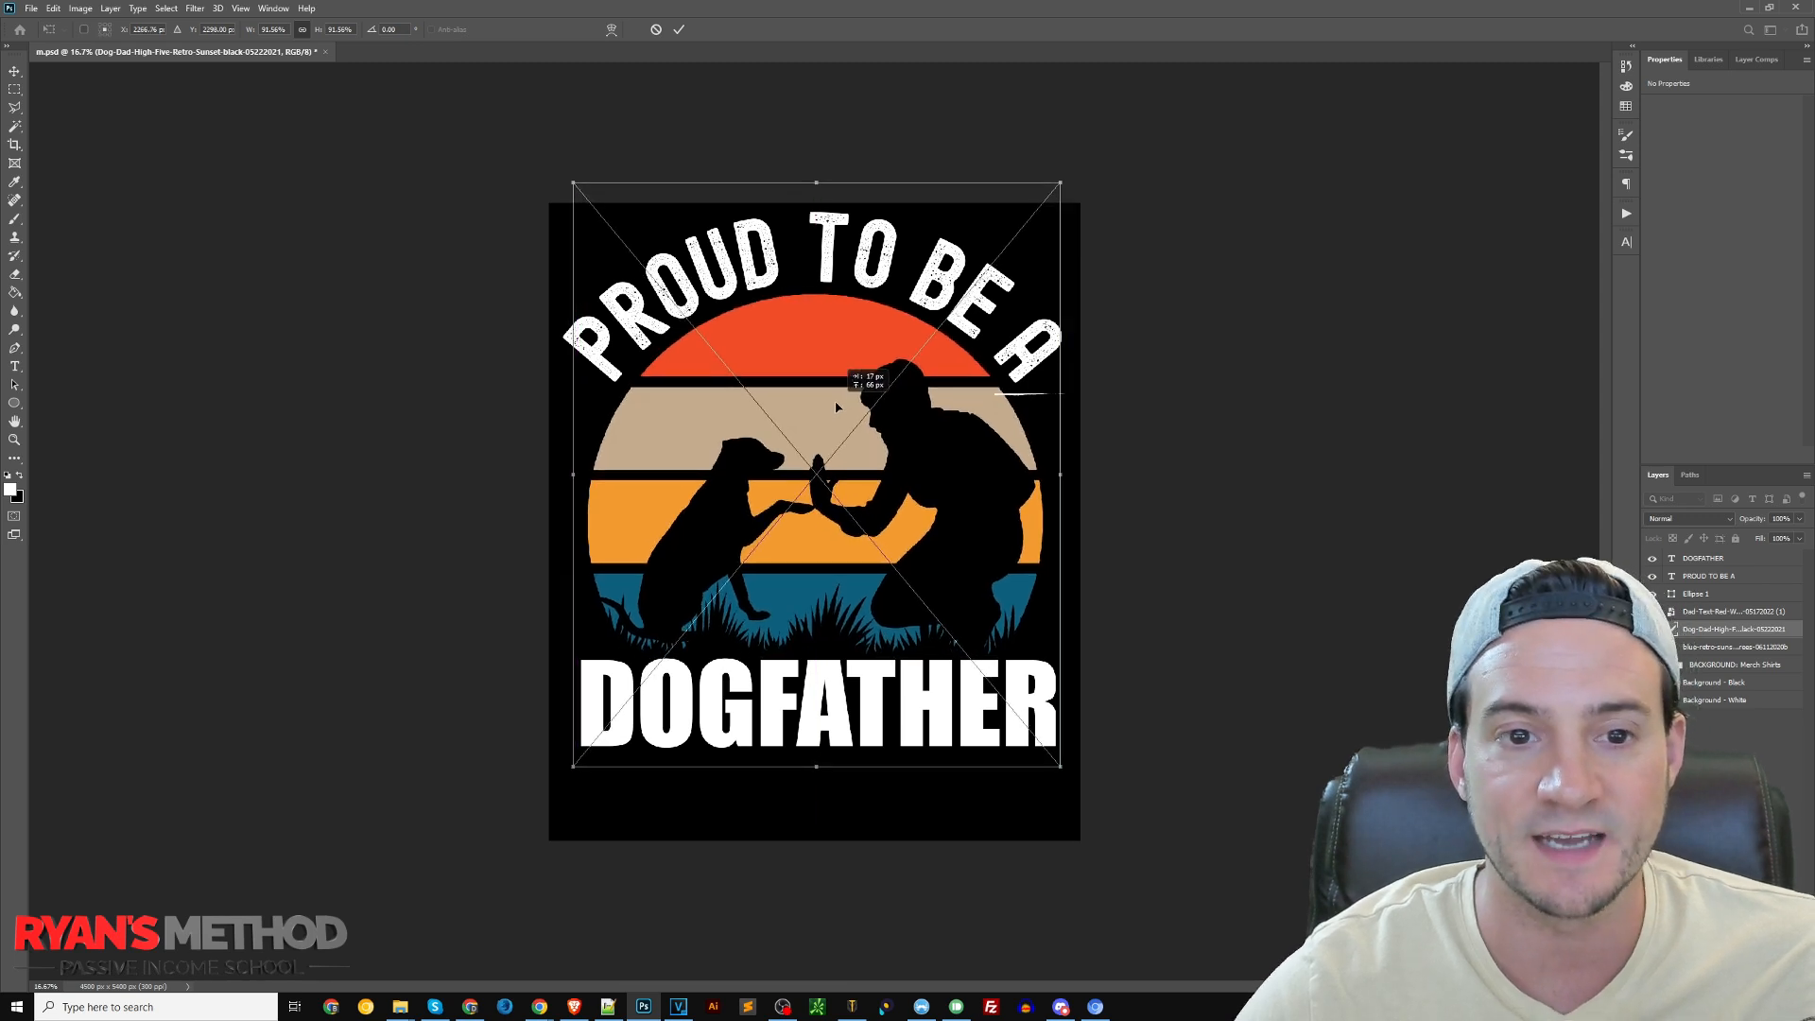
key("Return")
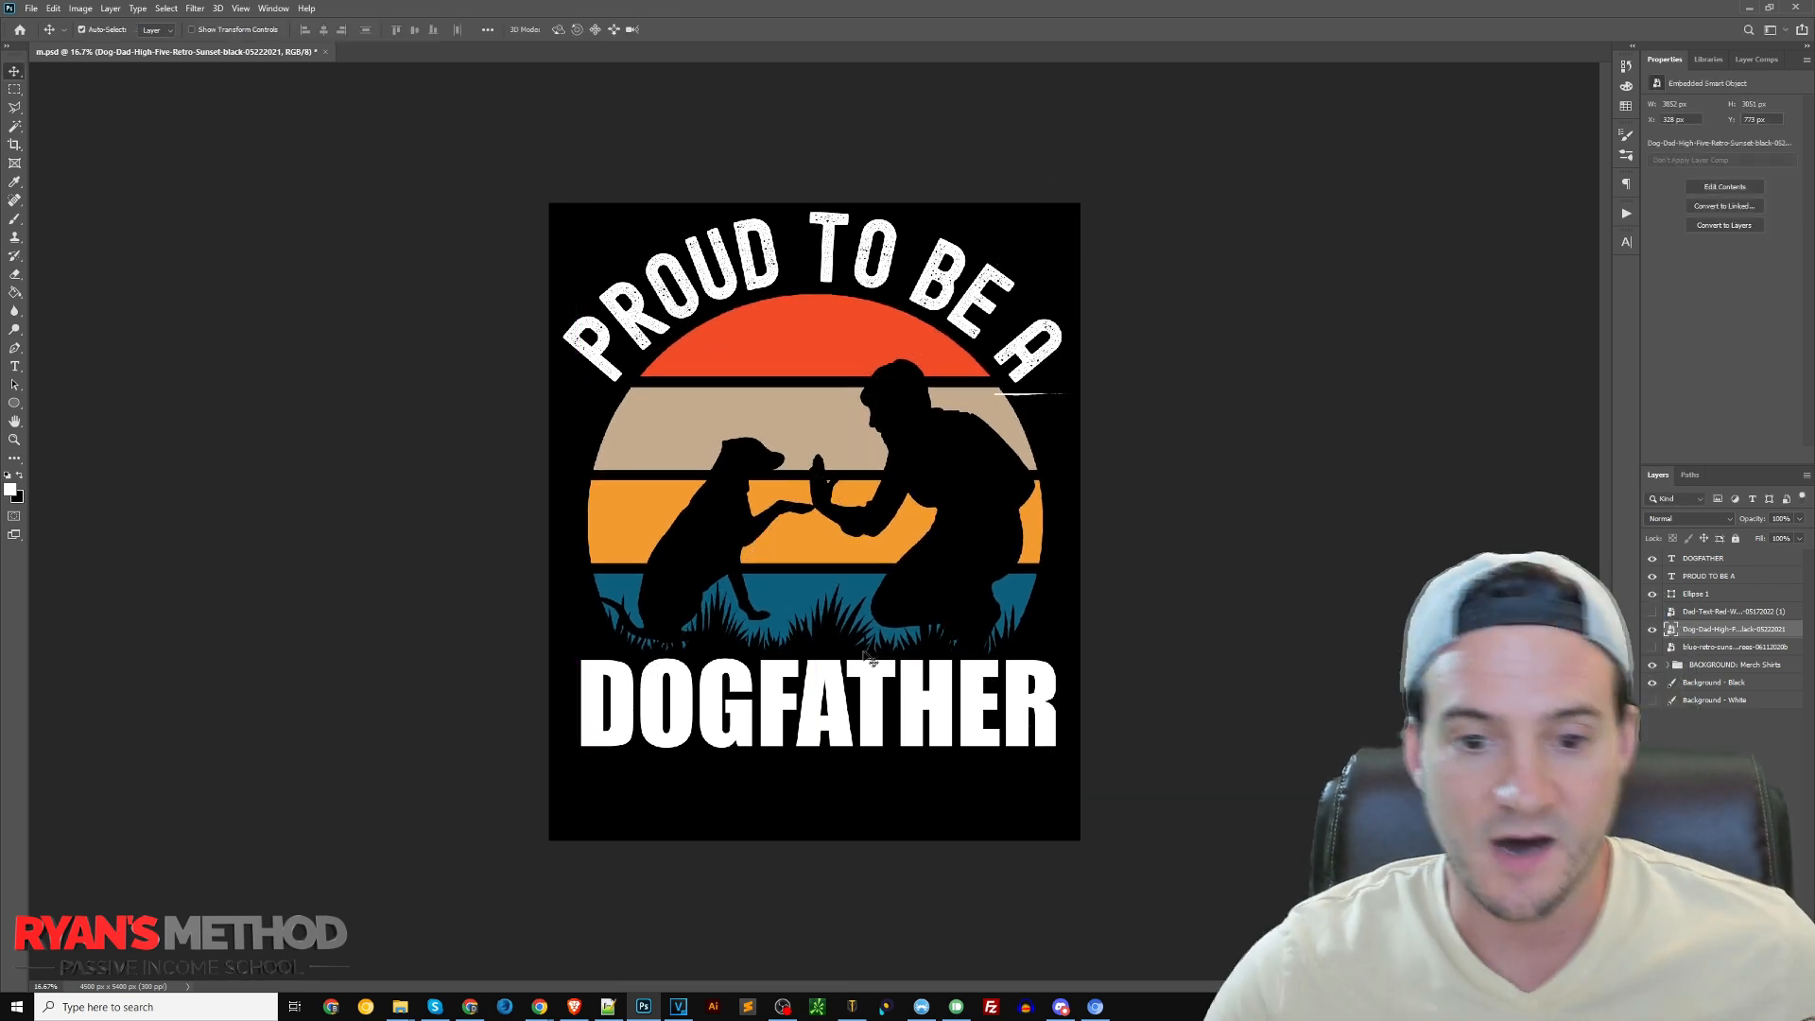
Move the "DOGFATHER" text slightly lower beneath the dog-dad sunset graphic
left_click(949, 669)
left_click_drag(949, 669, 948, 674)
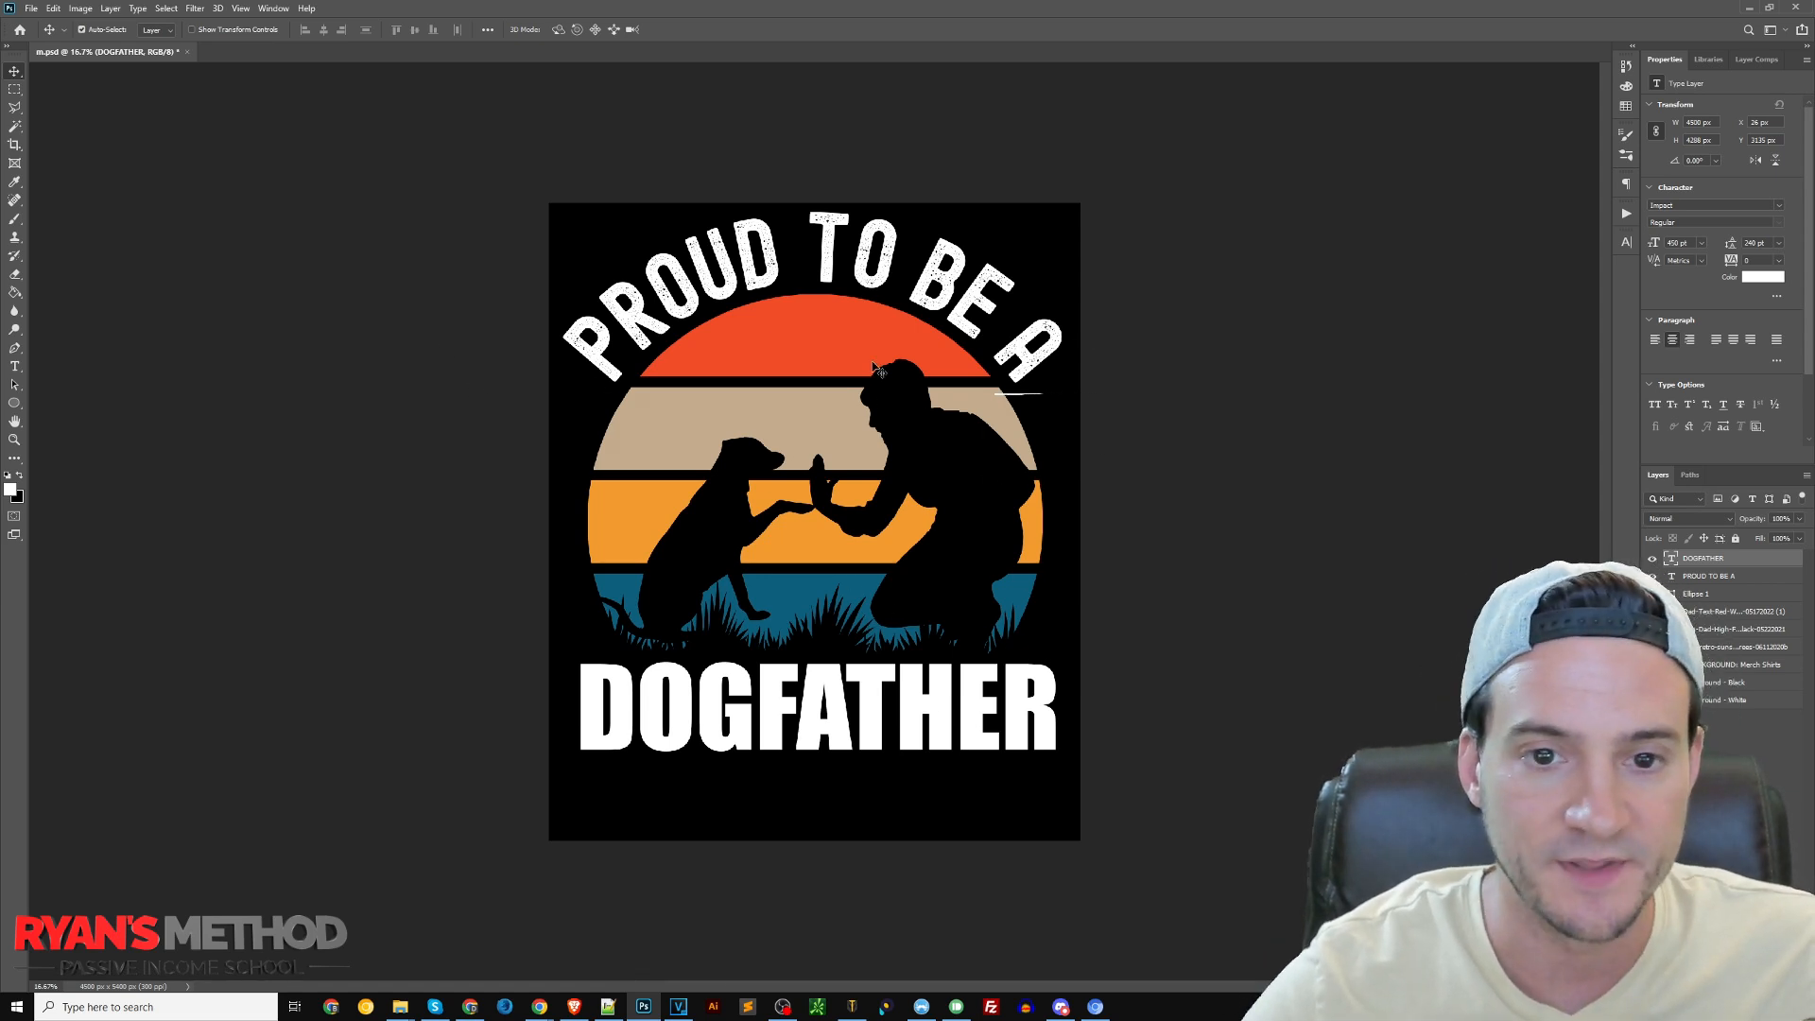
Browse the Fathers Day Graphics folder for another sunset graphic and hide the Dog-Dad-High-Five-Retro-Sunset-black layer in the design
key("alt+Tab")
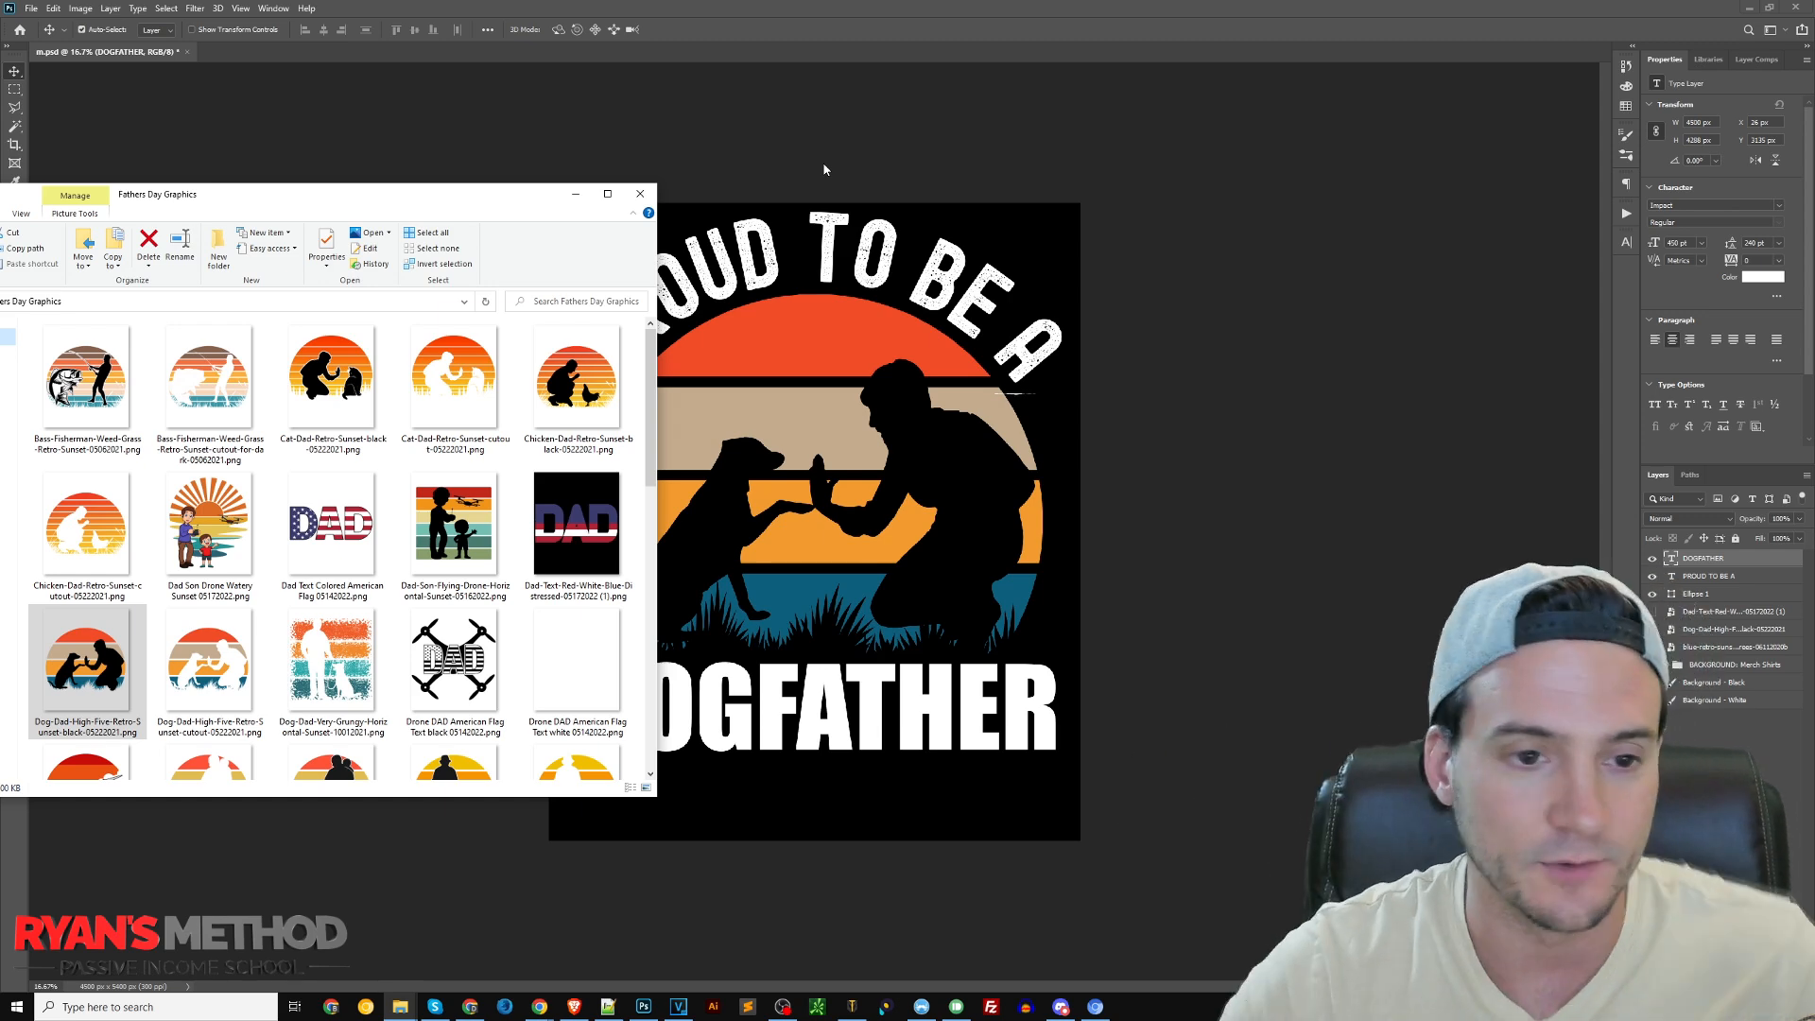
scroll(450, 326, "down", 2)
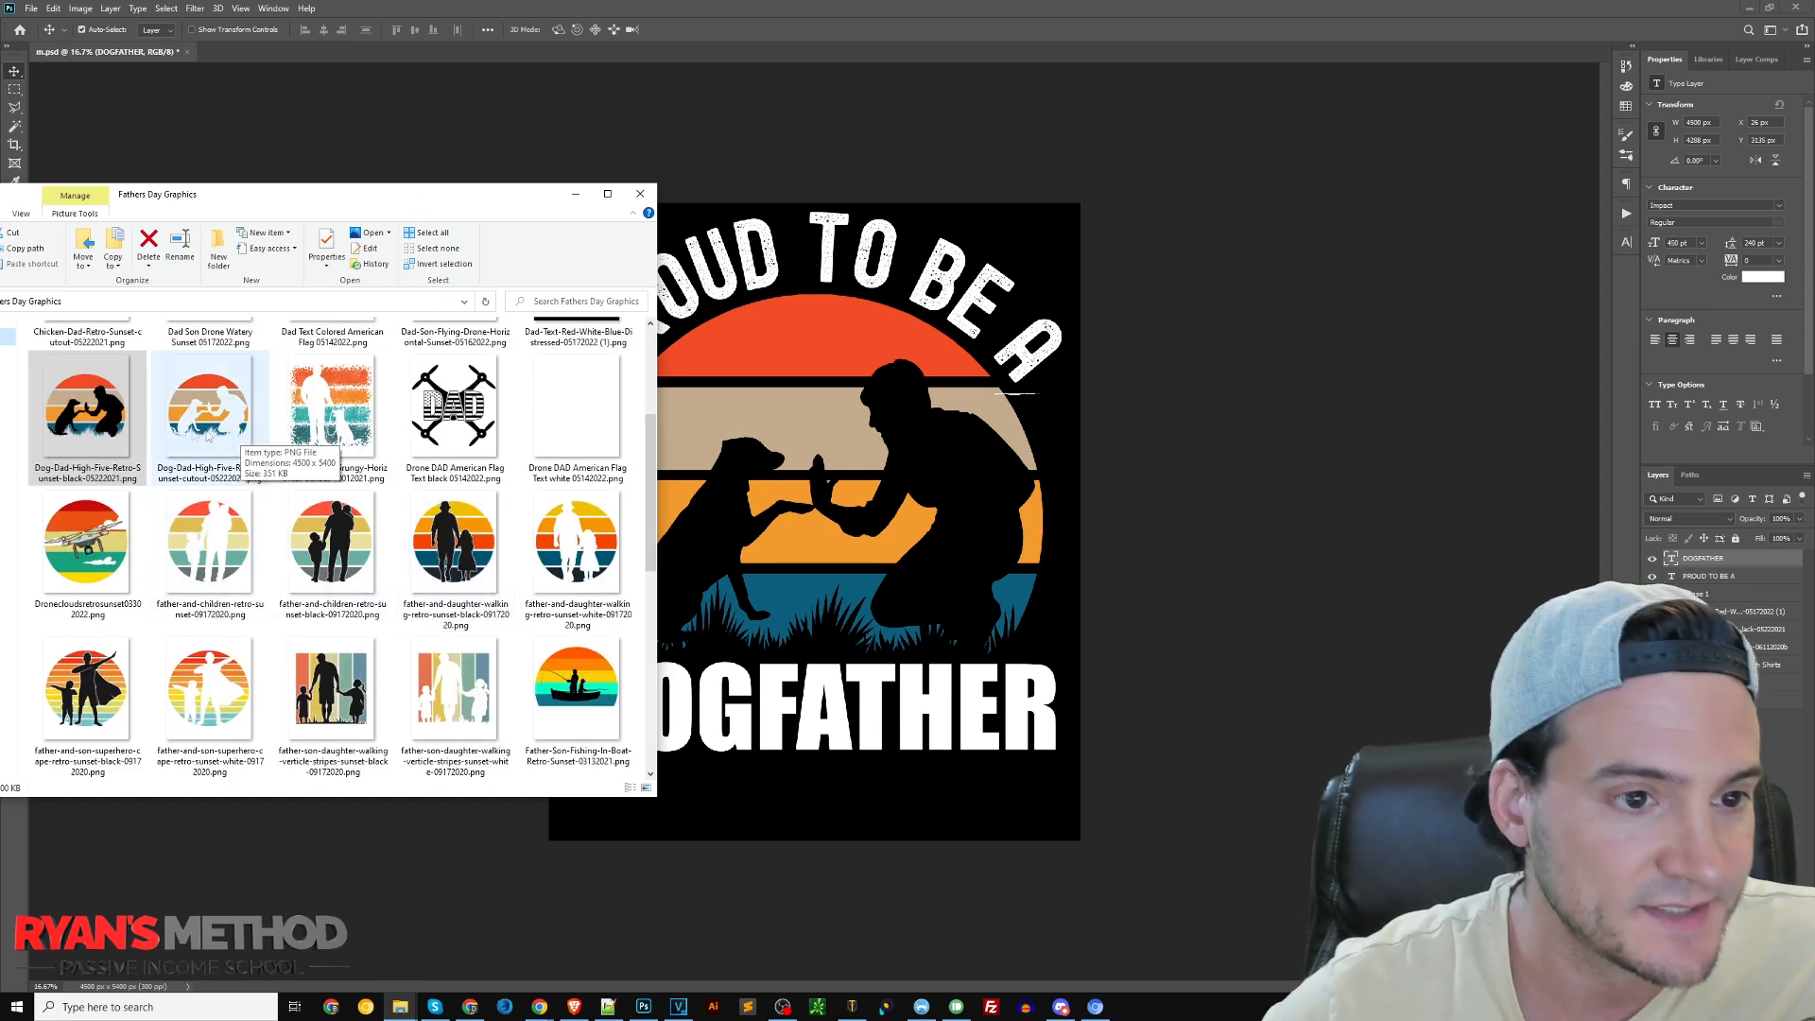
scroll(209, 529, "down", 2)
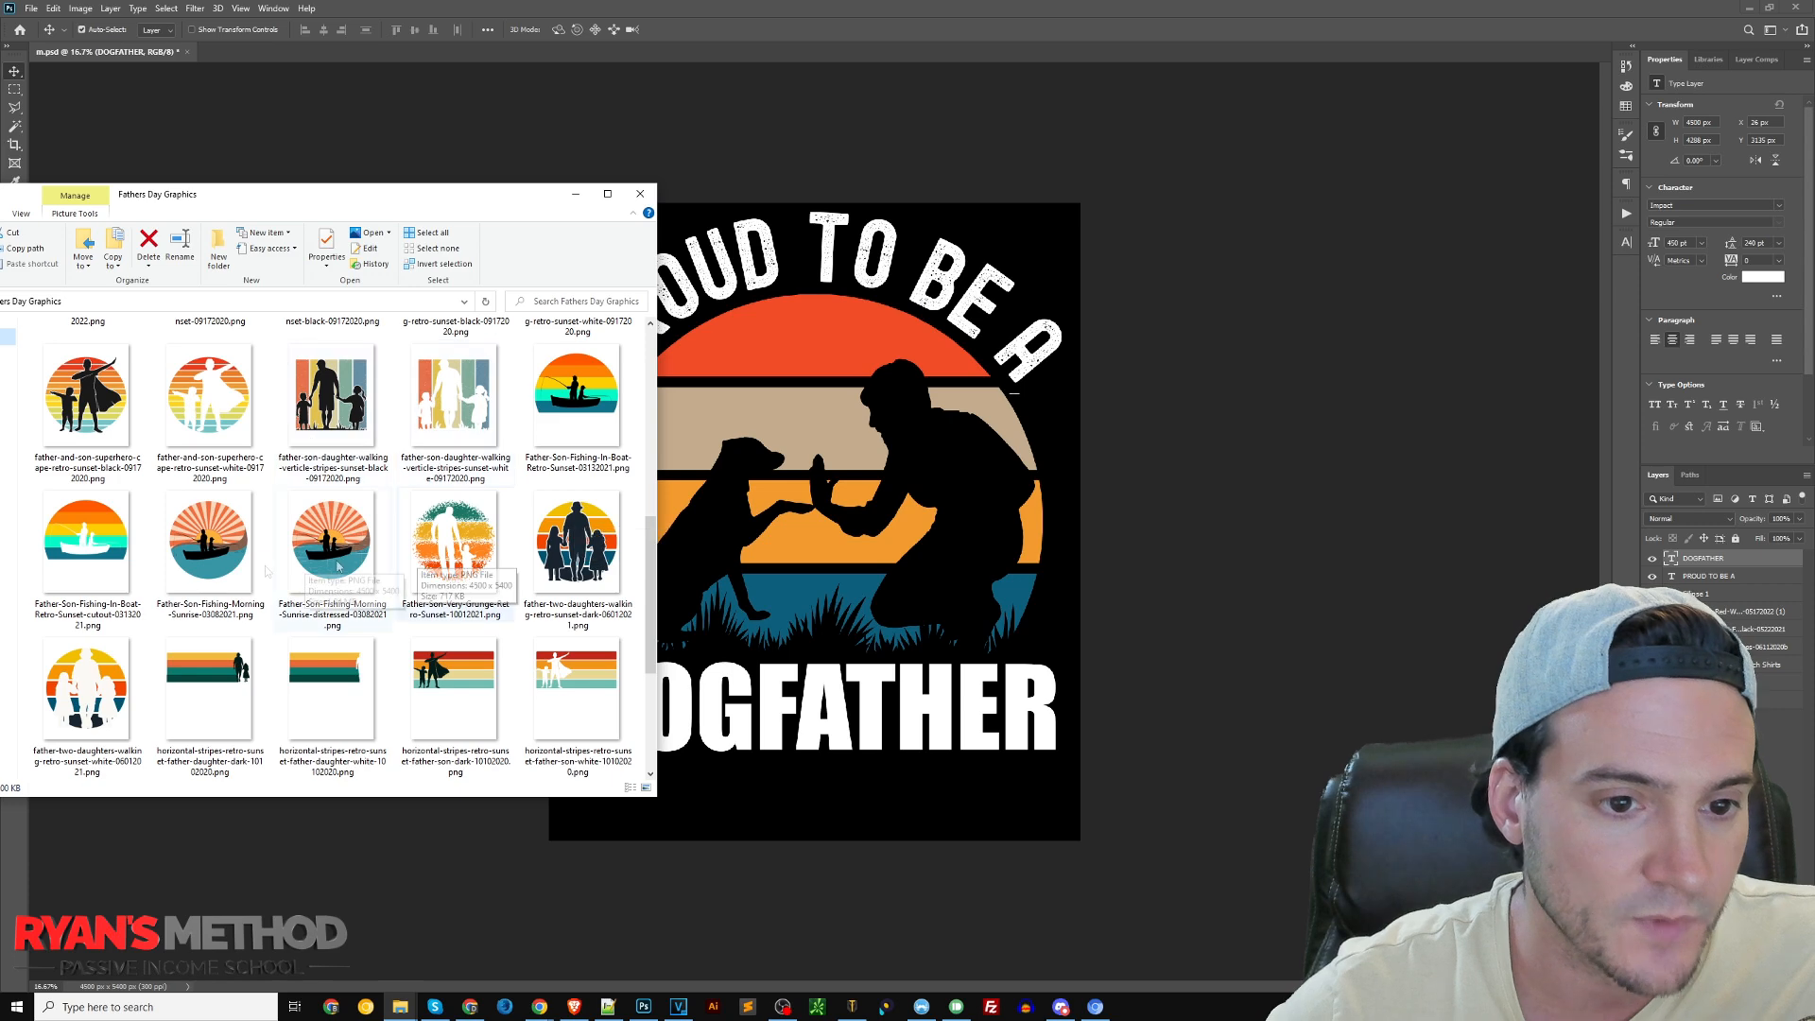
left_click(1596, 509)
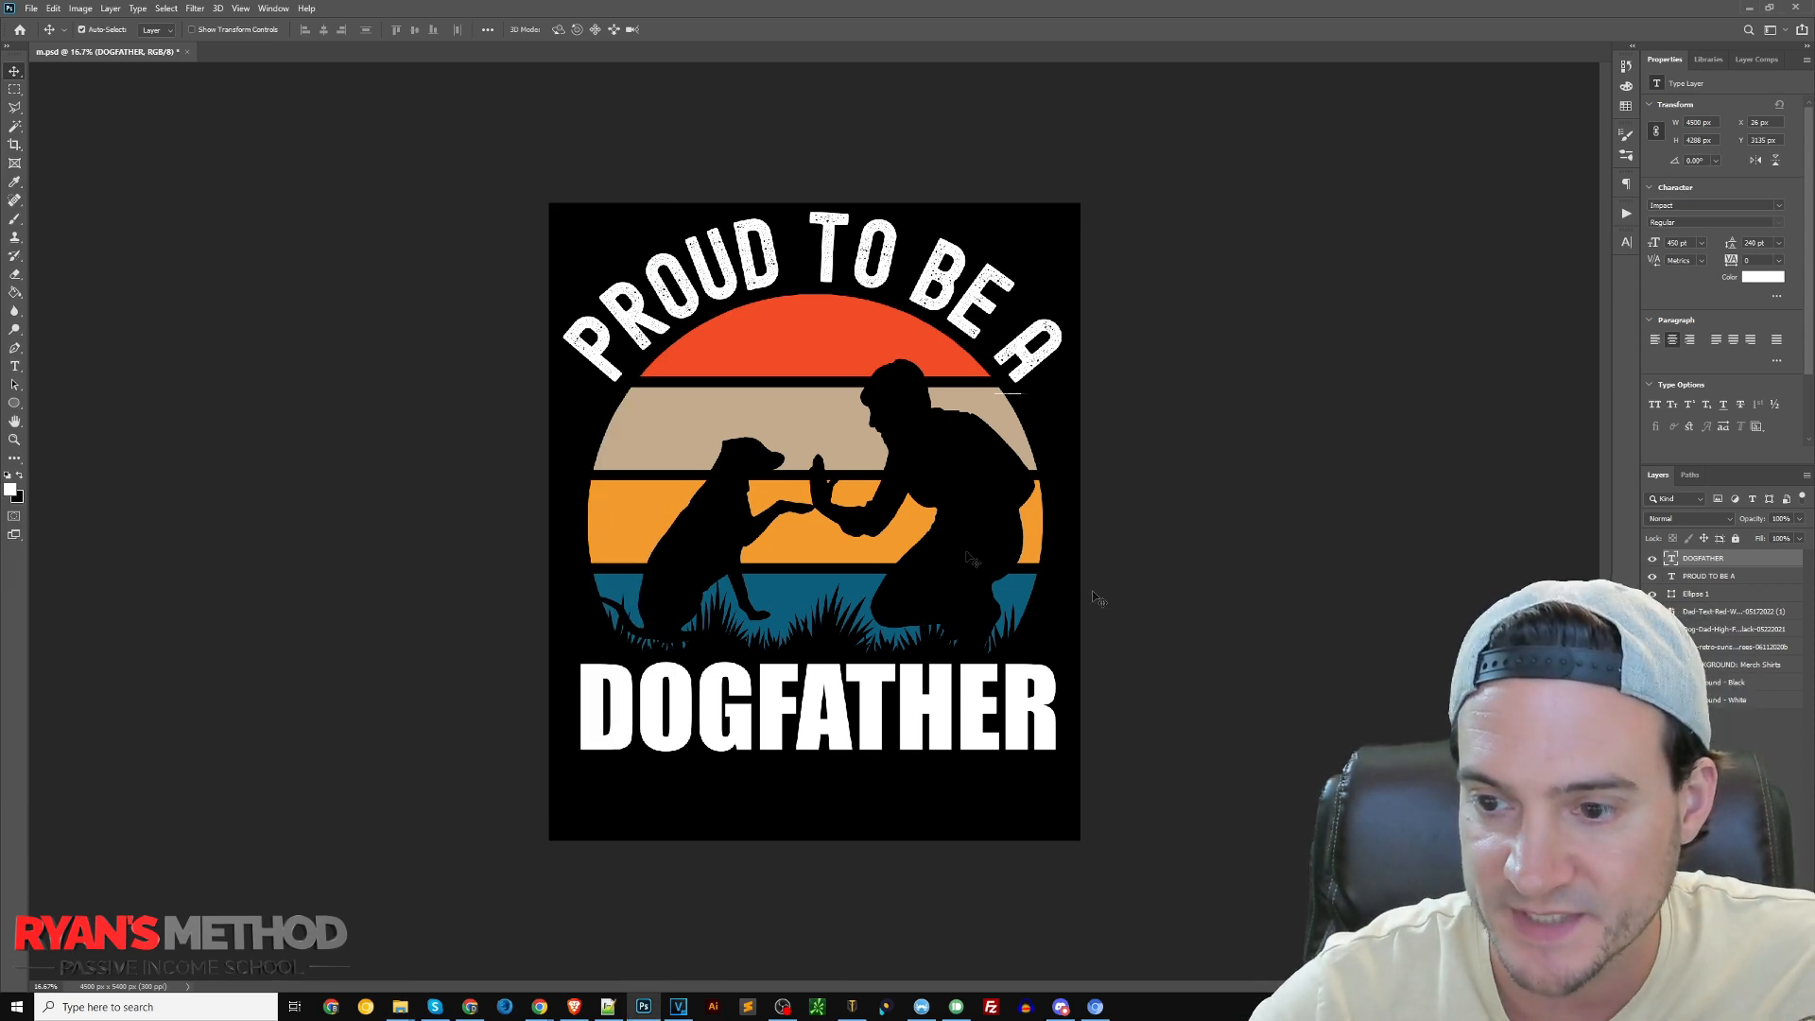
left_click(1695, 593)
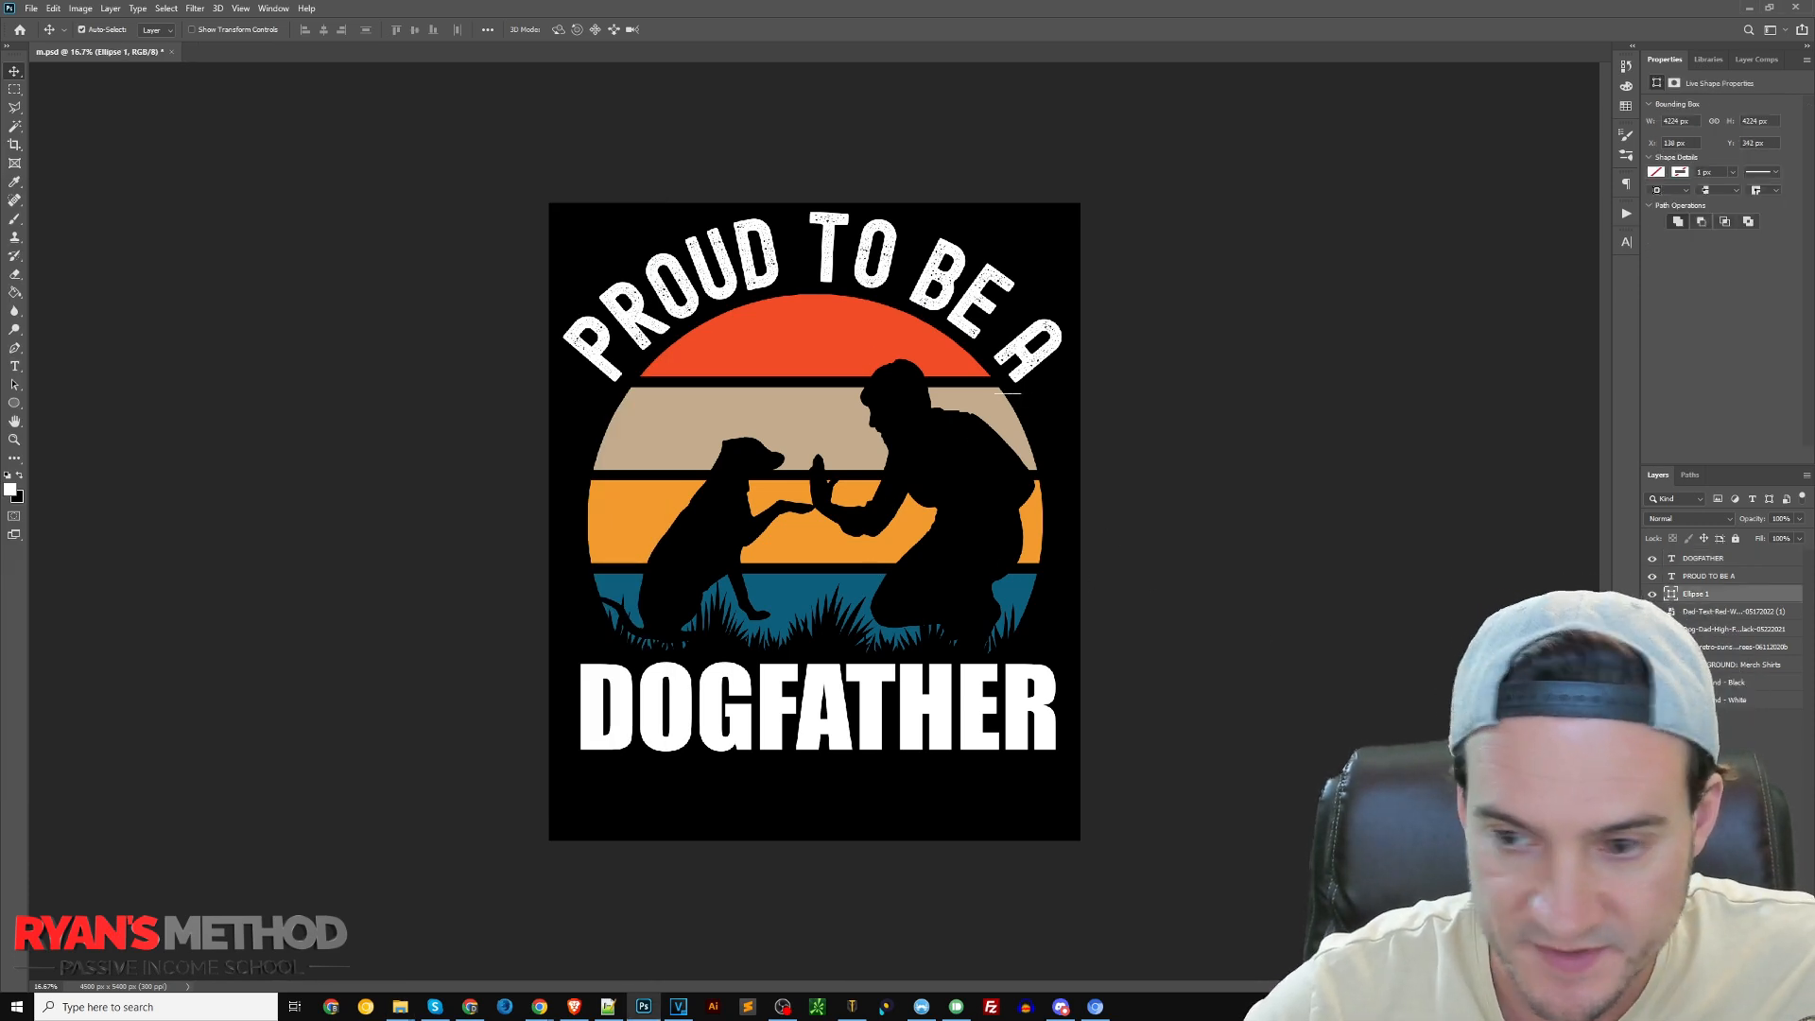
left_click(1702, 630)
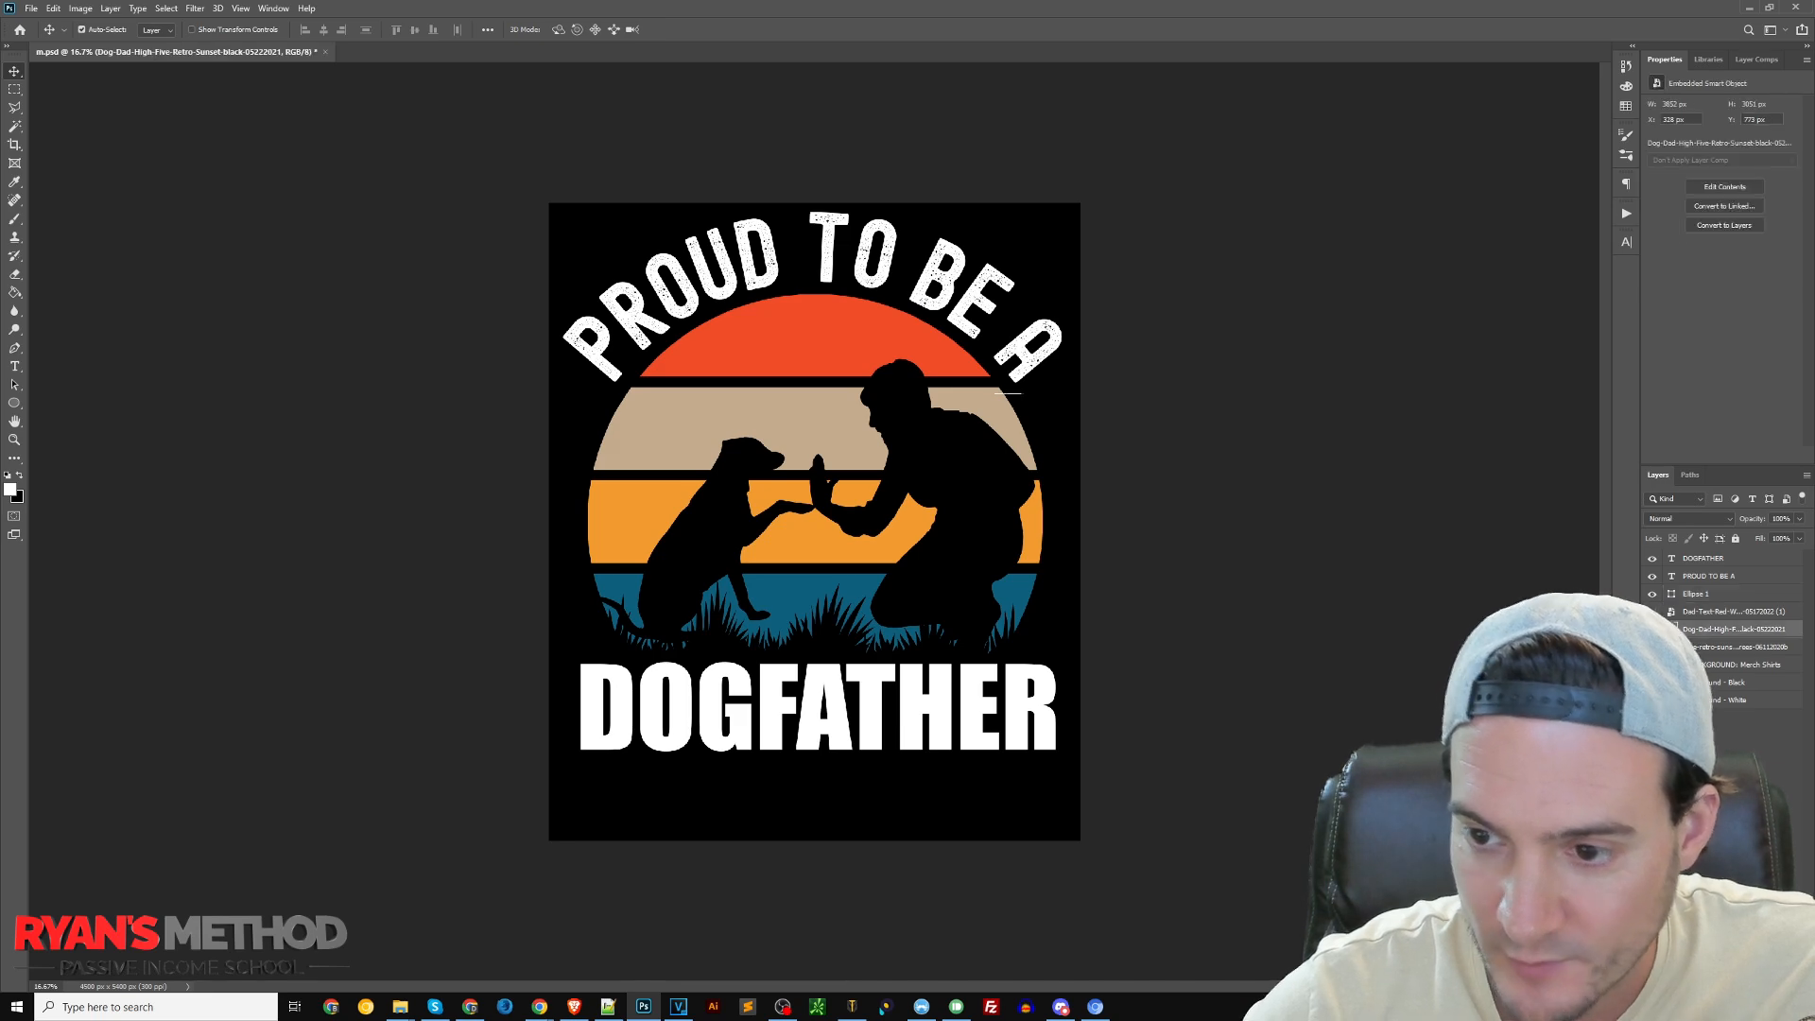
left_click(1652, 630)
Place the father-two-daughters-walking-retro-sunset-dark graphic slightly lower on the canvas under the curved text, and hide the "DOGFATHER" text
key("alt+Tab")
left_click_drag(588, 573, 737, 543)
left_click_drag(598, 565, 802, 514)
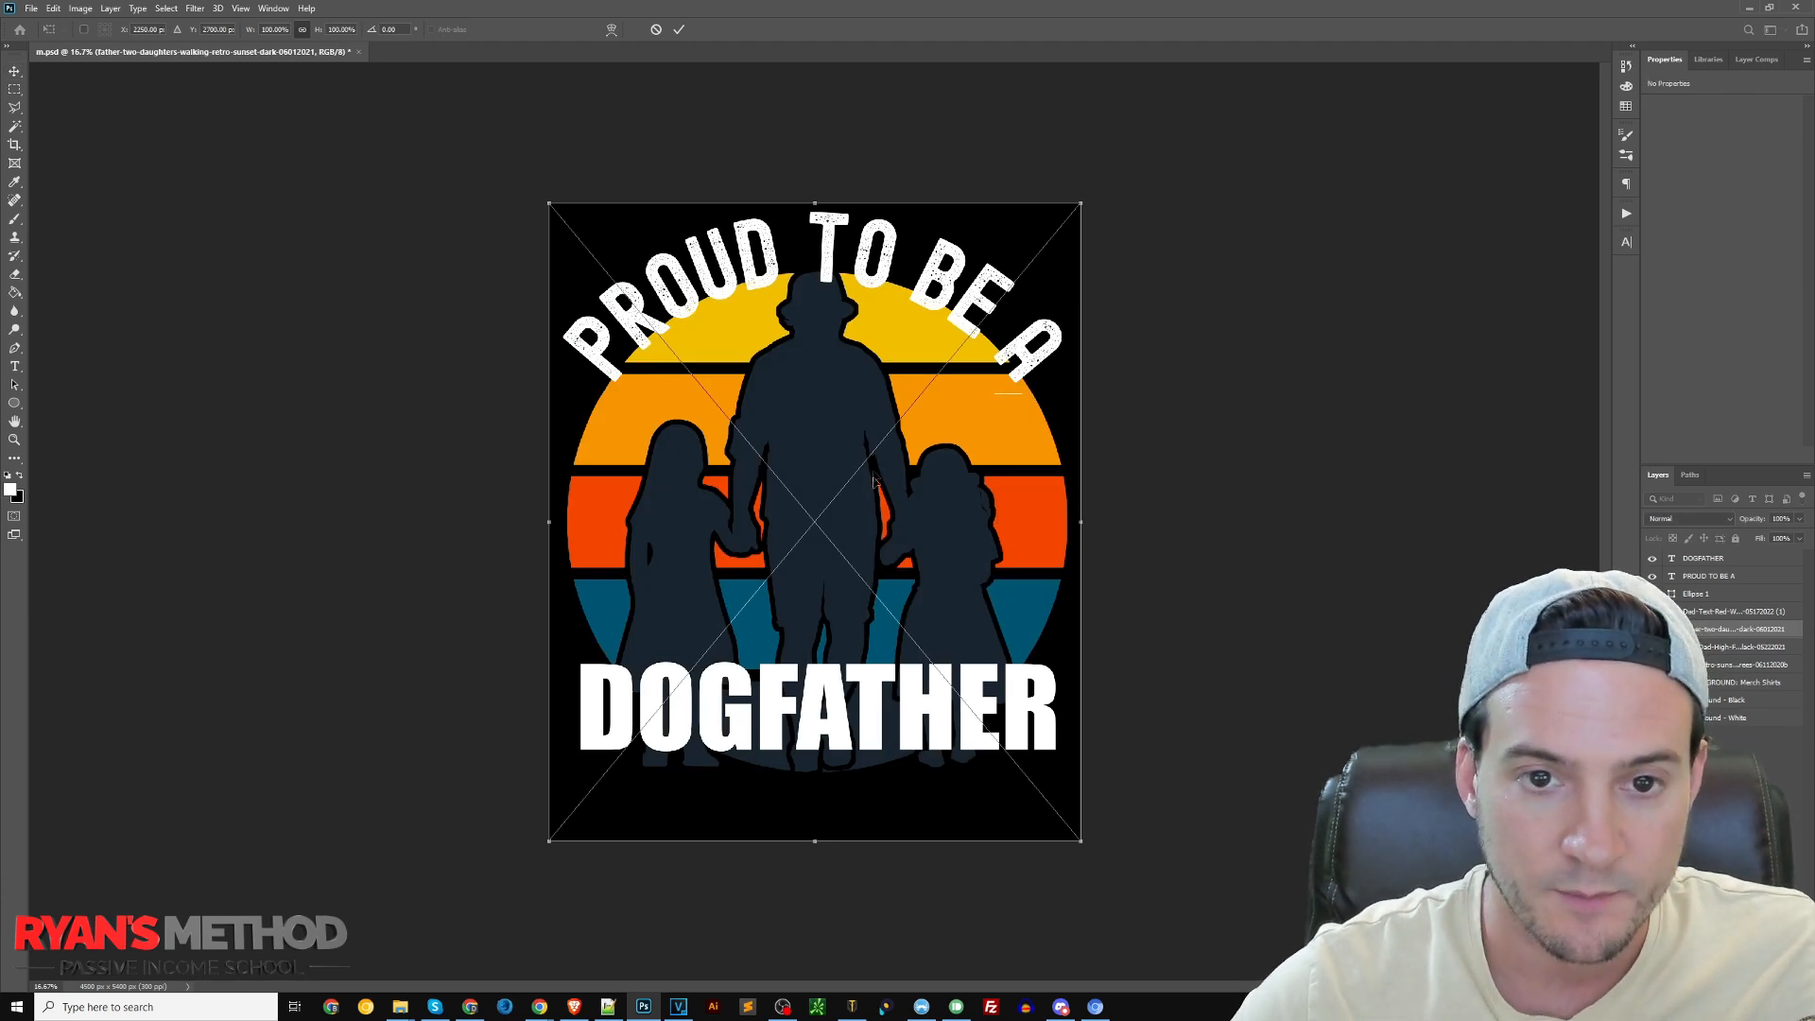
left_click_drag(874, 482, 875, 510)
key("Return")
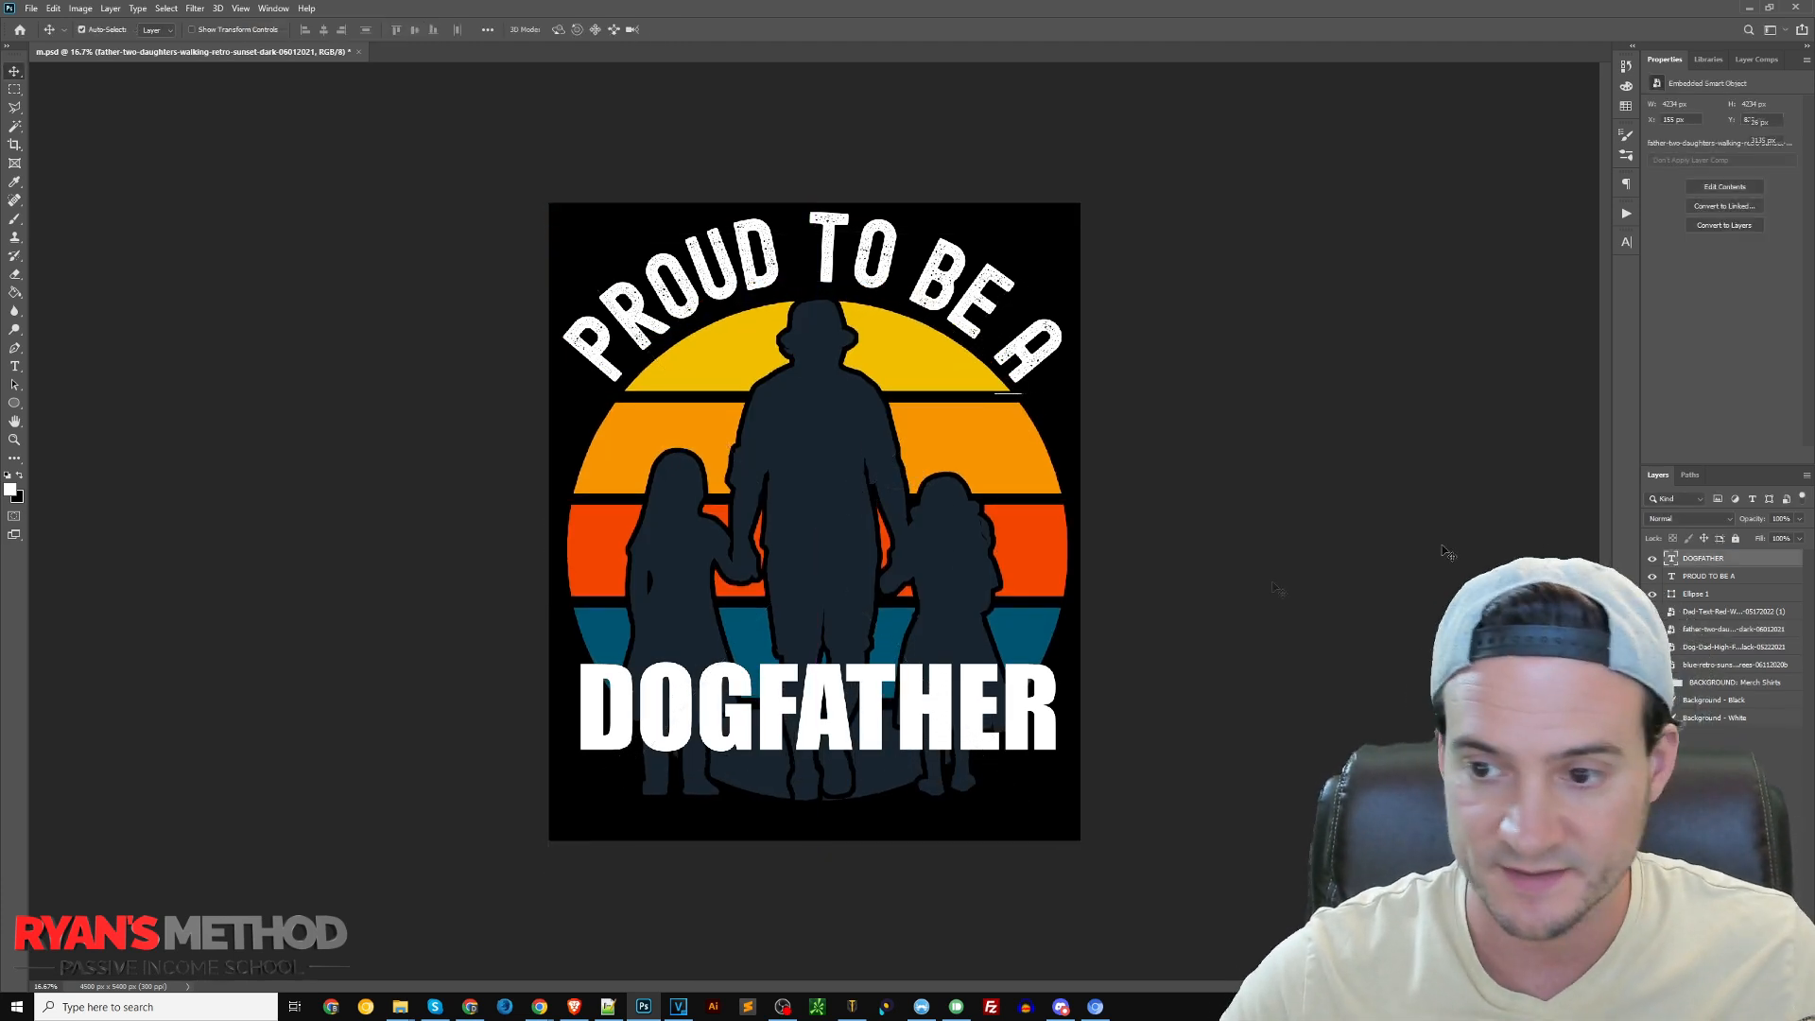
left_click(1701, 557)
left_click(1652, 557)
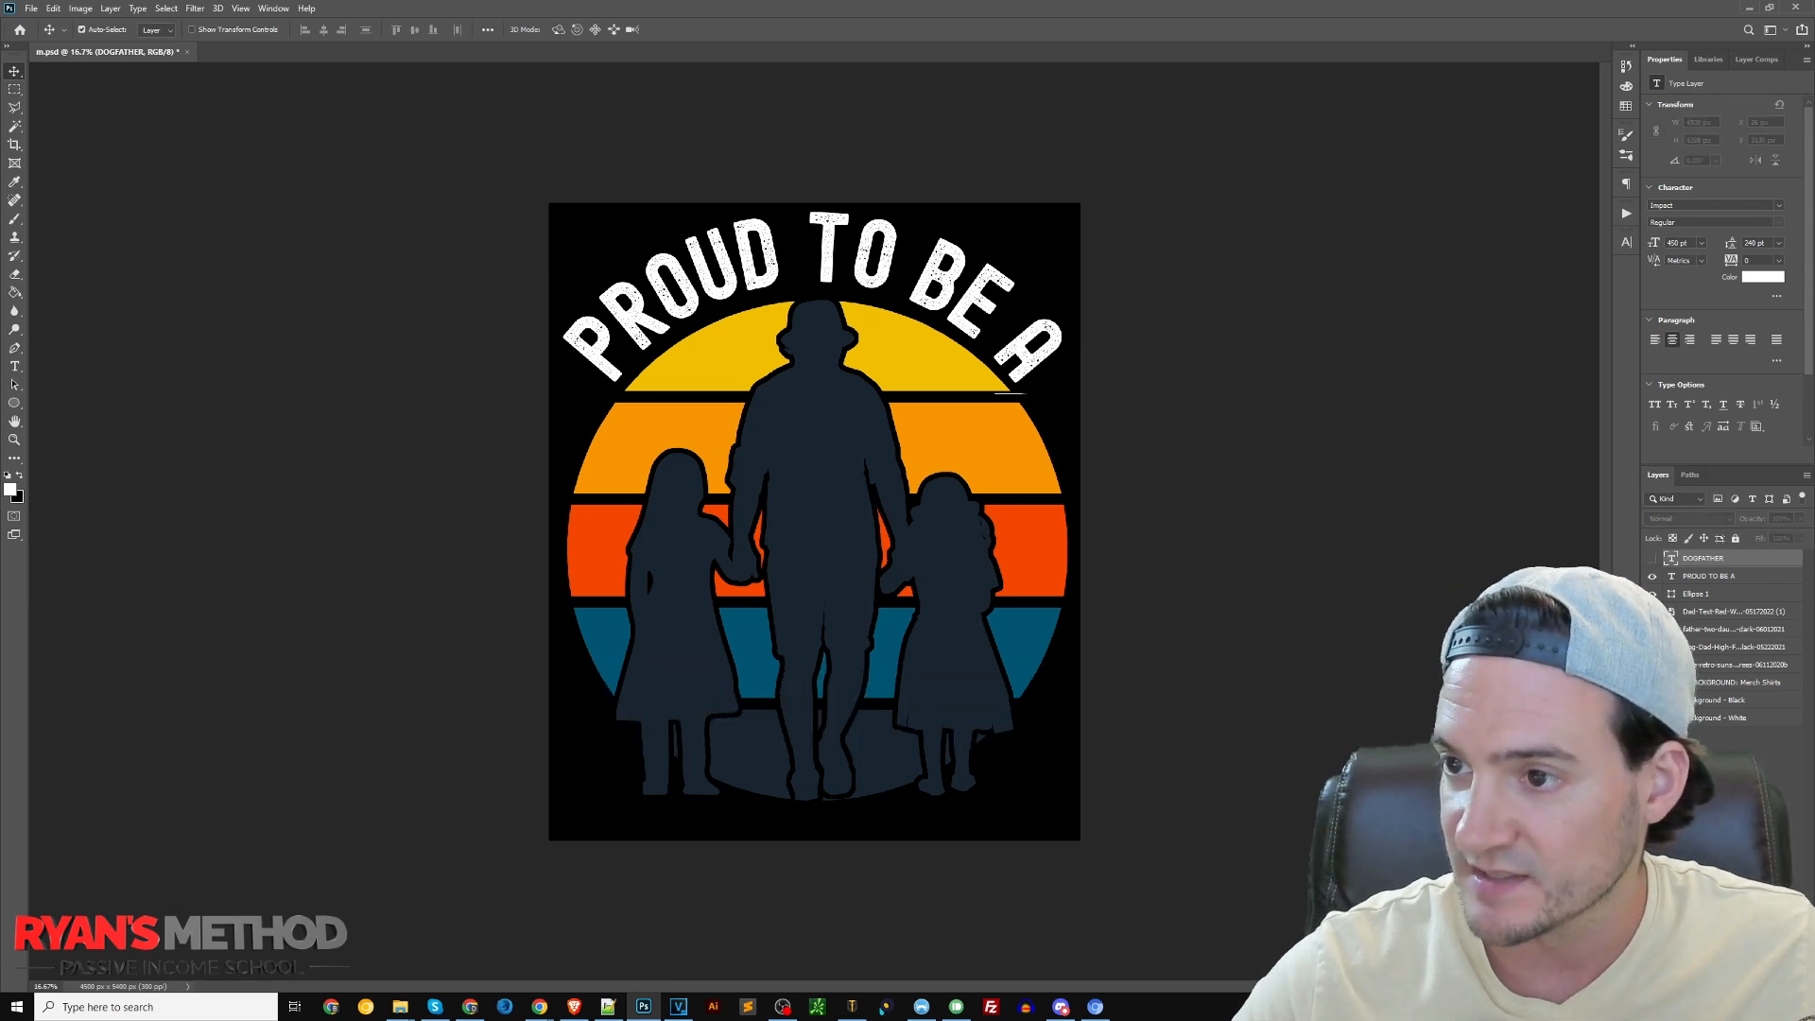
Switch to the Merch by Amazon page and examine the Father's Day shirt listings for wording that suits the daughters graphic
left_click(539, 1006)
scroll(1426, 405, "down", 3)
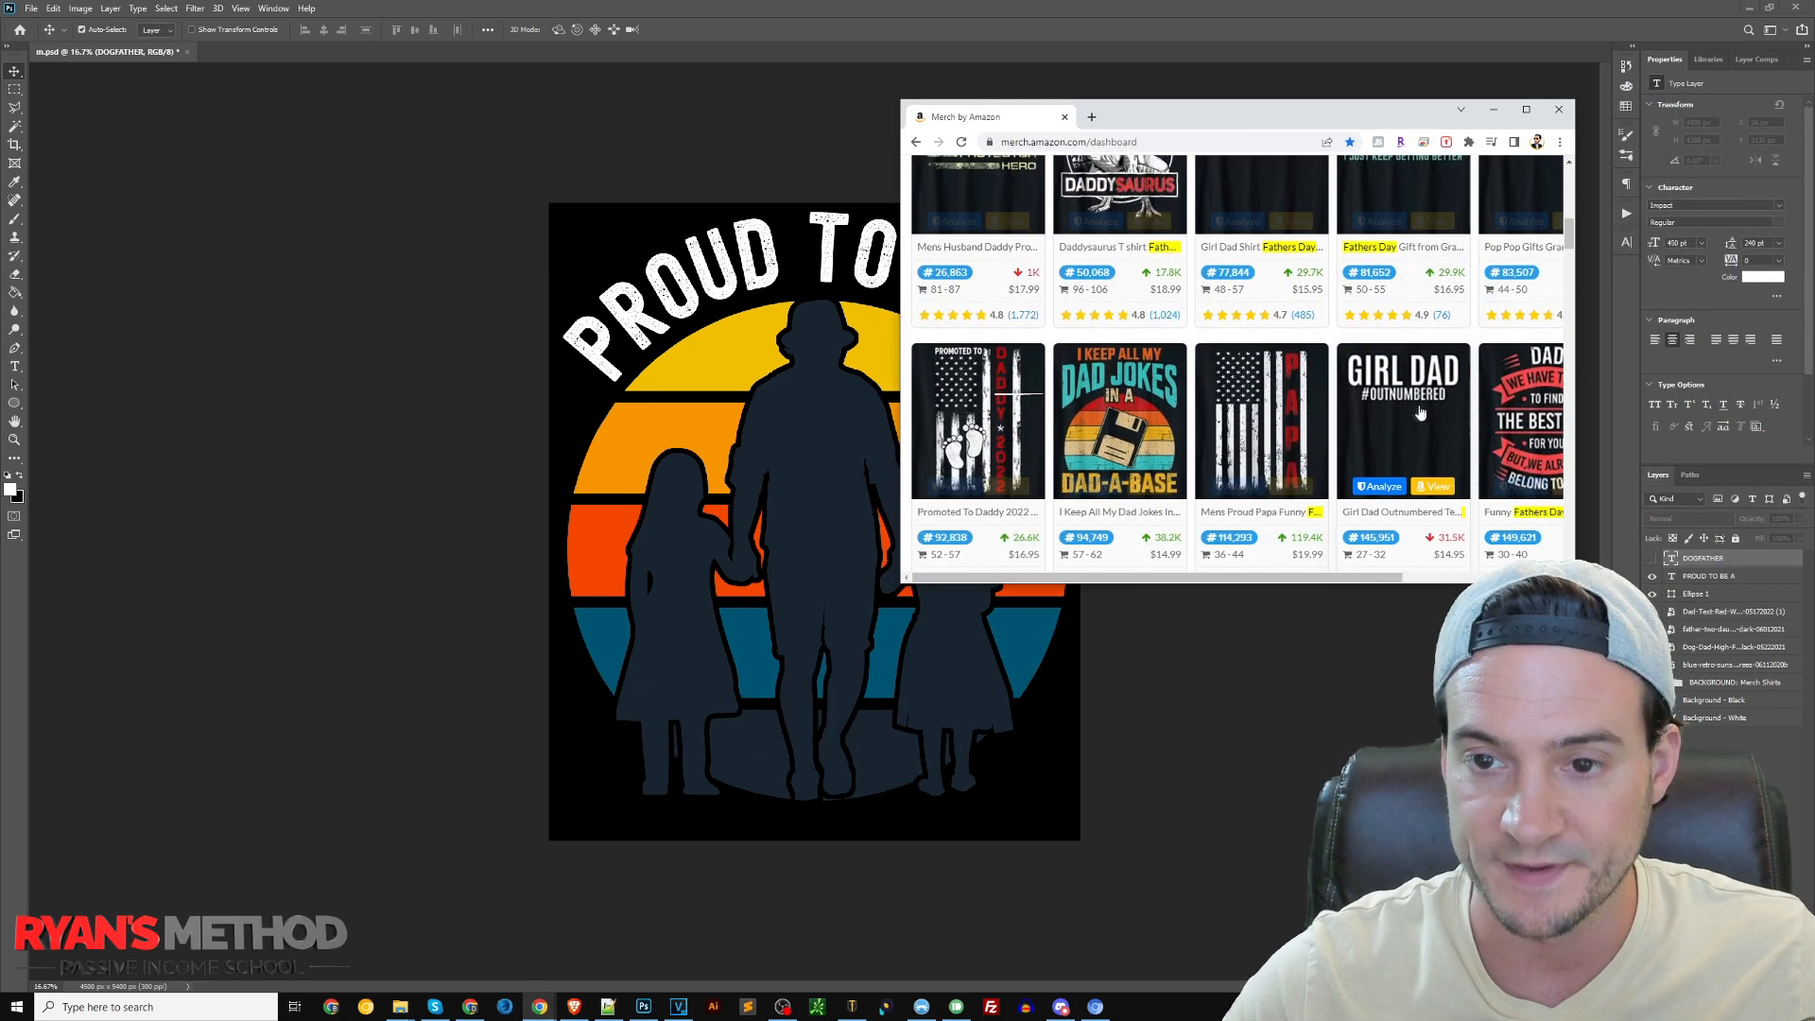
scroll(1426, 405, "up", 1)
scroll(1222, 383, "up", 1)
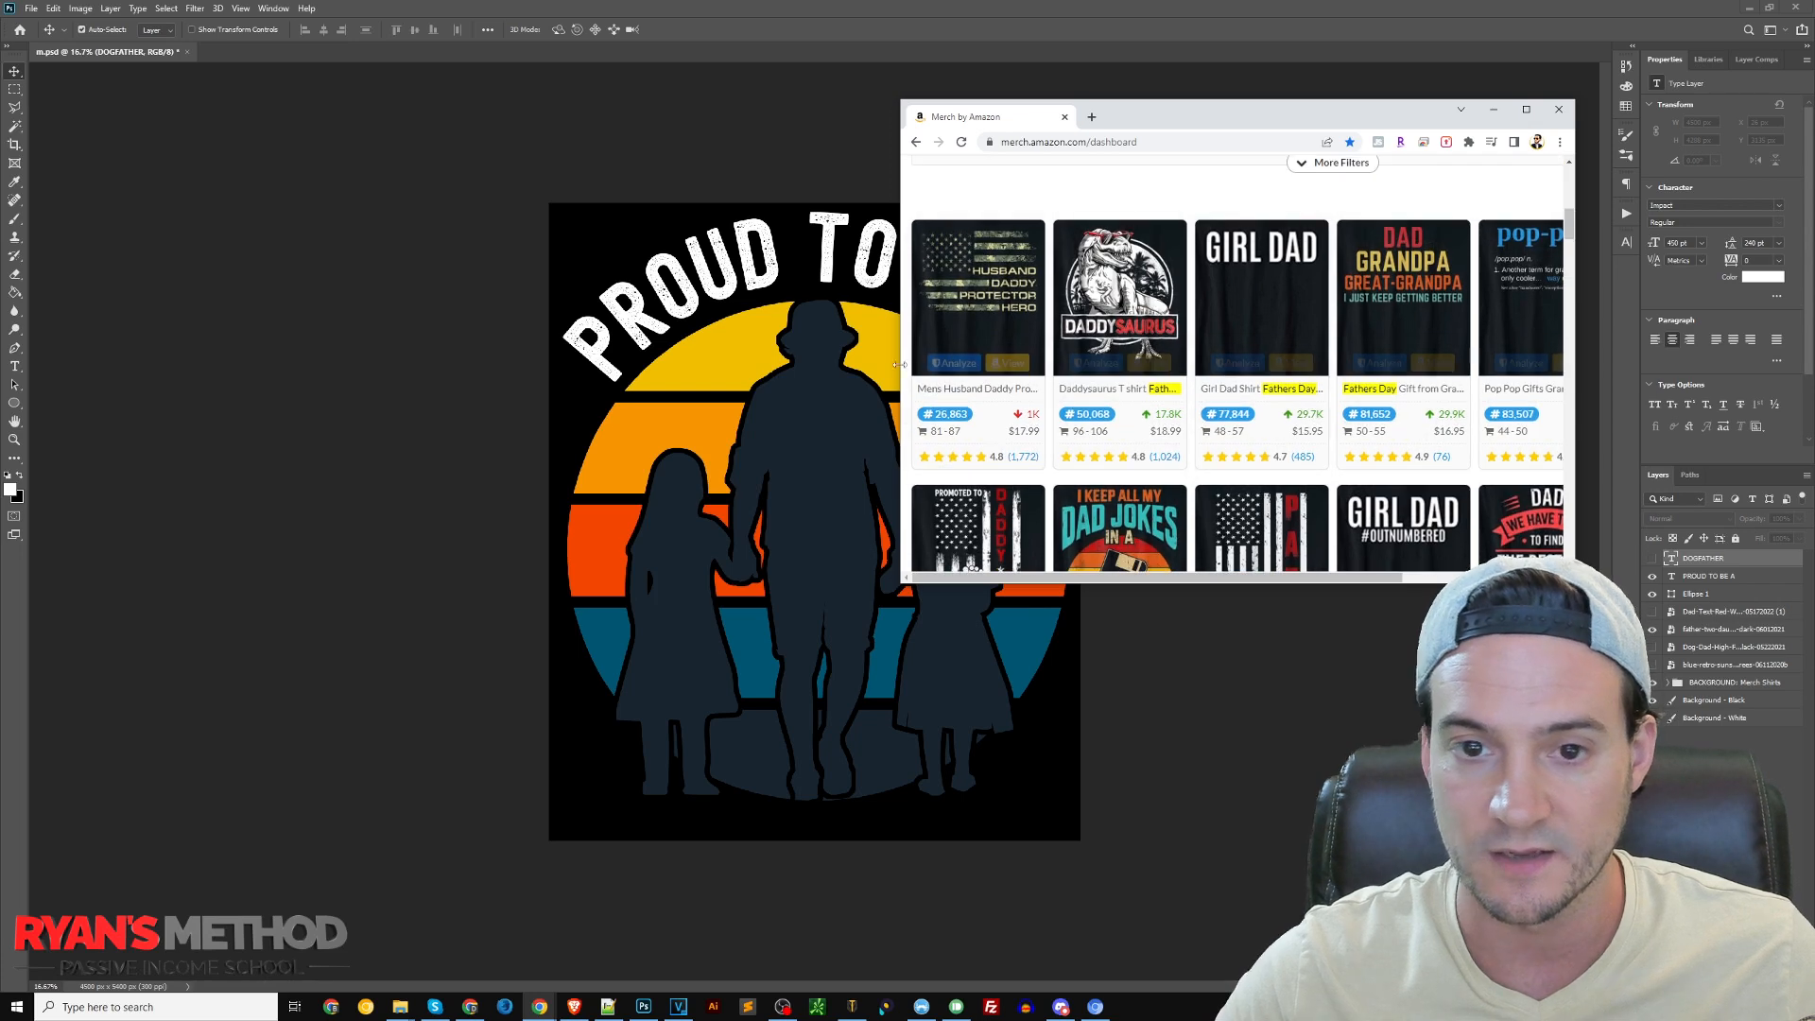
left_click_drag(898, 514, 805, 511)
scroll(1446, 433, "down", 1)
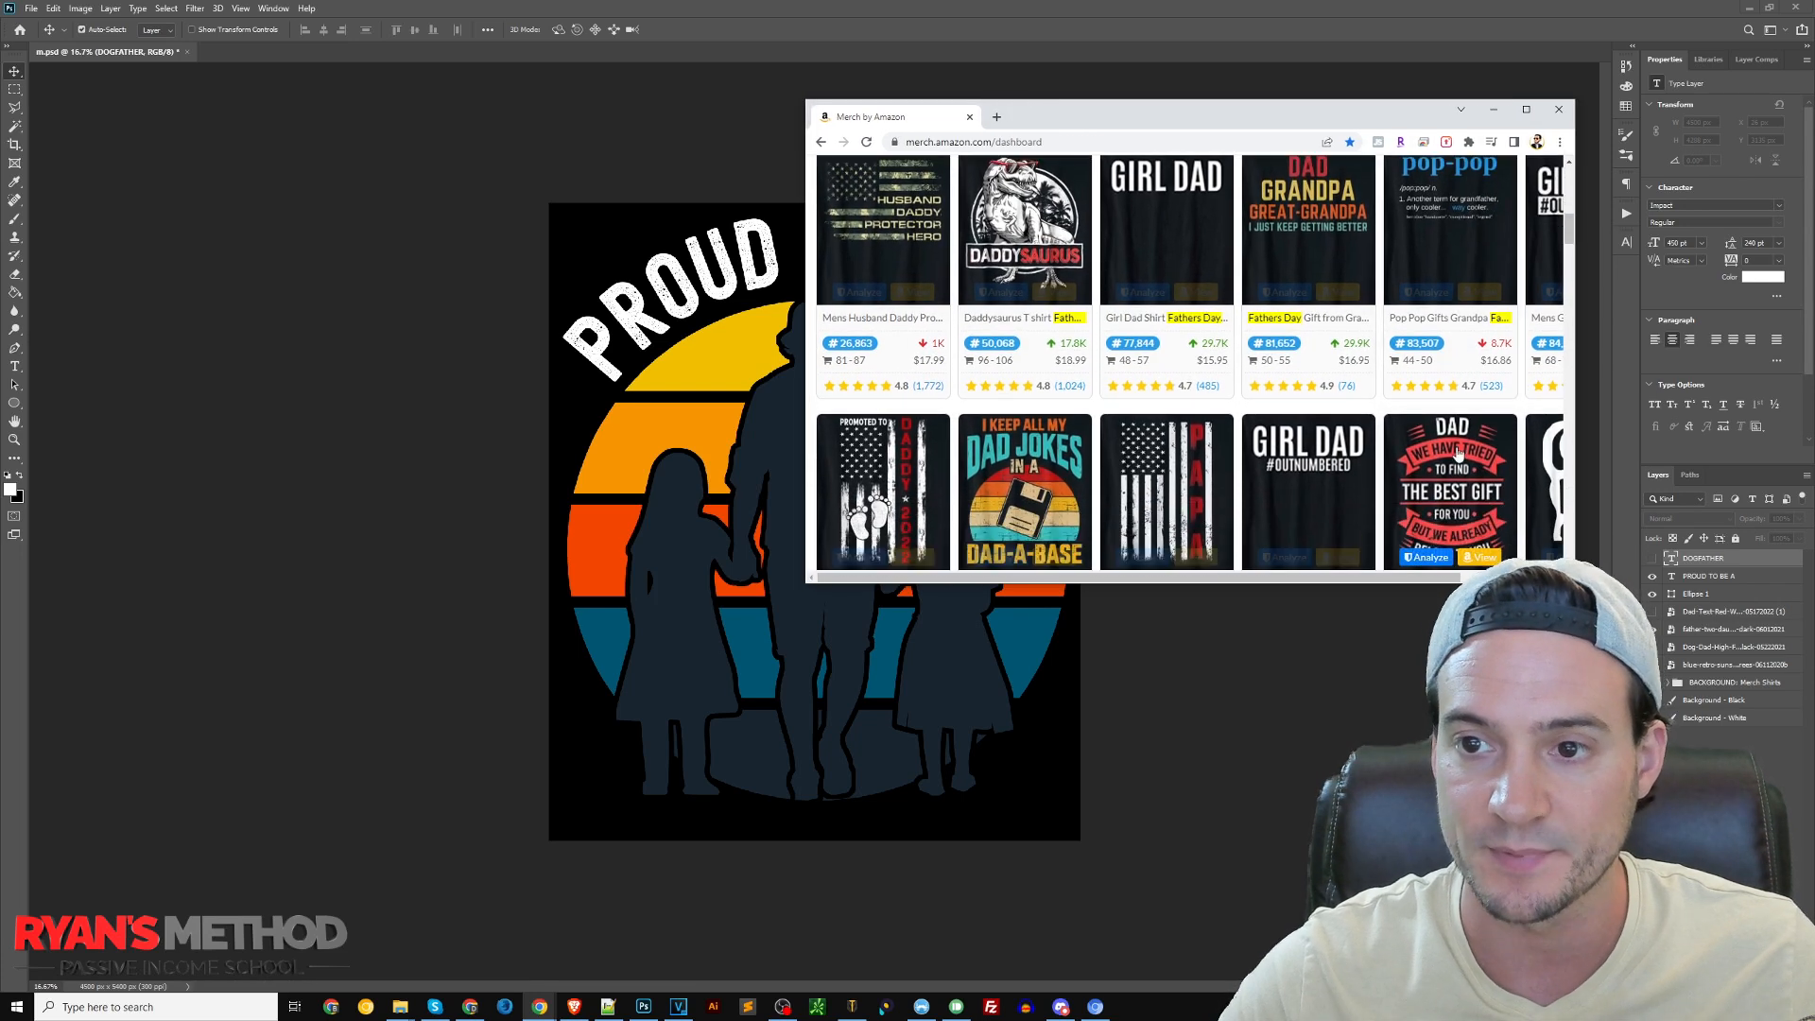
left_click_drag(1575, 583, 1752, 652)
scroll(1612, 275, "down", 1)
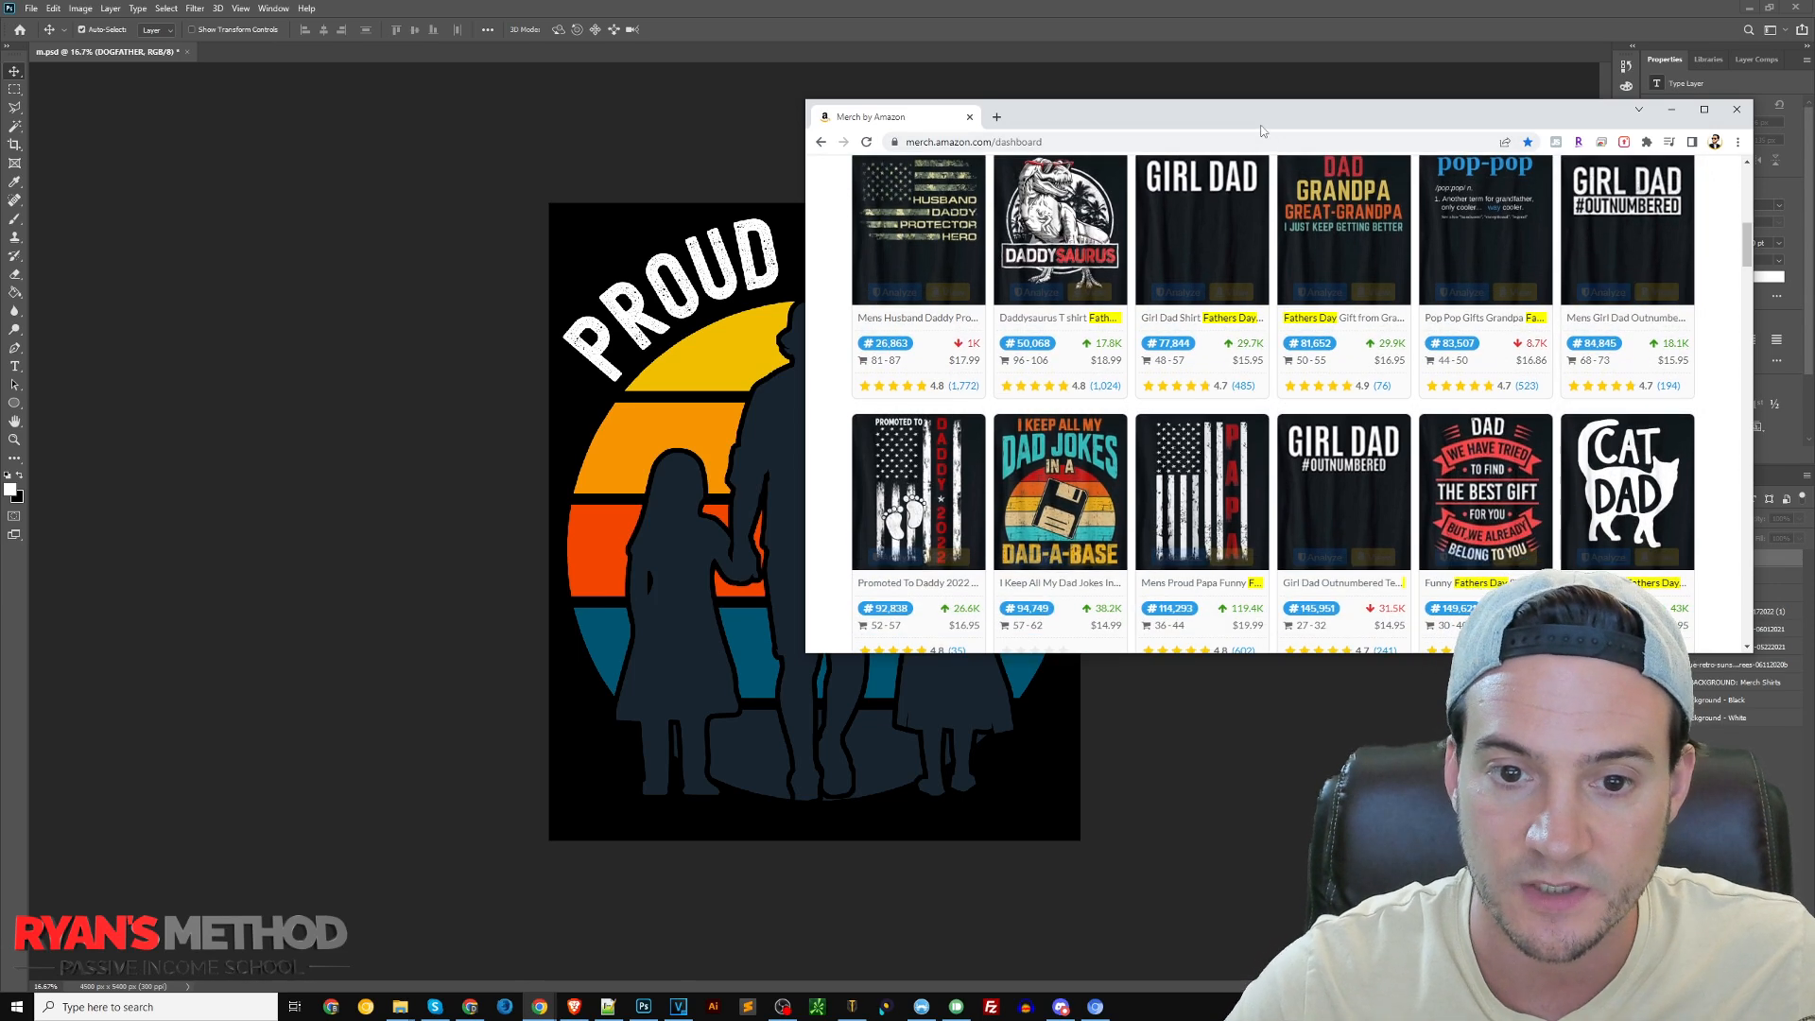
left_click_drag(1259, 131, 1814, 284)
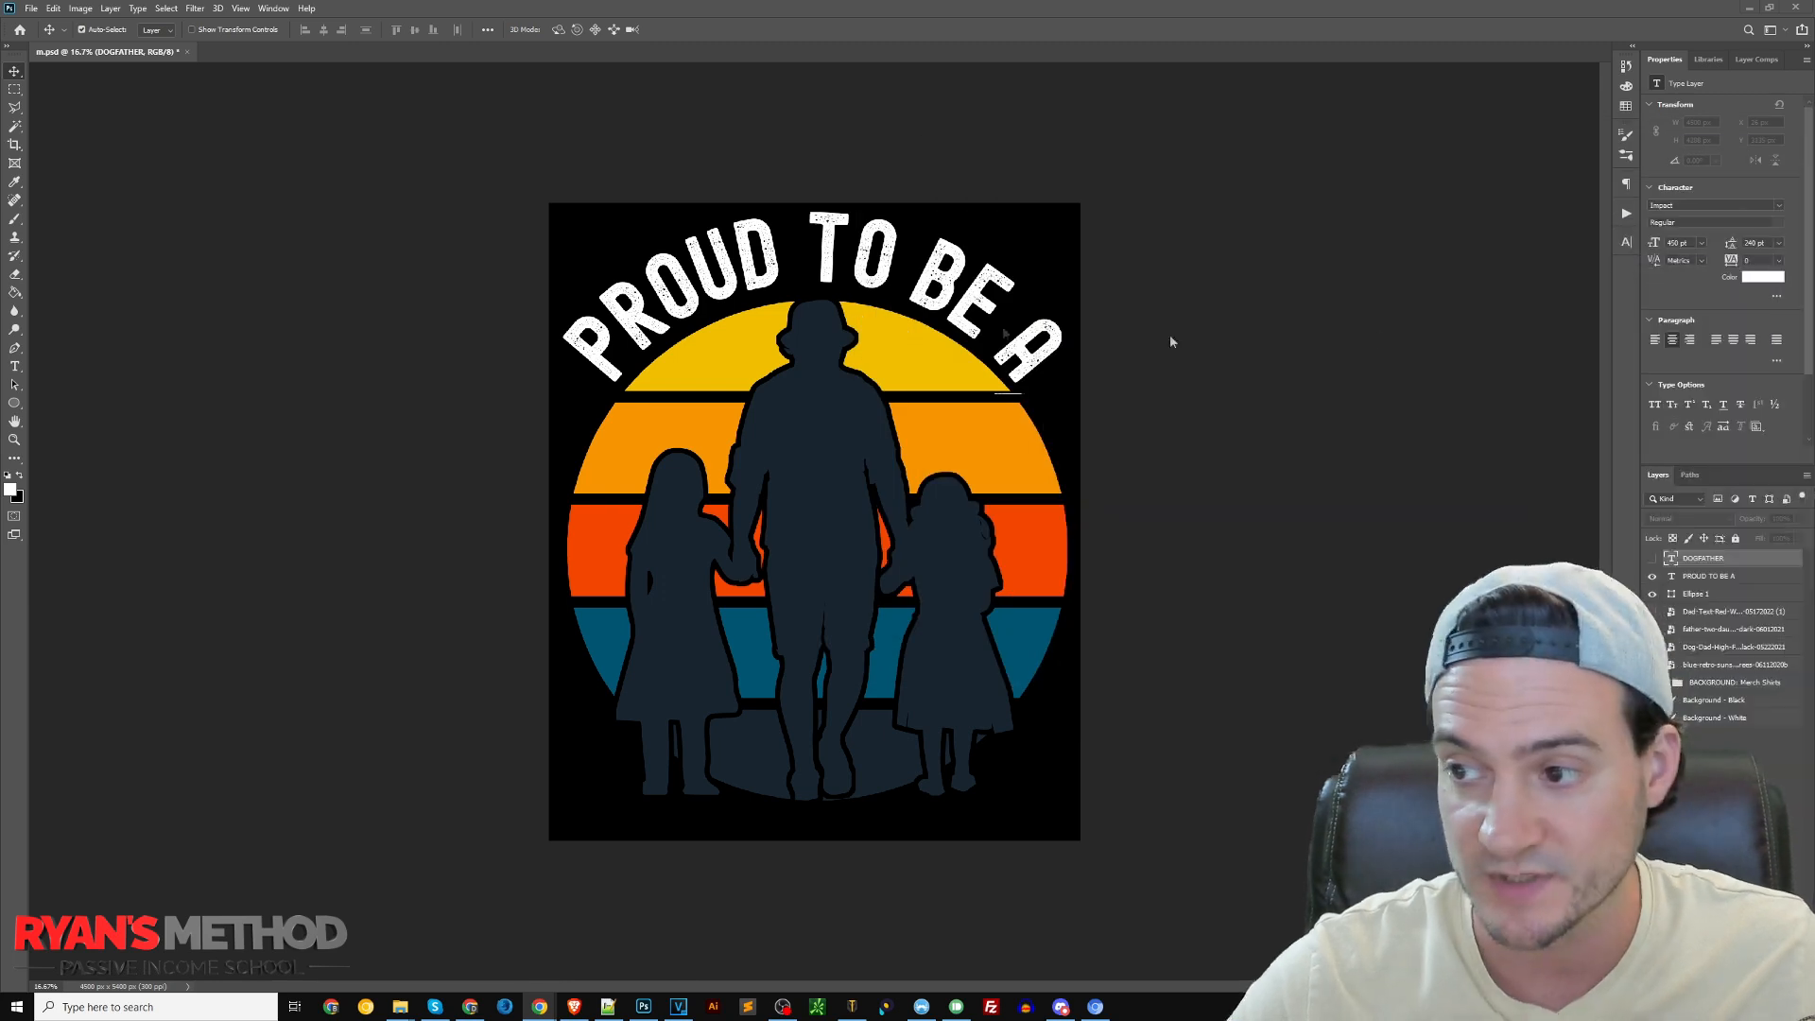
Change the curved text above the two-daughters sunset to "#GIRLDAD"
double_click(847, 271)
key("ctrl+a")
type("#GIRLDAD")
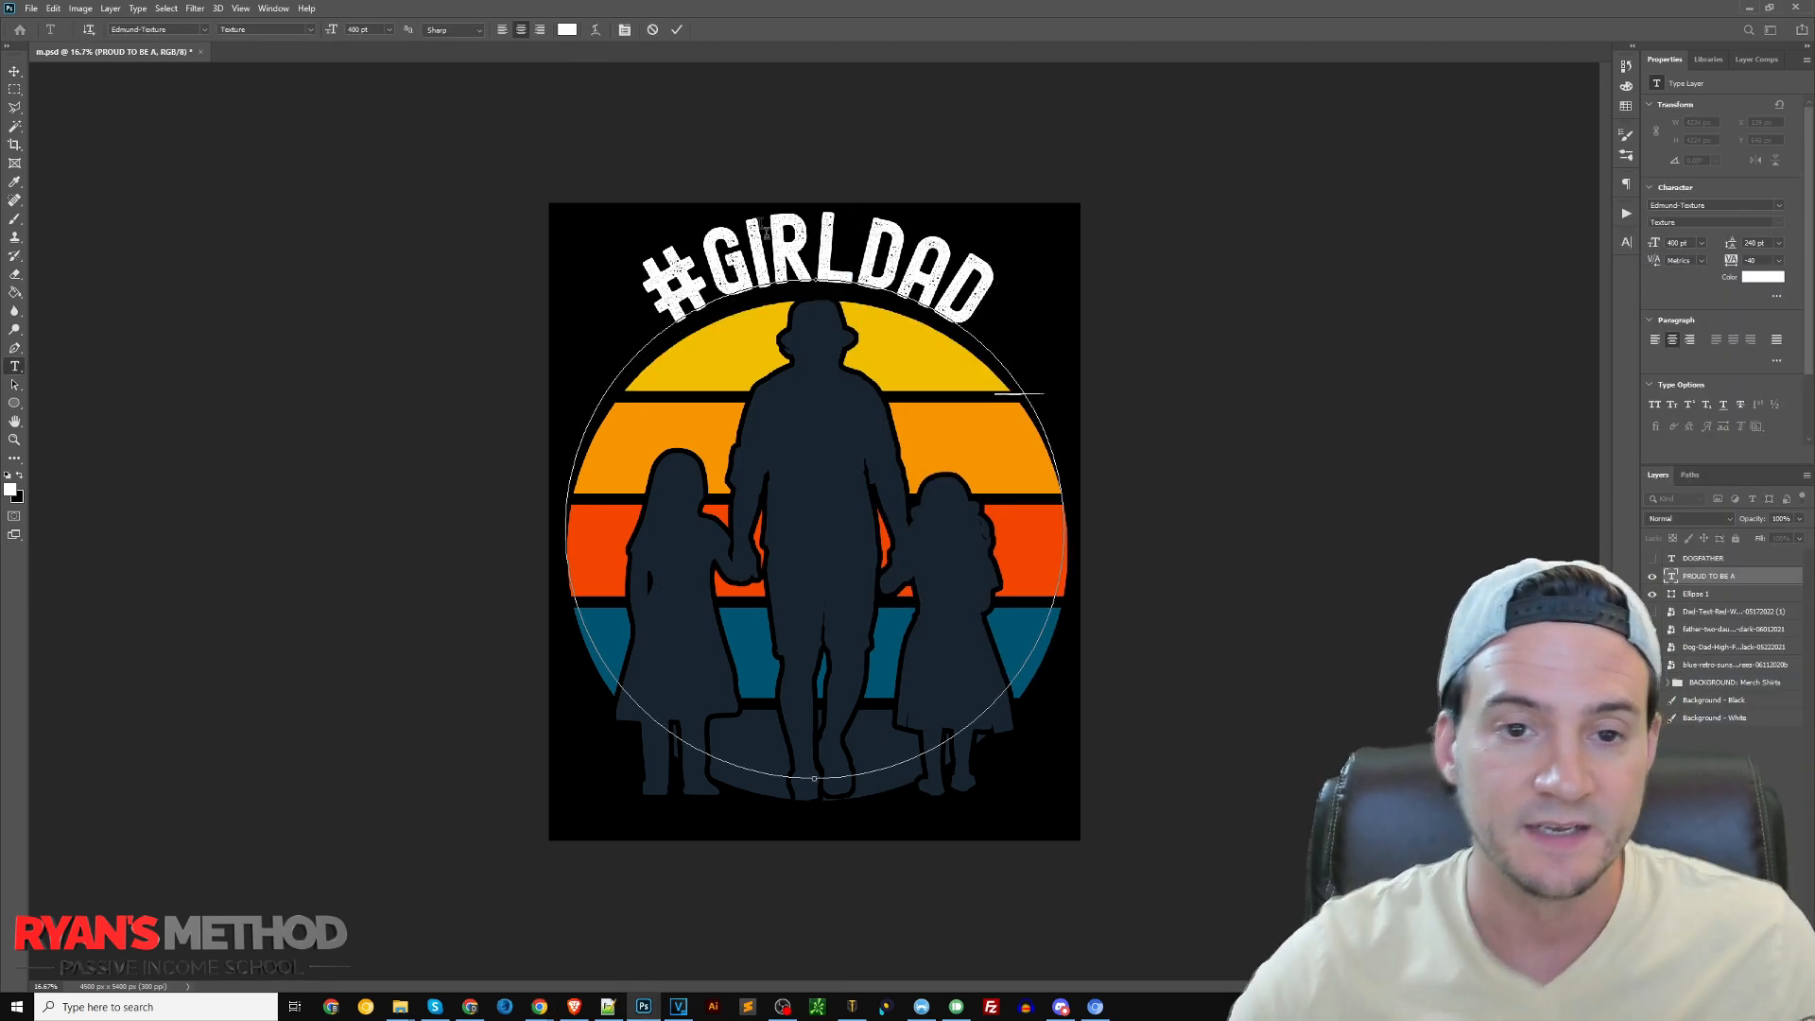
Set the "#GIRLDAD" text size to 460 pt and move the curved text slightly lower
key("ctrl+a")
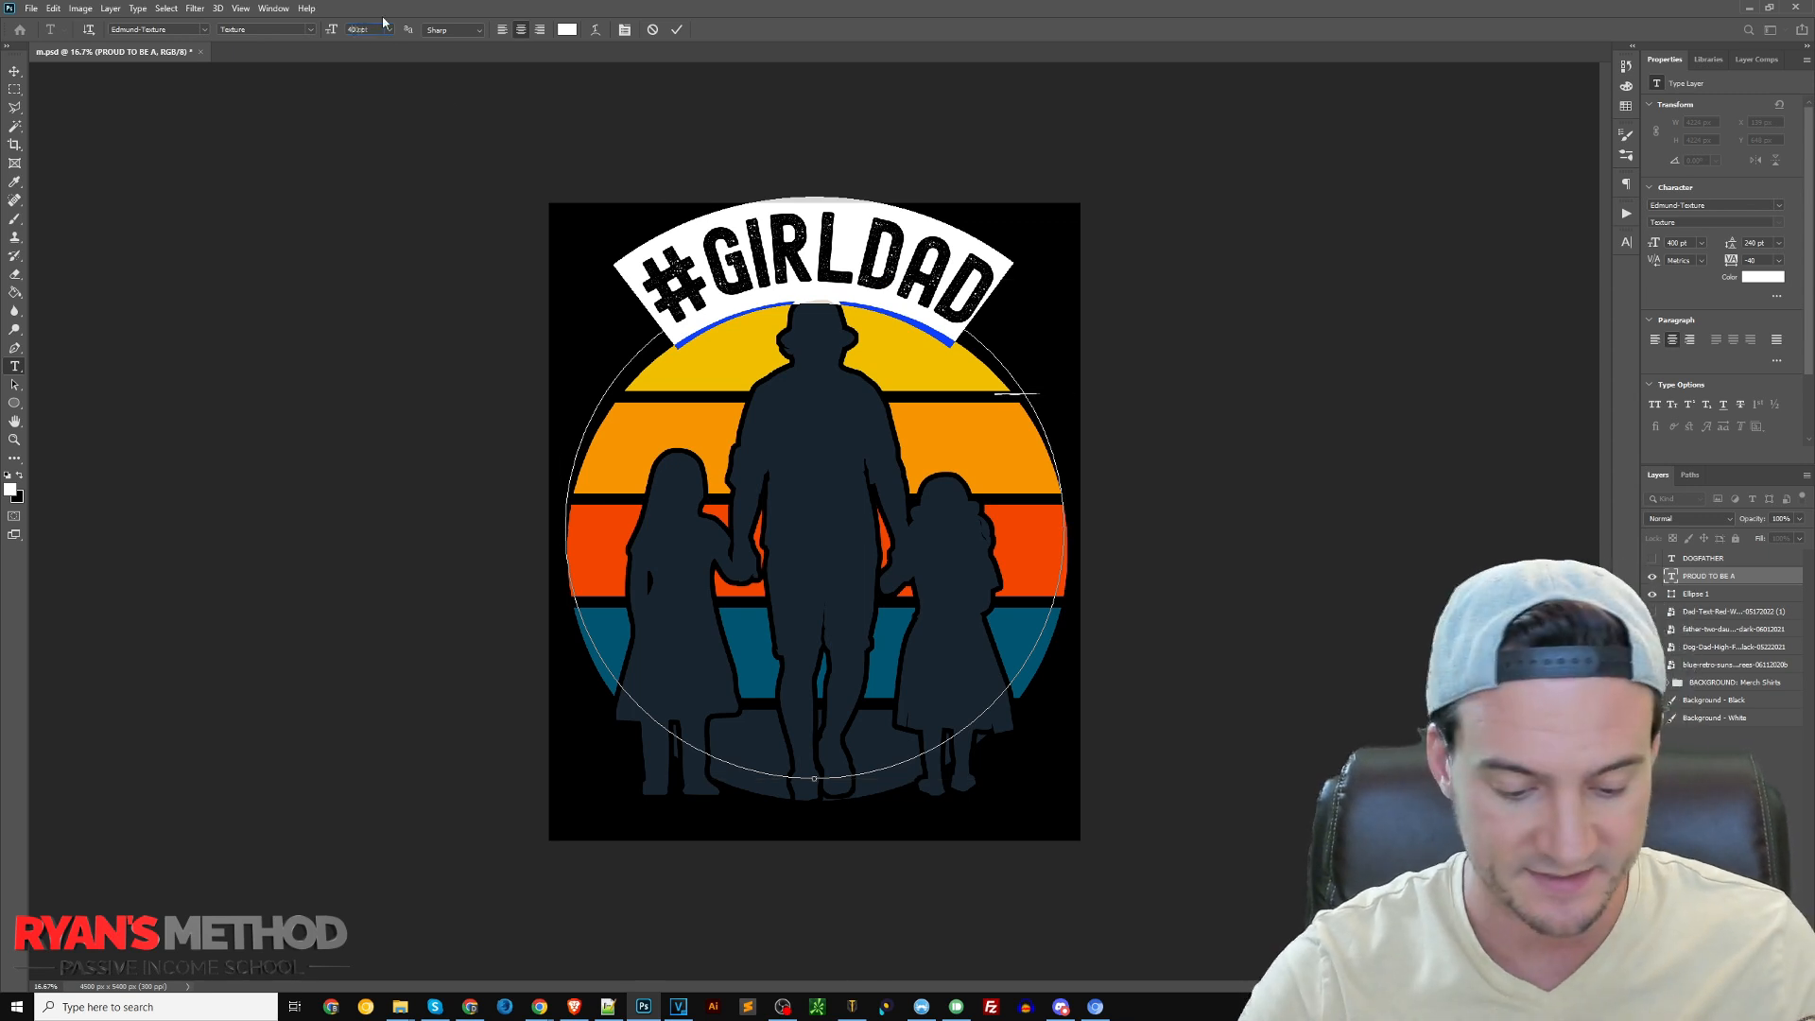
type("6")
left_click(14, 71)
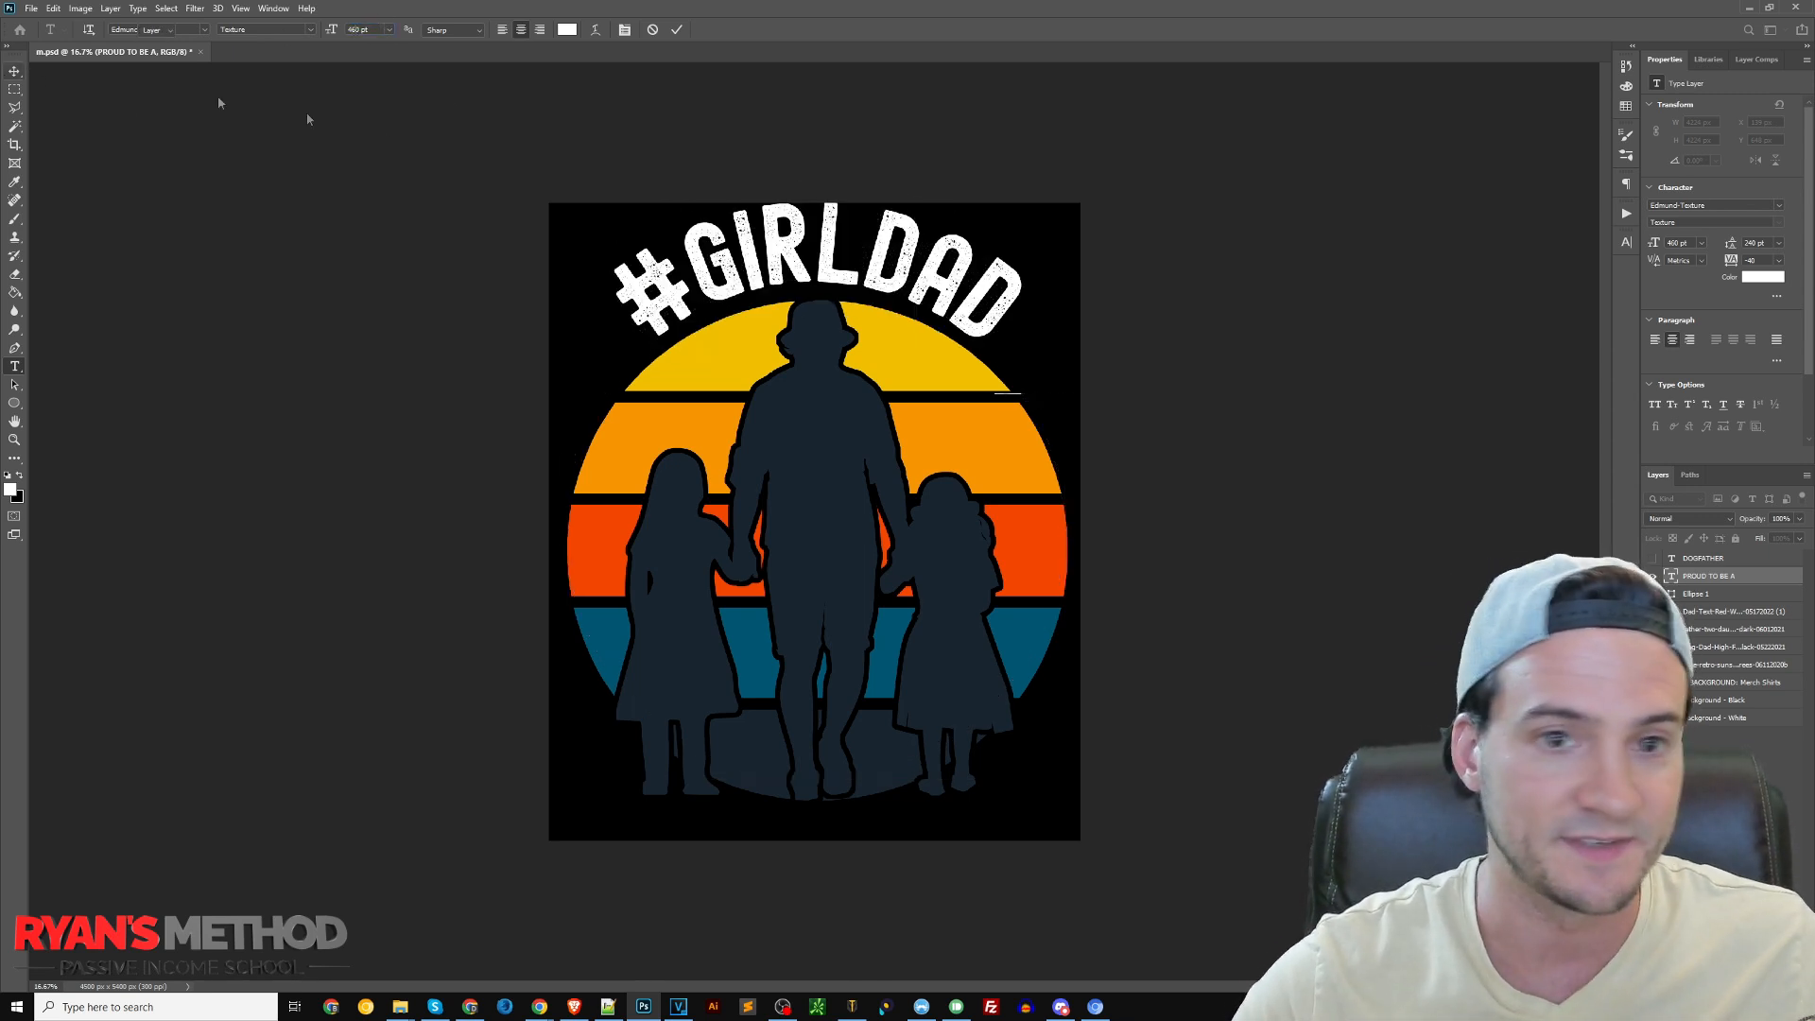
left_click_drag(833, 244, 830, 251)
left_click(957, 411)
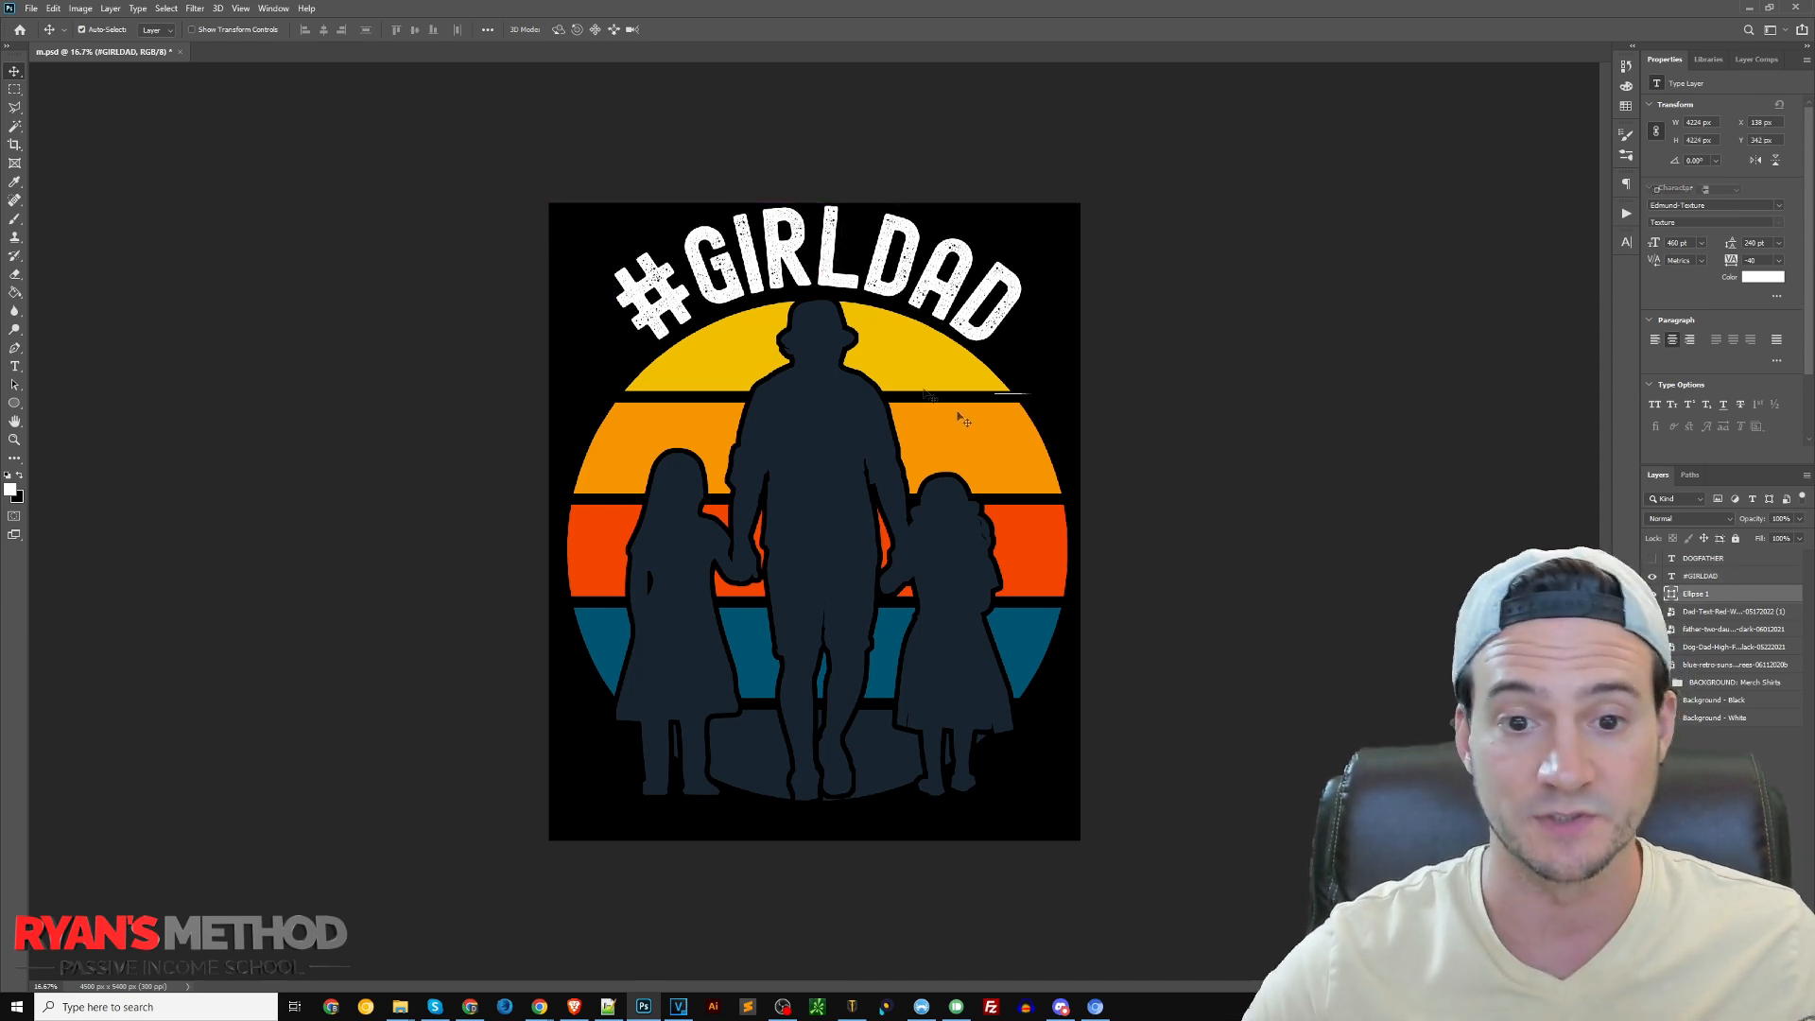
Recolour the "#GIRLDAD" text with the yellow (f1bf00) sampled from the uppermost sunset stripe
key("t")
left_click(979, 308)
key("ctrl+a")
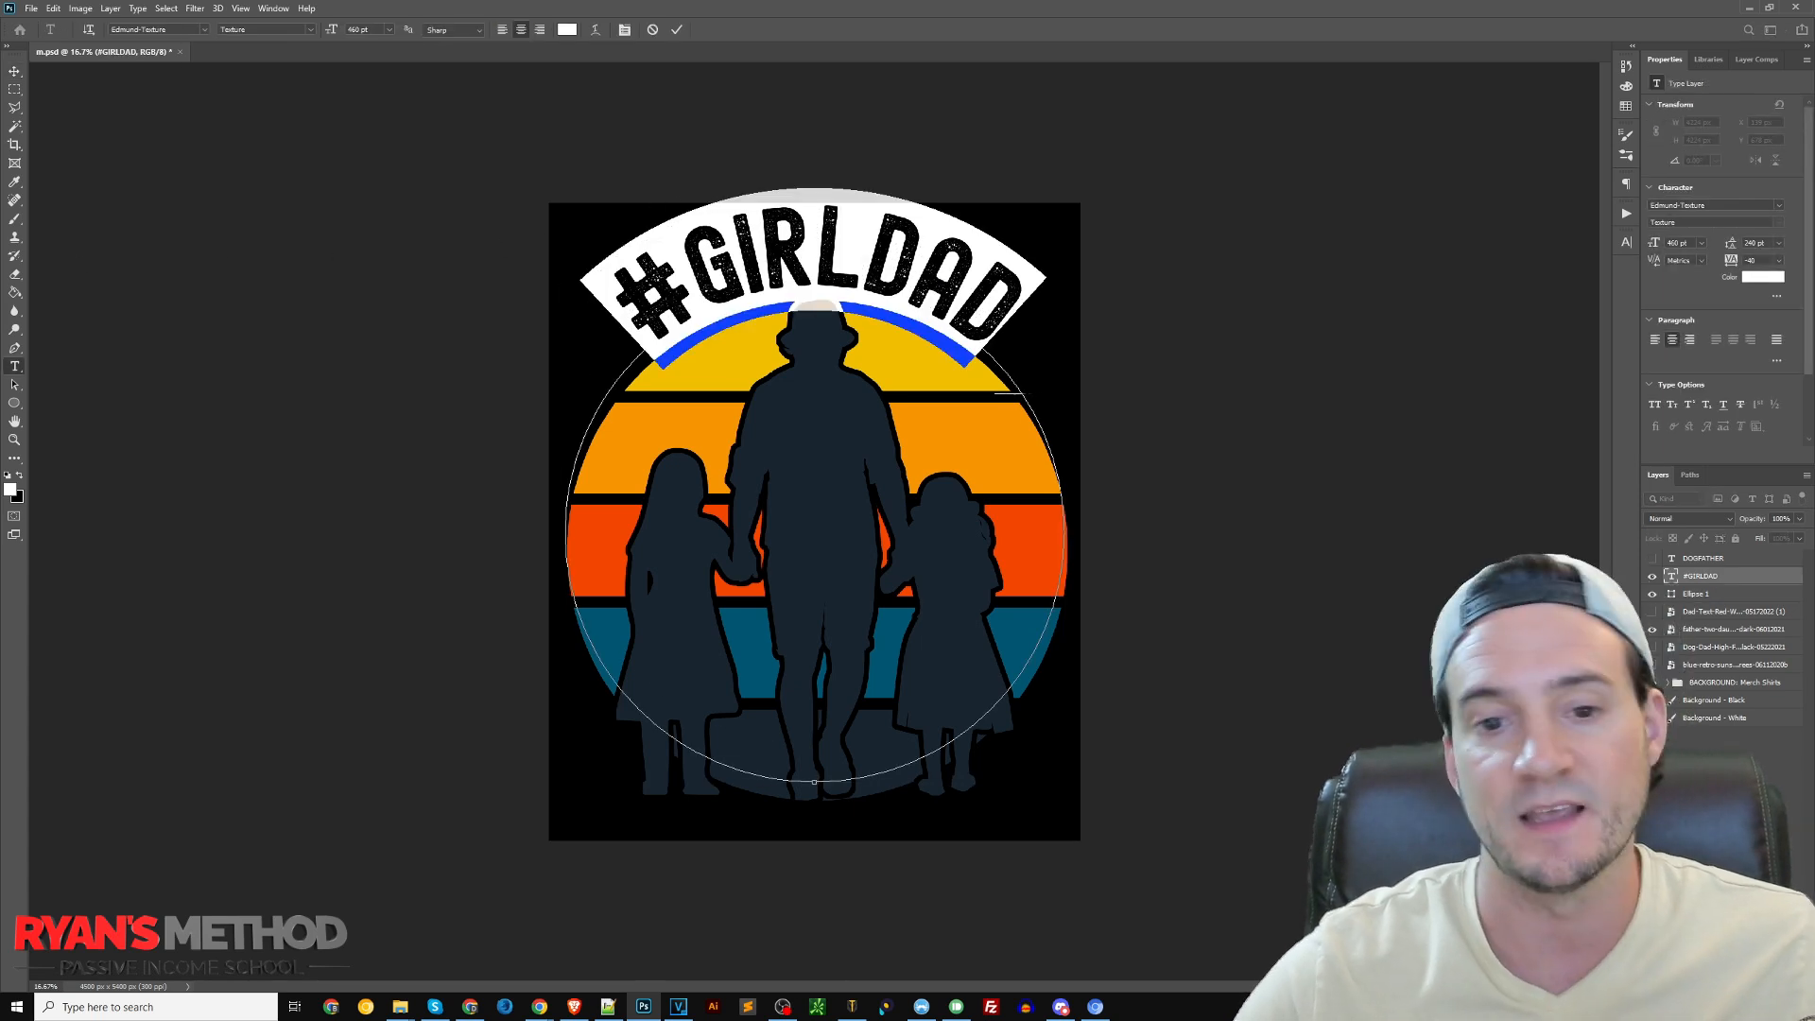
left_click(12, 489)
left_click(925, 389)
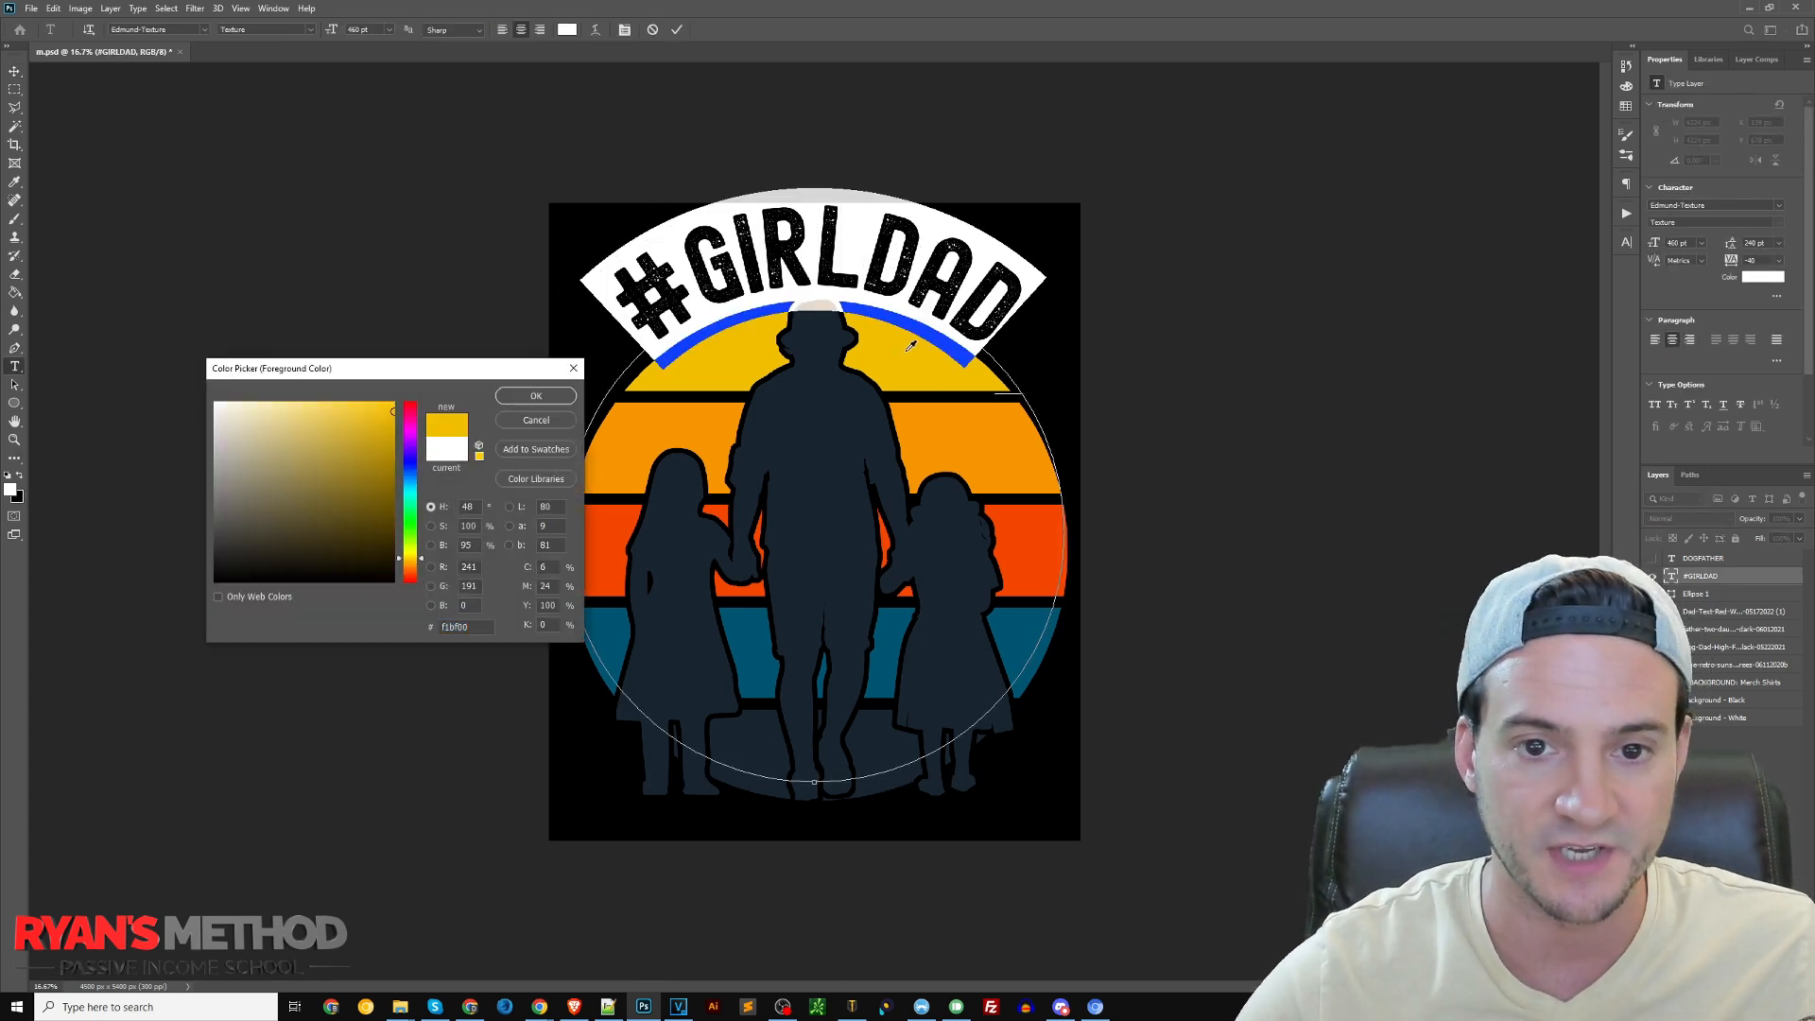
left_click(535, 396)
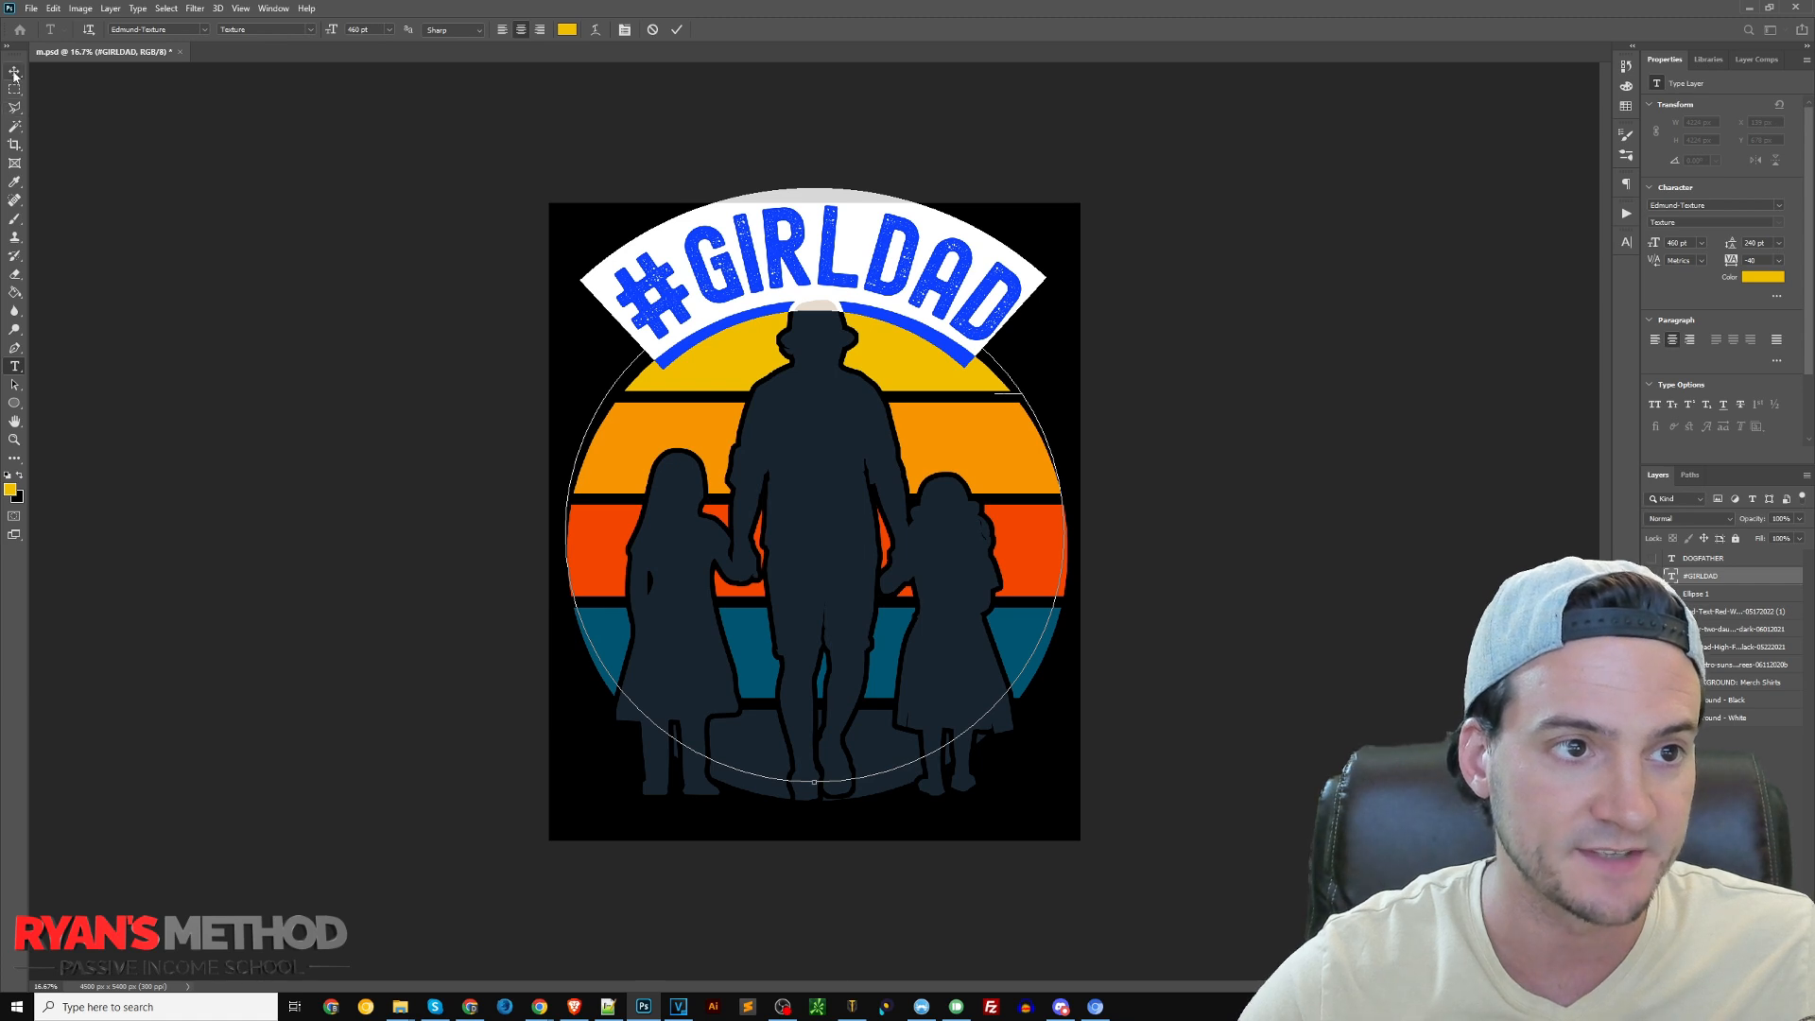
left_click(14, 71)
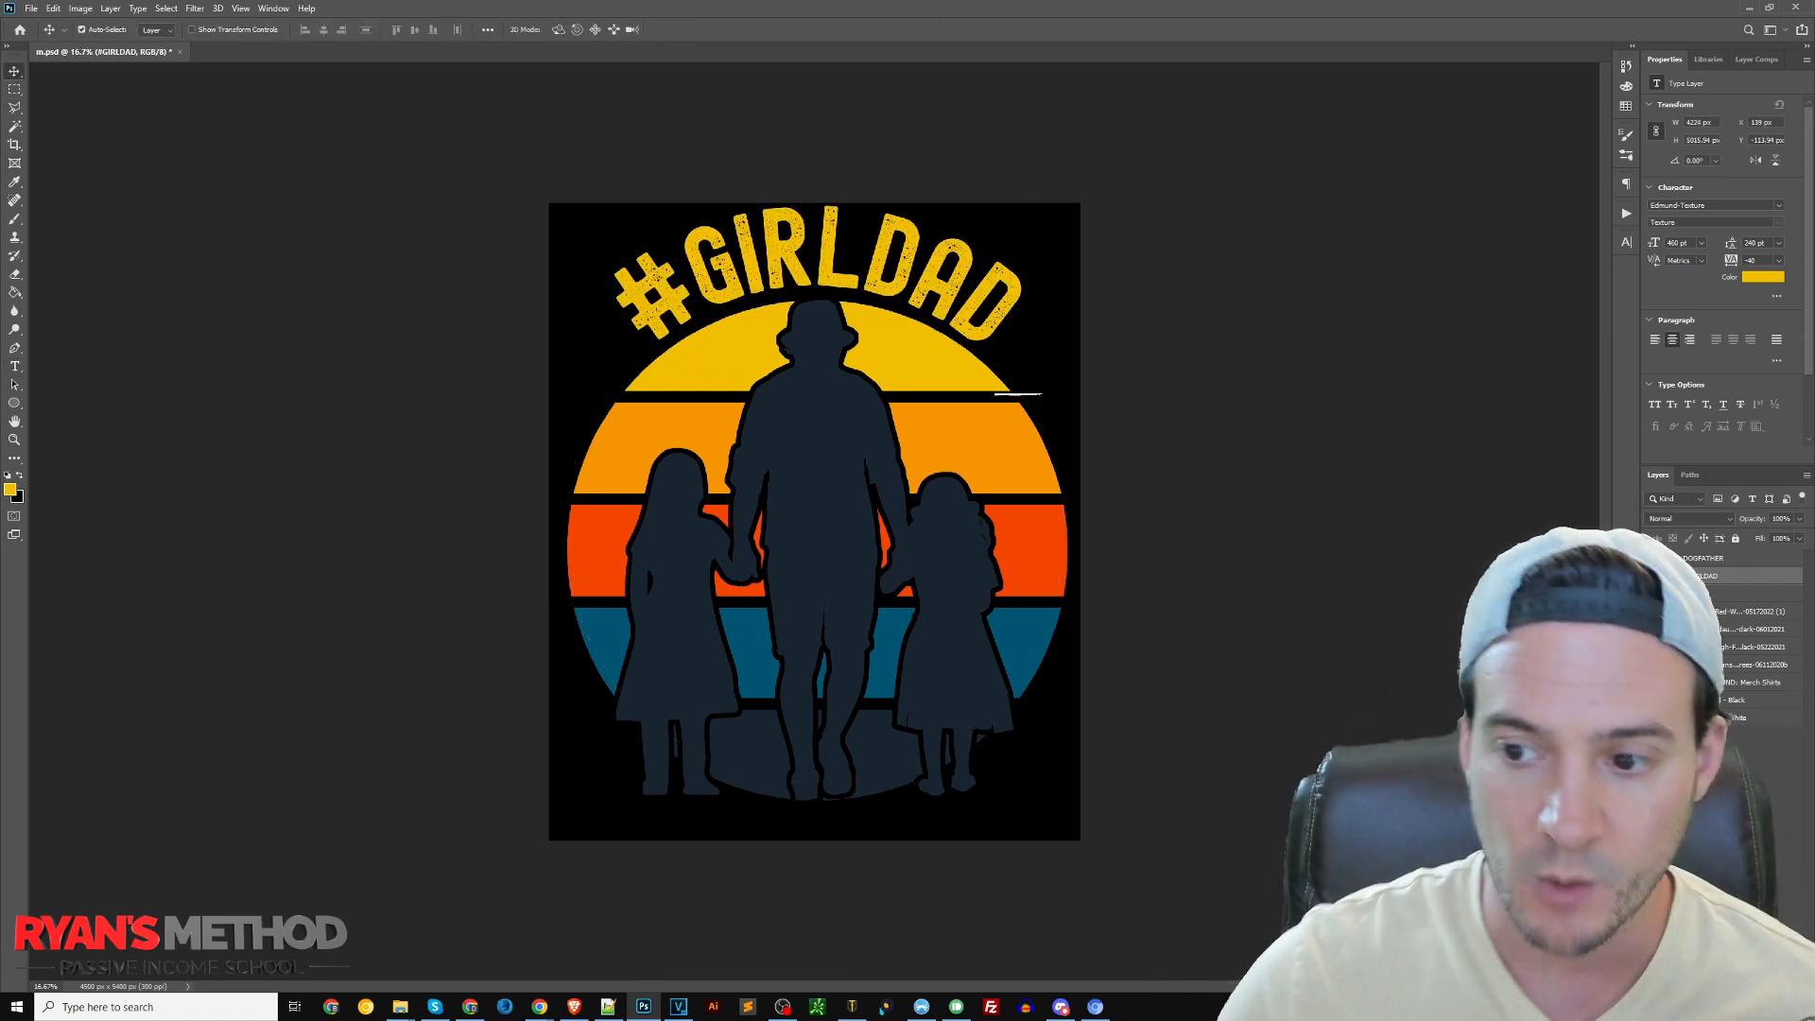
Apply a Hue/Saturation adjustment with hue -60 to the father-two-daughters graphic
left_click(1729, 629)
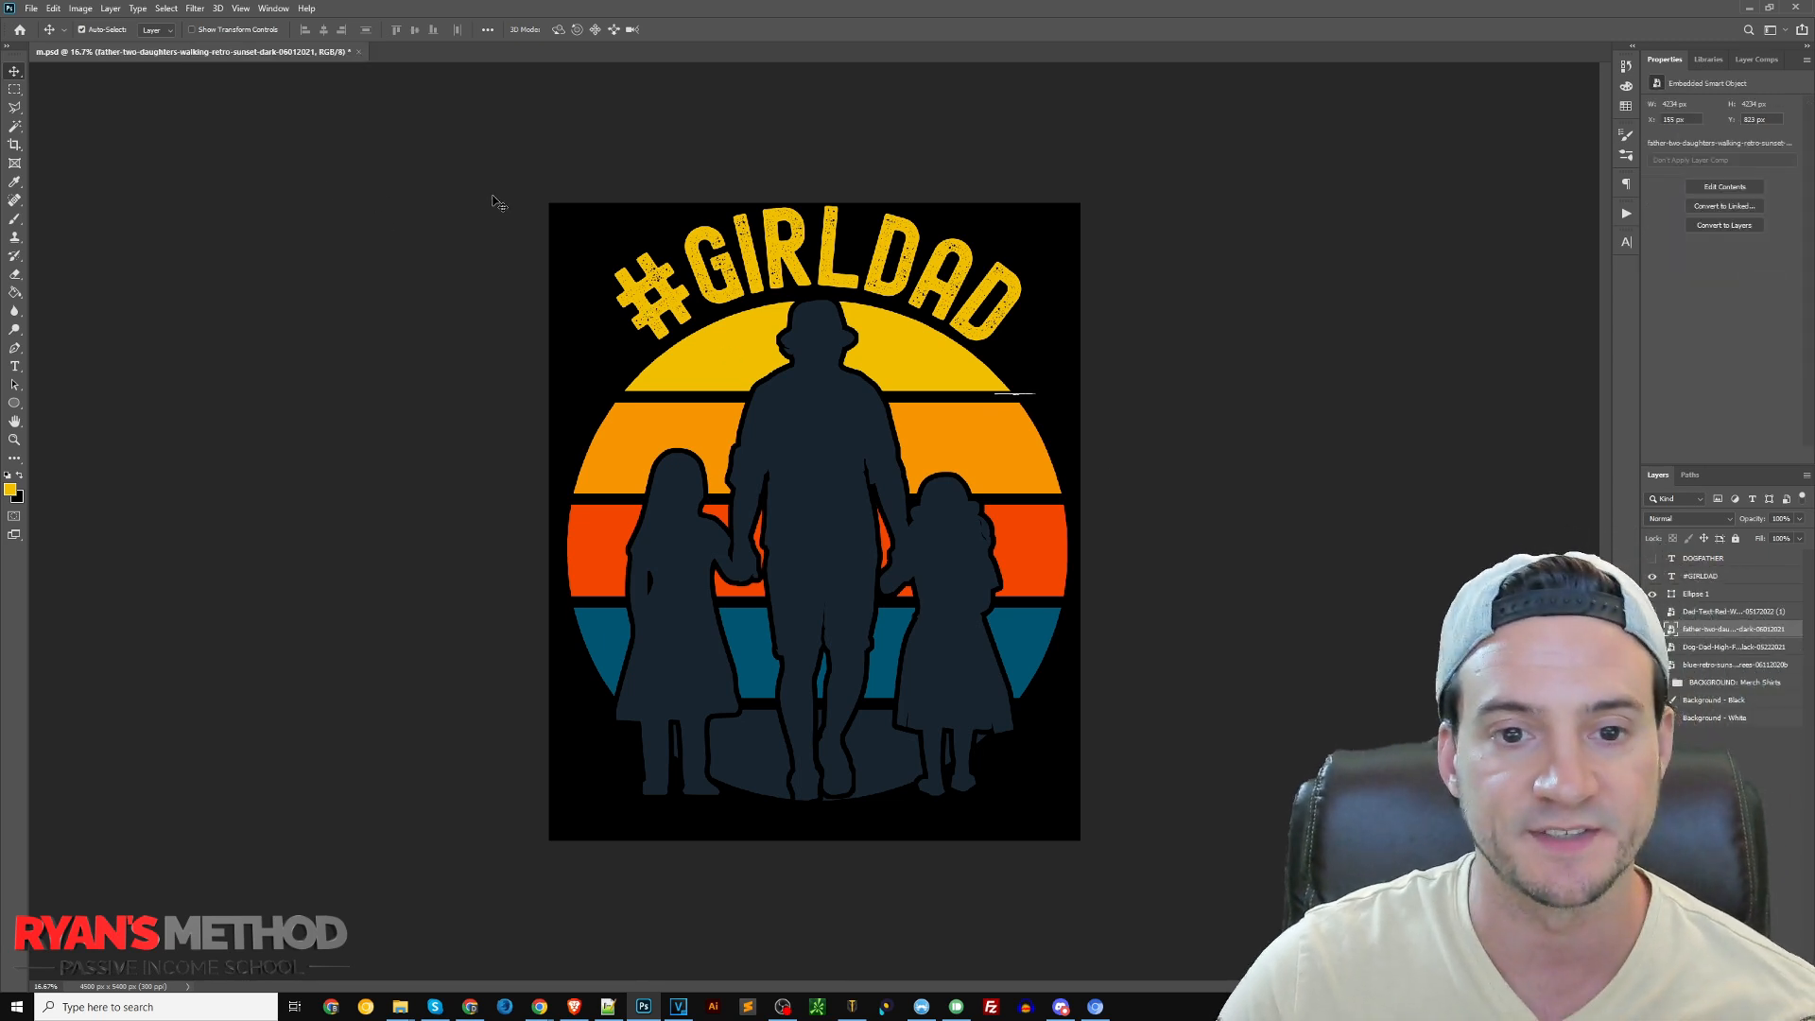
left_click(81, 9)
mouse_move(98, 47)
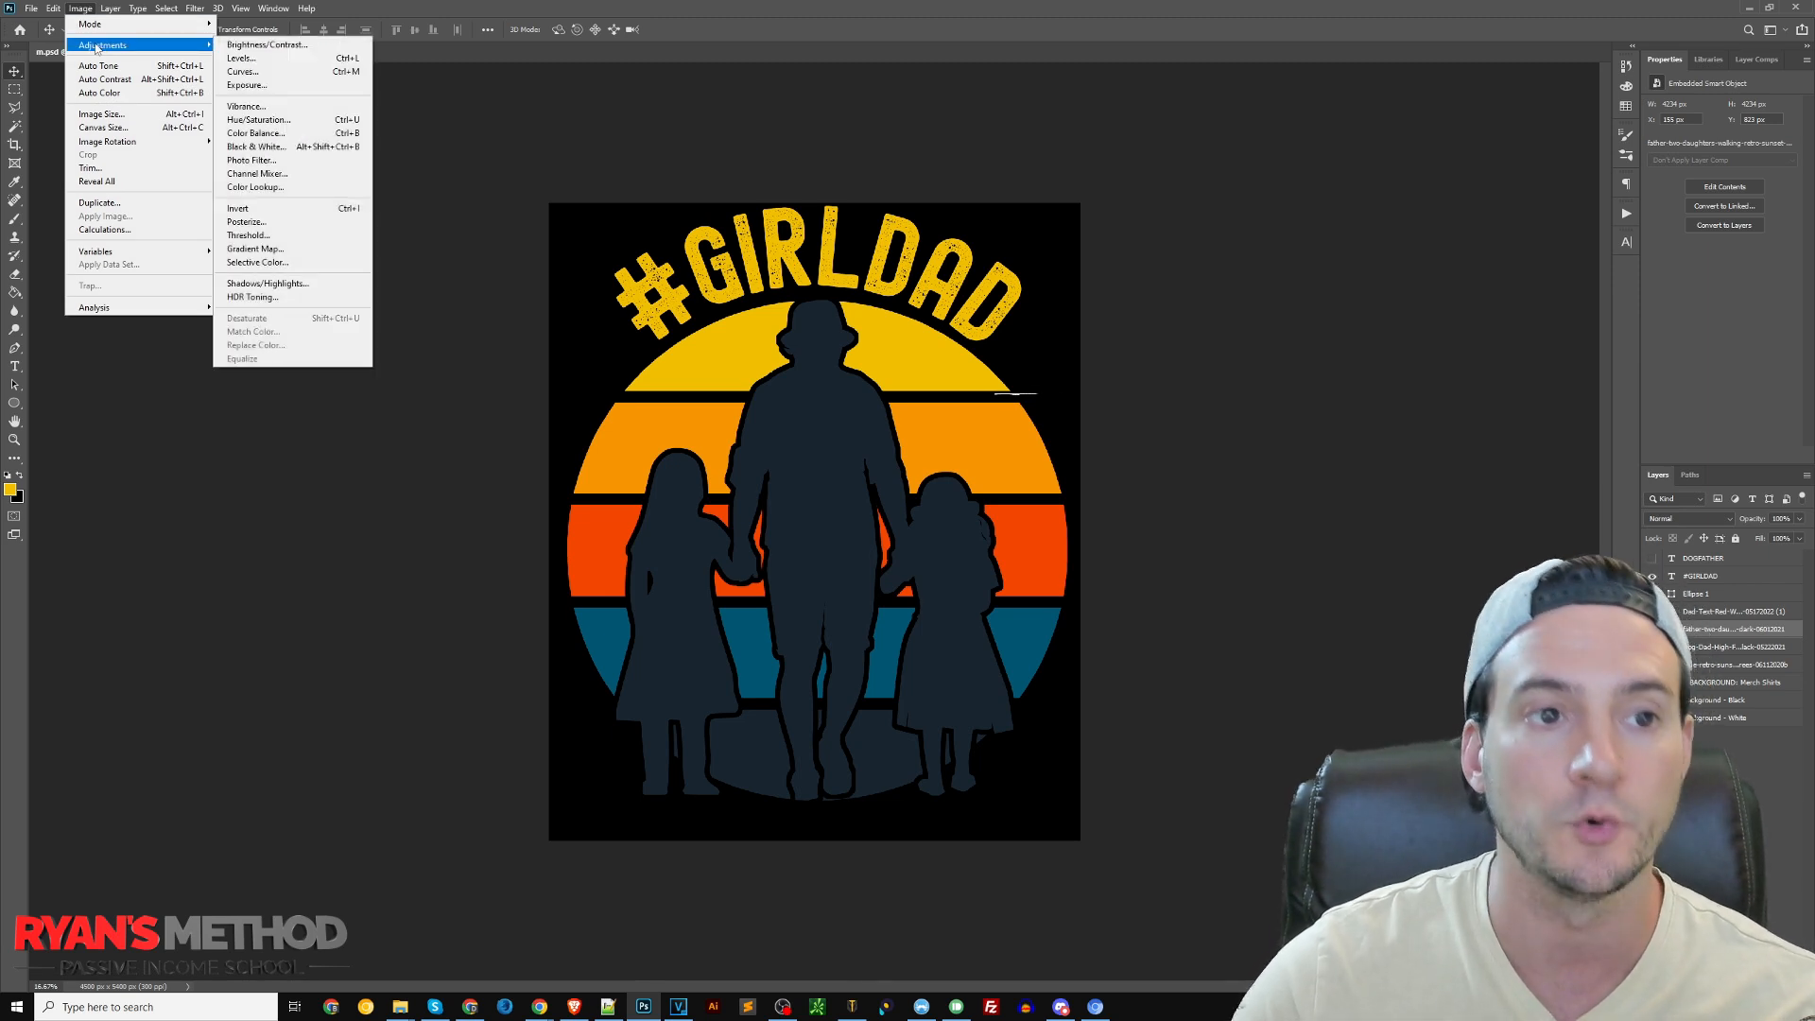
left_click(293, 121)
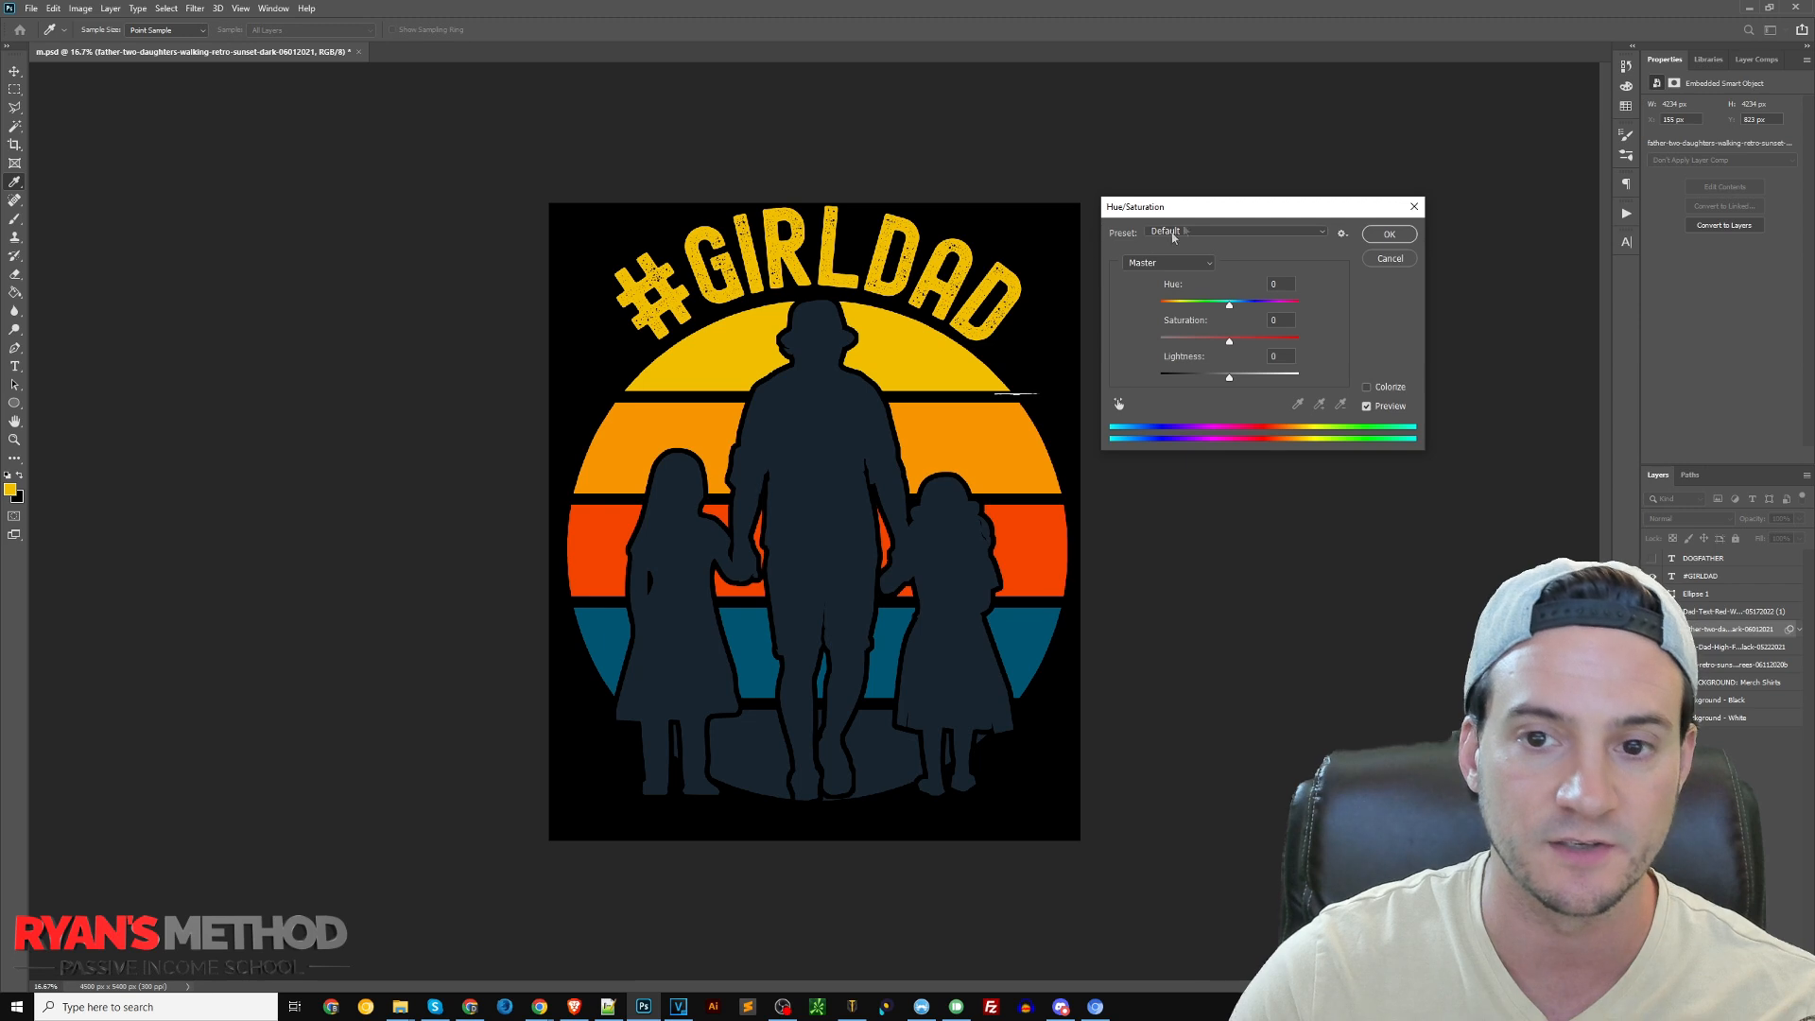
left_click_drag(1296, 216, 1371, 221)
mouse_move(1303, 310)
left_mouse_down()
mouse_move(1217, 315)
mouse_move(1387, 315)
mouse_move(1271, 320)
left_mouse_up()
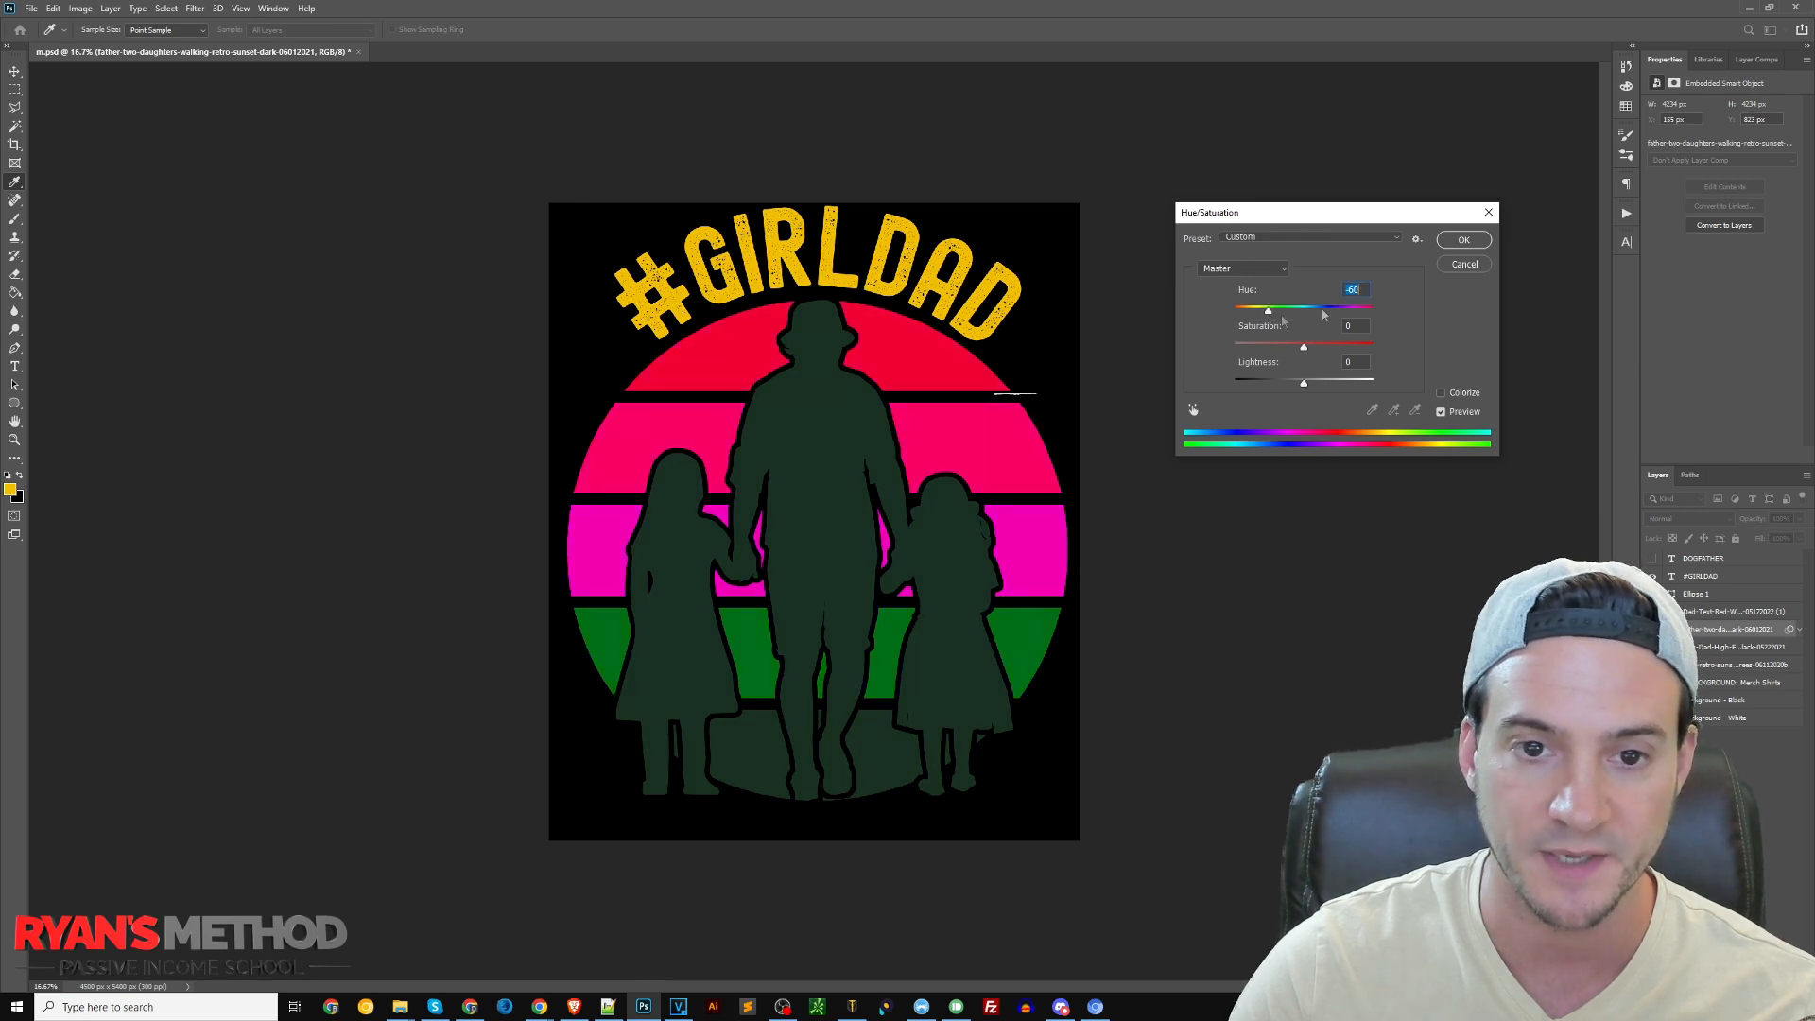
left_click(1463, 239)
Recolour the "#GIRLDAD" text with the red sampled from the uppermost sunset stripe
double_click(936, 288)
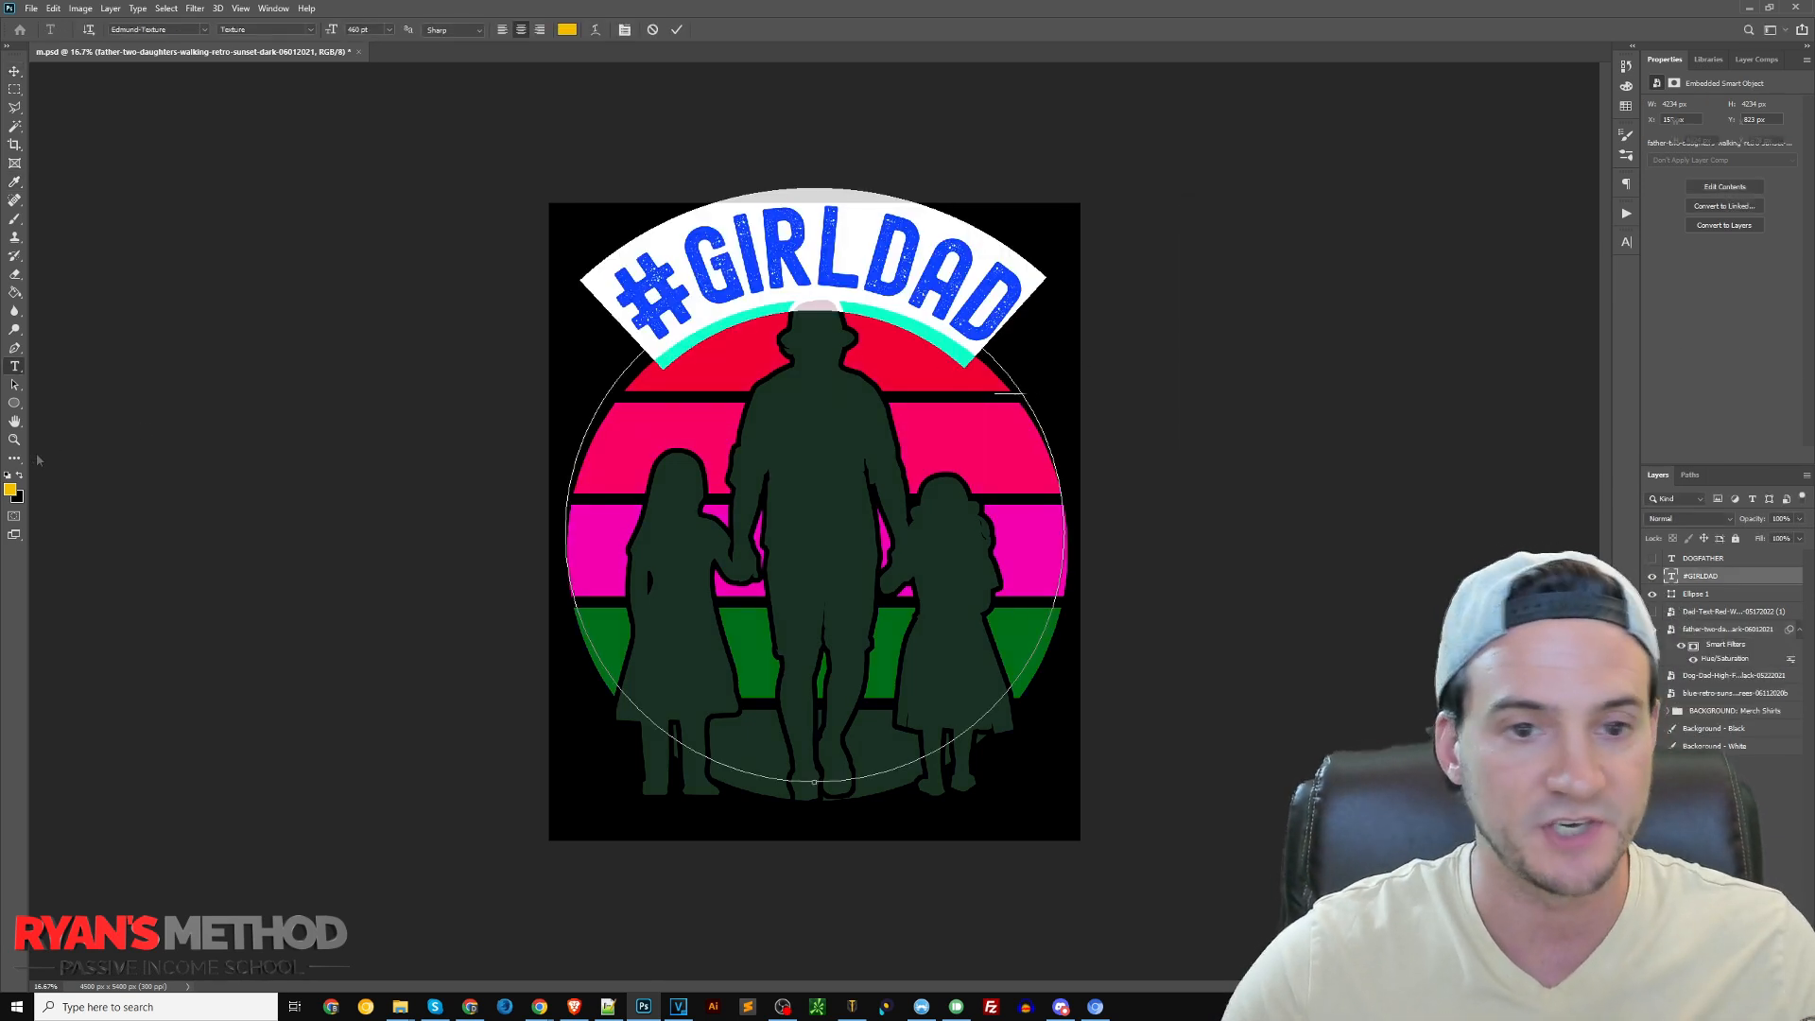
left_click(9, 489)
left_click(733, 372)
left_click(535, 396)
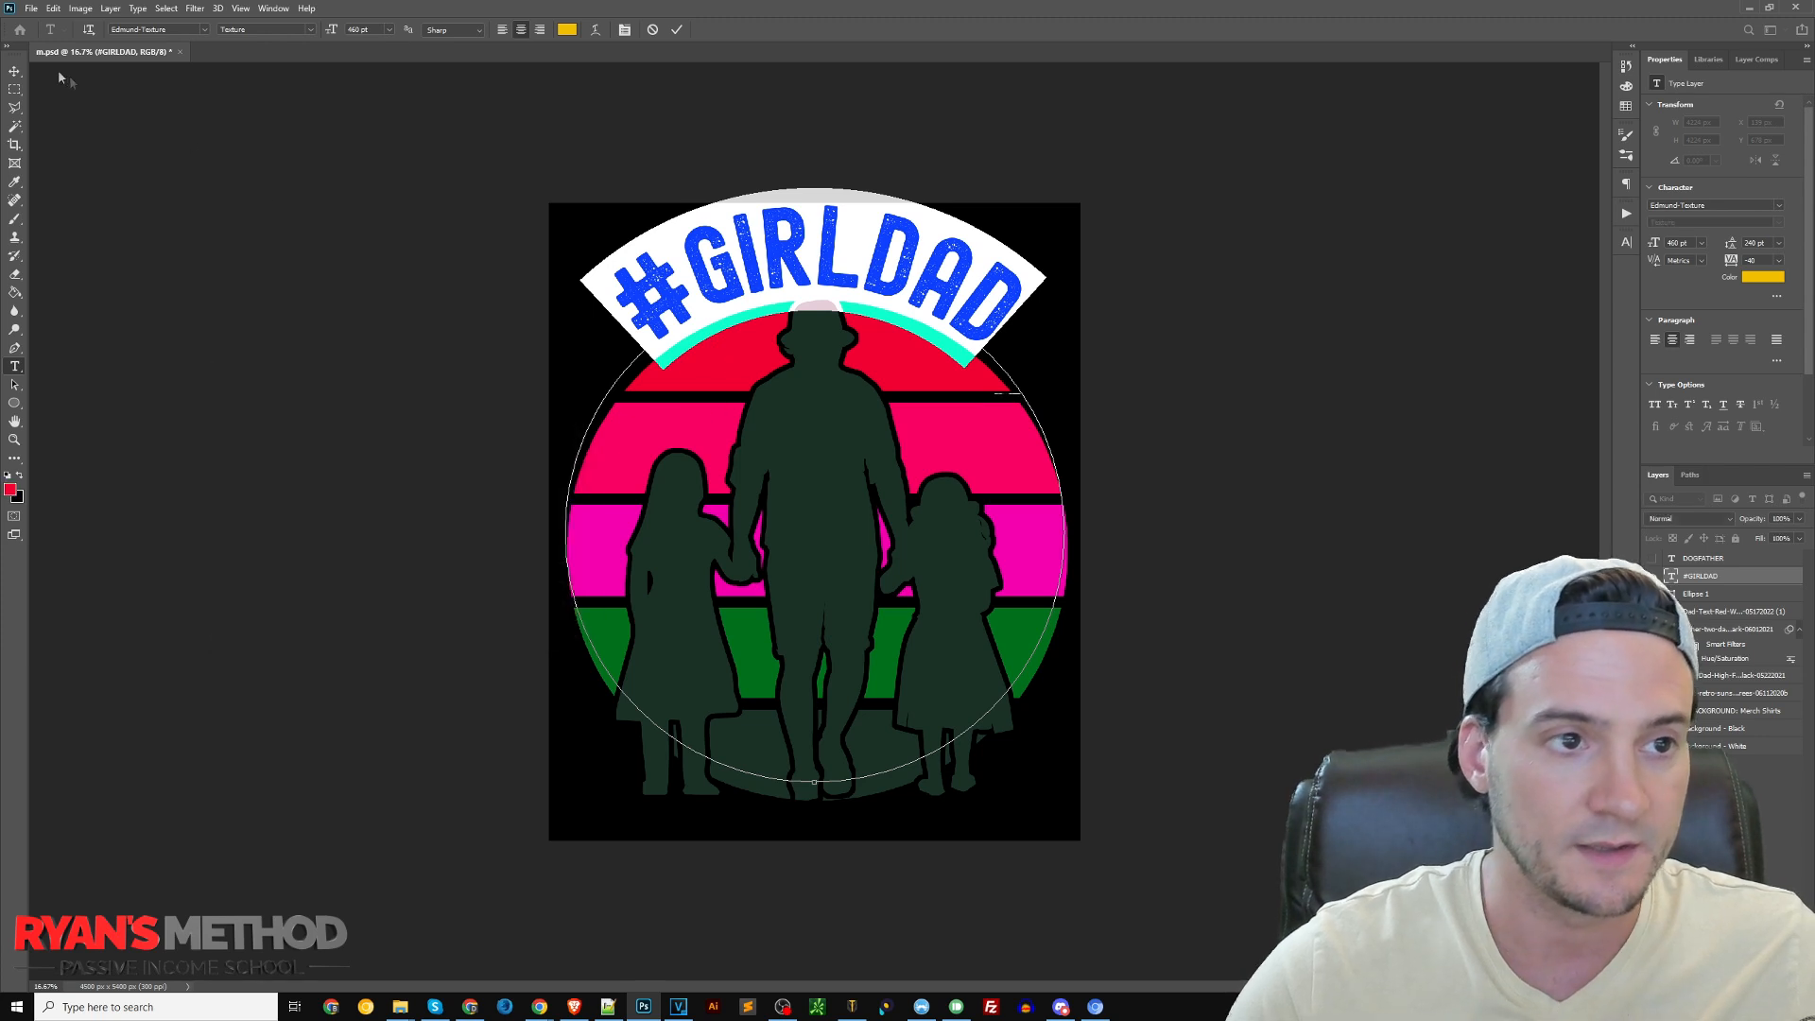
left_click(14, 71)
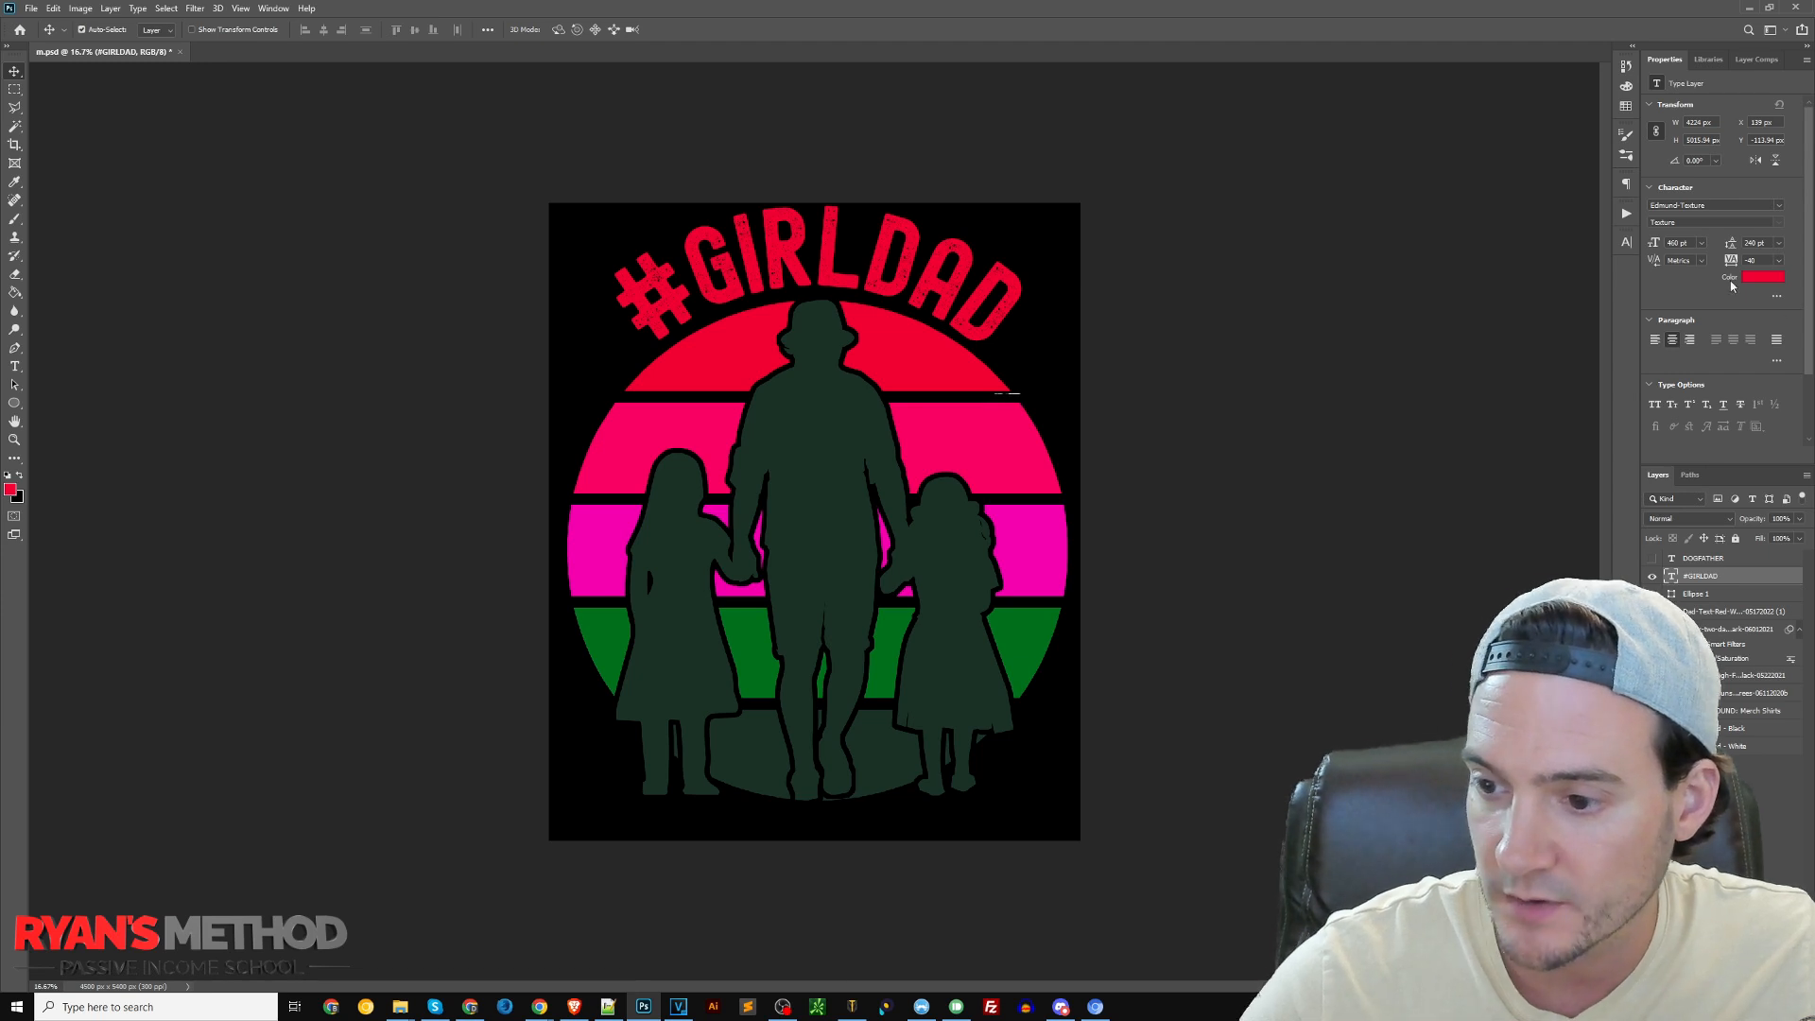
Change the curved text to "PROMOTED TO" and reduce its font size so it fits within the canvas
double_click(915, 257)
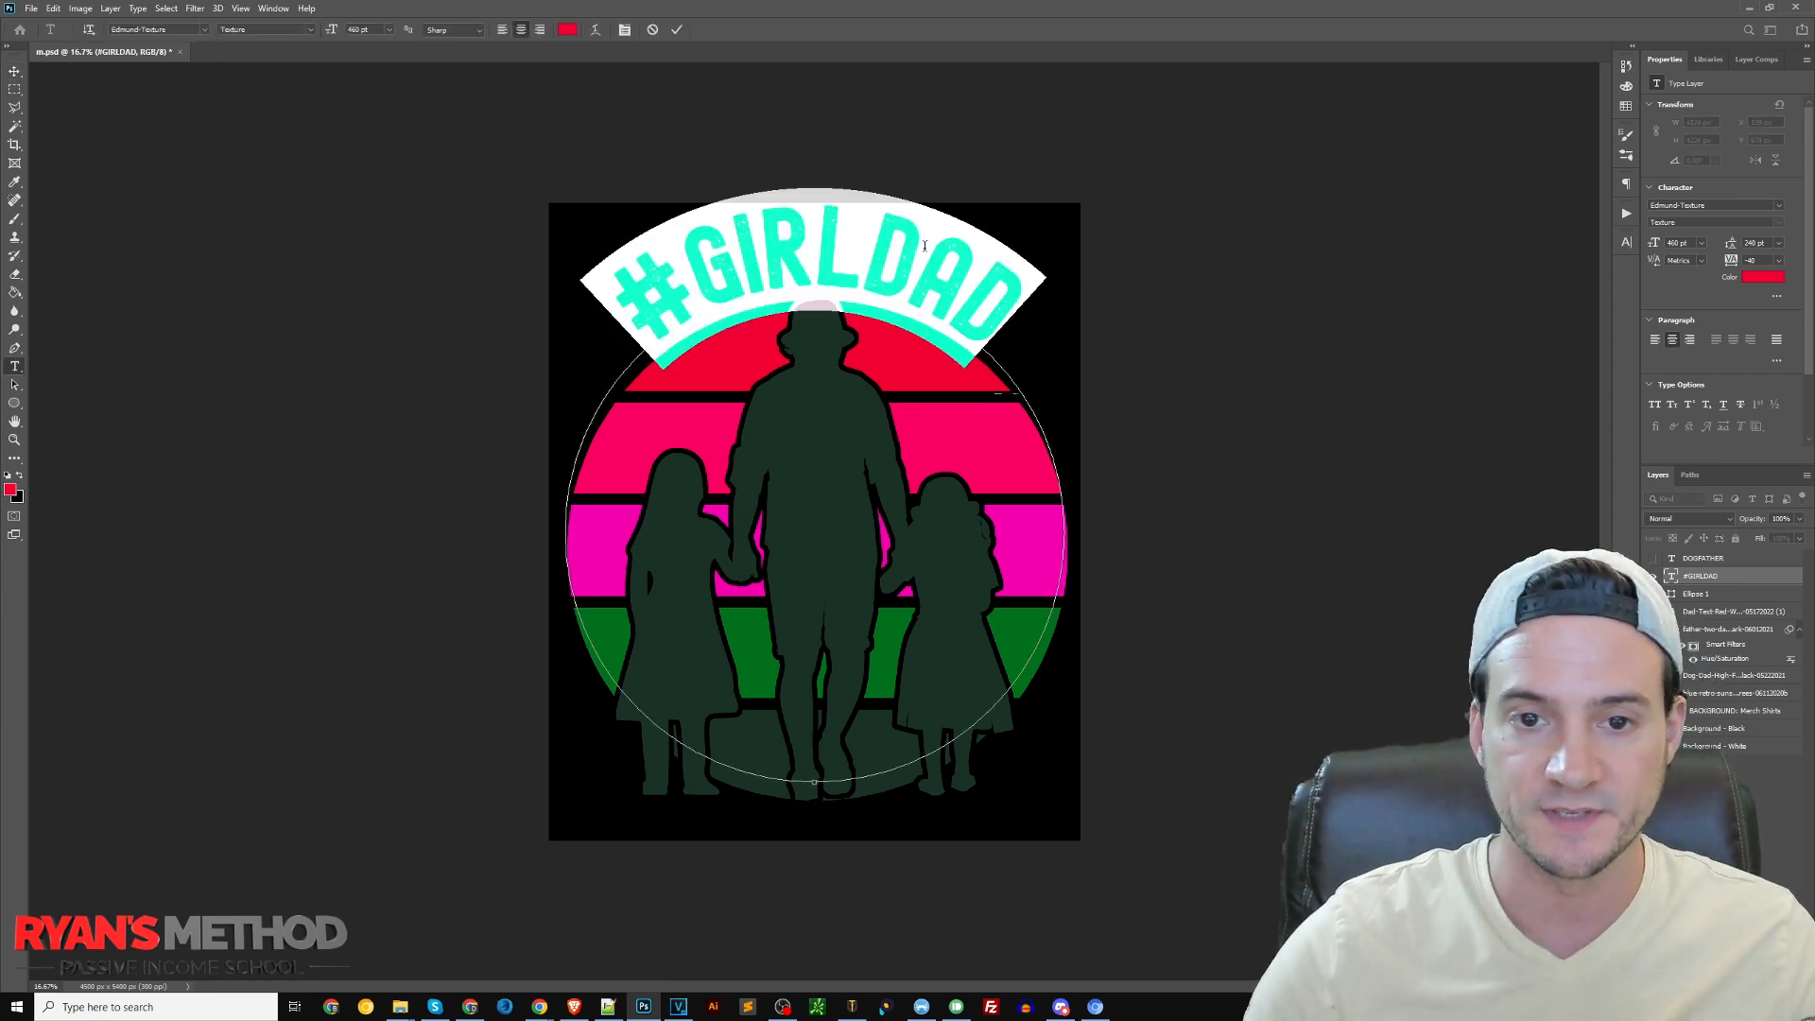
type("PROMOTED TO")
key("ctrl+a")
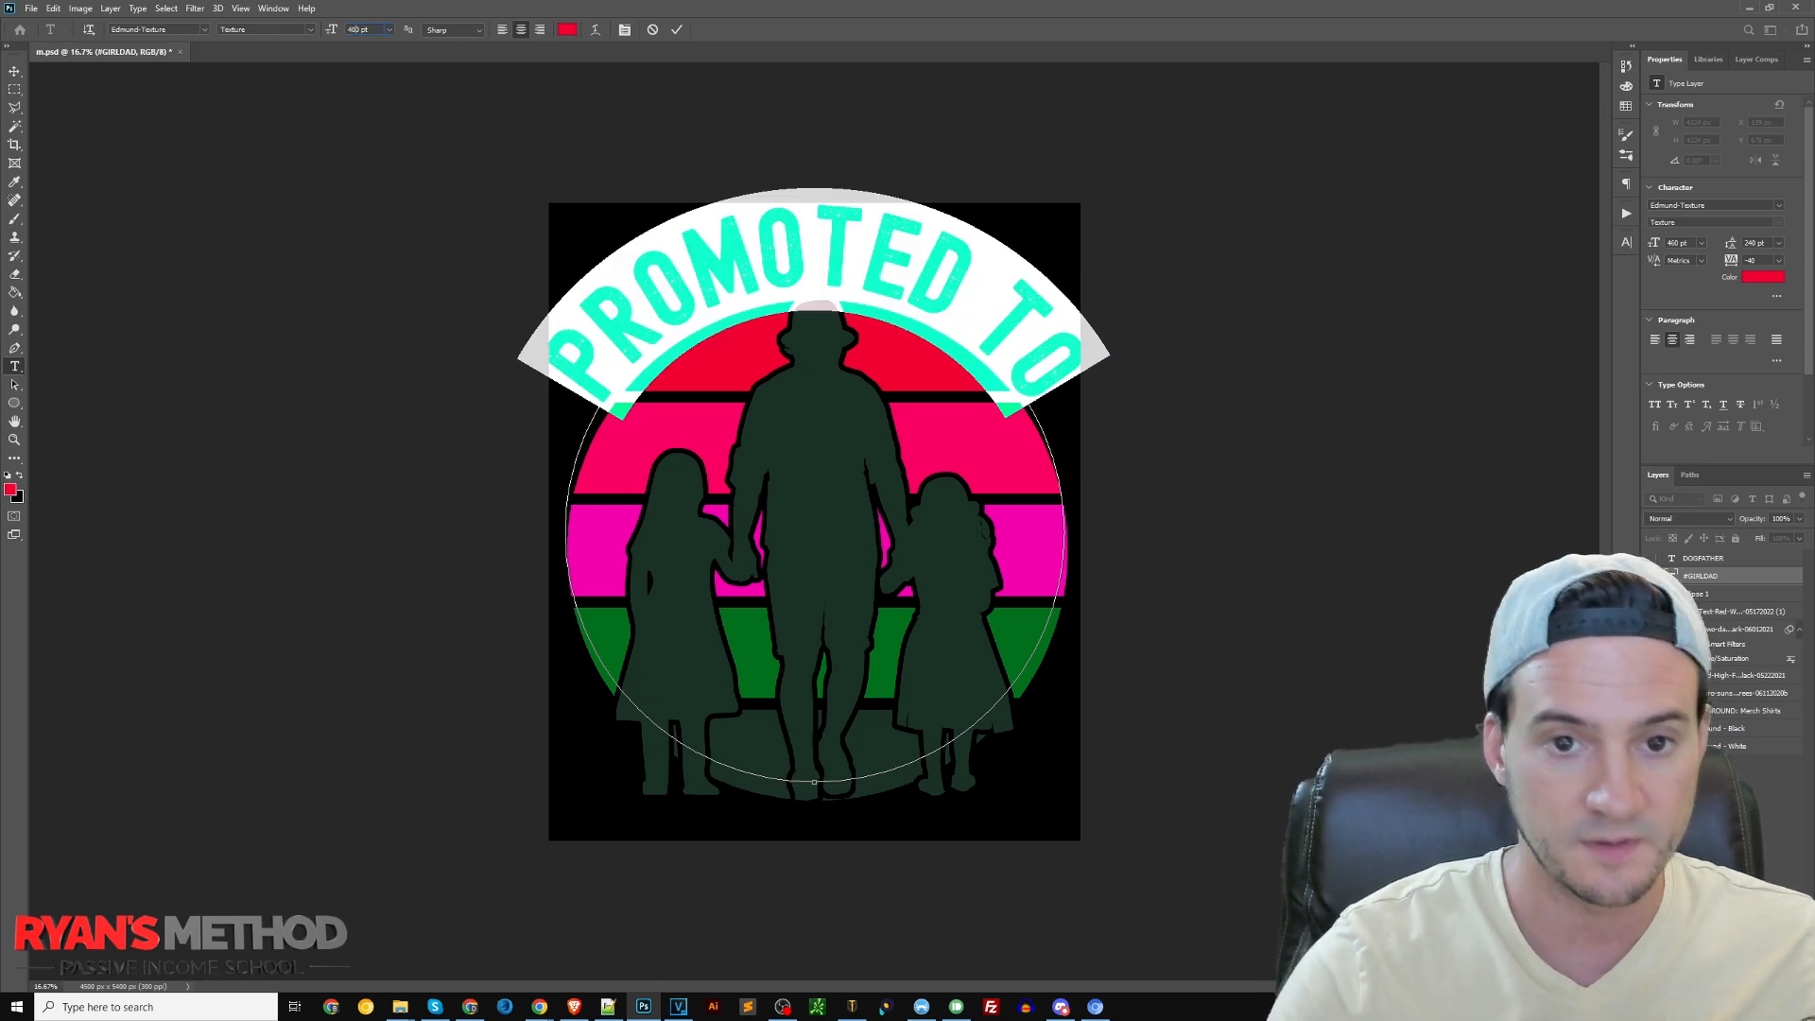
key("Return")
left_click(15, 73)
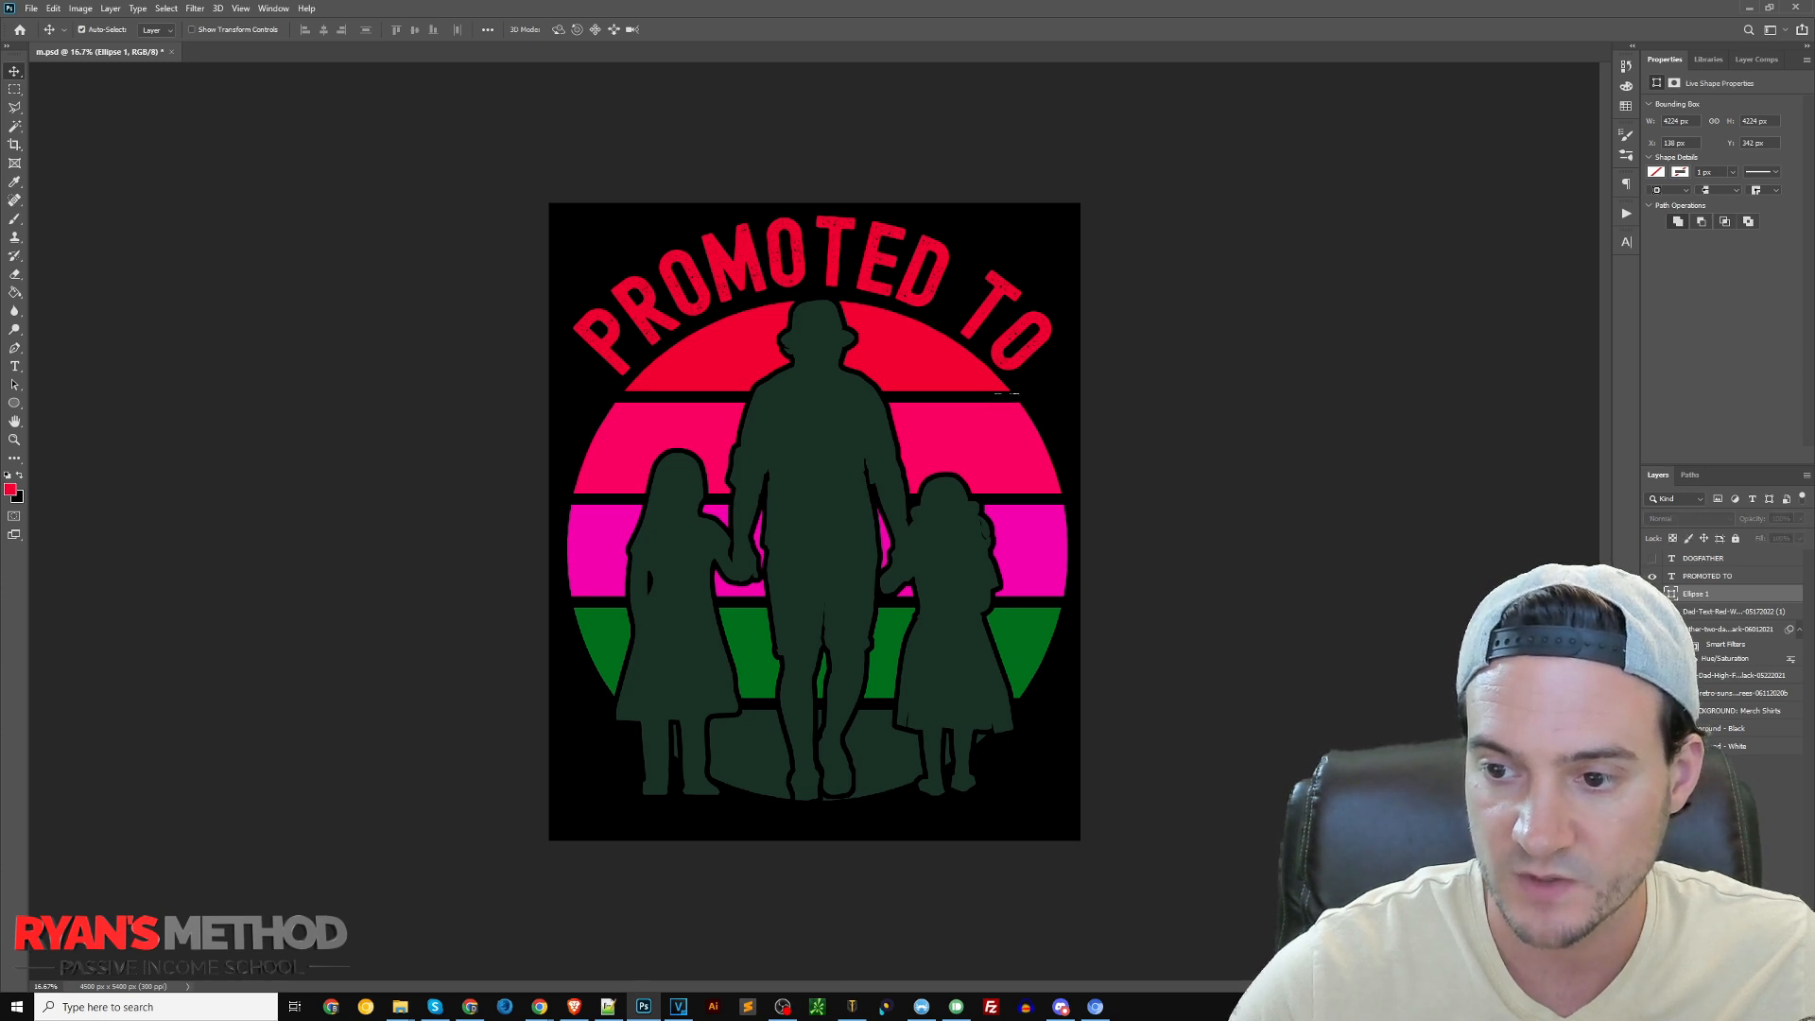
Toggle the two-daughters graphic and the "PROMOTED TO" text off and on to check them, and select the text layer
left_click(1652, 630)
left_click(1652, 630)
left_click(1652, 576)
left_click(1652, 576)
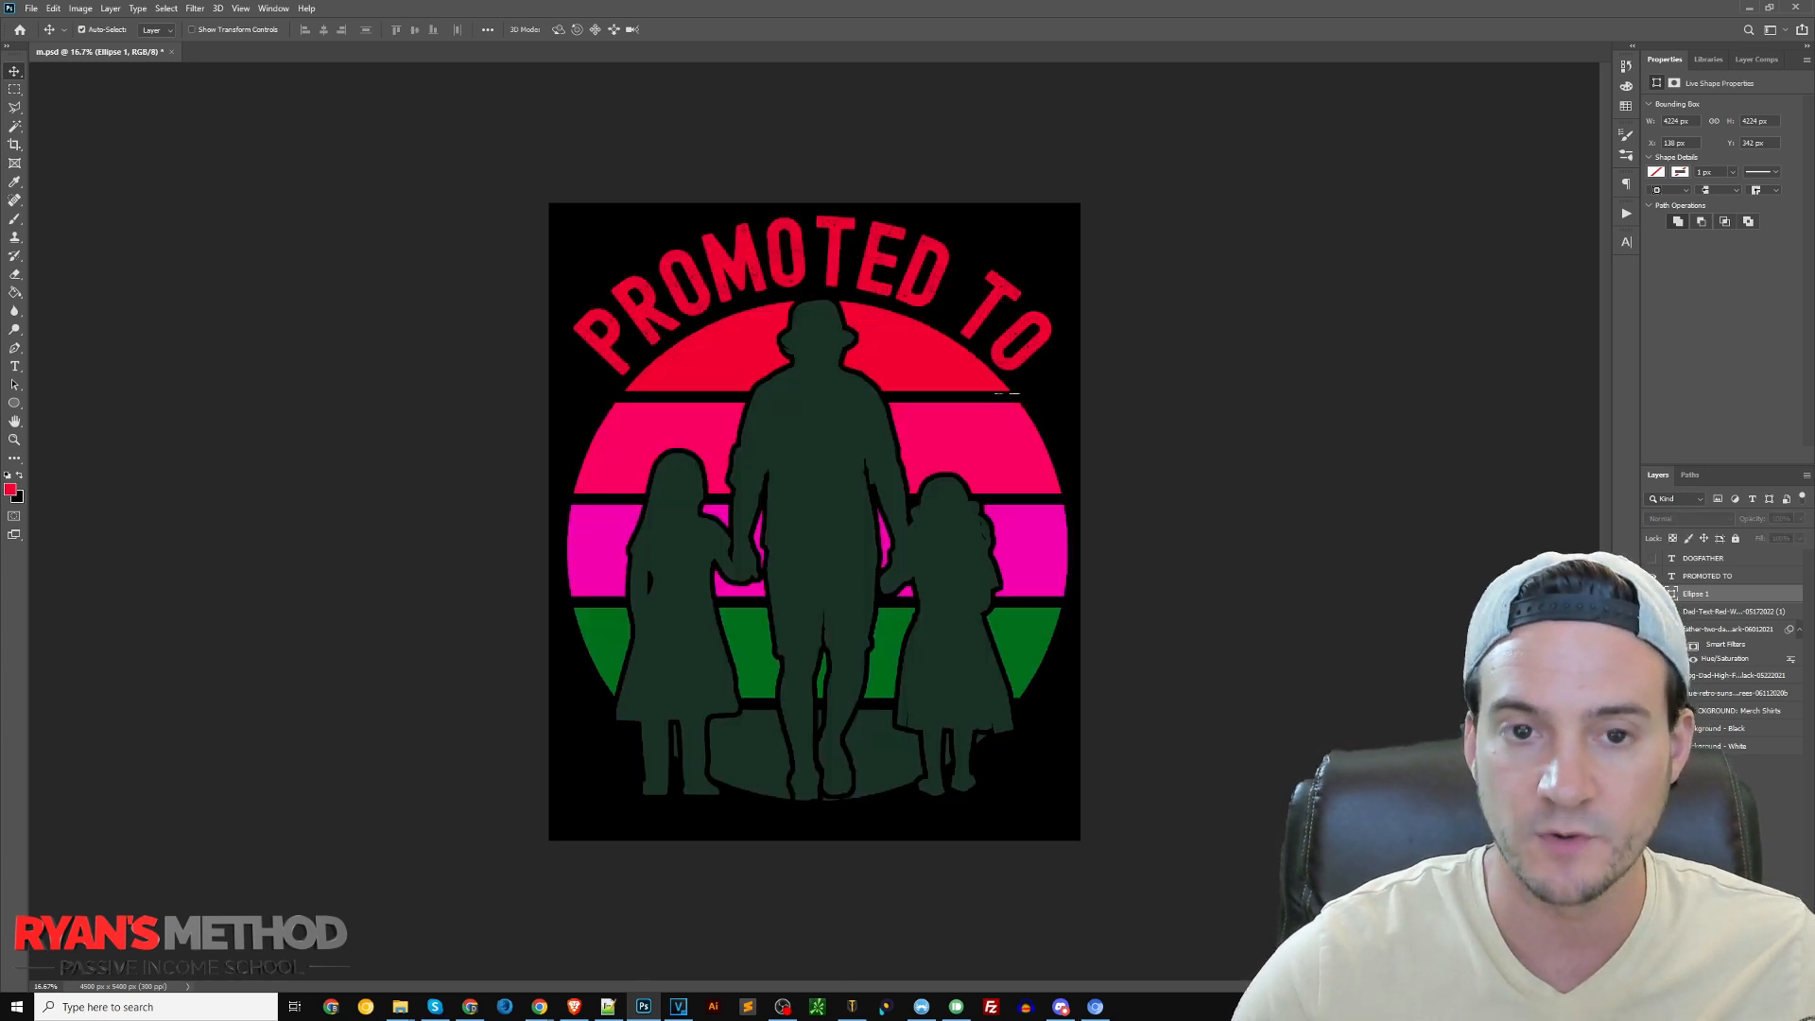
left_click(870, 275)
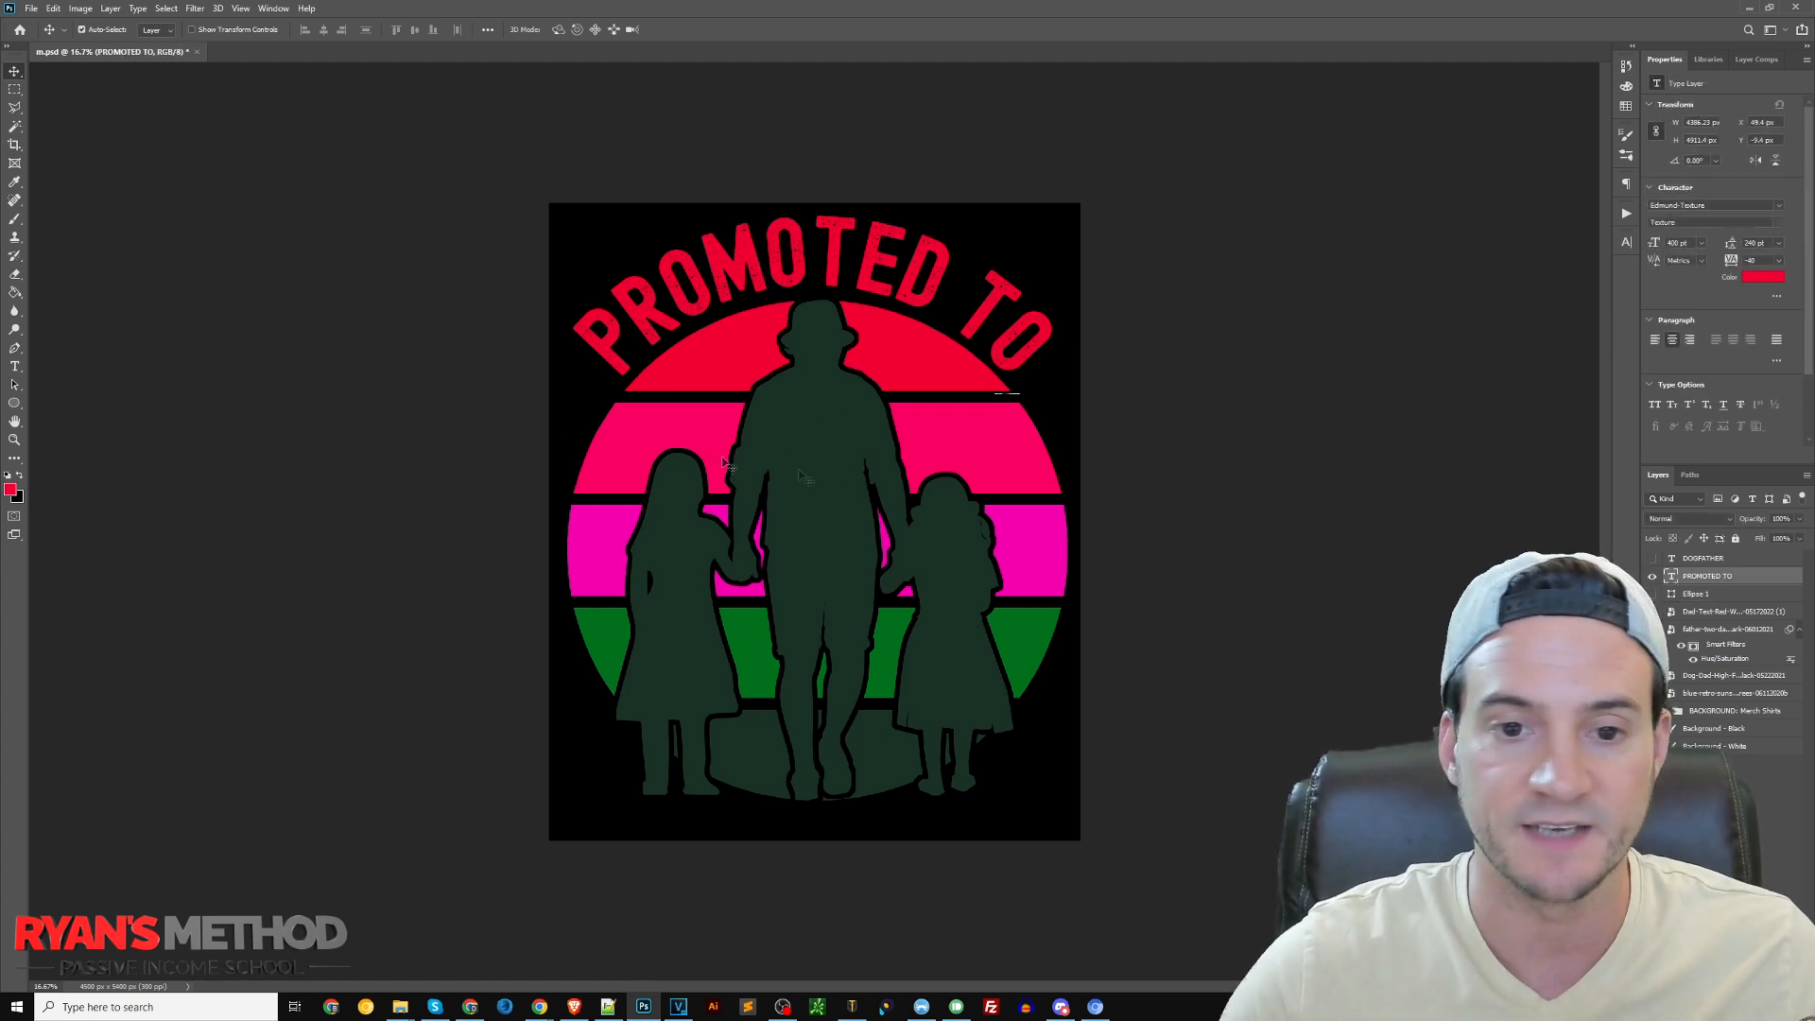
Hide the two-daughters graphic and place Mother-Father-Children-Diagonal-Sunset-cutout-04092021.png from the Fathers Day Graphics folder into the design
left_click(400, 1007)
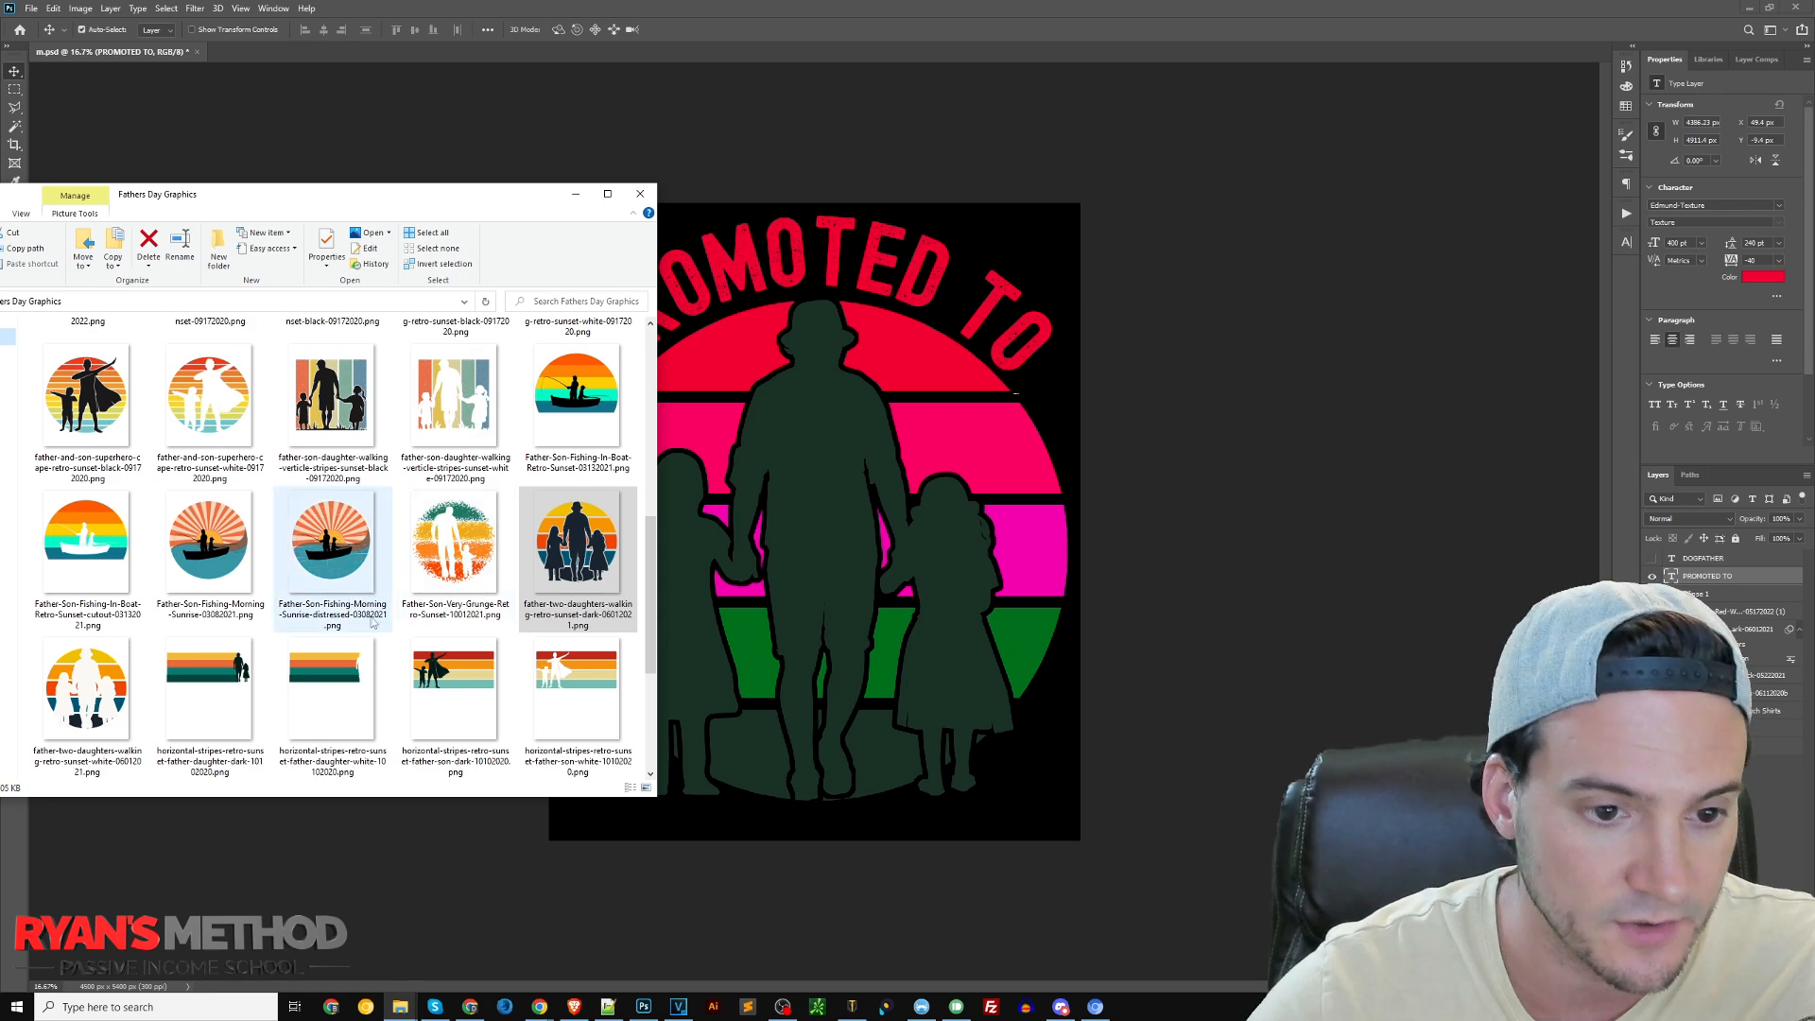
scroll(373, 622, "down", 3)
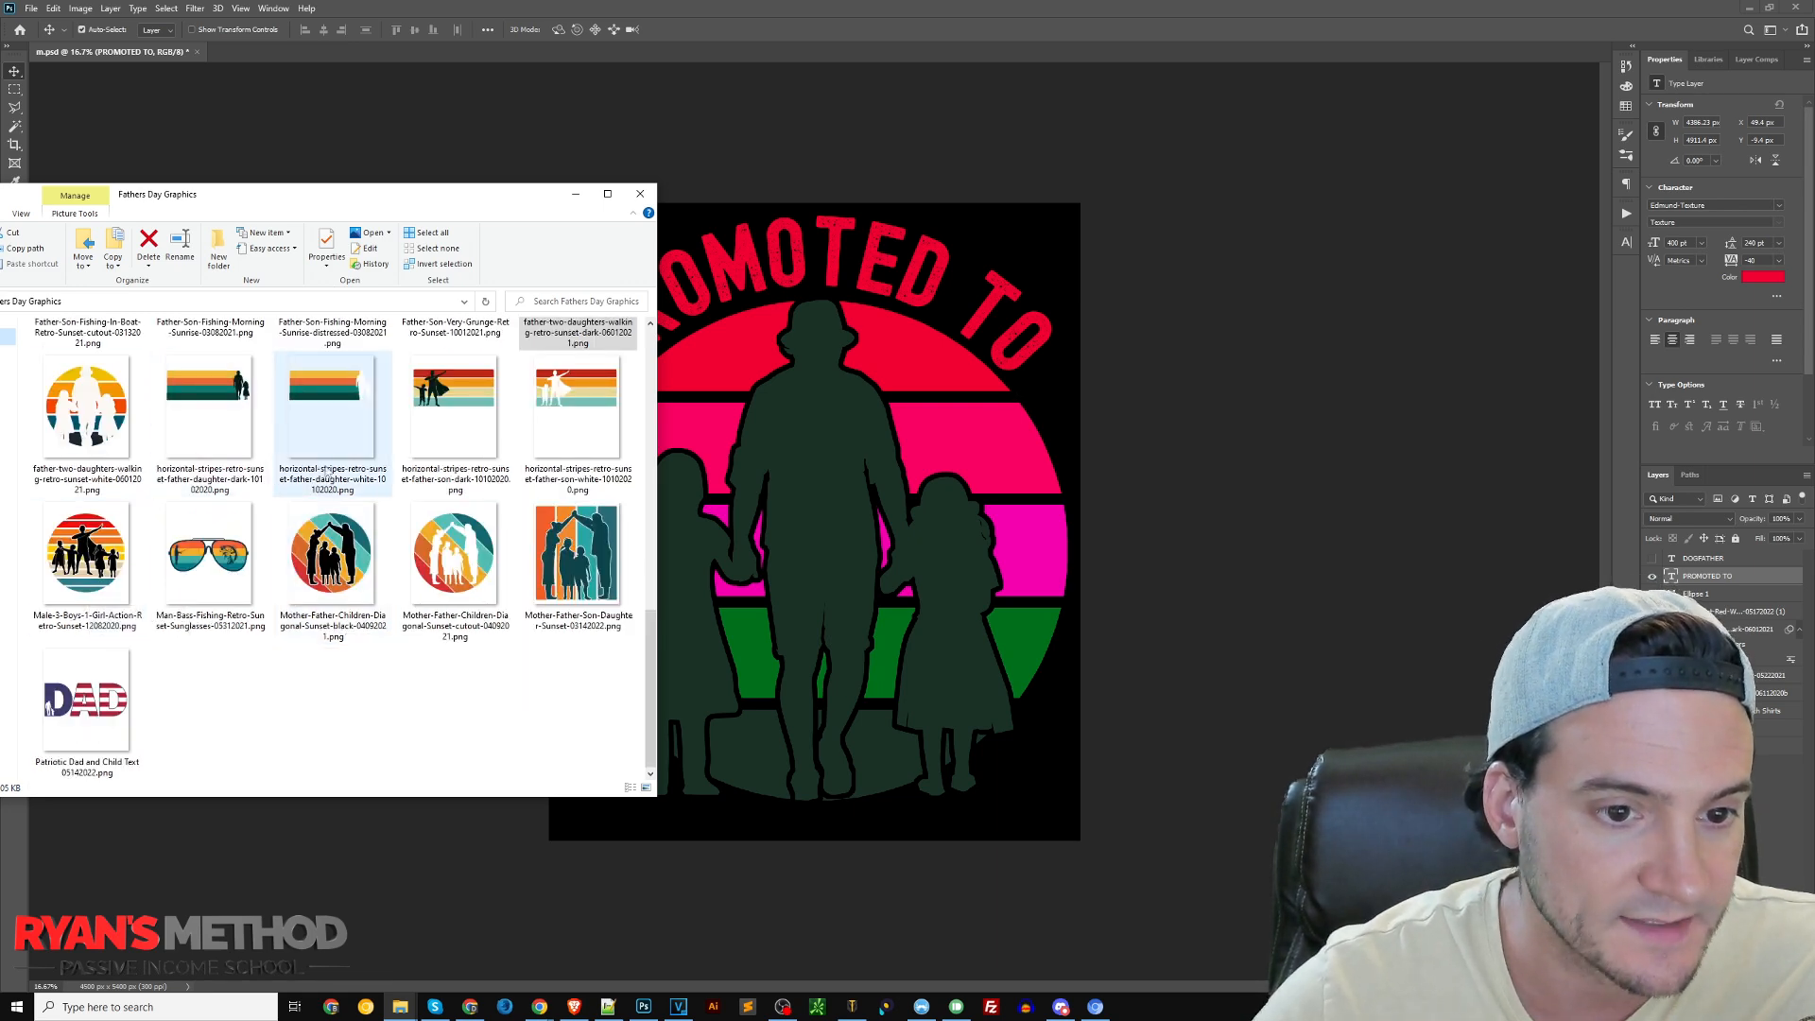
left_click(1748, 635)
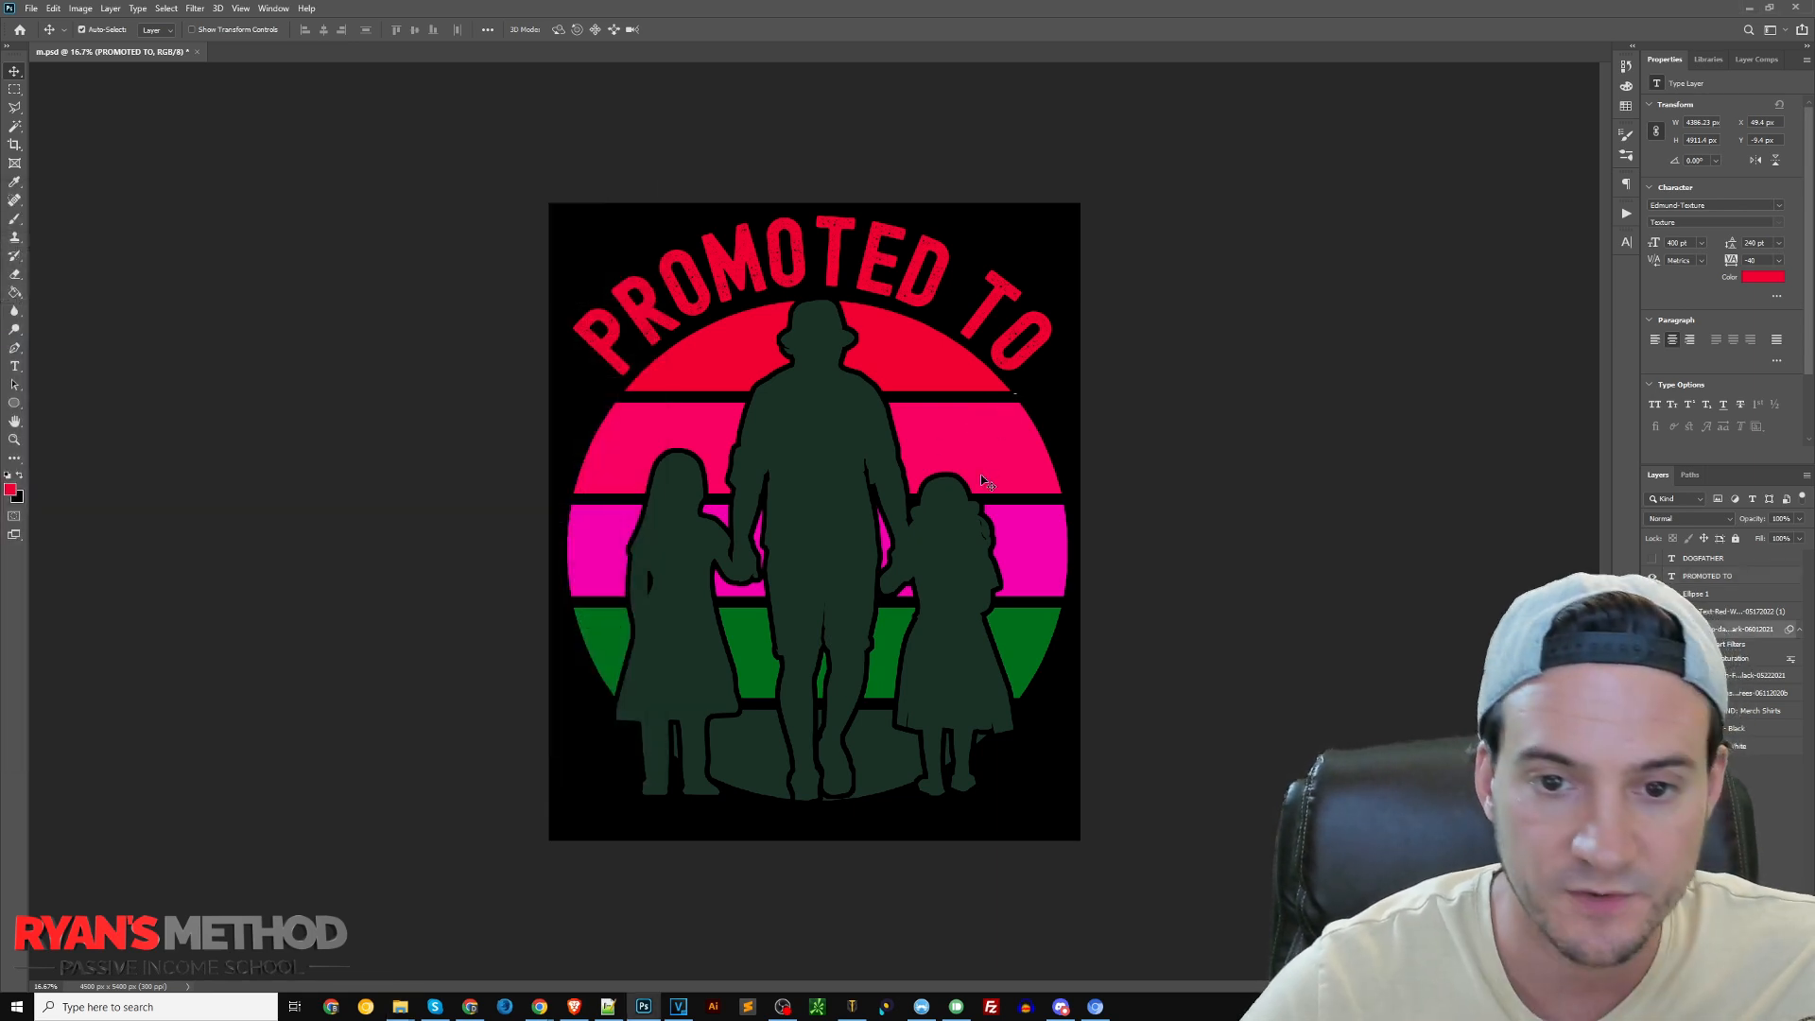
left_click(1652, 629)
key("alt+Tab")
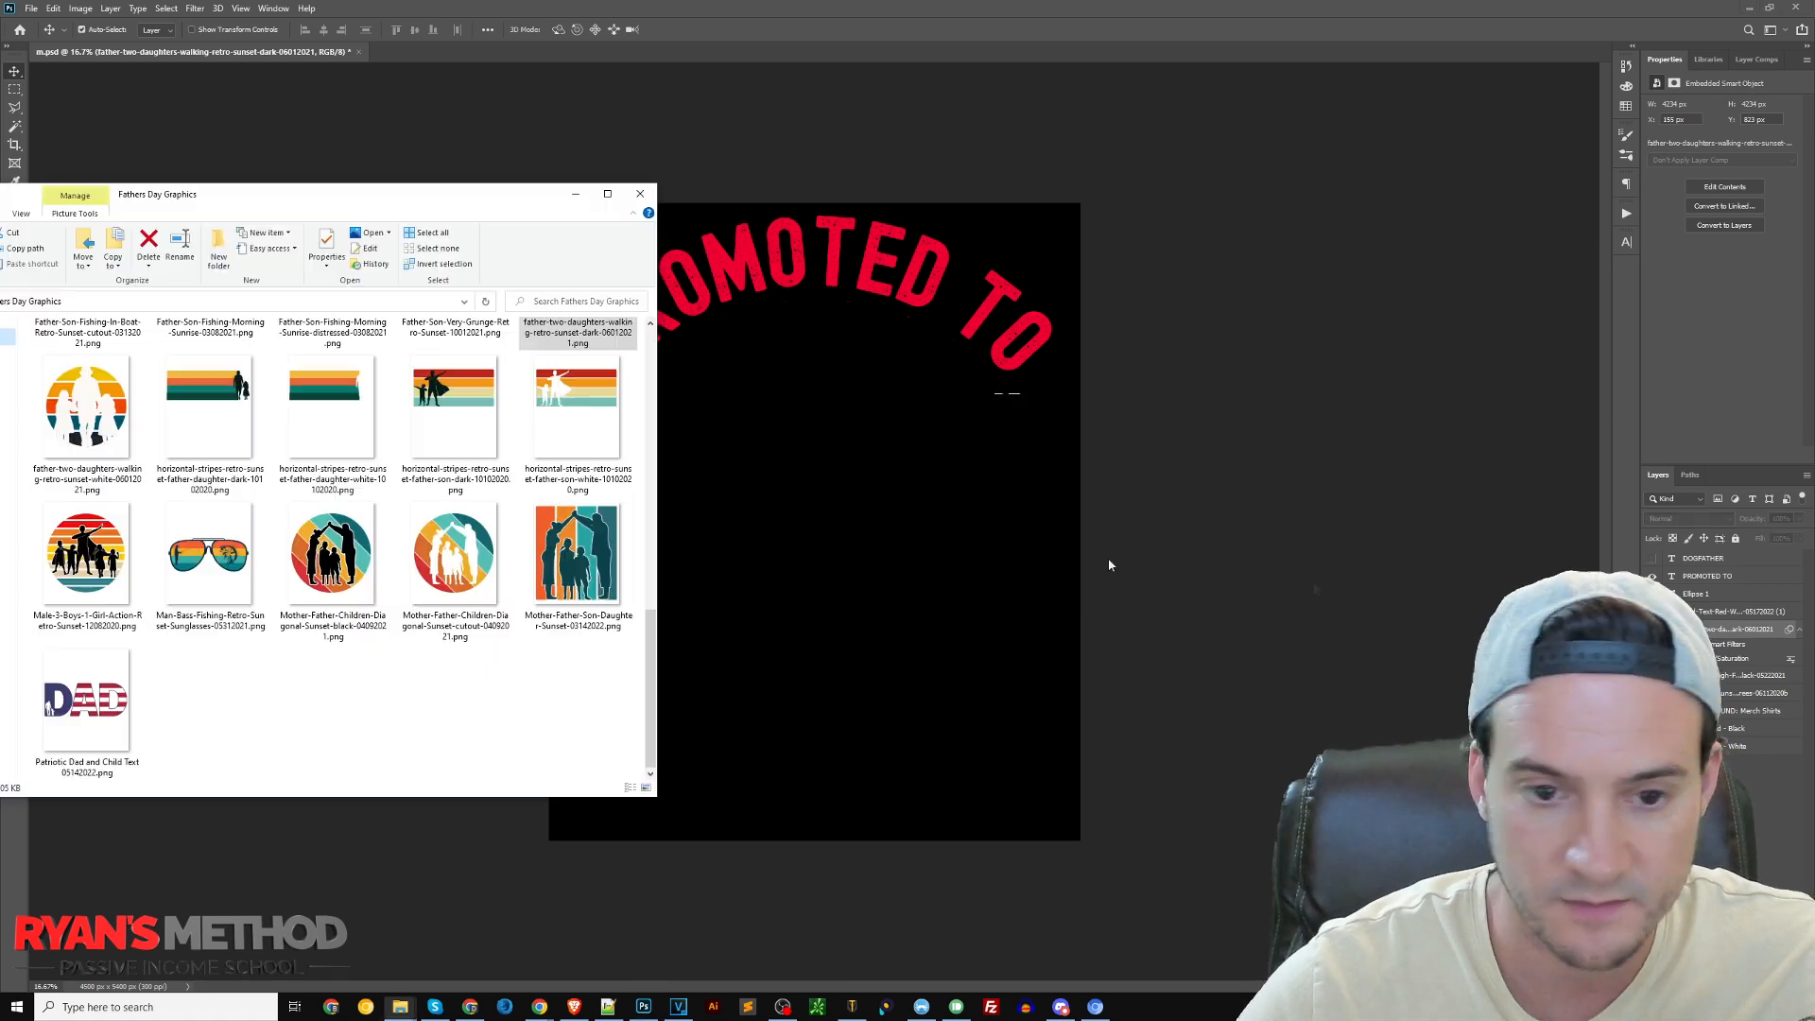
left_click_drag(449, 550, 898, 619)
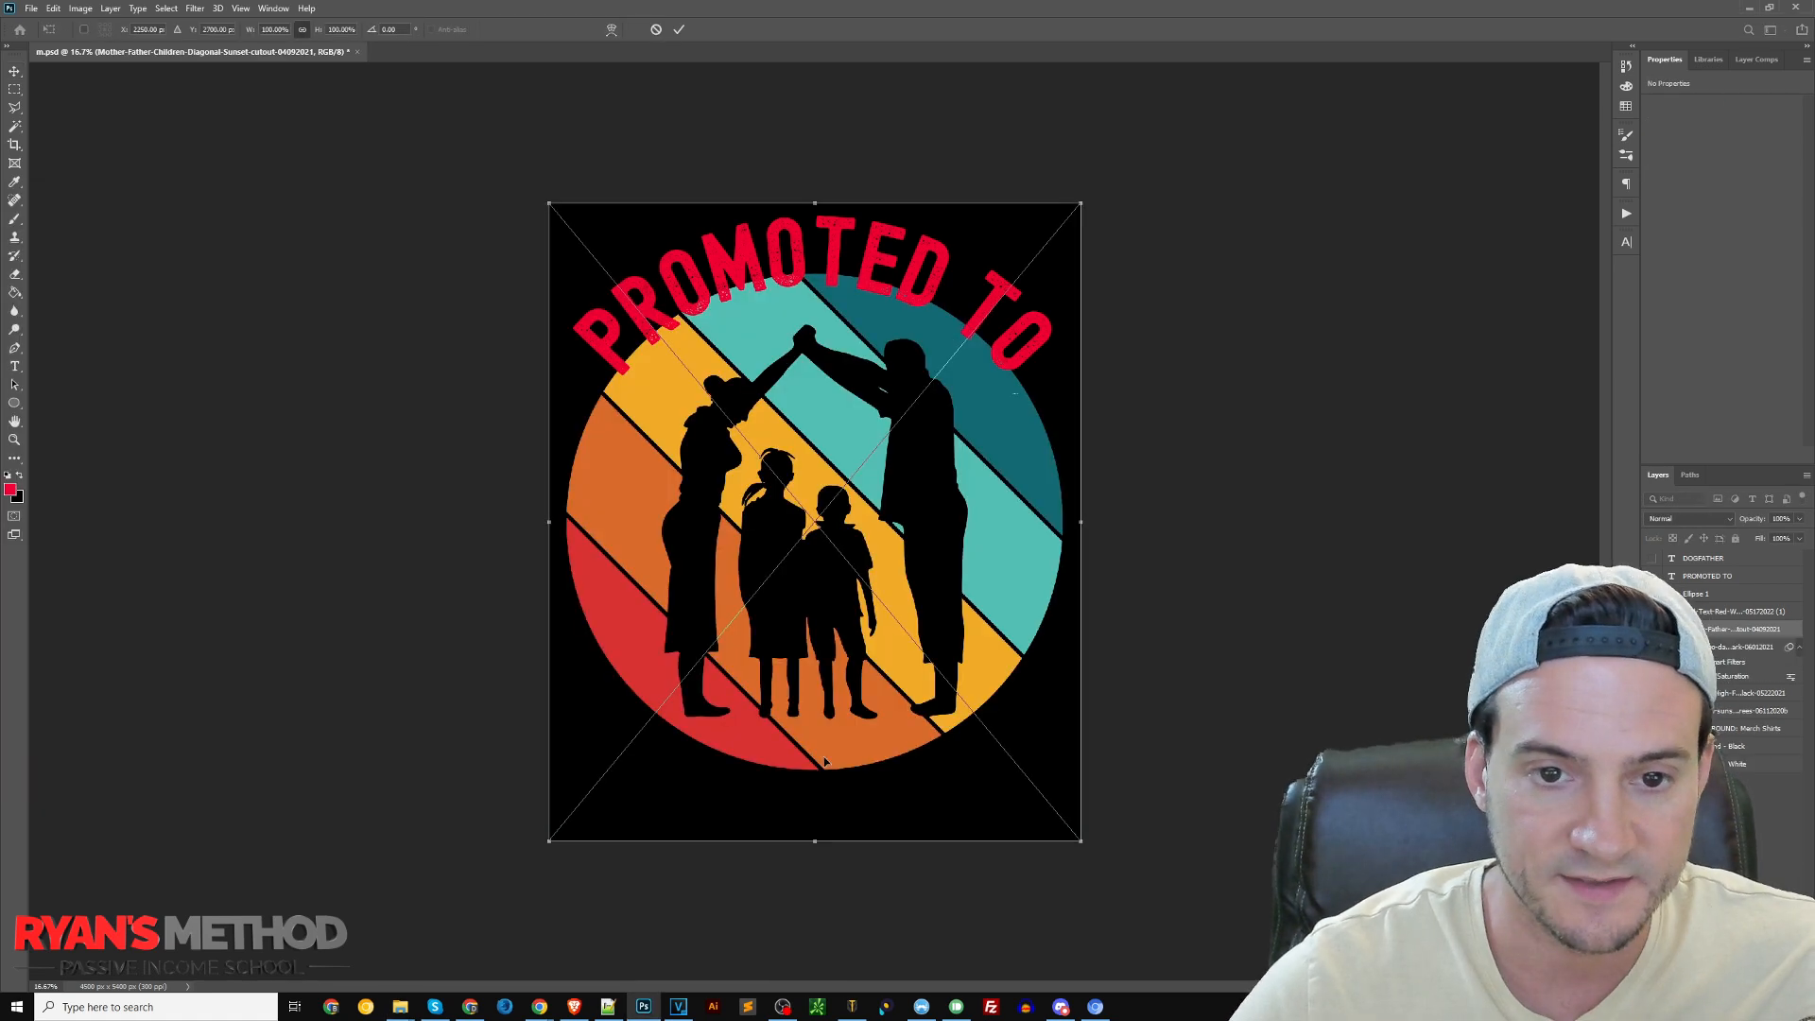
Scale down the placed family sunset graphic and position it centred beneath the curved "PROMOTED TO" text
left_click_drag(812, 831, 831, 689)
left_click_drag(836, 559, 843, 603)
key("Return")
left_click_drag(923, 485, 966, 496)
key("ctrl+z")
left_click(908, 269, "ctrl")
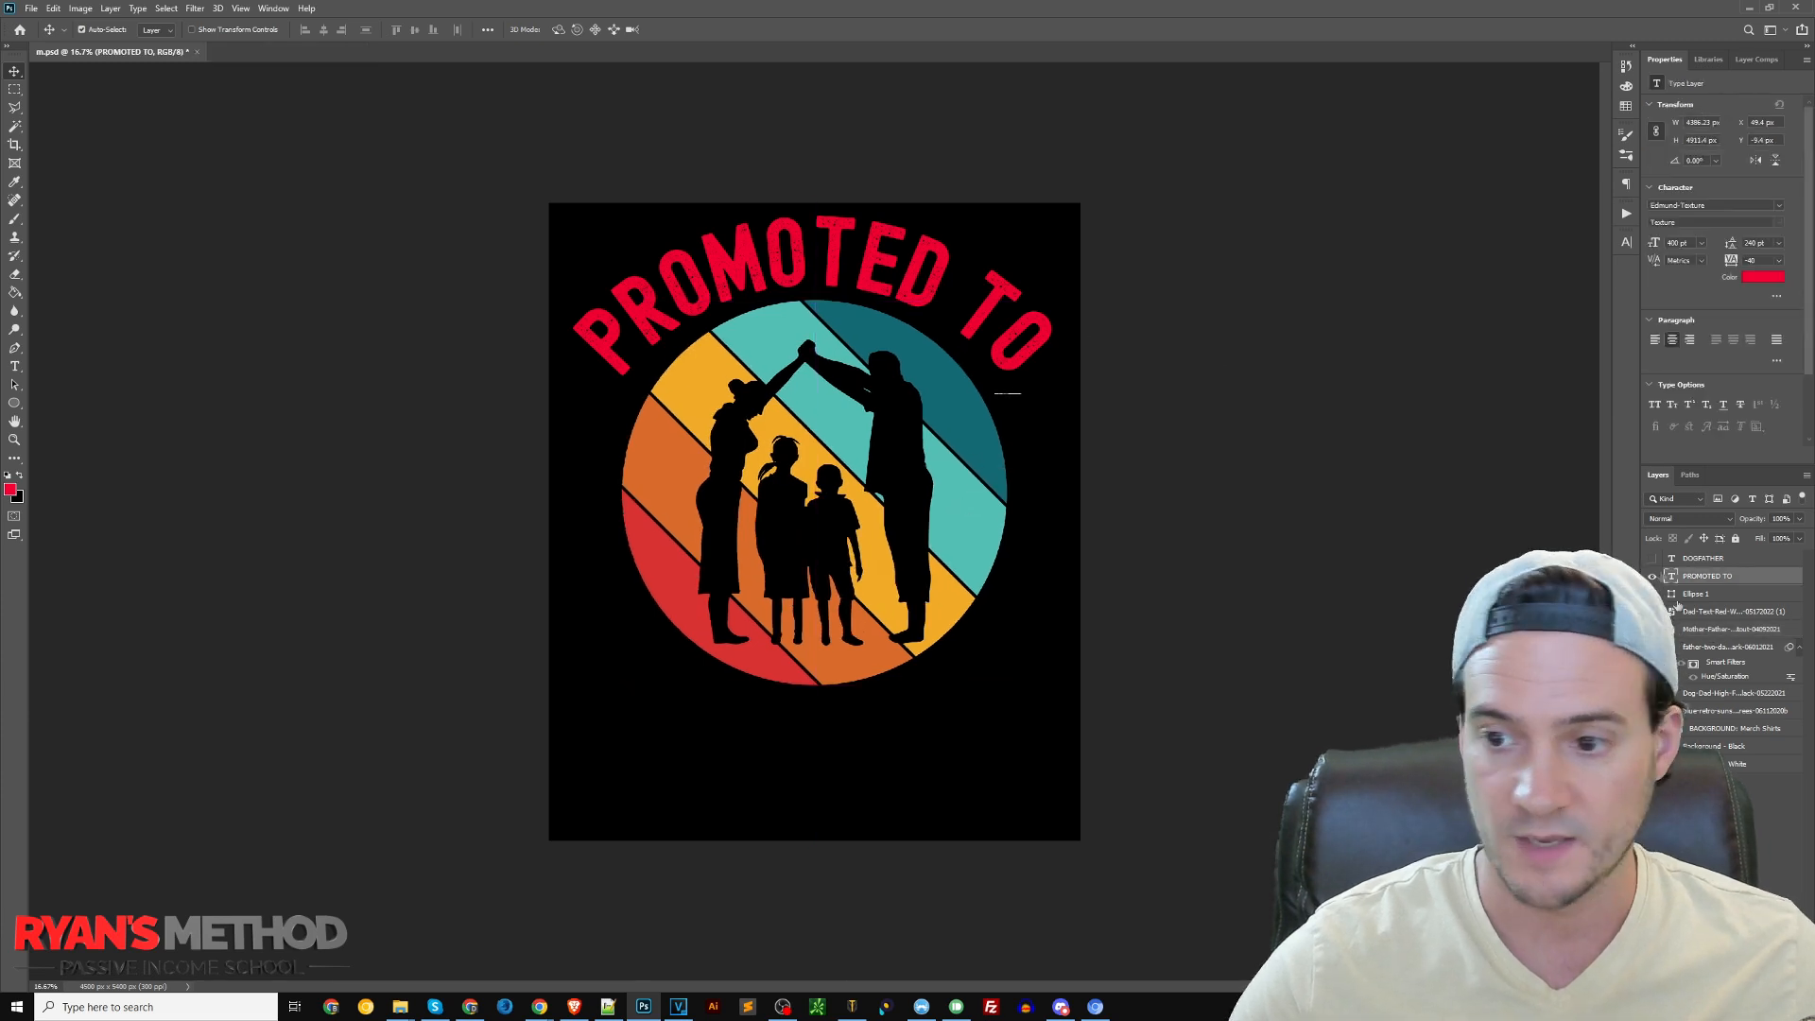
Hide the red "PROMOTED TO" text and enlarge the family sunset graphic to about 3580 px wide
left_click(1653, 576)
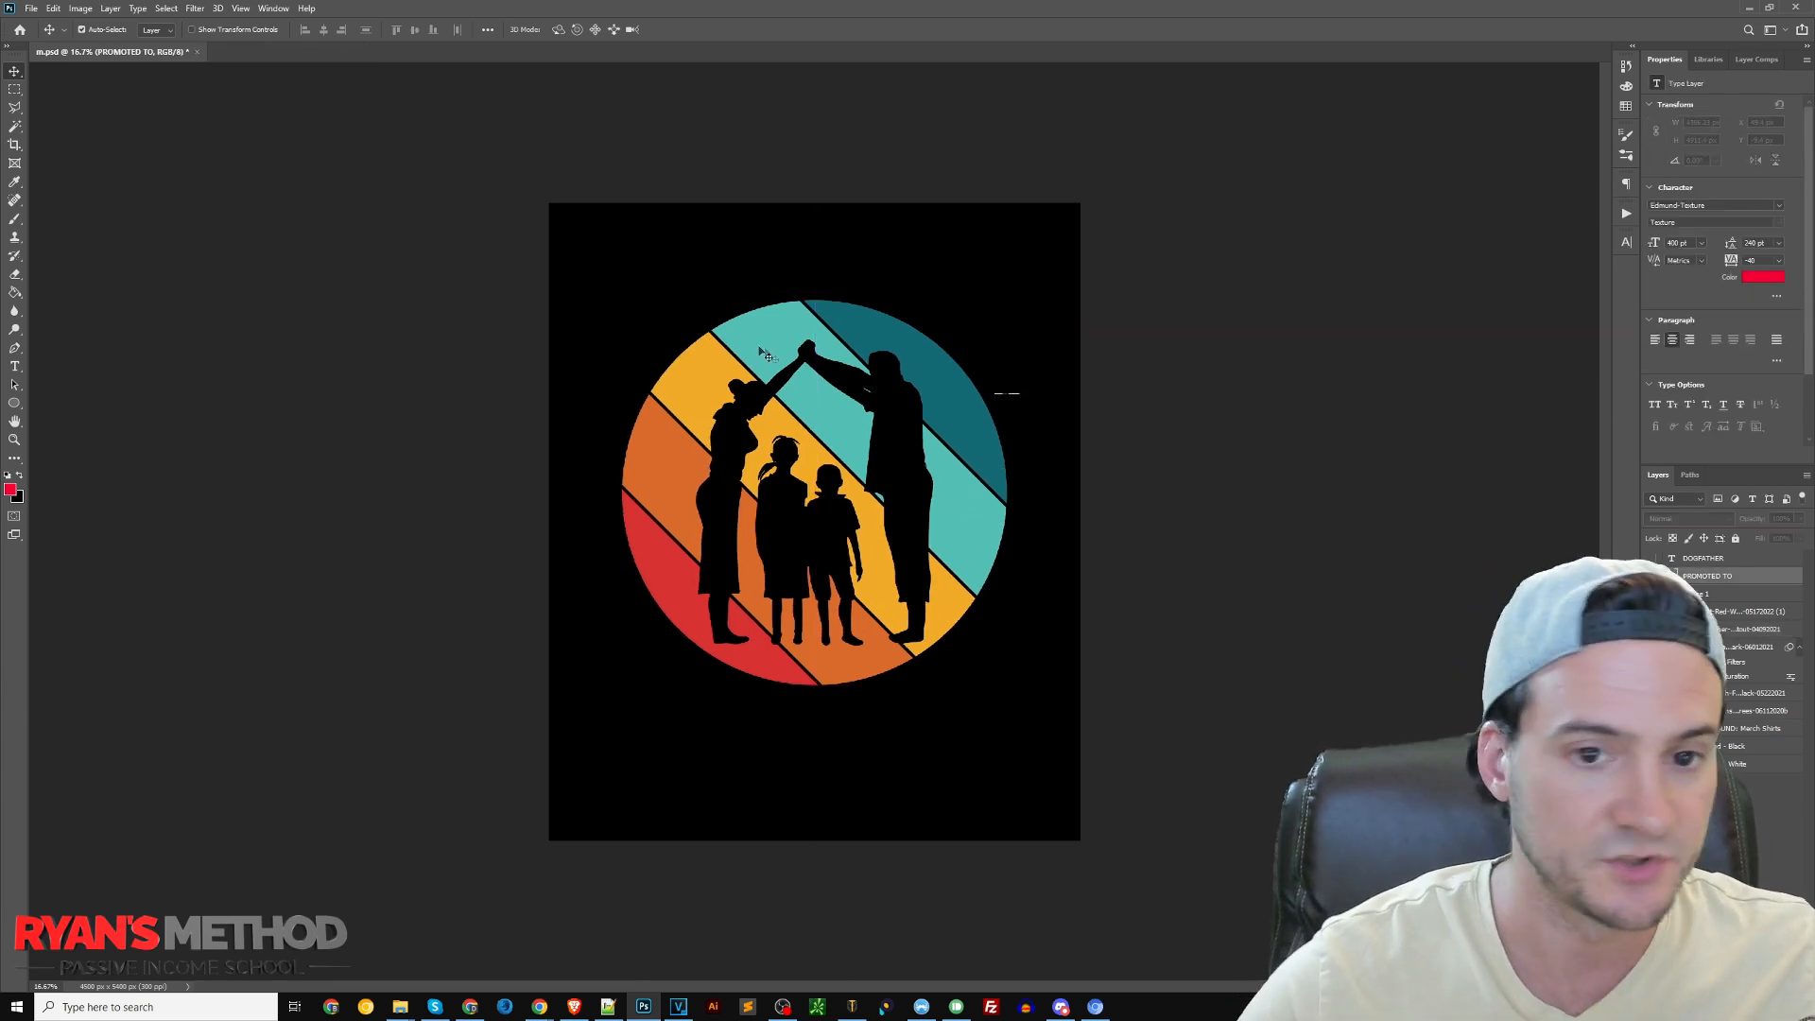
left_click(879, 414)
key("ctrl+t")
left_click_drag(815, 763, 830, 791)
key("Return")
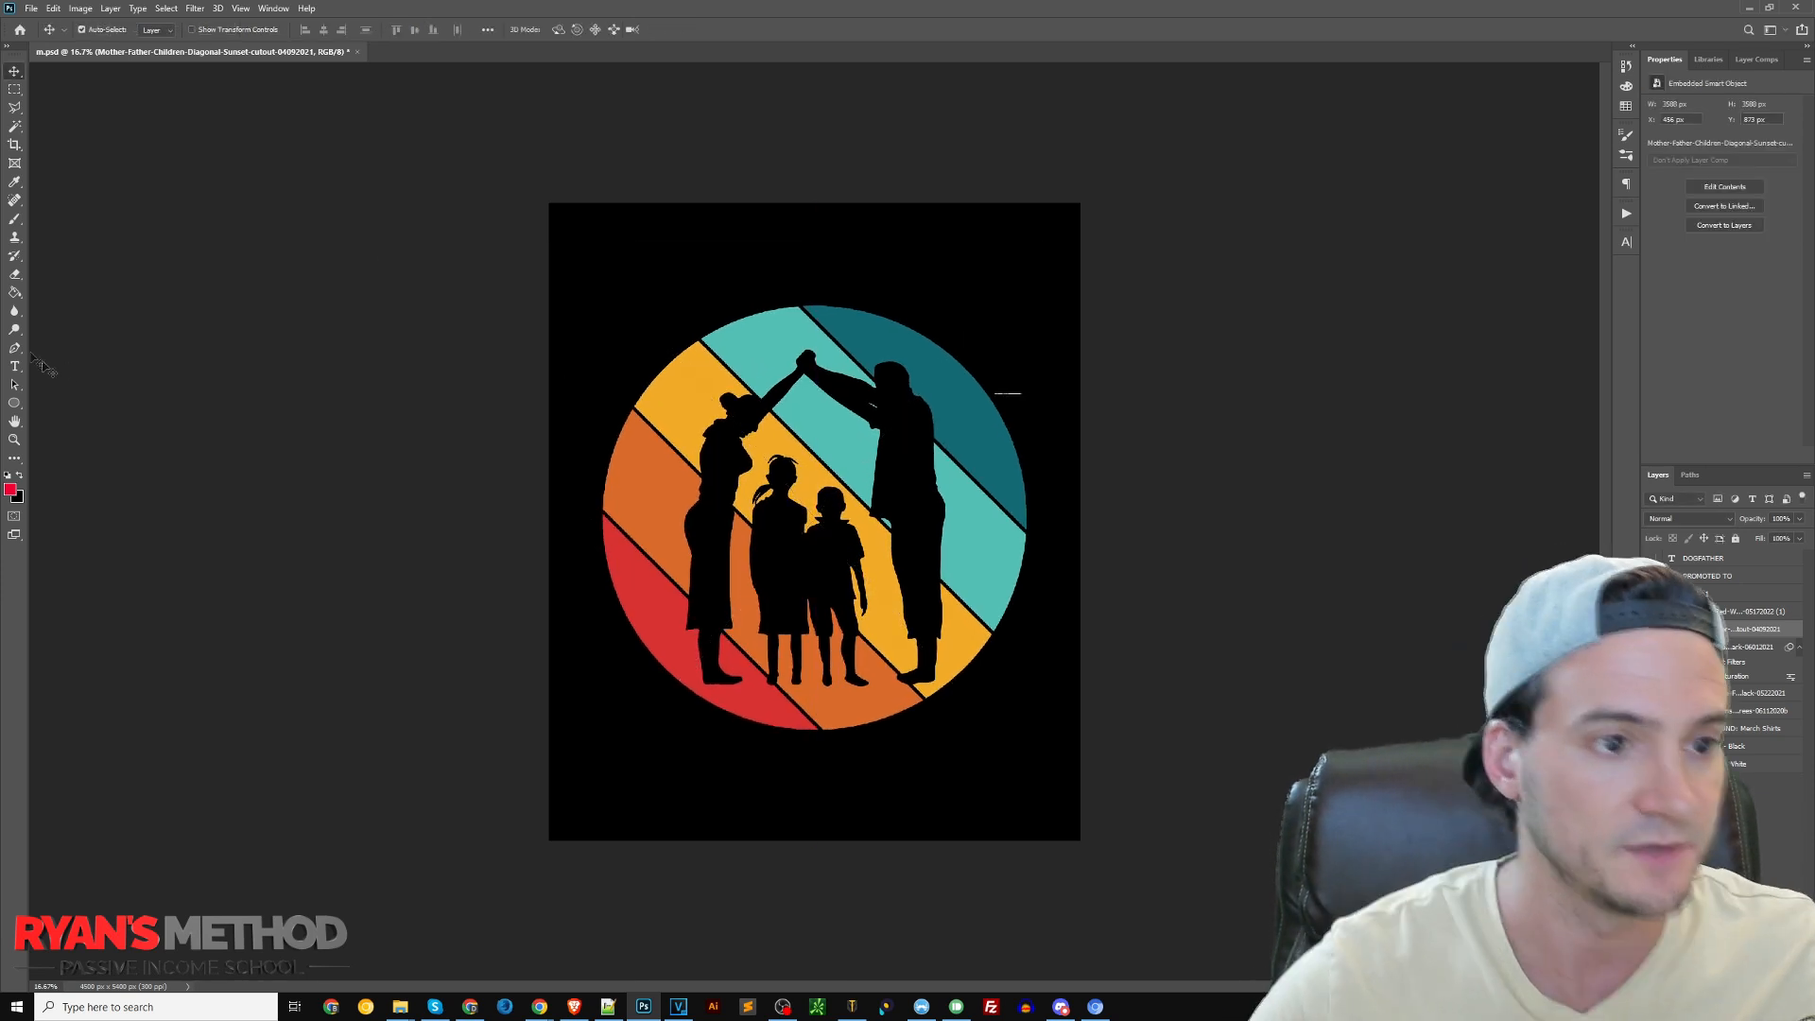
Draw a circle shape about 3942 px in diameter around the family sunset graphic and set its fill to none
left_click(14, 403)
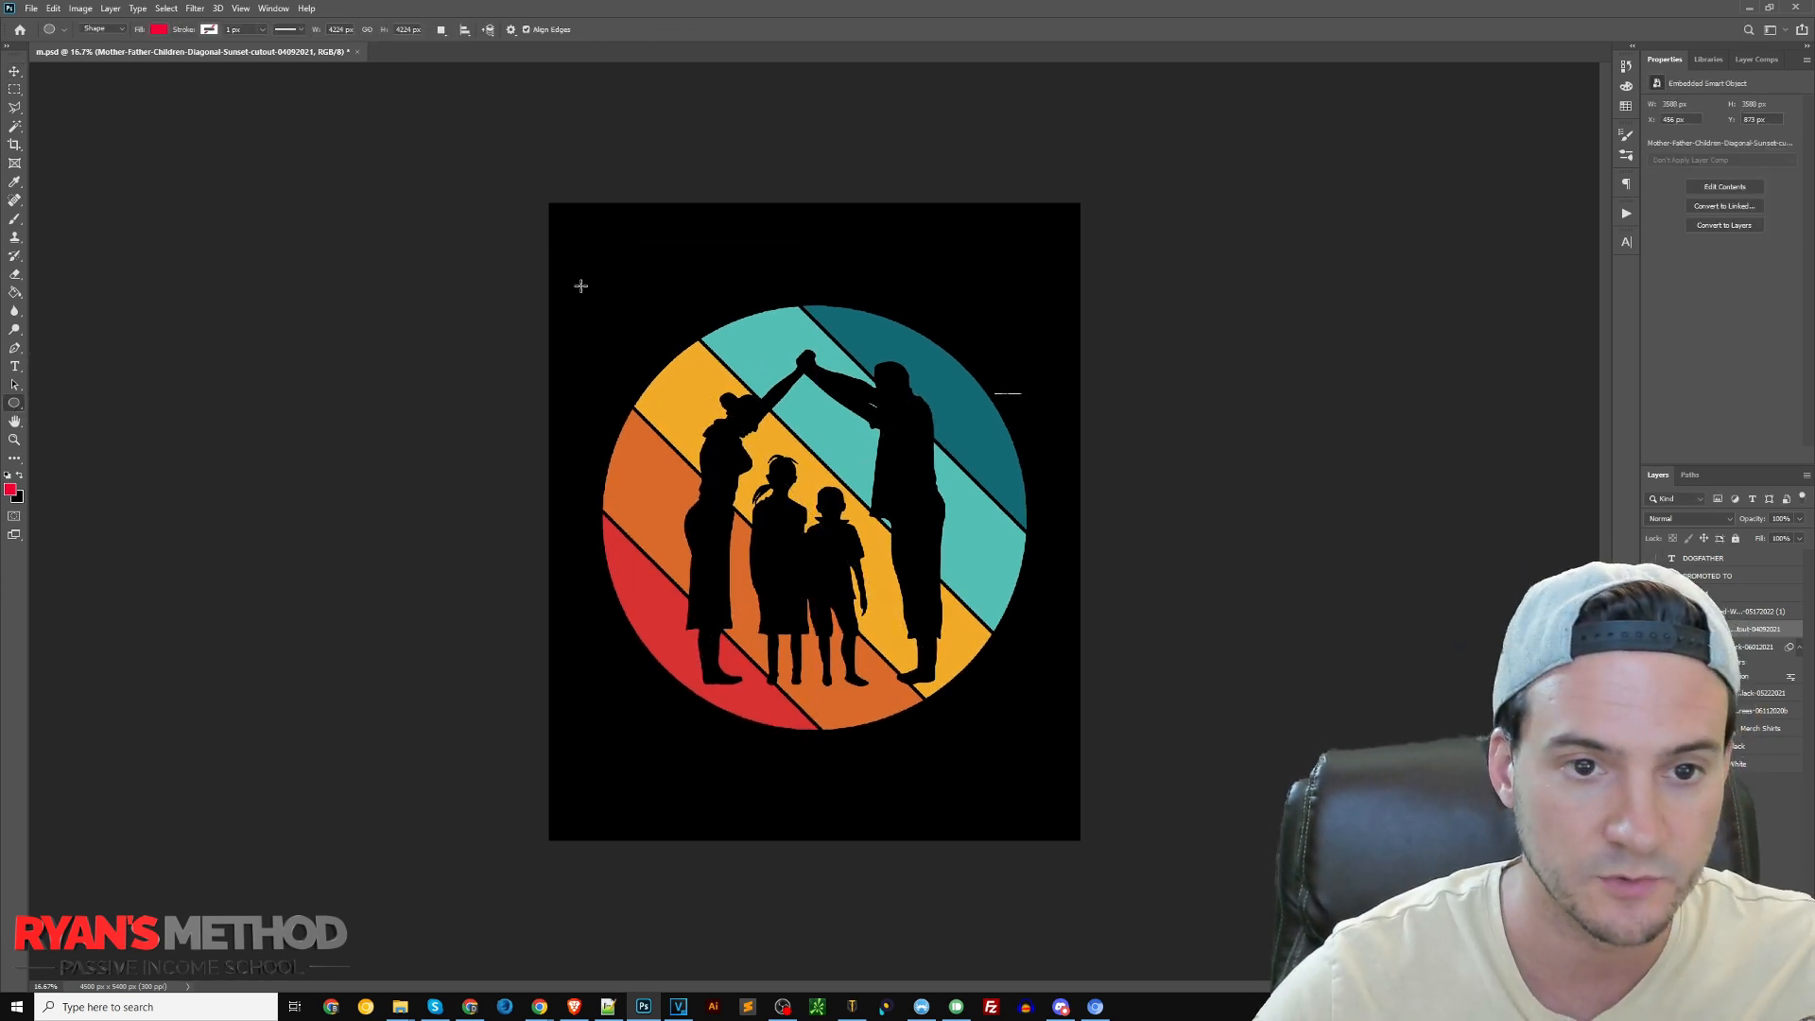
left_click_drag(583, 291, 1049, 767)
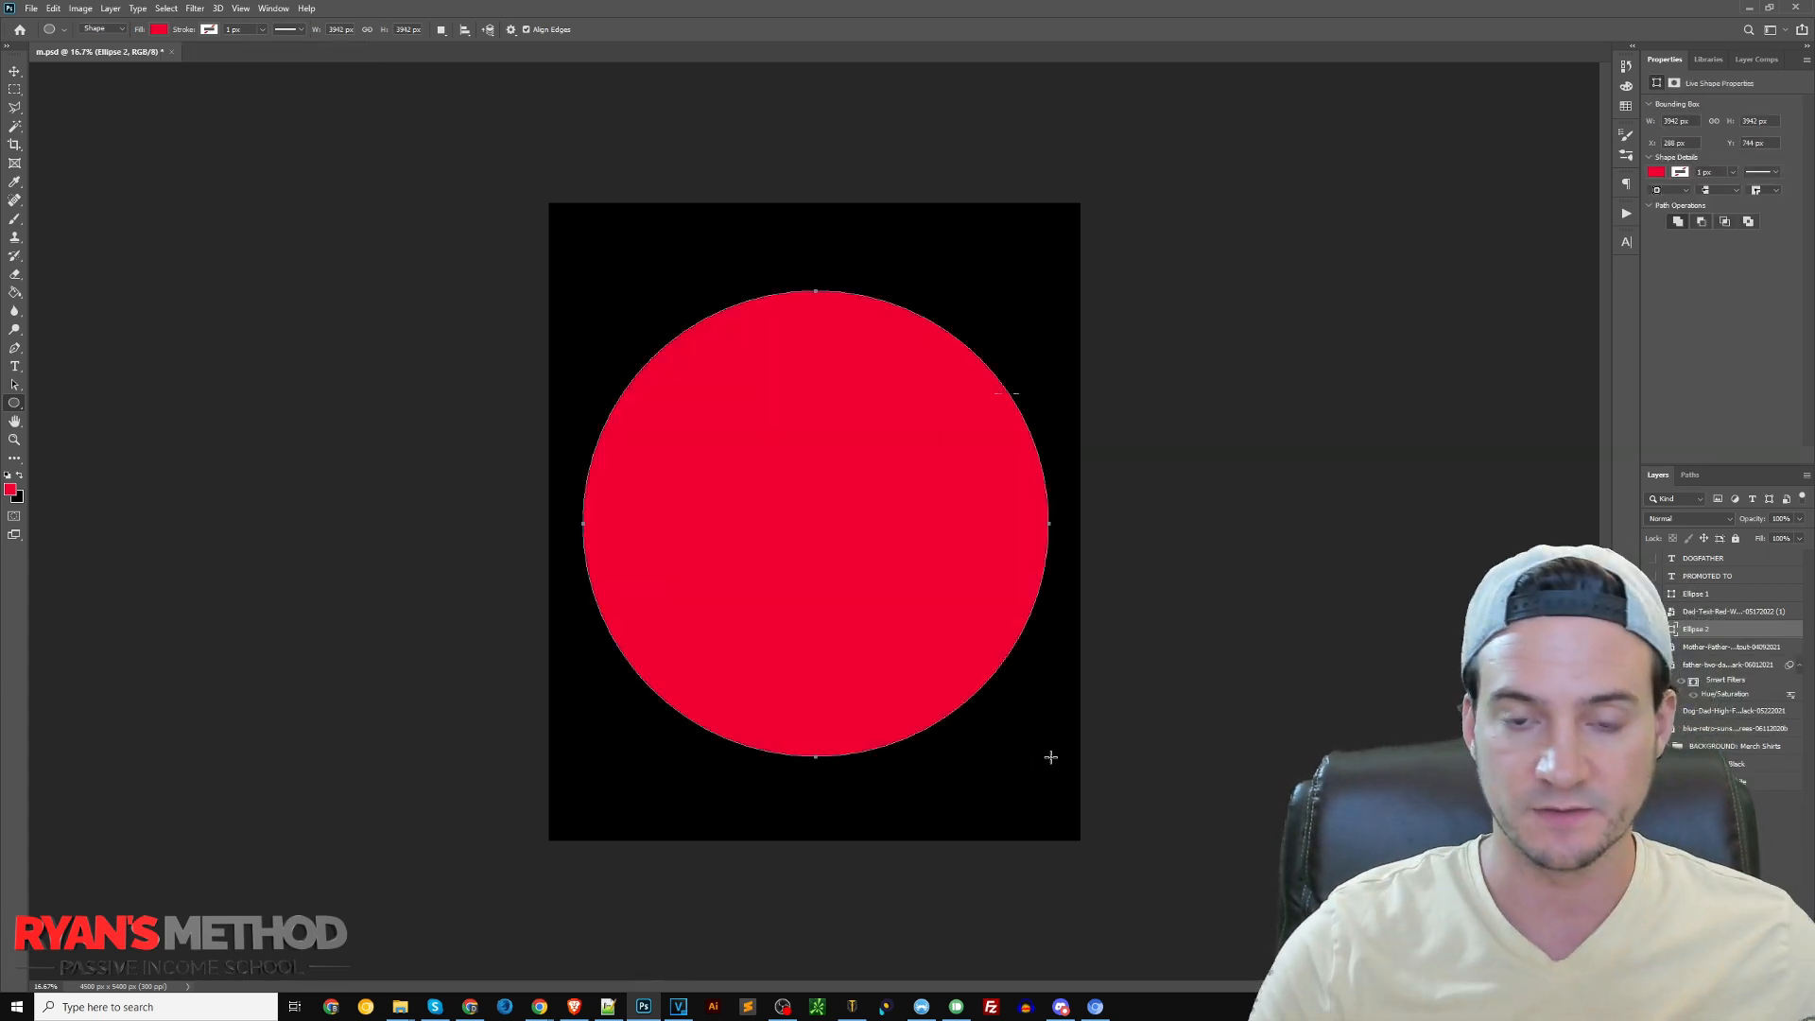
left_click(157, 29)
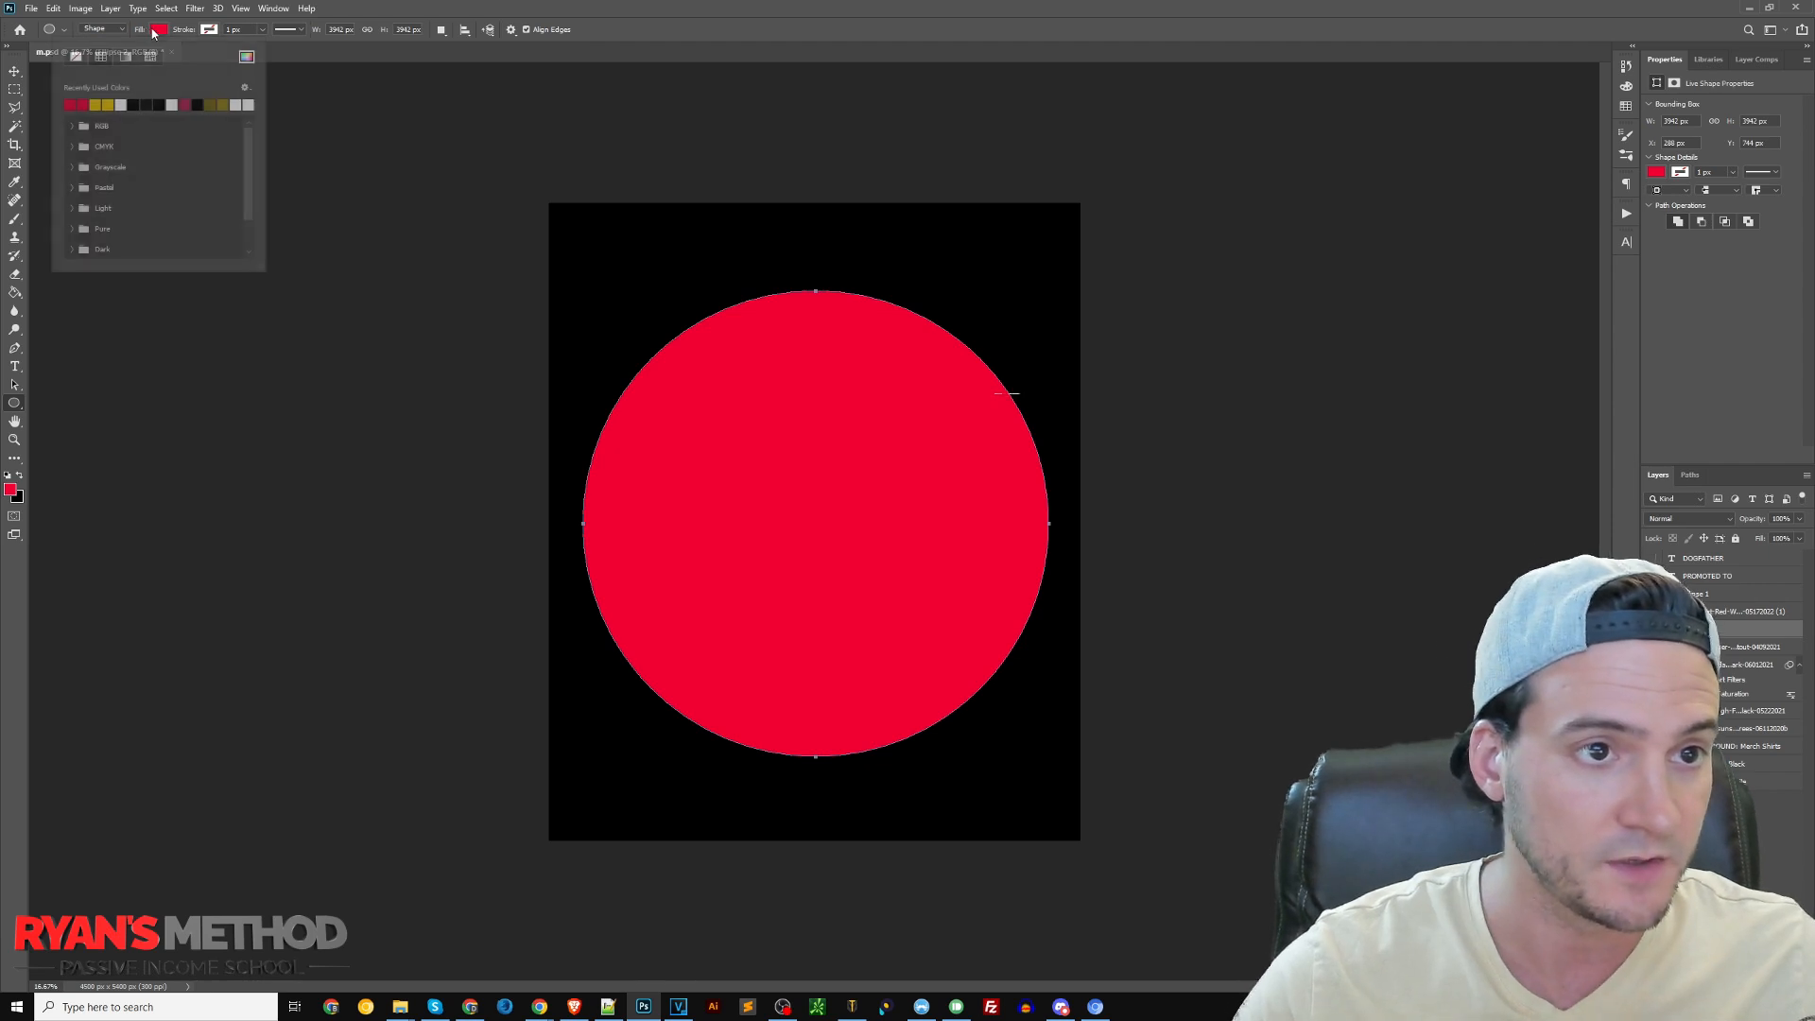
left_click(76, 58)
left_click(14, 70)
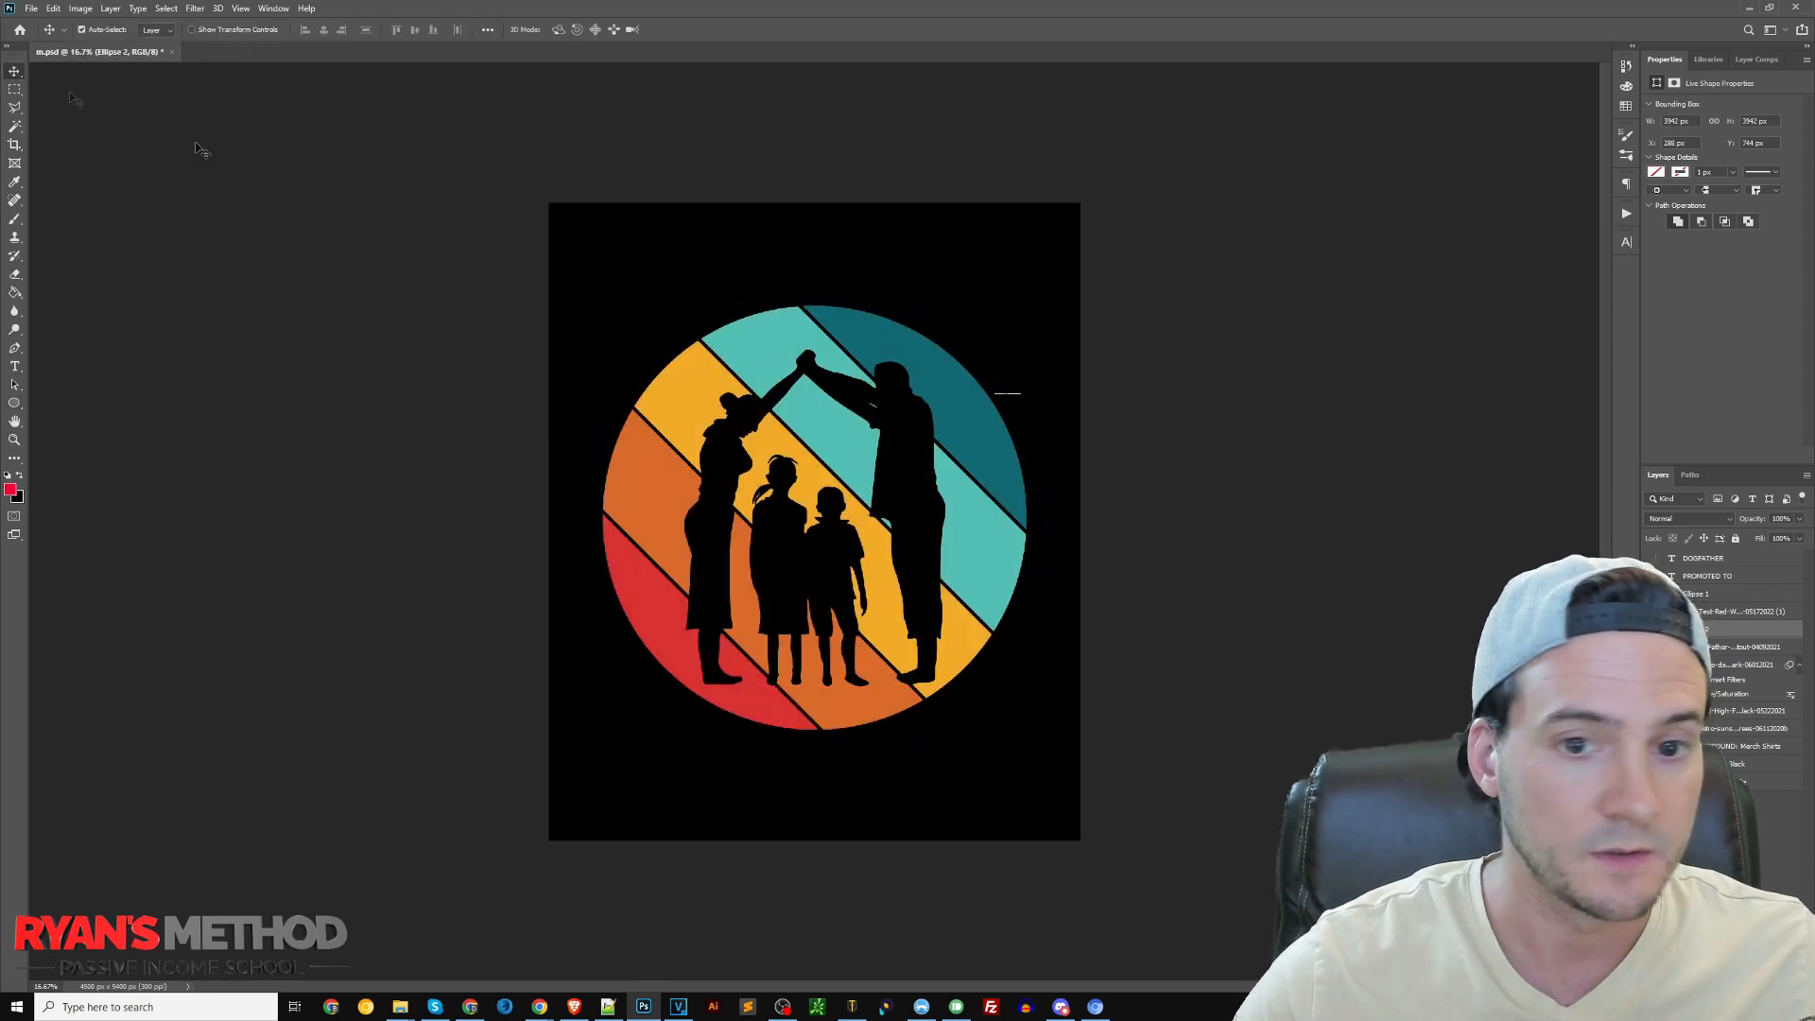
Nudge the unfilled circle slightly upward over the sunset graphic, to a Y position of 690 px
key("ctrl+t")
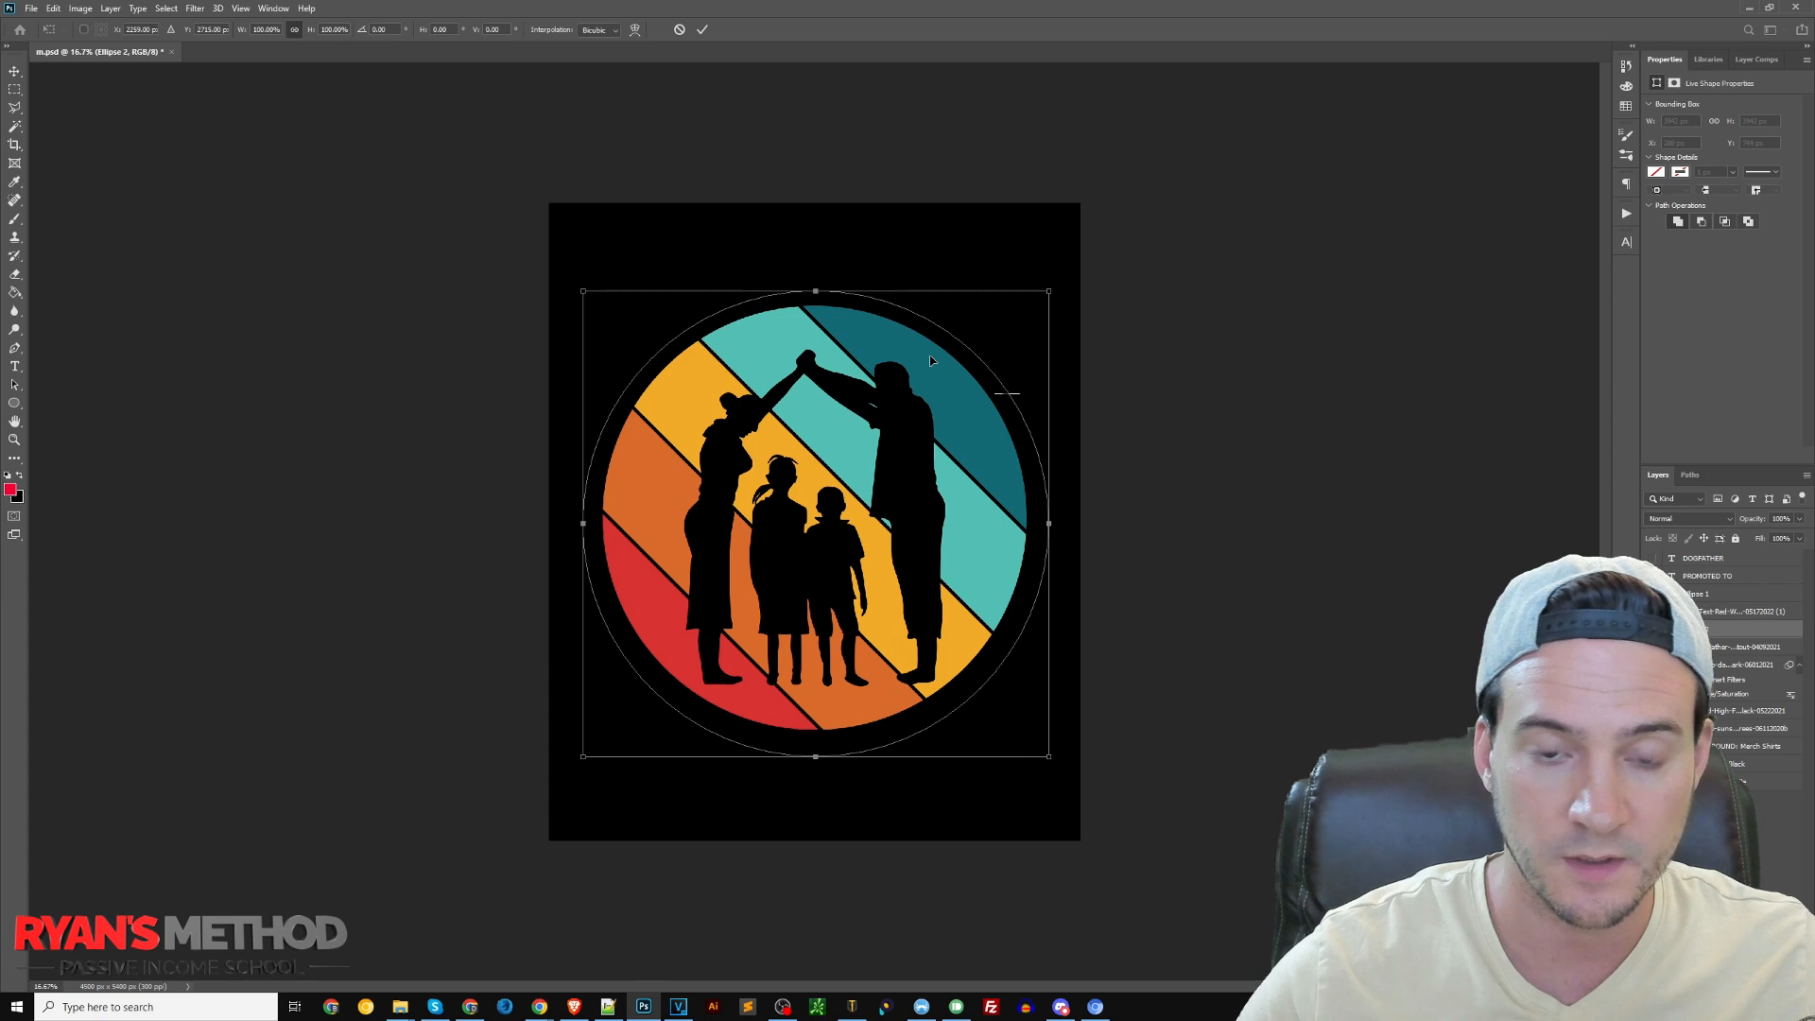
key("Up")
key("Up")
key("Up")
key("Up")
key("Up")
key("Up")
key("Up")
key("Up")
key("Up")
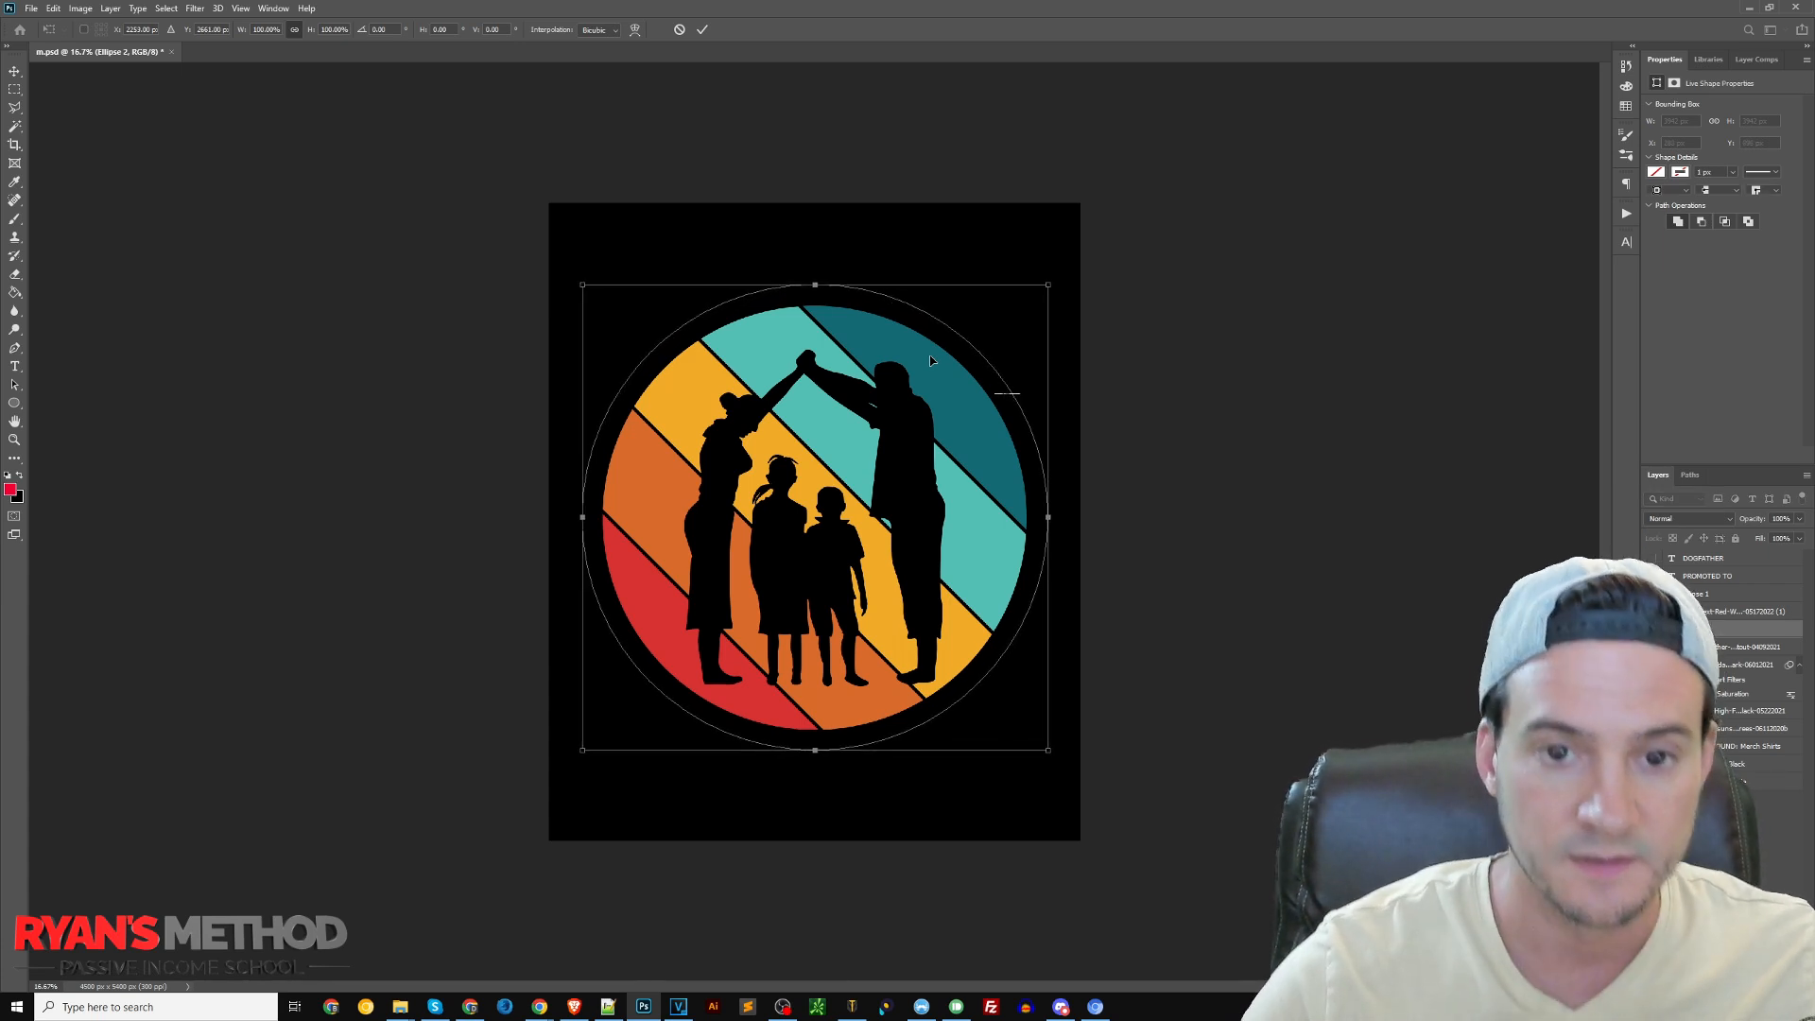
key("Return")
Add "PROMOTED TO" text curved along the upper part of the circle's path and colour it white
key("t")
left_click(964, 276)
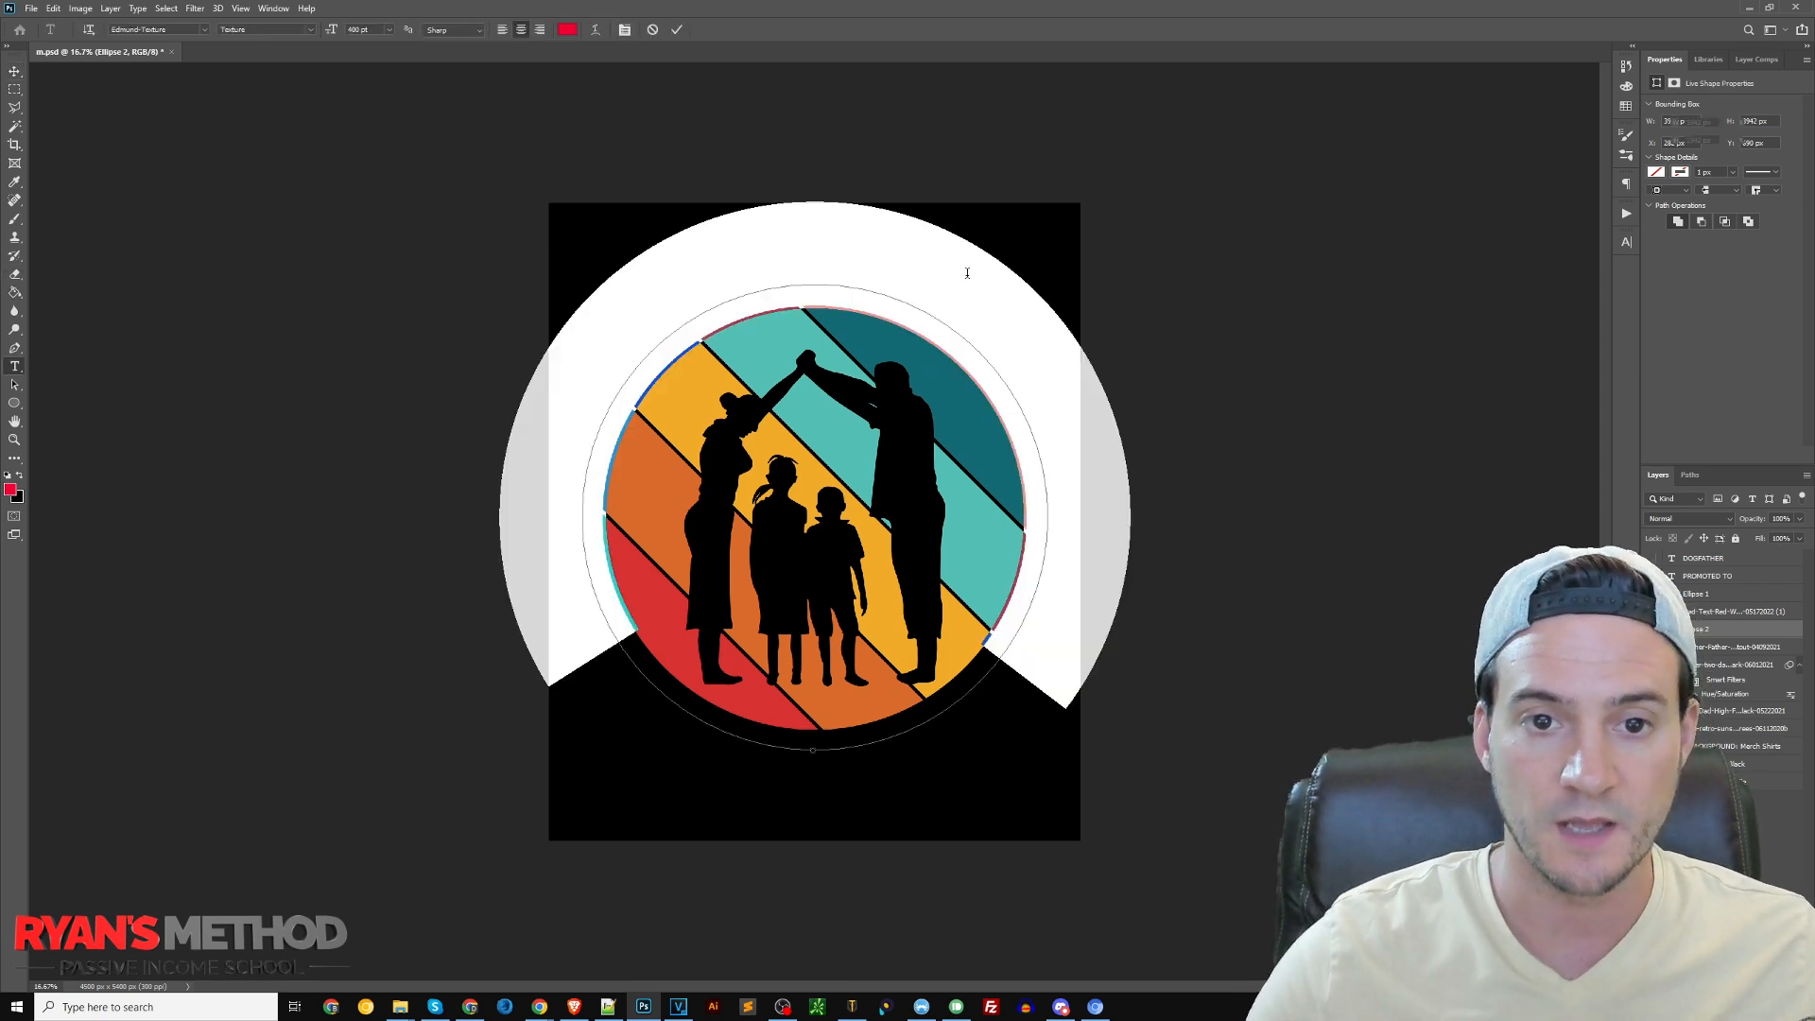
type("PROMOTED TO")
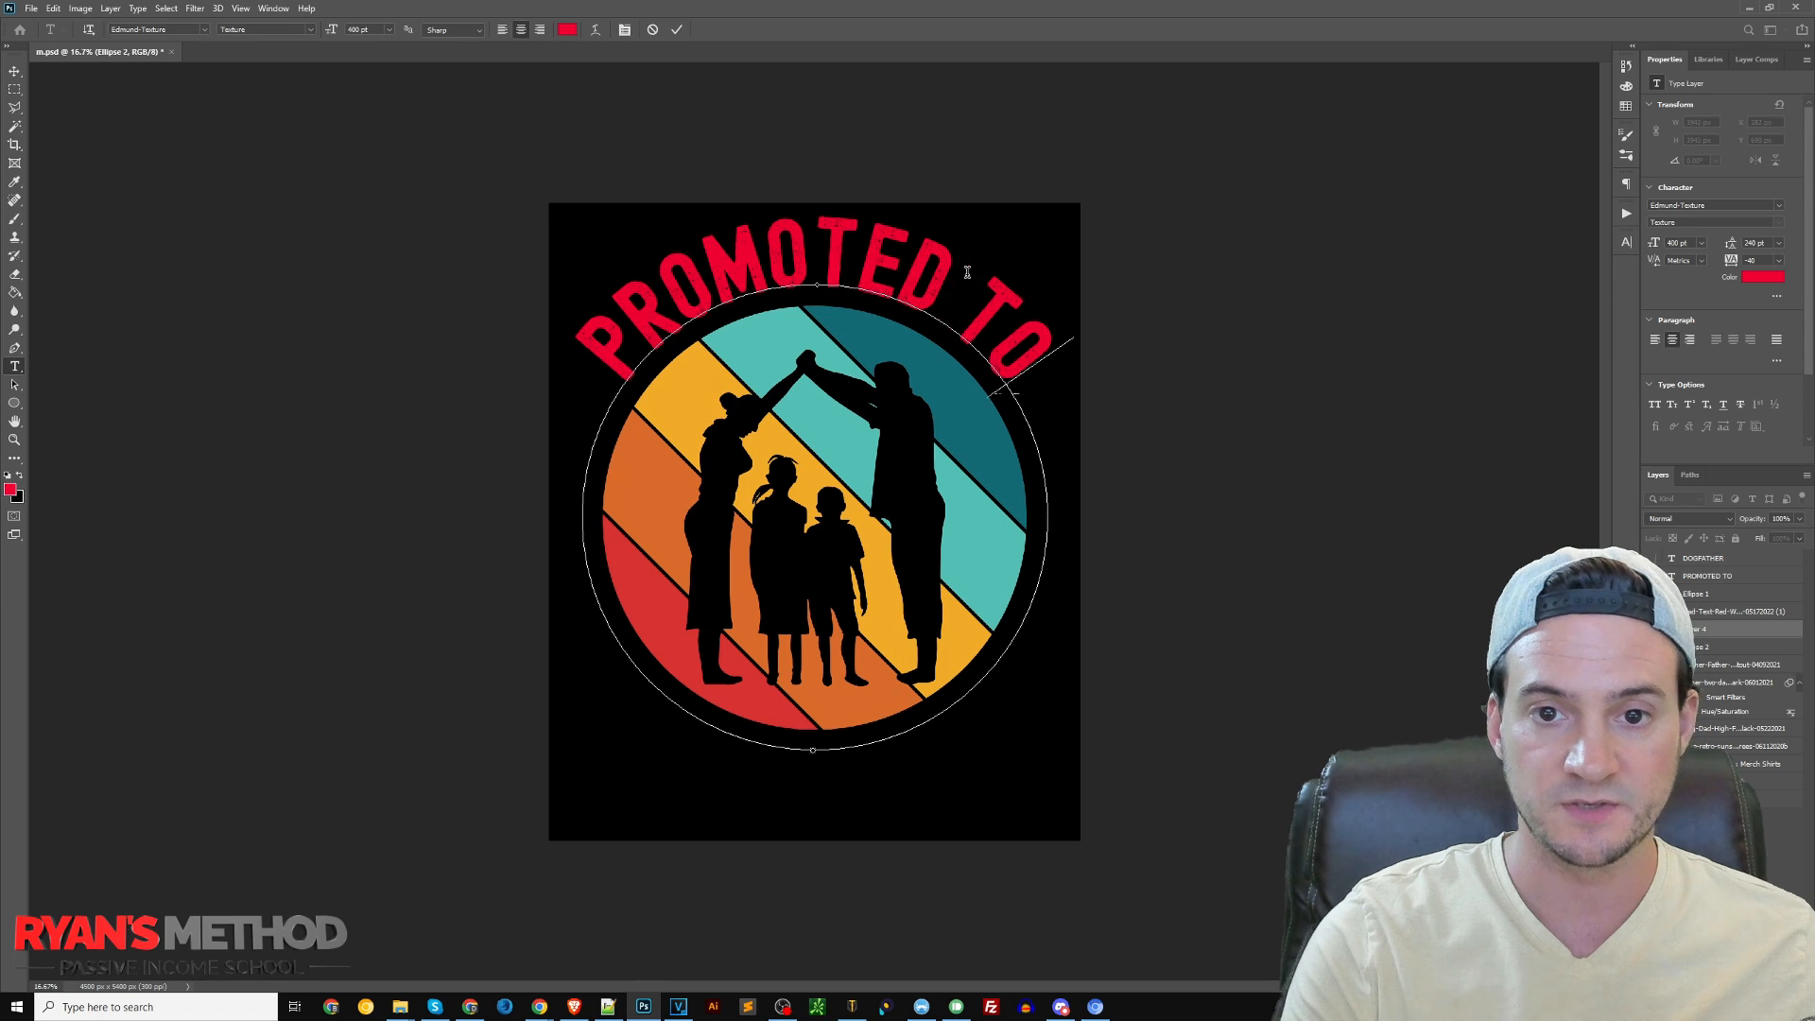
key("ctrl+a")
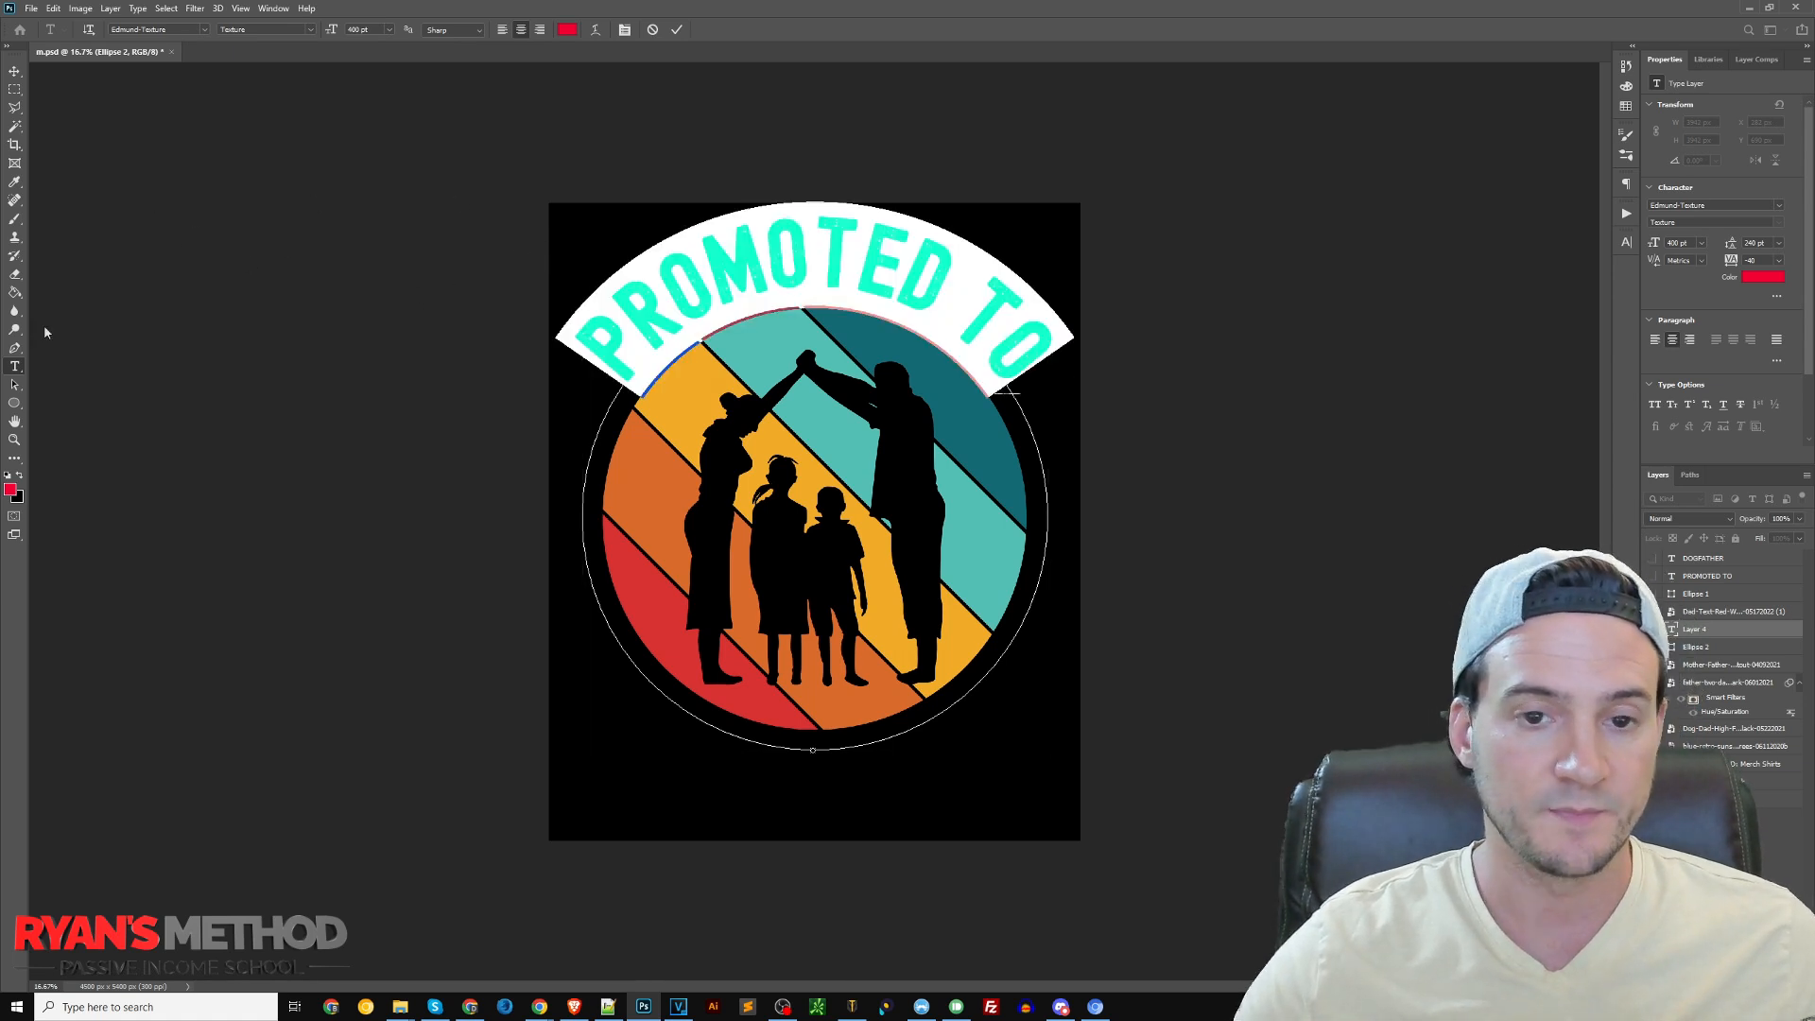
left_click(7, 474)
left_click(19, 475)
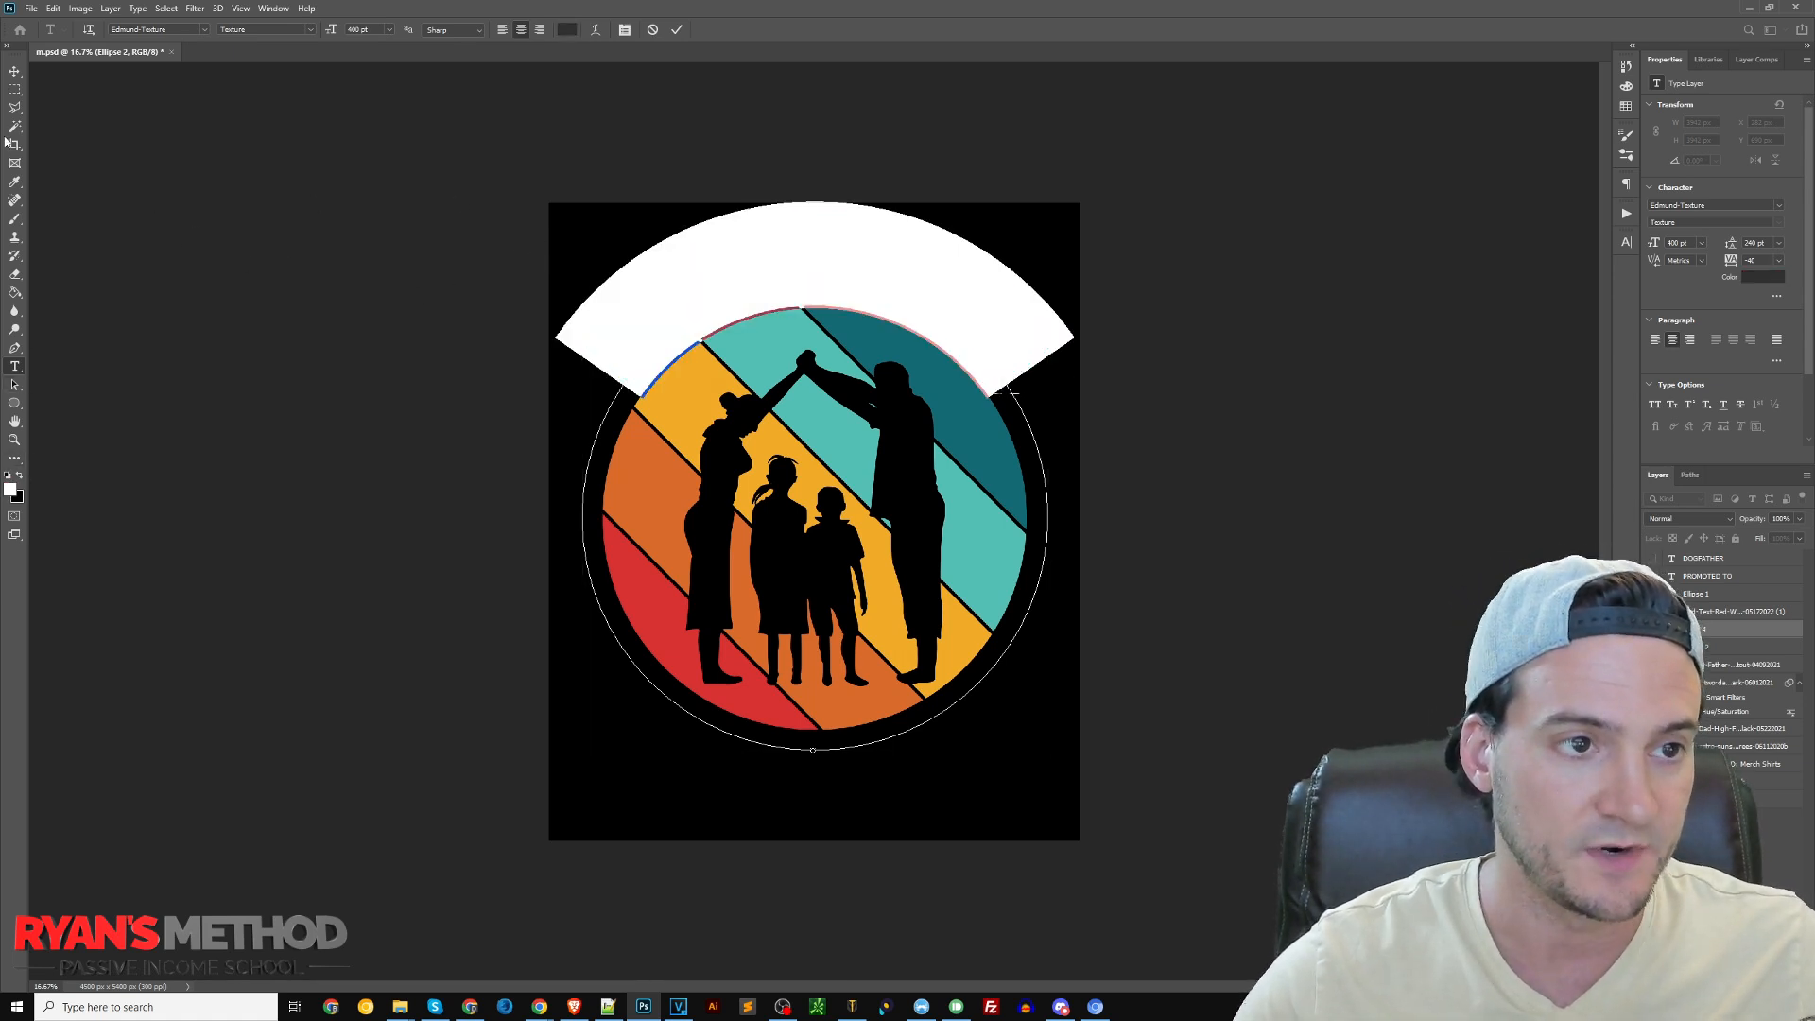
left_click(14, 72)
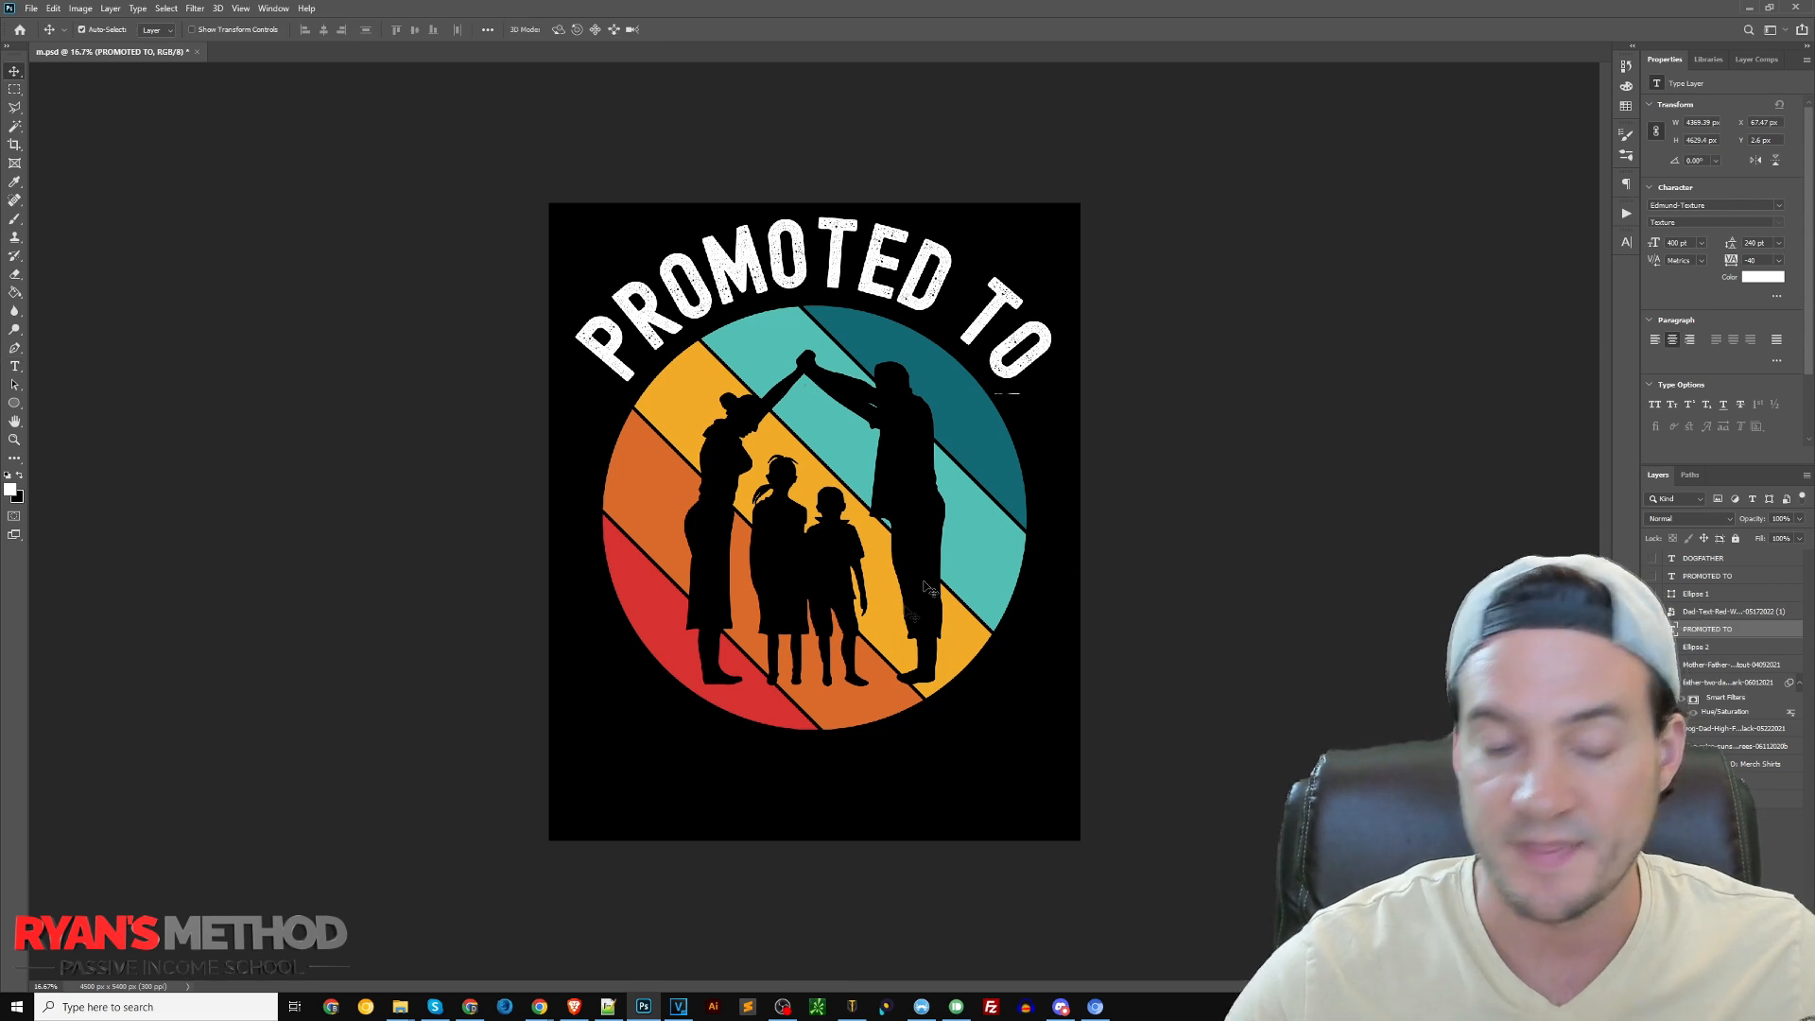
key("t")
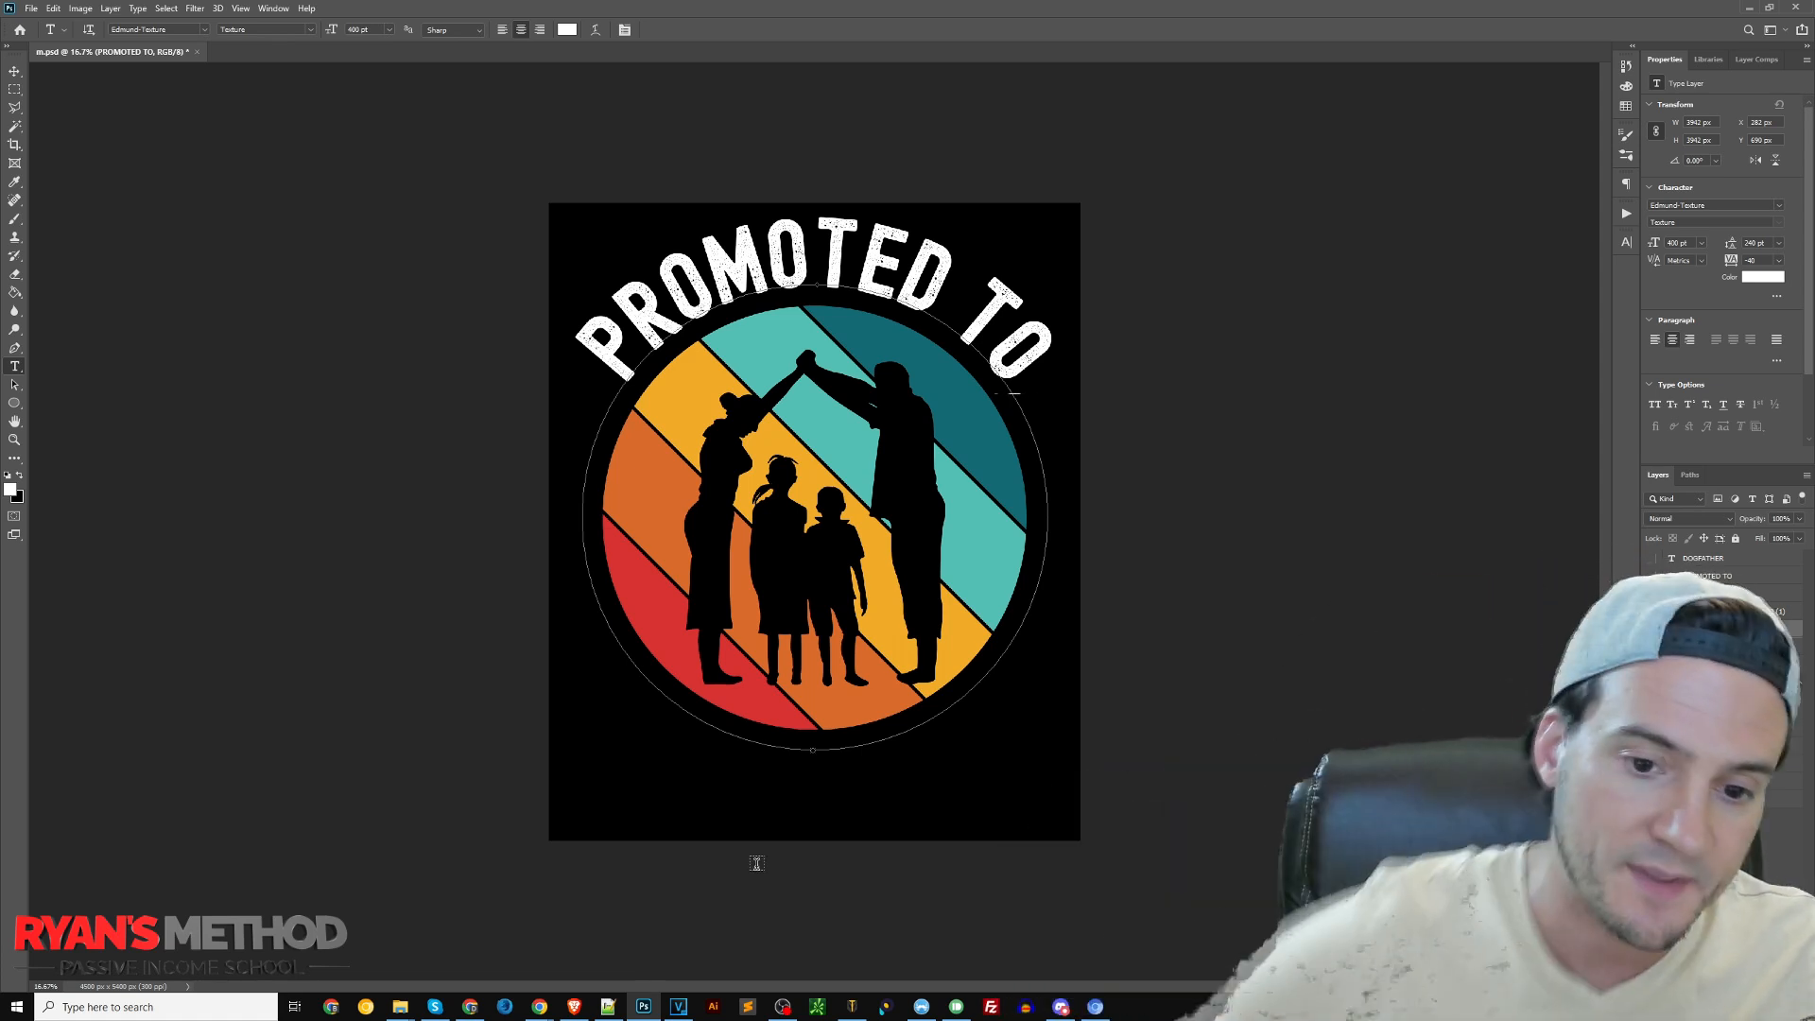
left_click(813, 752)
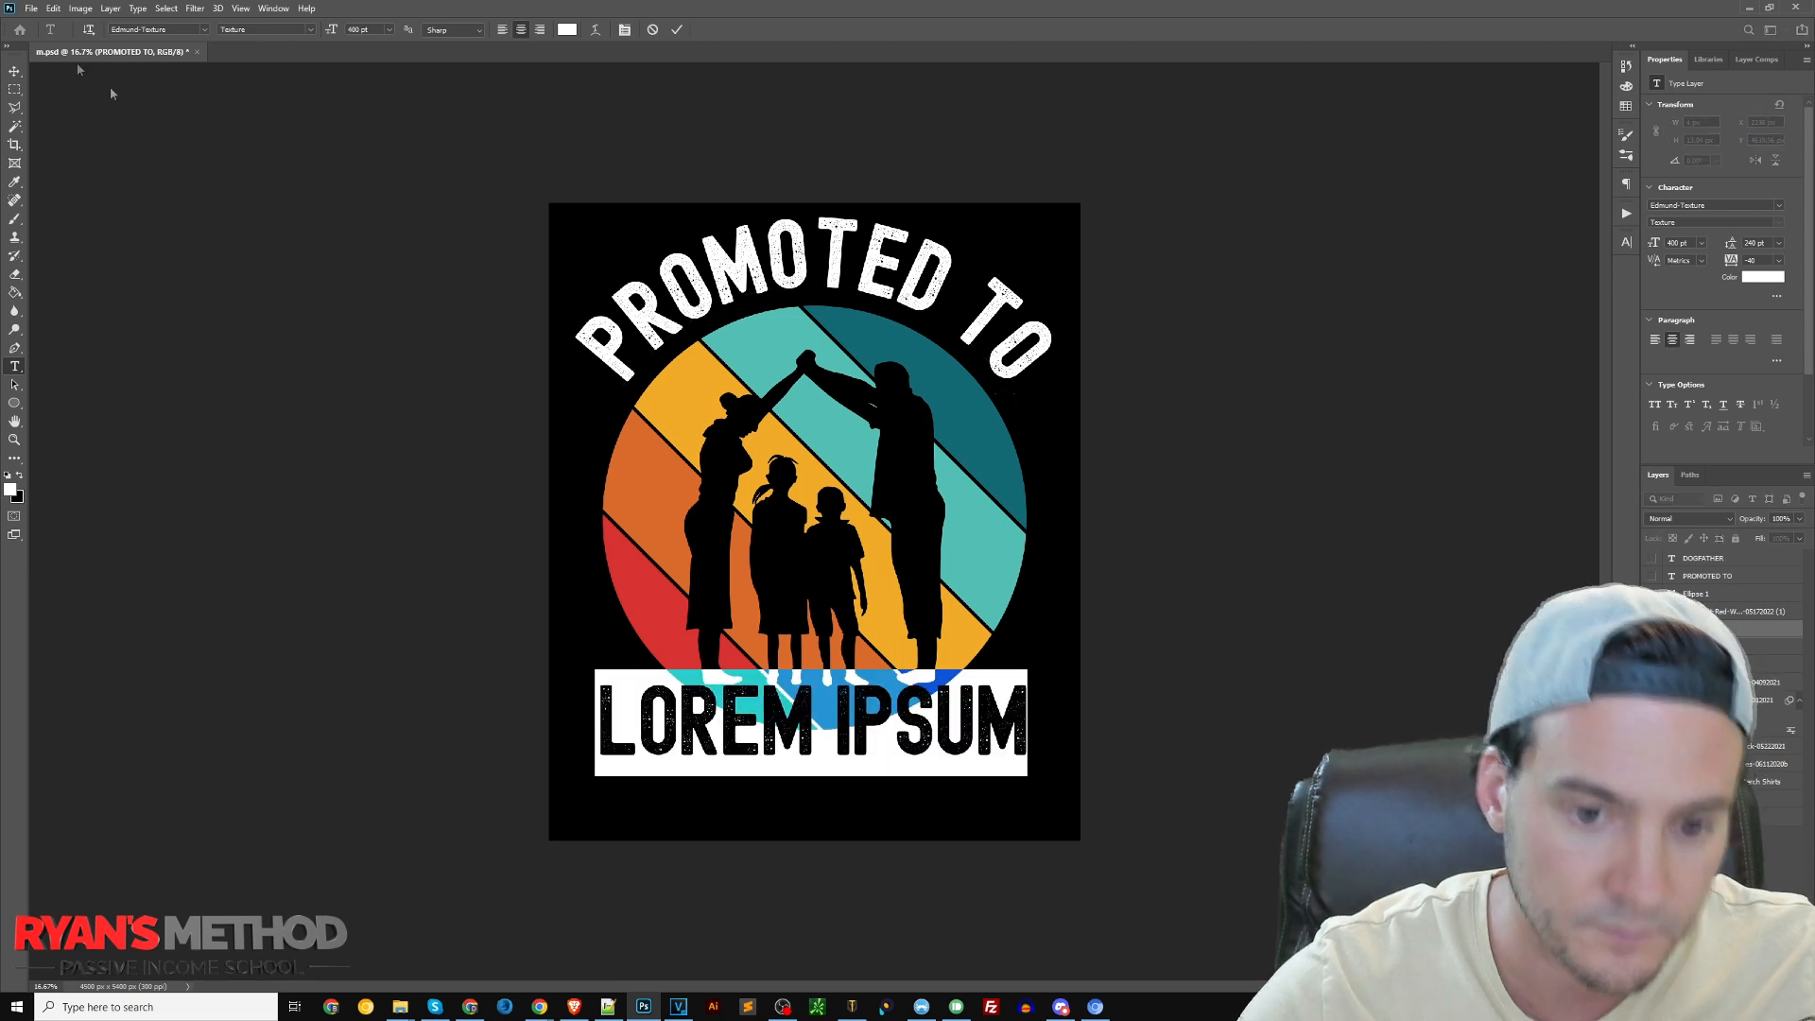
left_click(14, 72)
key("Delete")
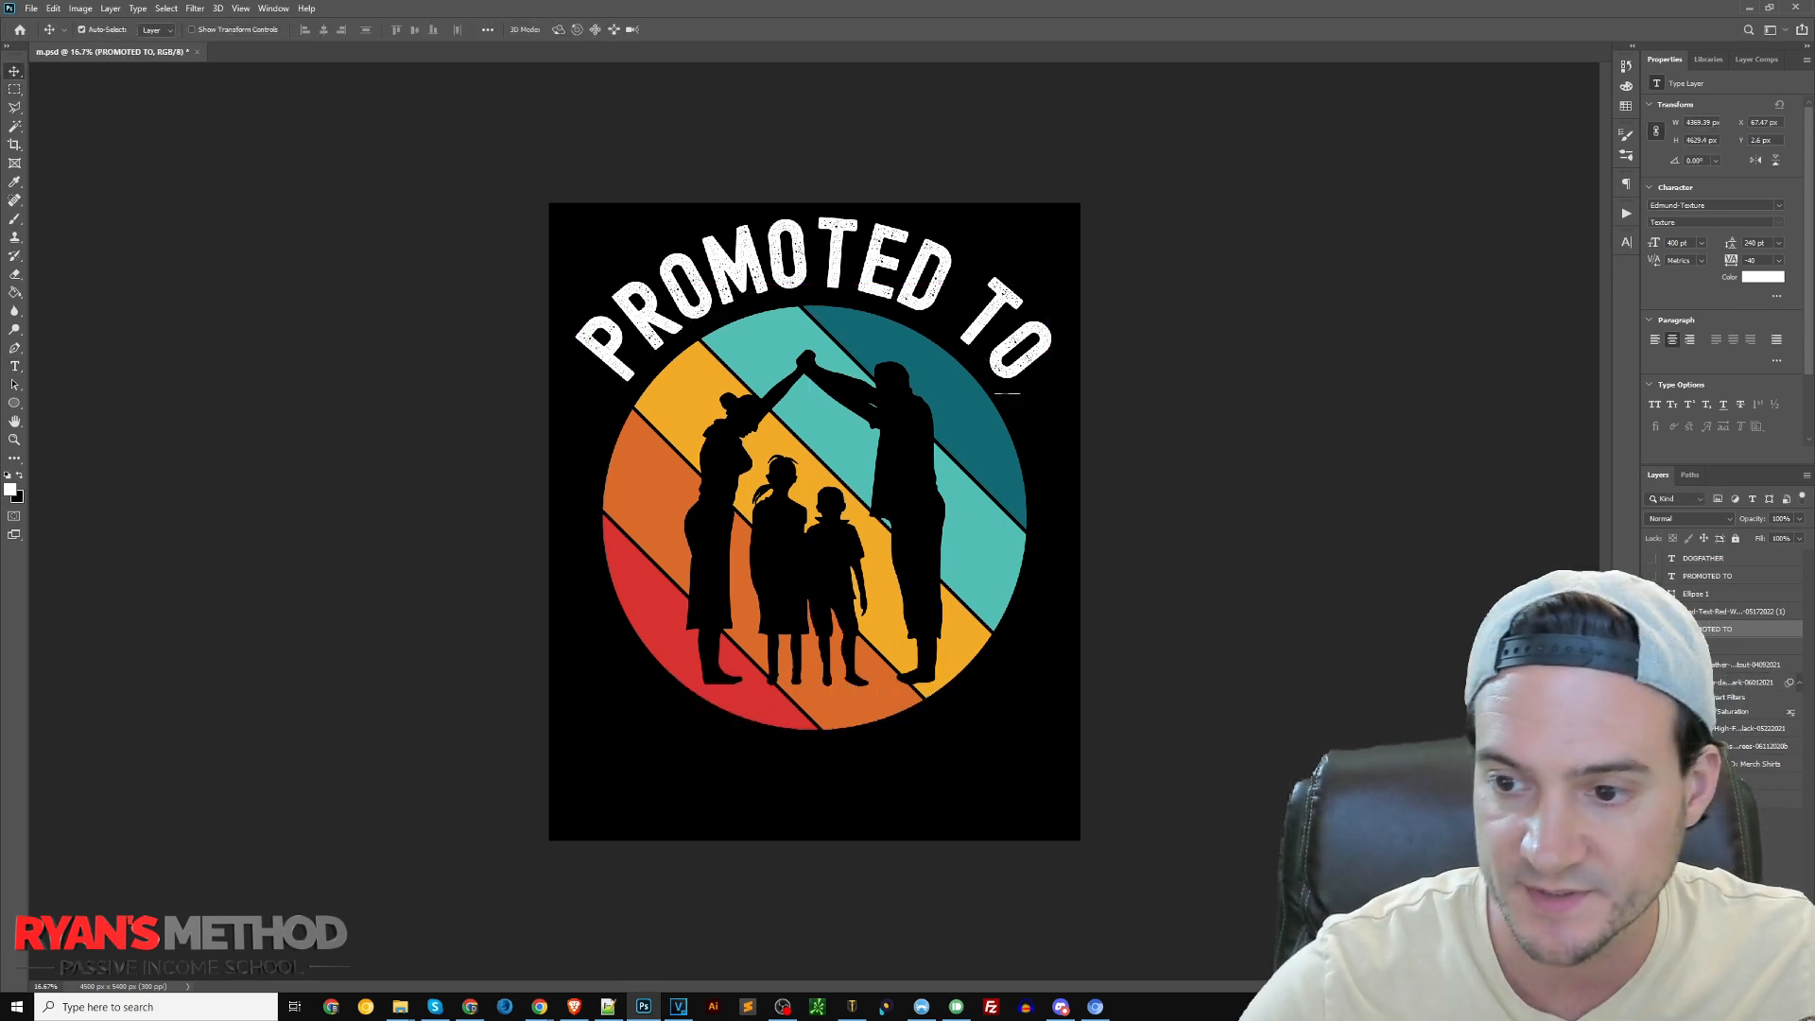
Duplicate the Ellipse 2 layer and hide the white "PROMOTED TO" text
left_click(1652, 628)
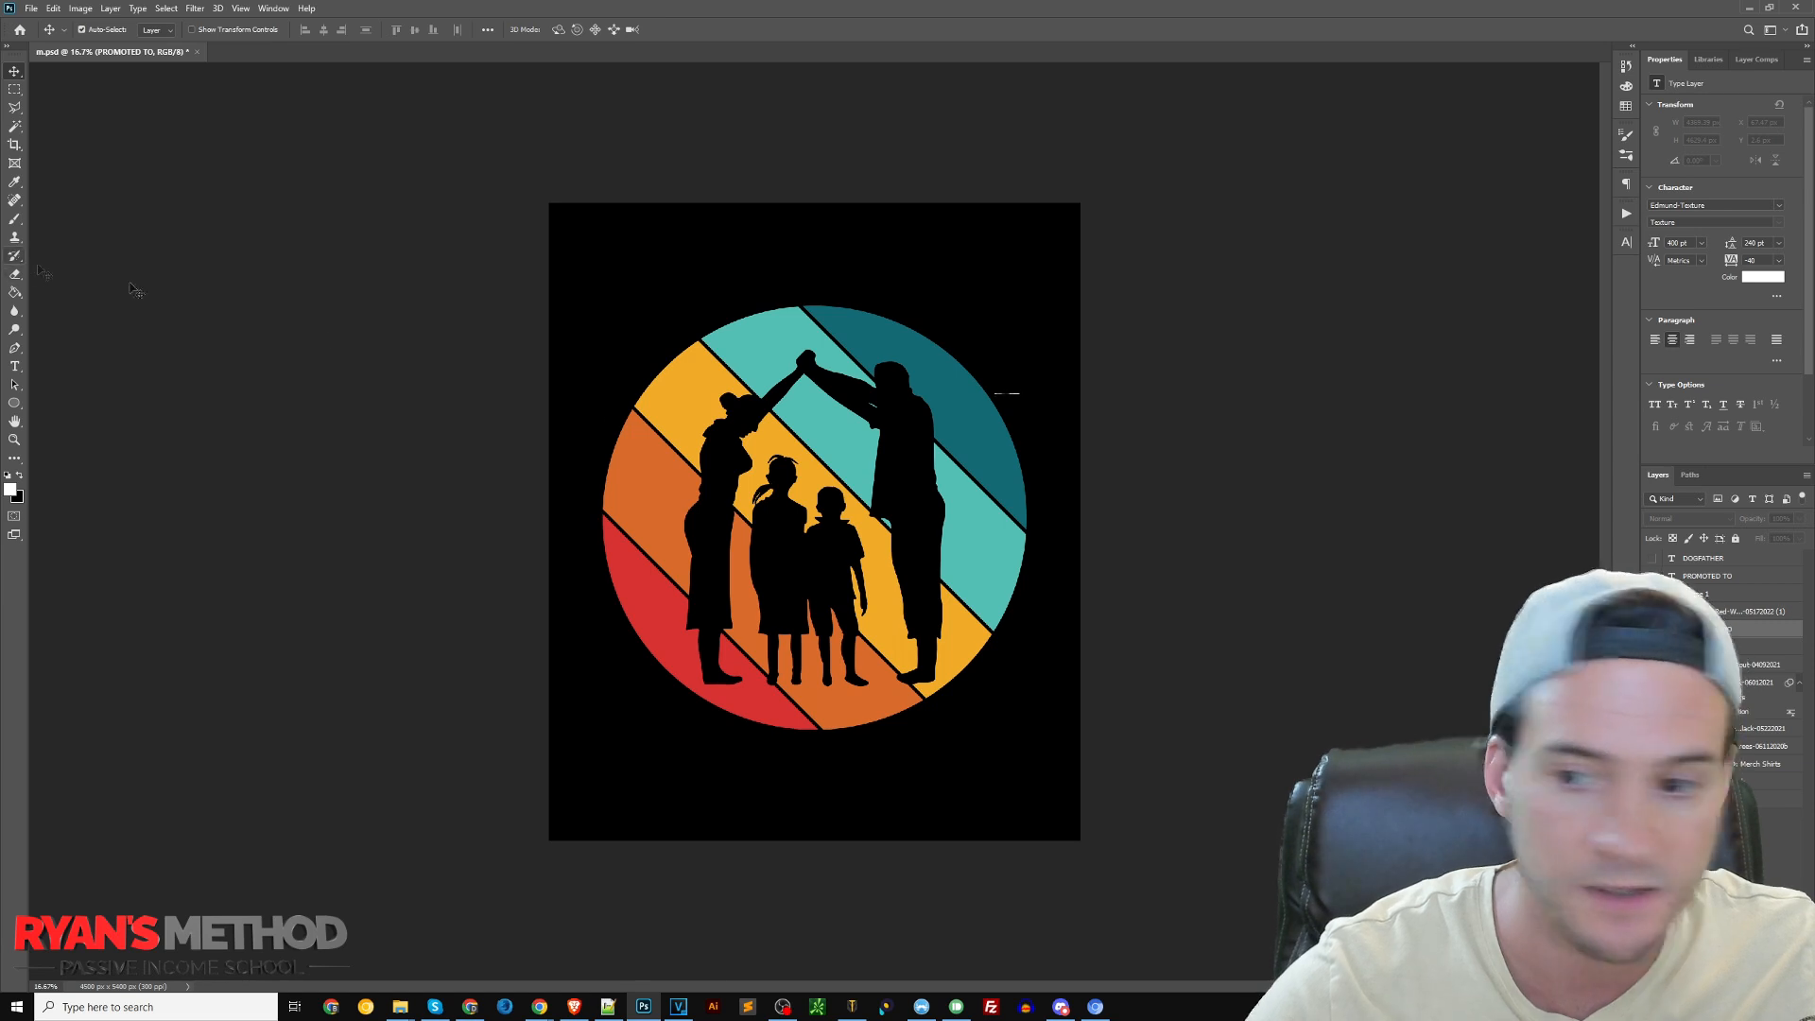
left_click(1652, 629)
right_click(1700, 646)
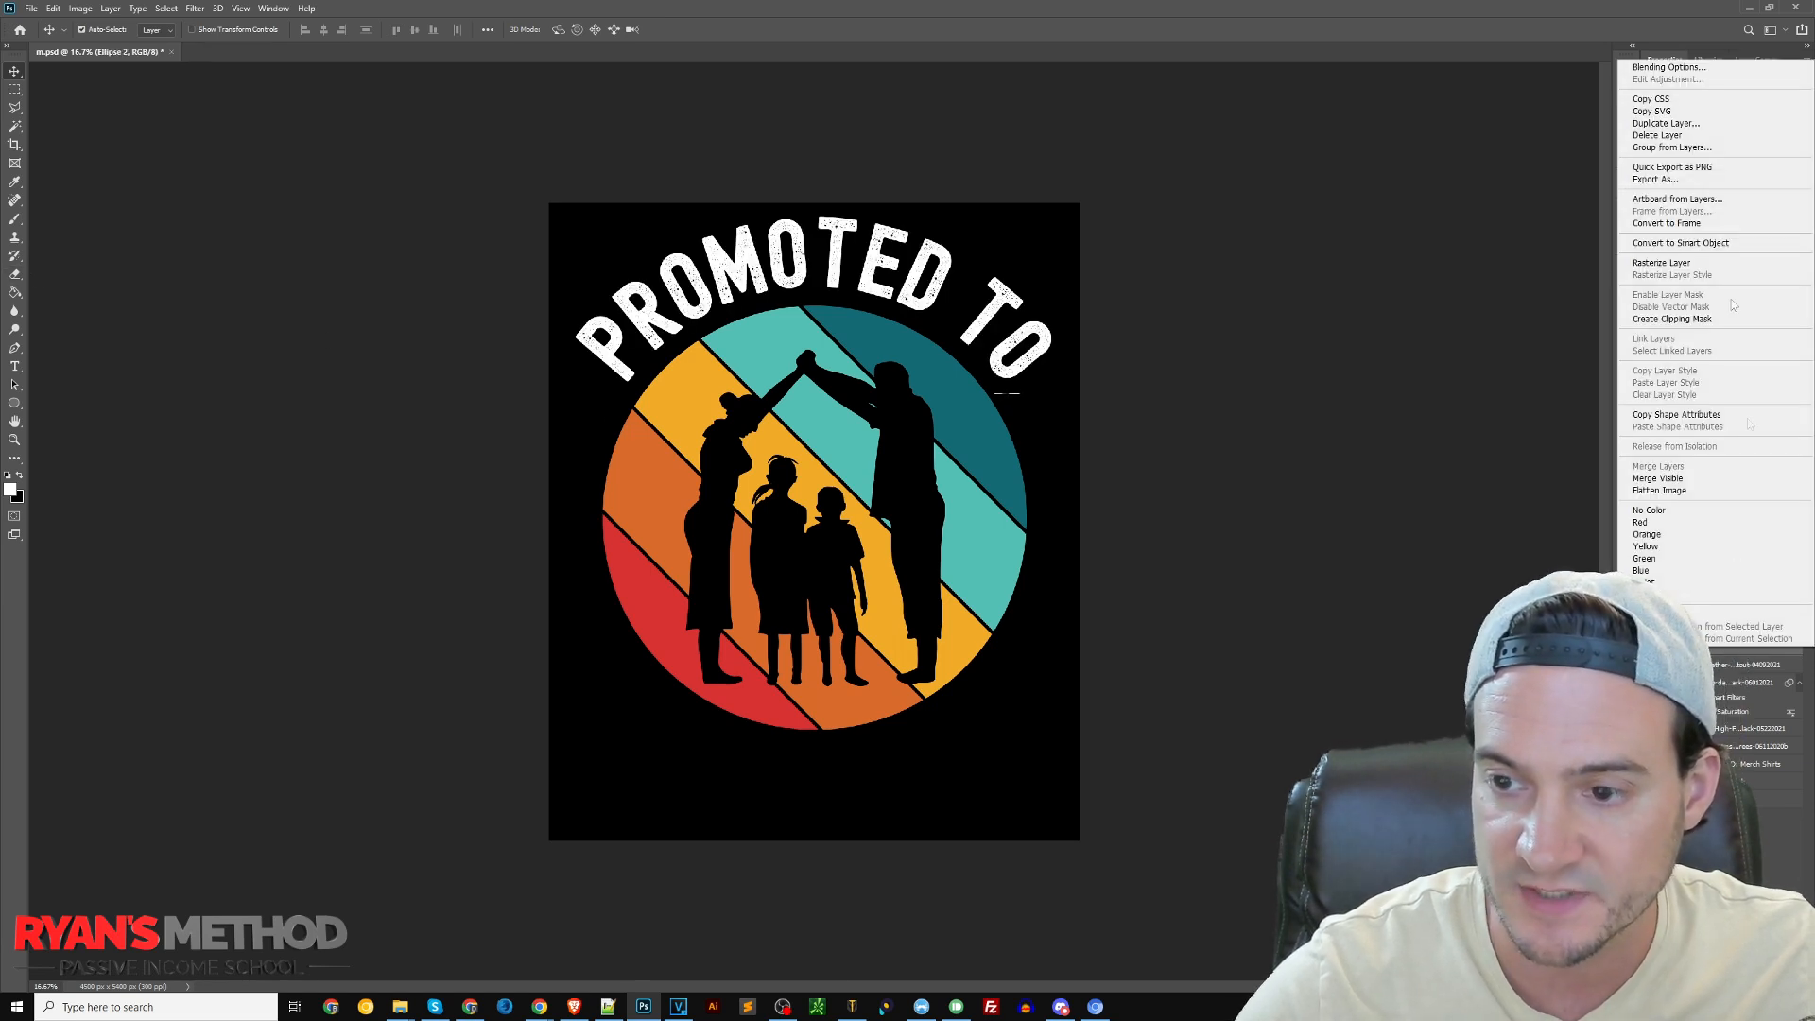
left_click(1665, 123)
key("Return")
left_click(1652, 628)
Add "DADDY 2022" text along the duplicated circle and flip it to the inside of the path's lower arc
key("t")
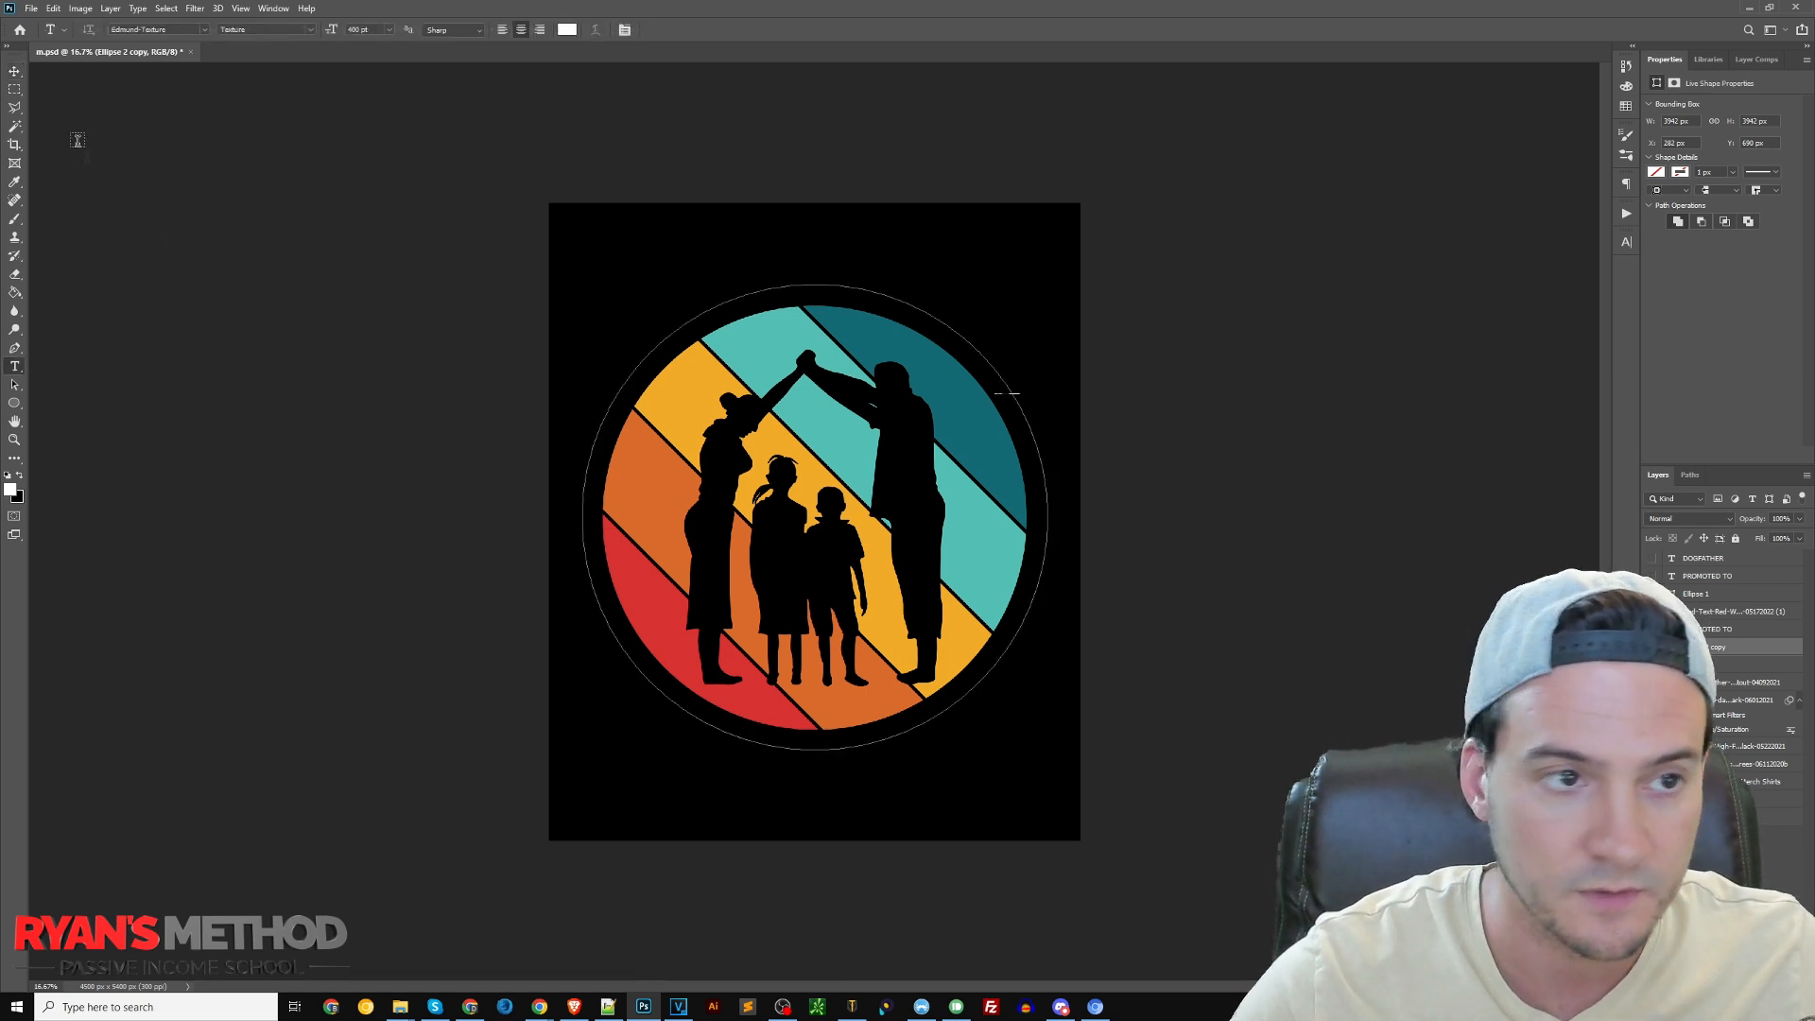
left_click(809, 284)
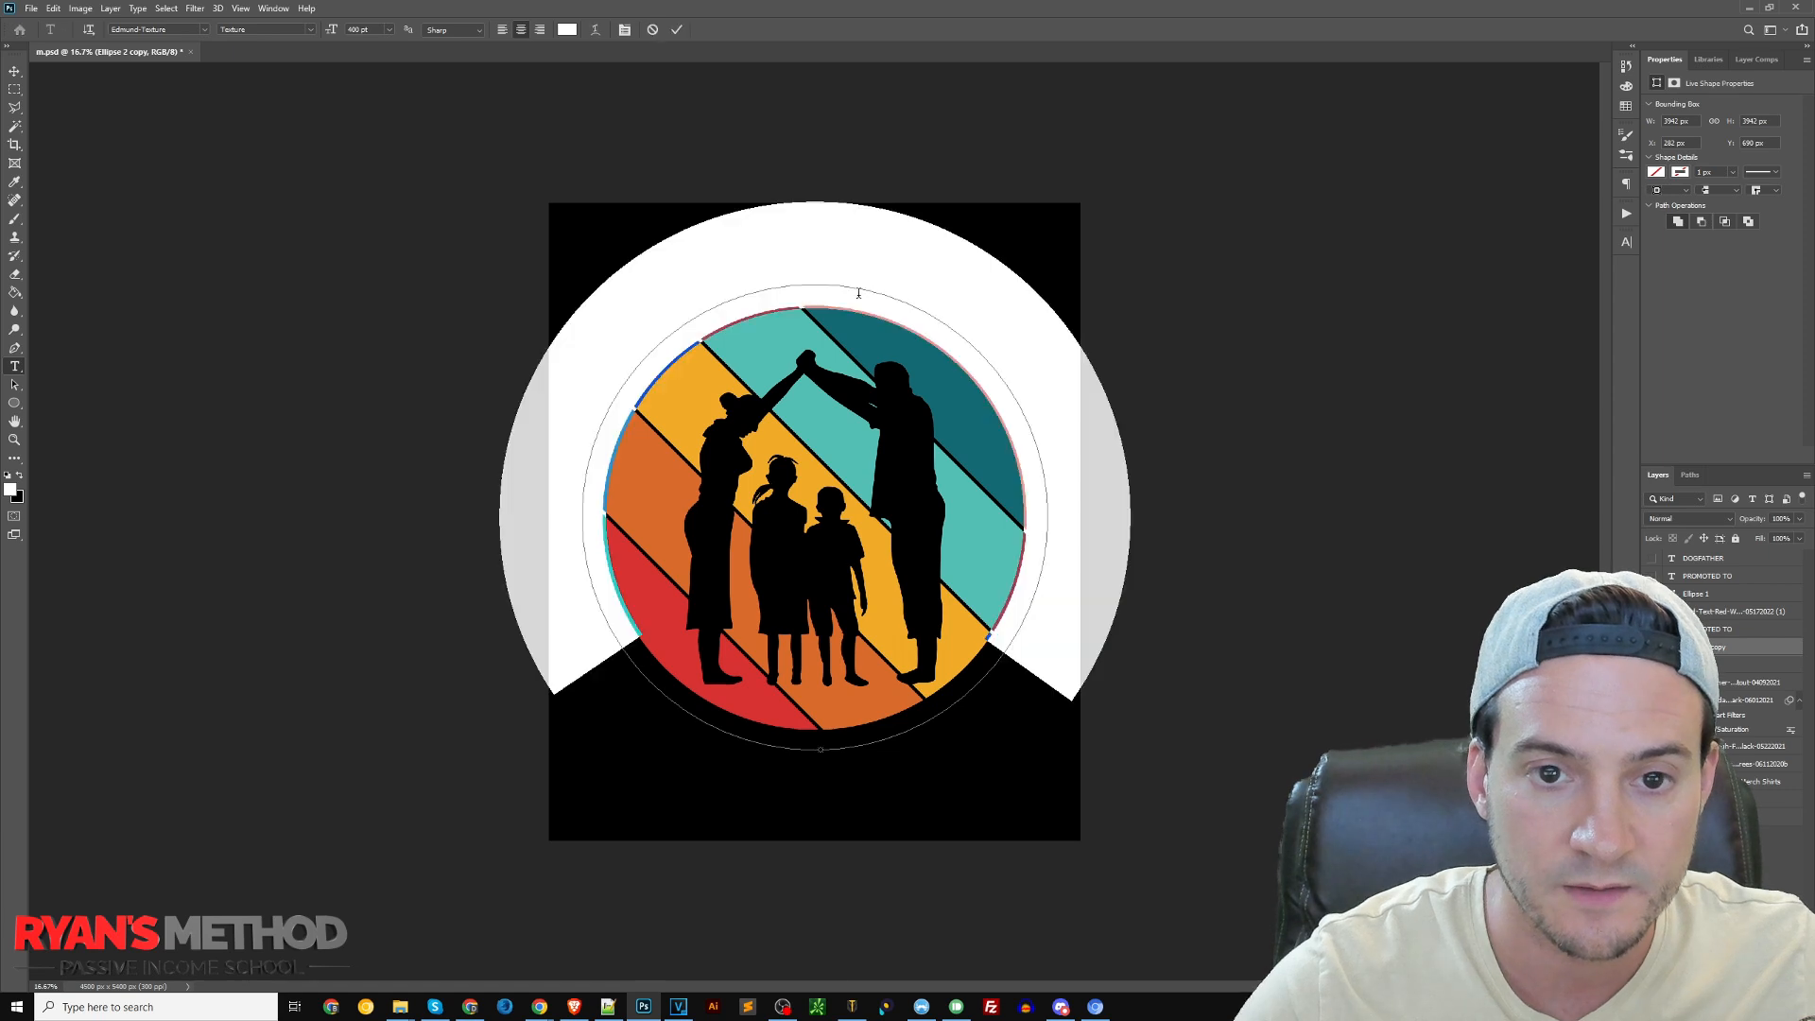
type("DADDY 2022")
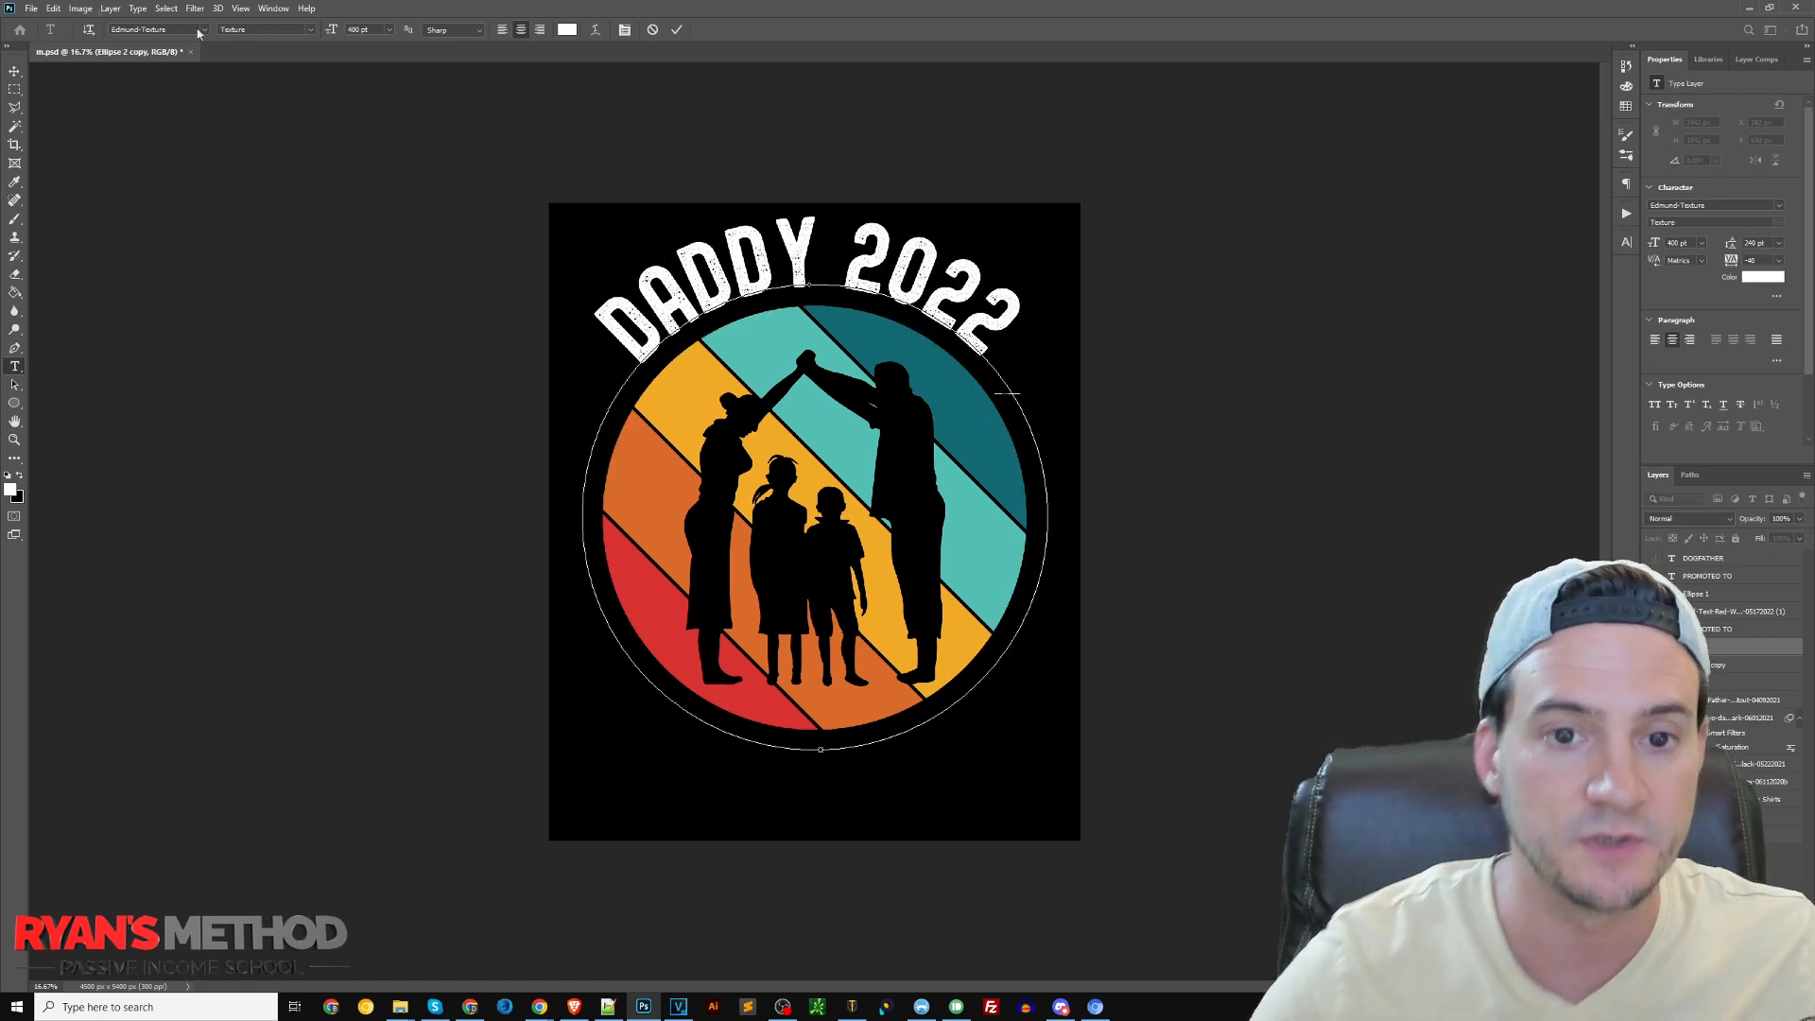
left_click(15, 388)
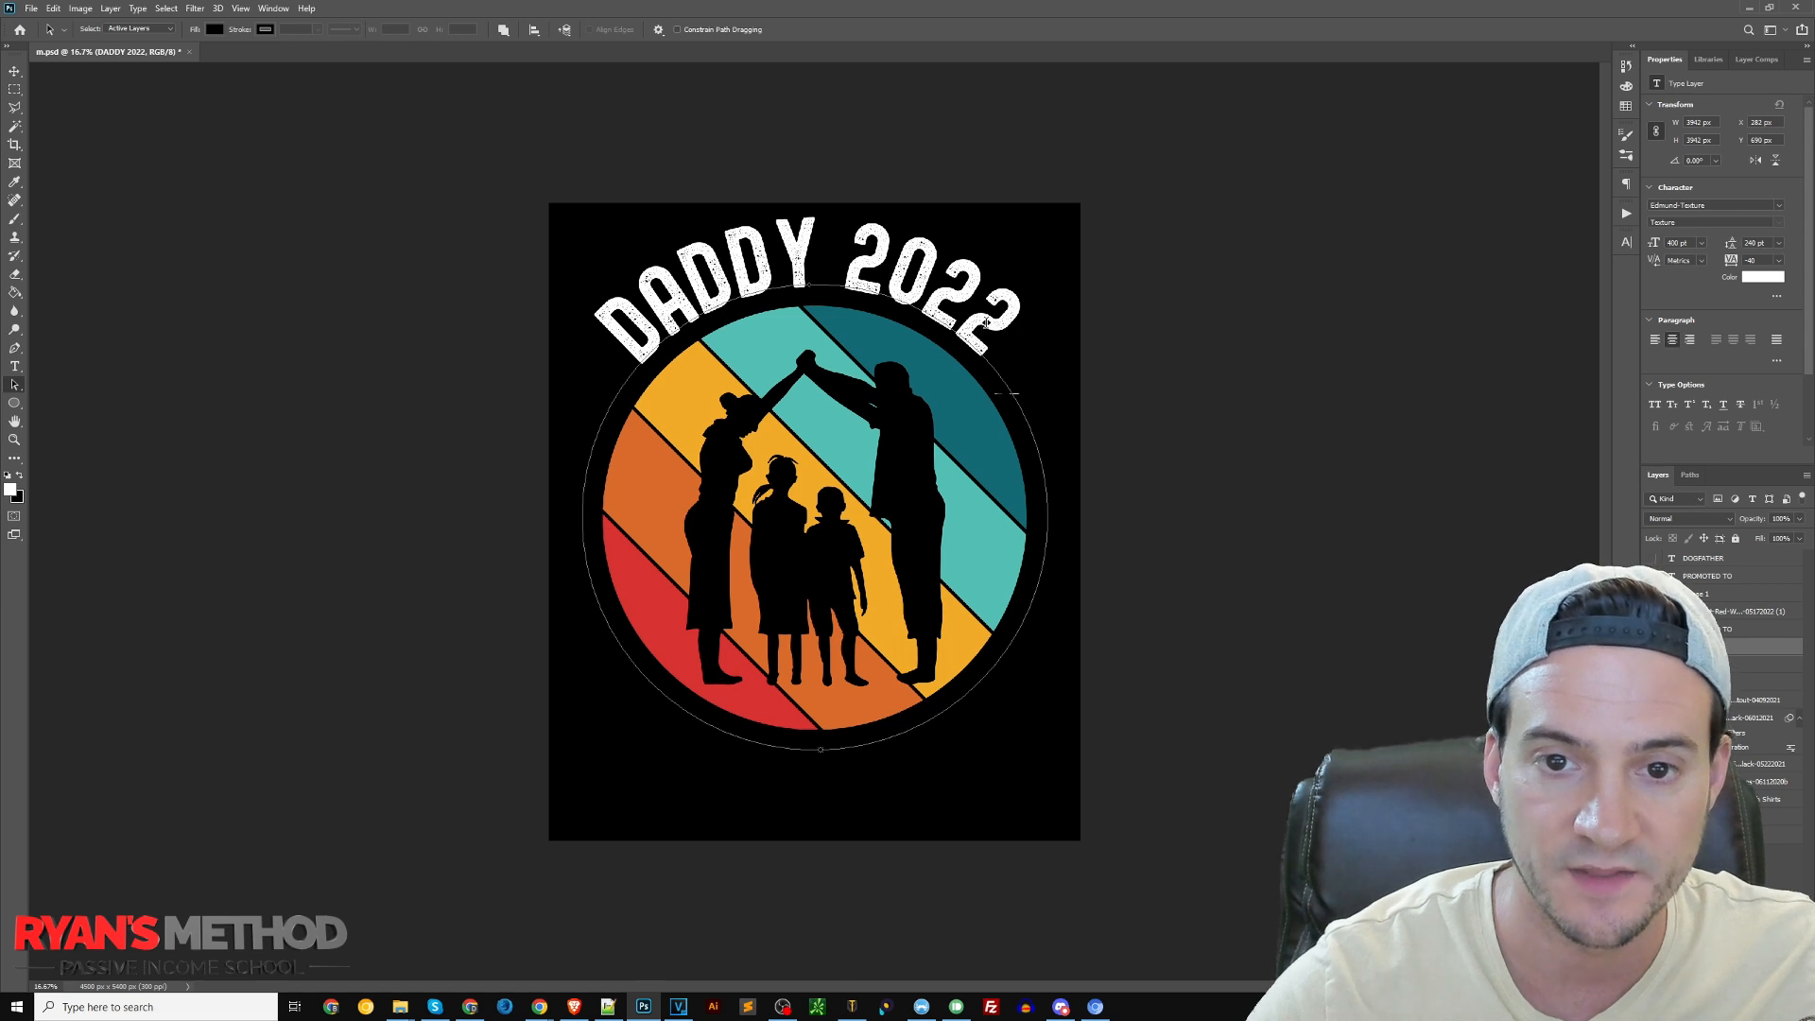
left_click_drag(987, 321, 815, 739)
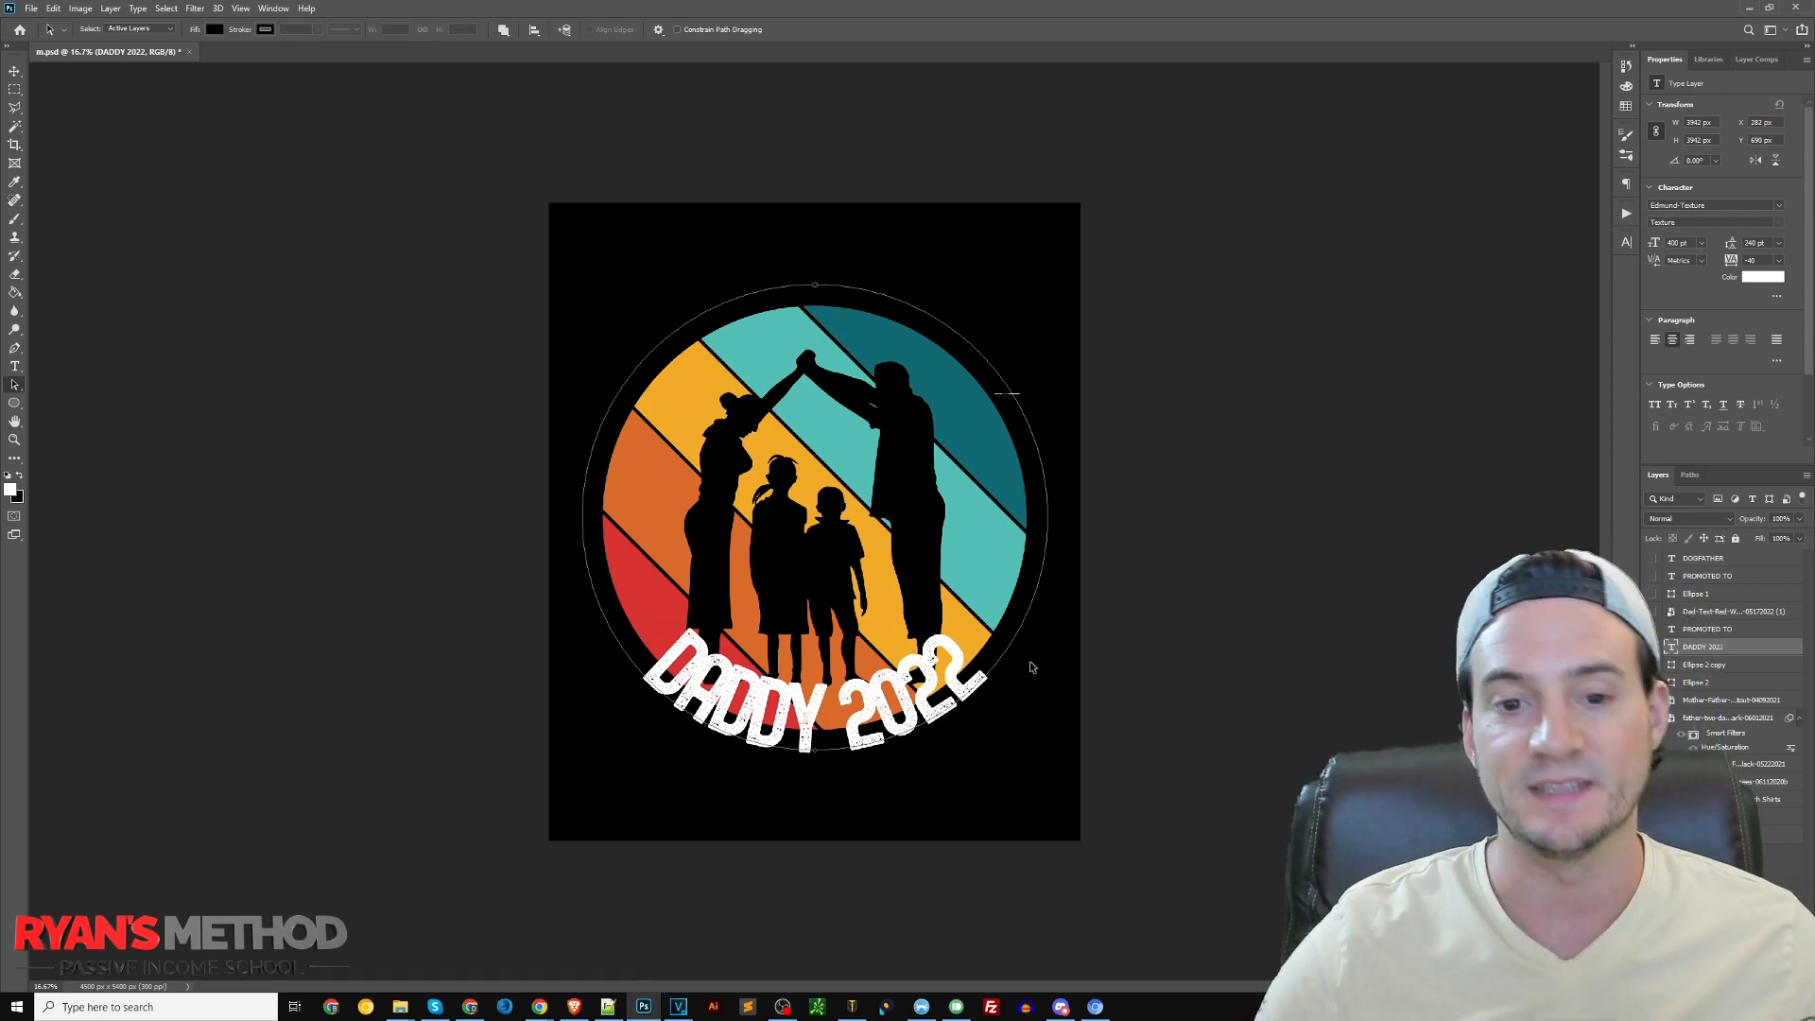
Set the baseline shift of the whole "DADDY 2022" text to about -120 pt so it sits below the sunset graphic
key("t")
left_click(913, 711)
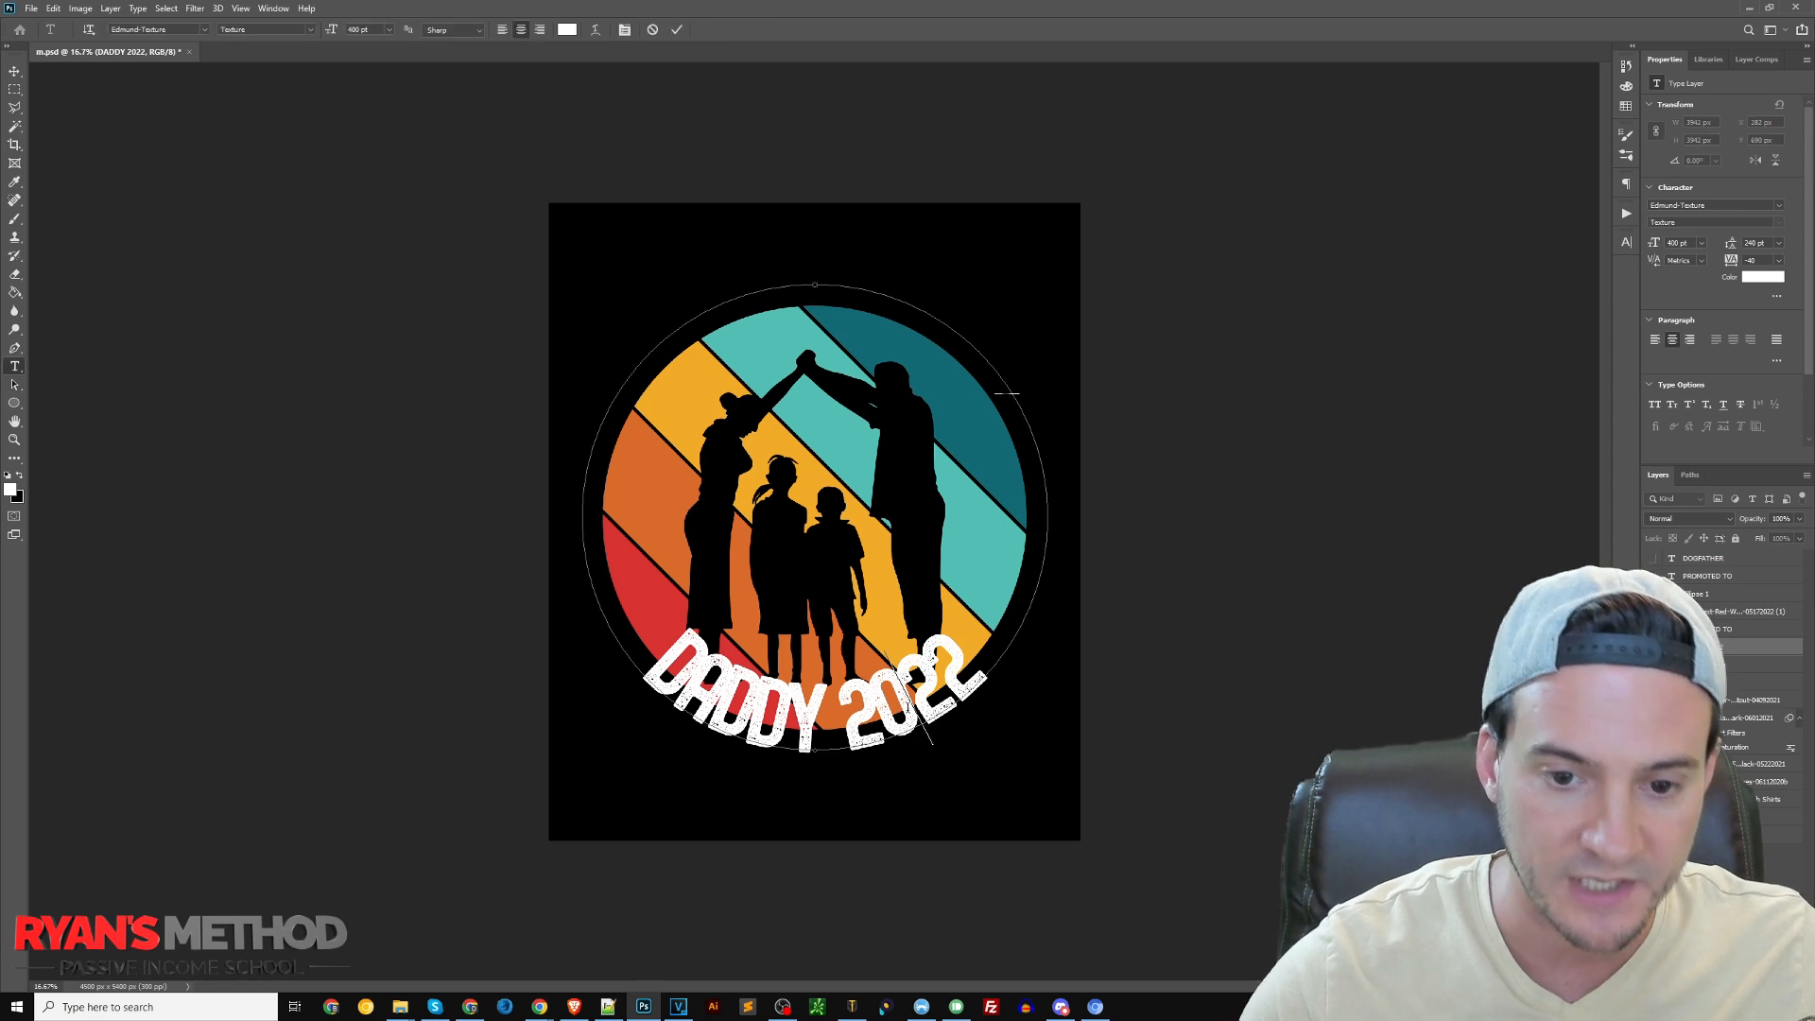
key("ctrl+a")
left_click(1626, 243)
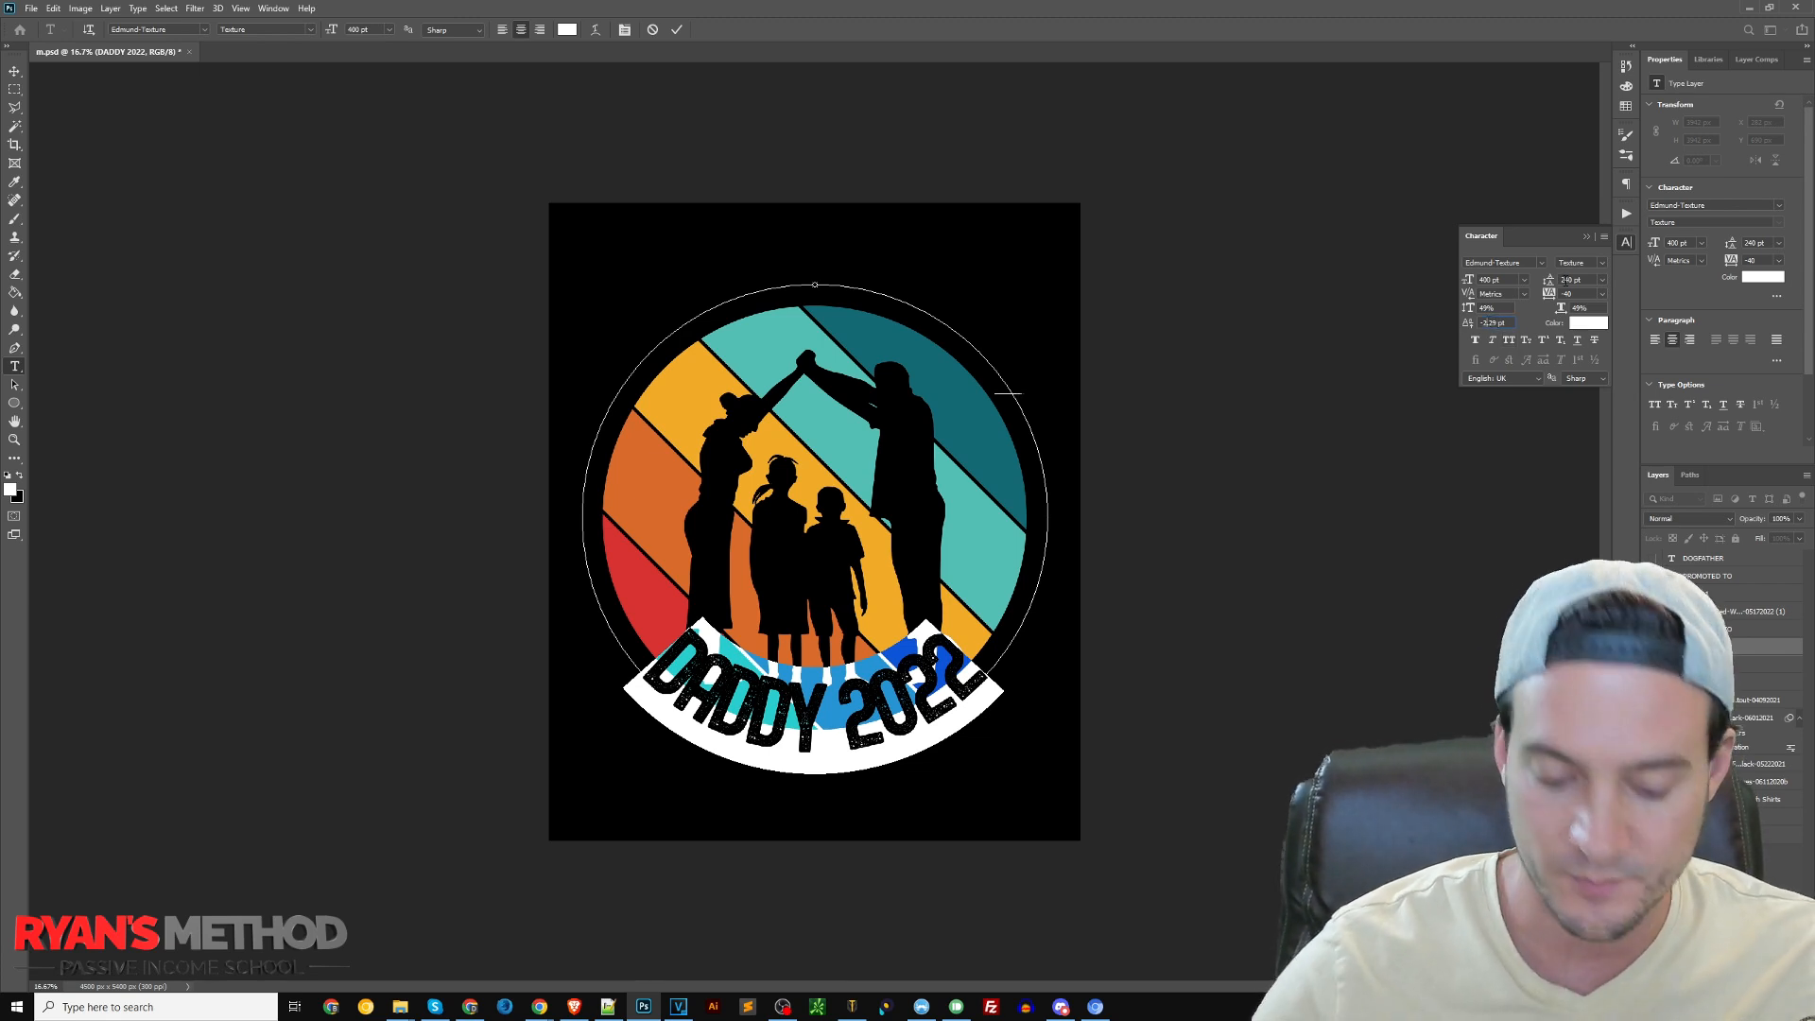
type("0")
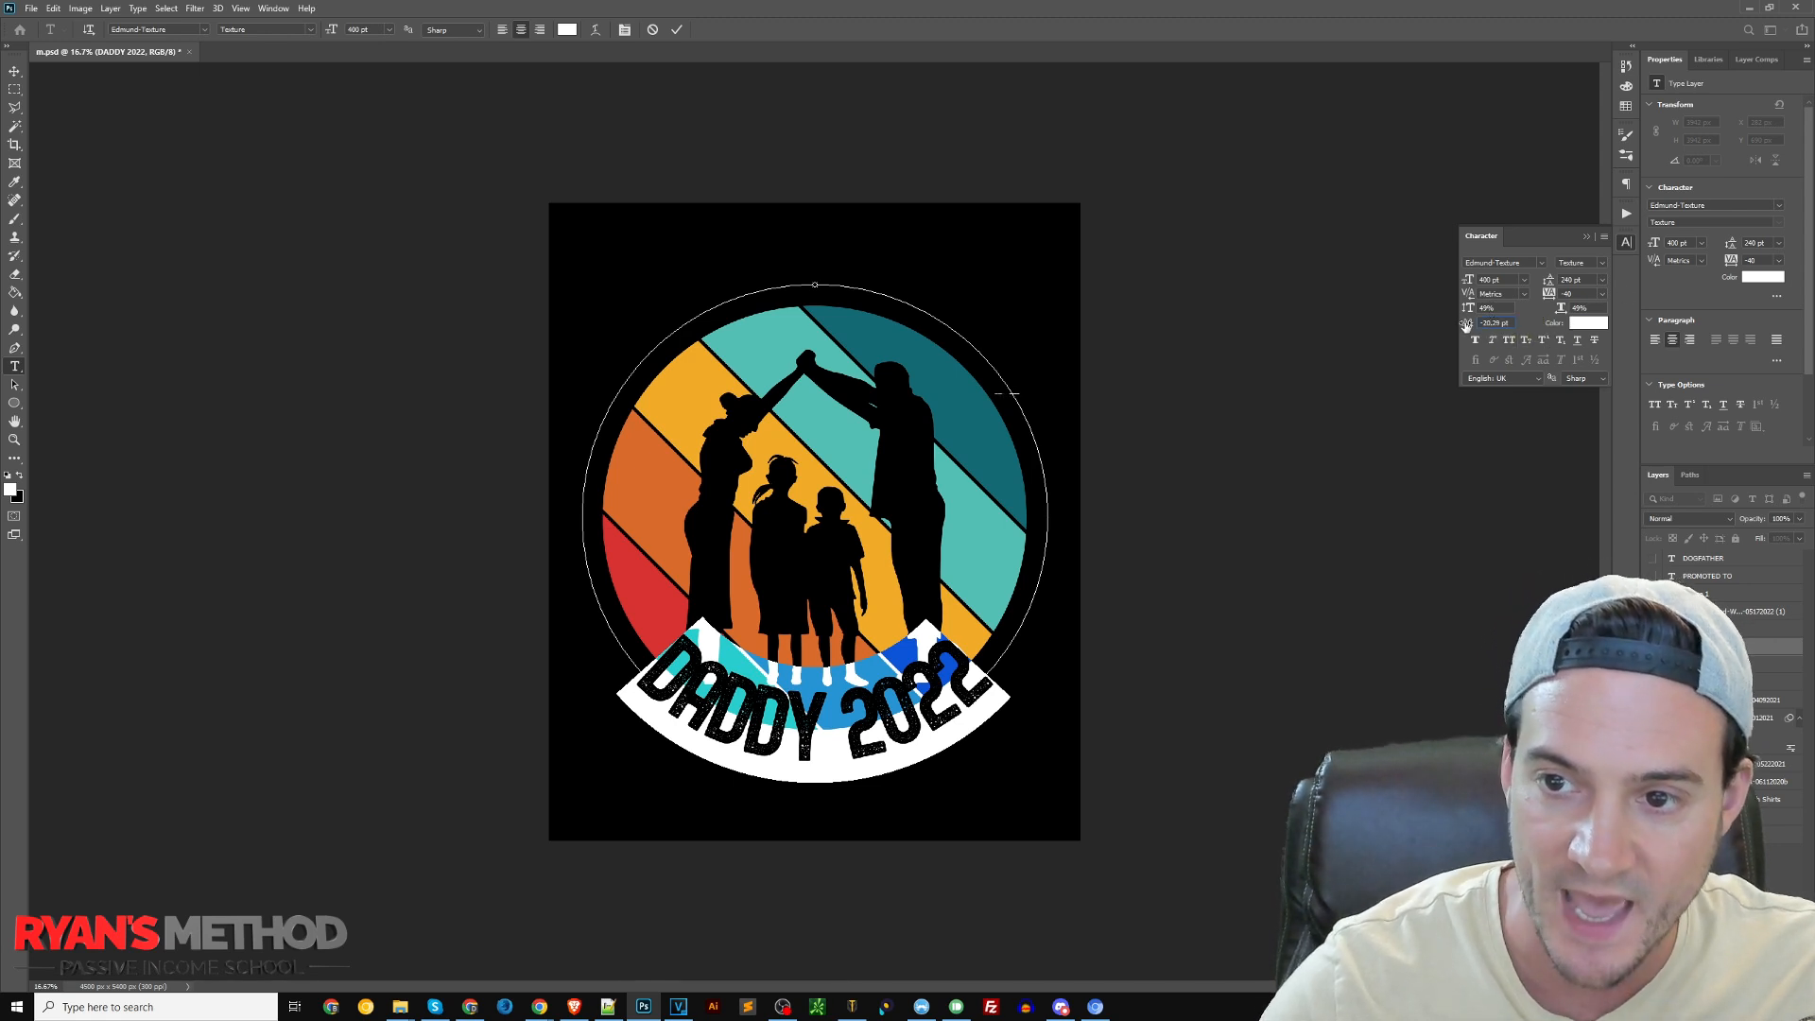
type("0")
key("Return")
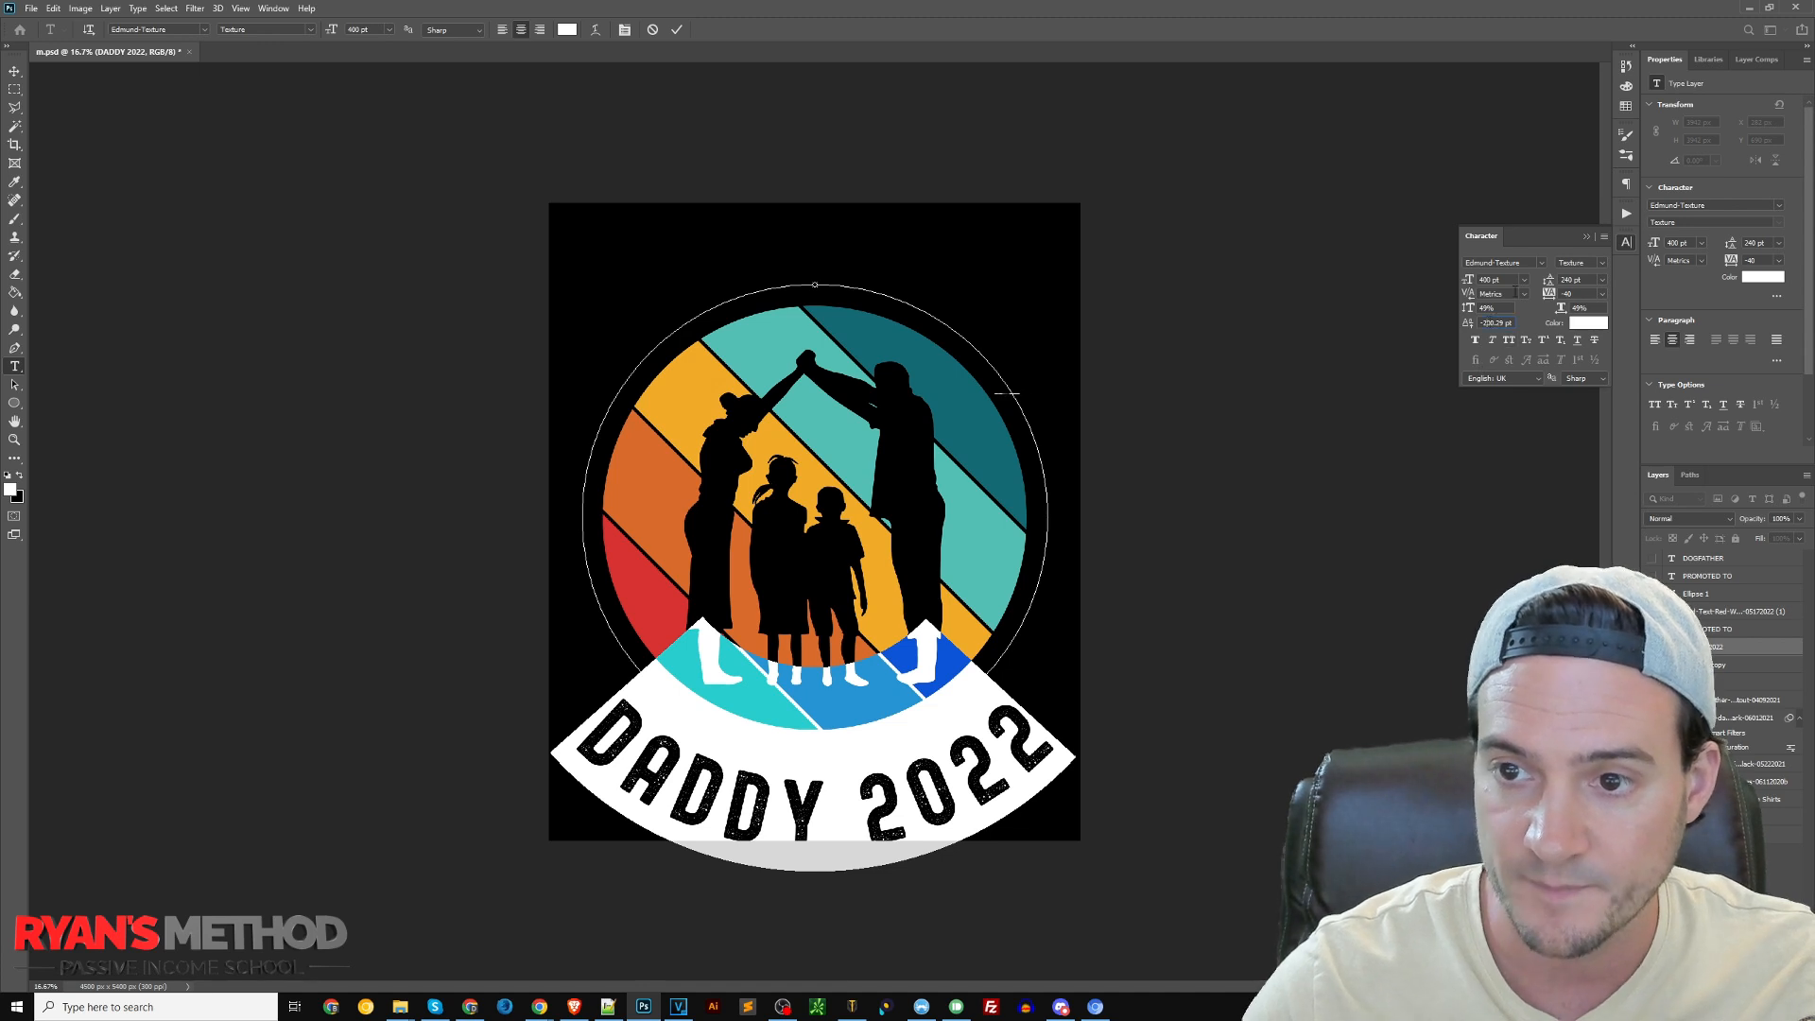
key("Return")
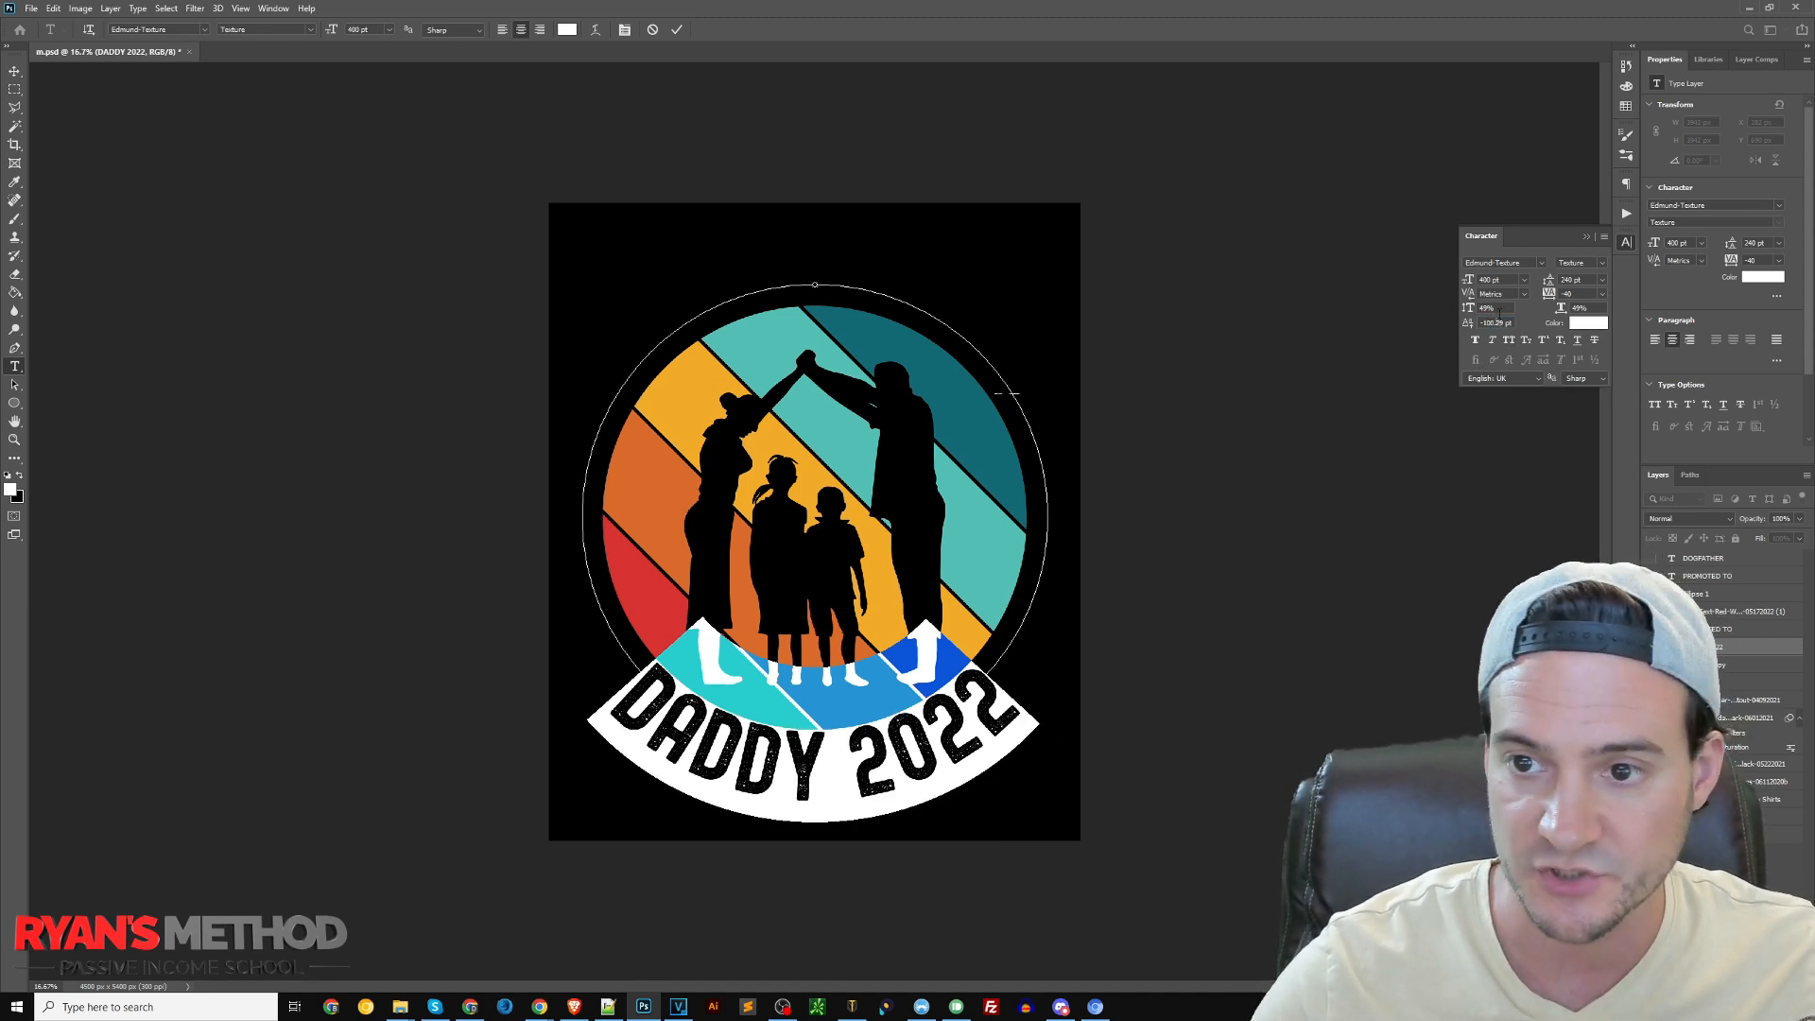
key("Return")
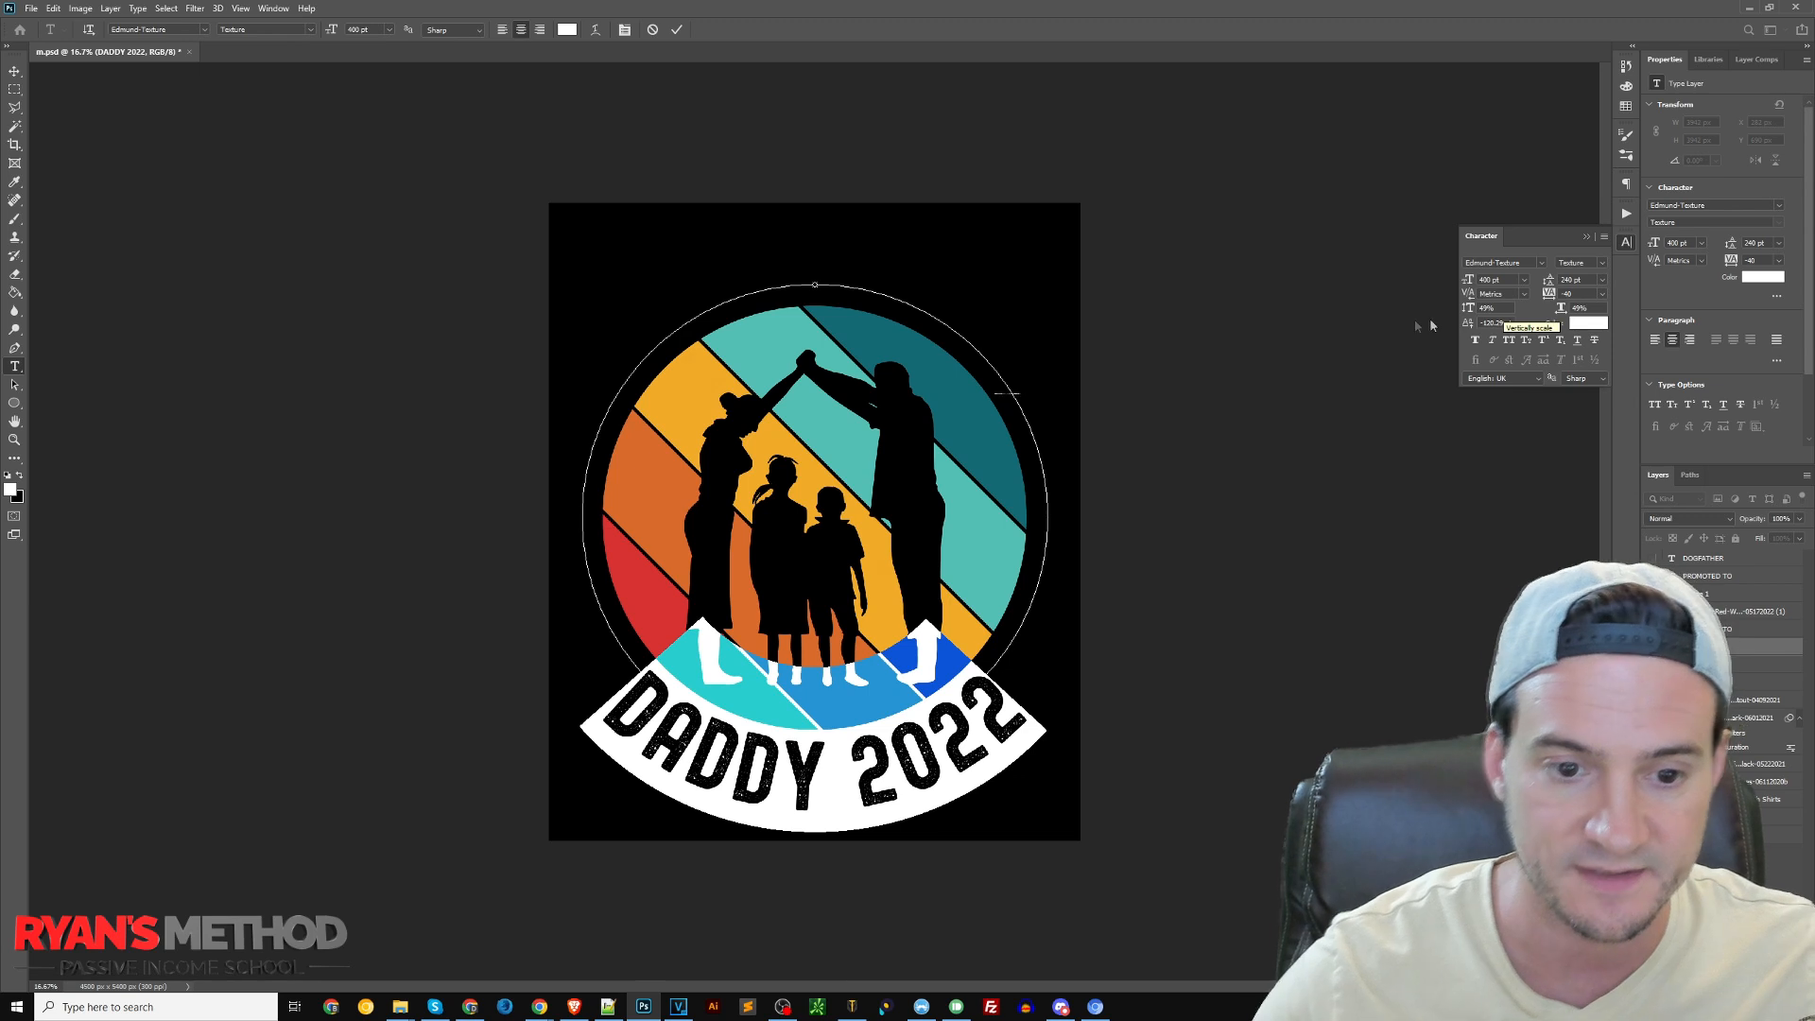
Set the baseline shift of the "DADDY 2022" text to about -127 pt, commit the text and collapse the character settings
left_click(1495, 324)
key("BackSpace")
type("7")
key("Return")
left_click(14, 72)
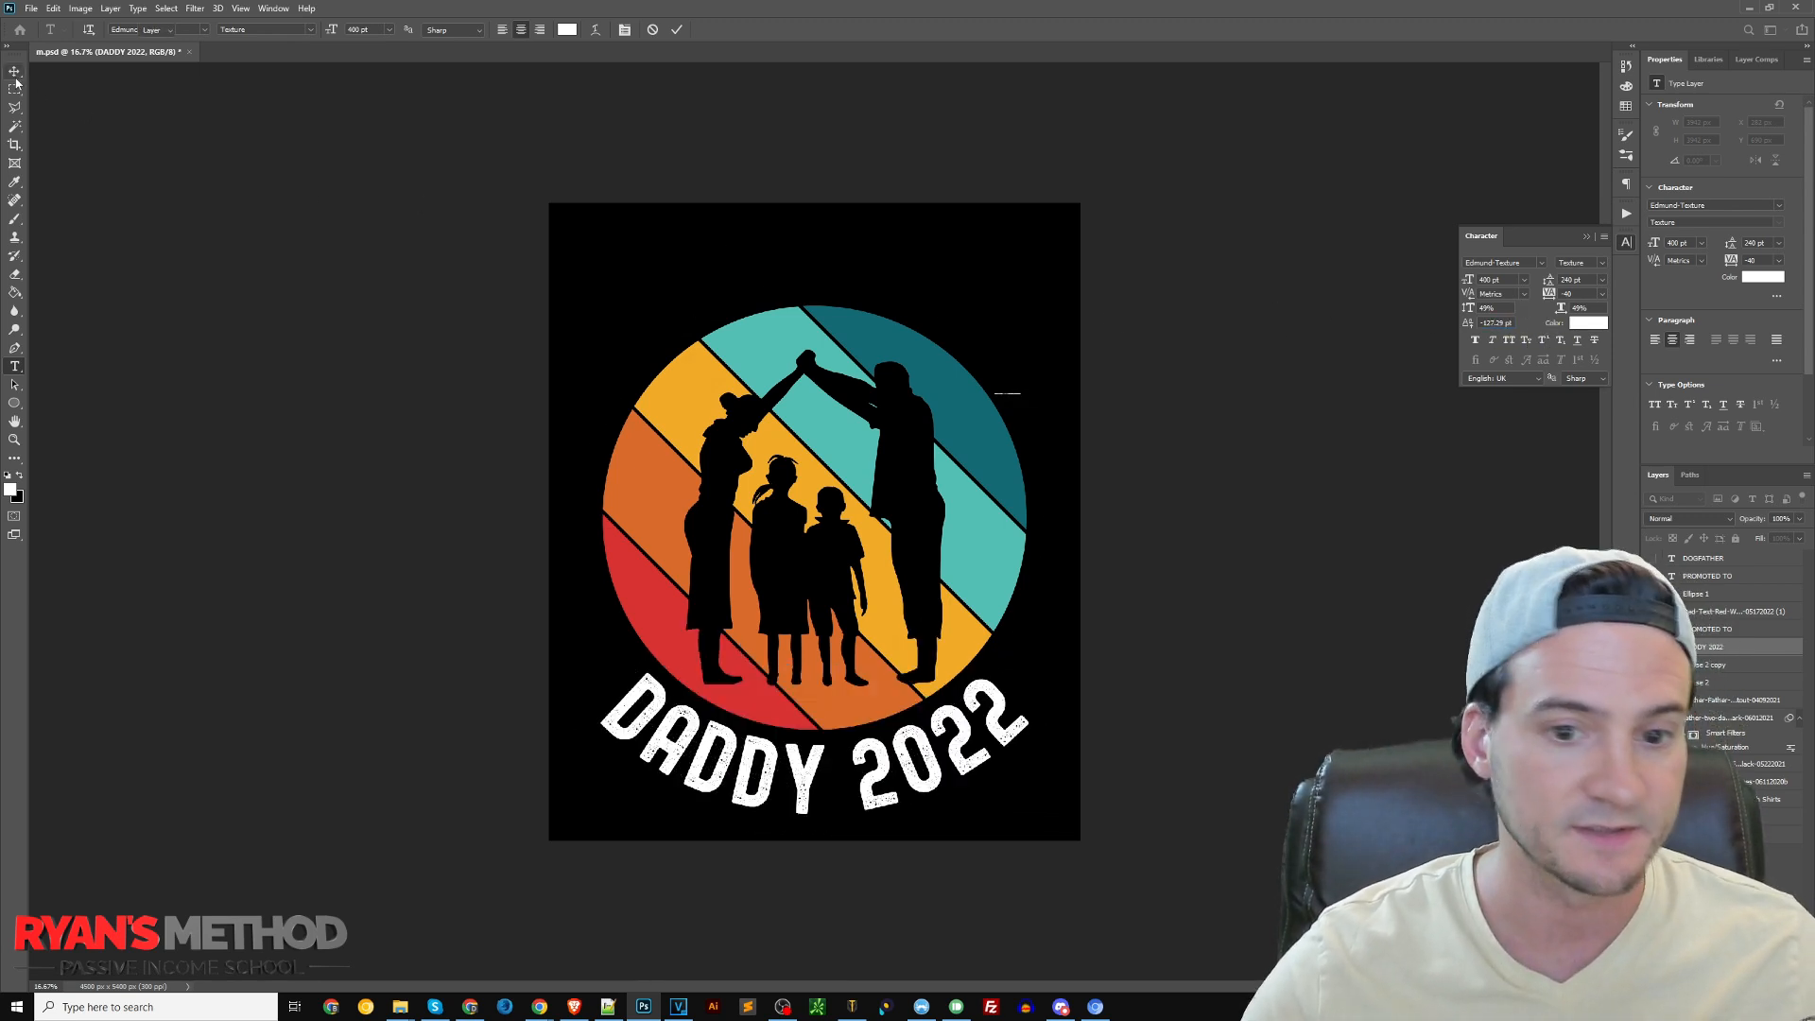
left_click(1467, 326)
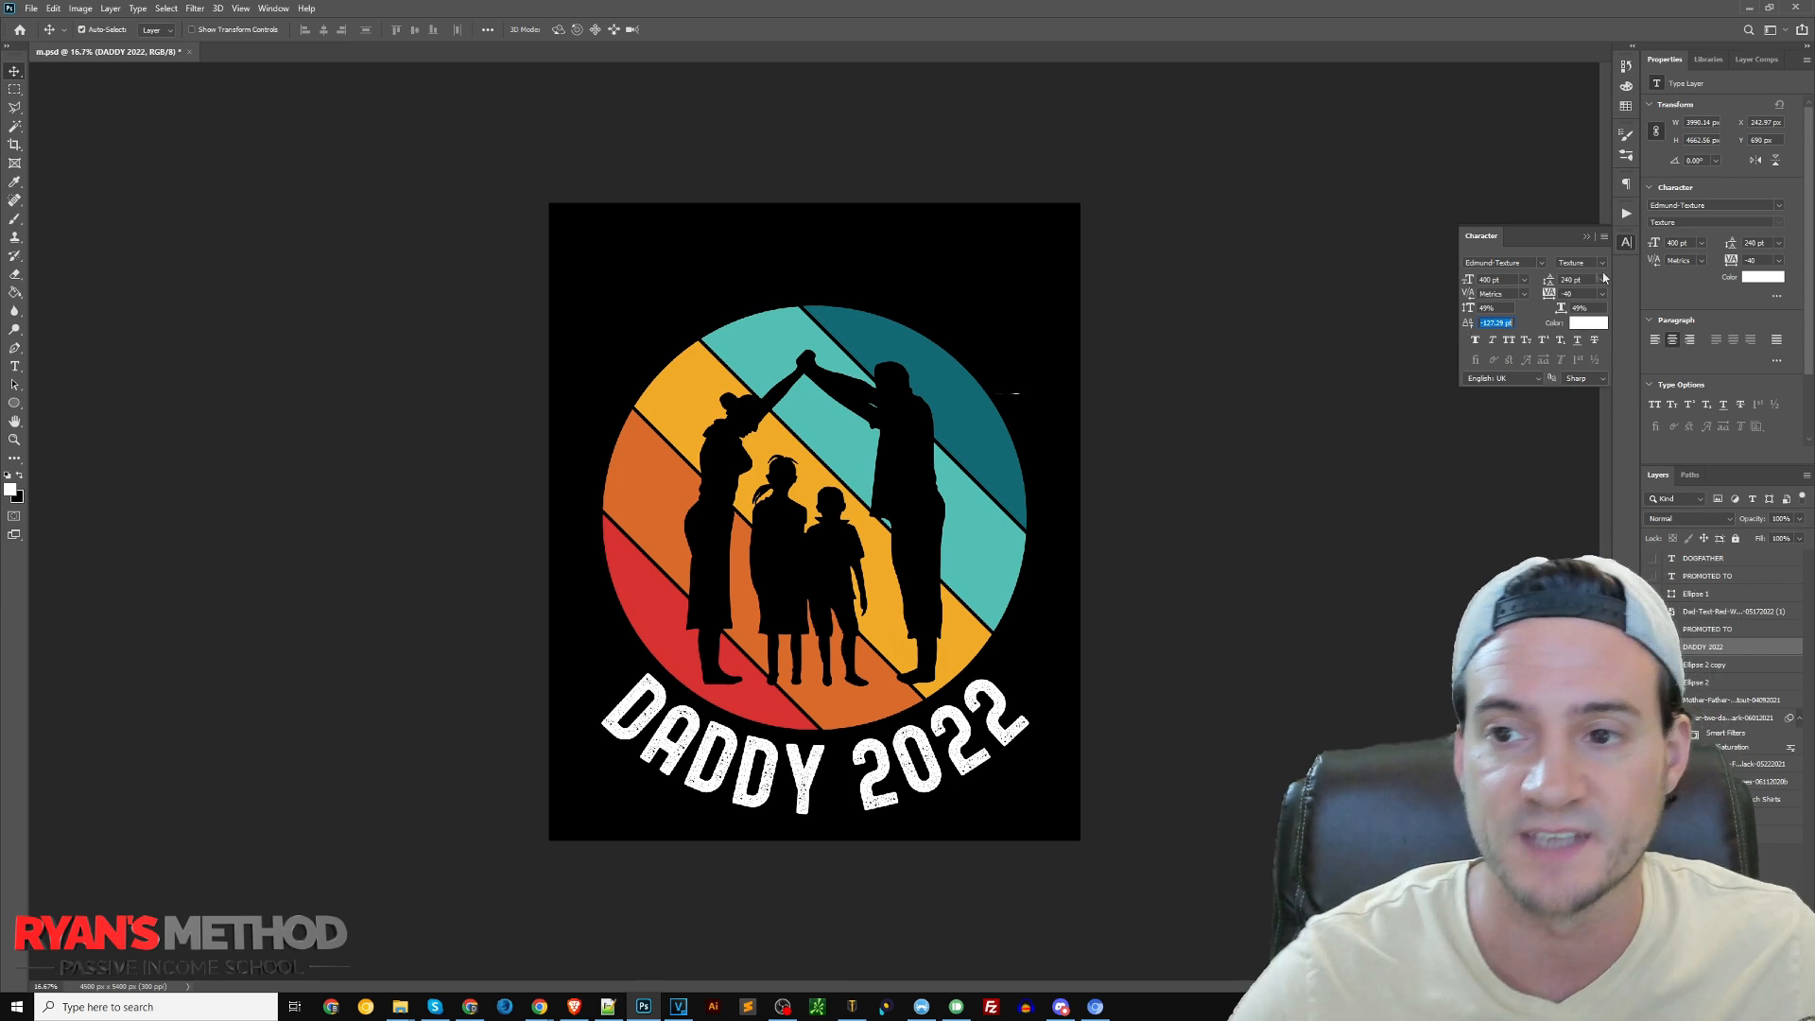
left_click(1587, 236)
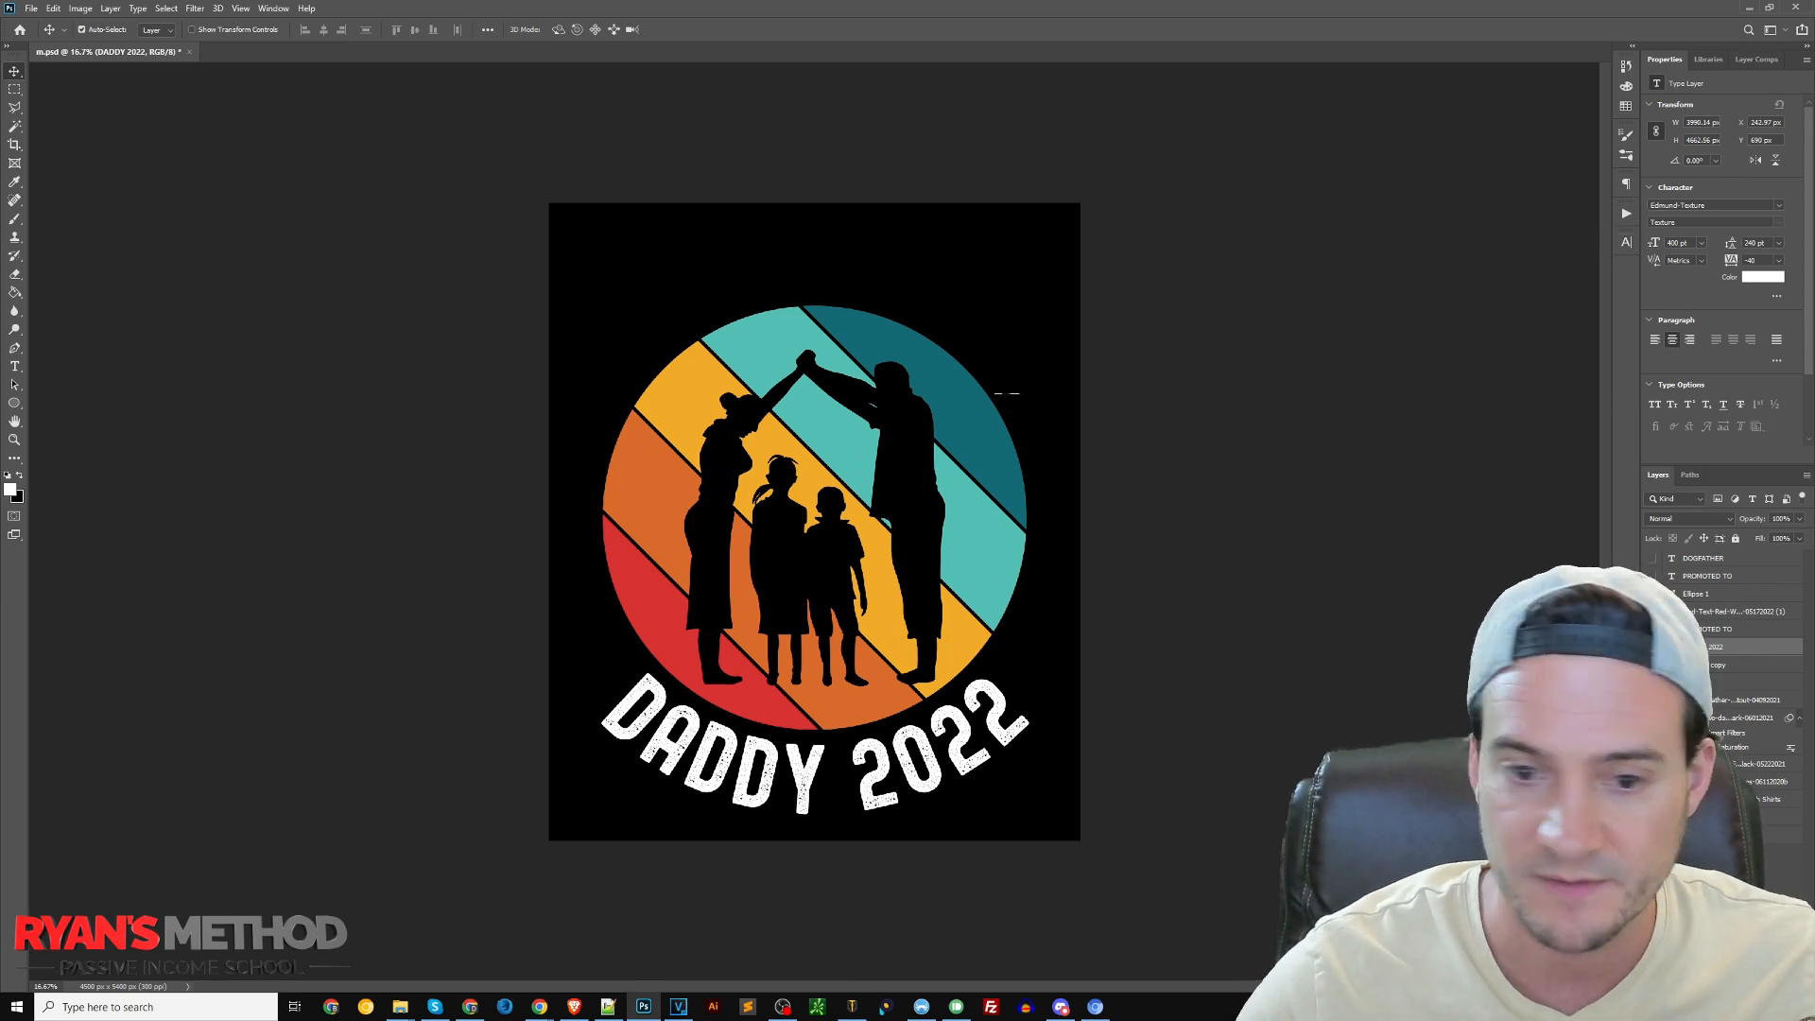
Show the hidden white "PROMOTED TO" text above the sunset graphic again
left_click(1652, 611)
left_click(1652, 612)
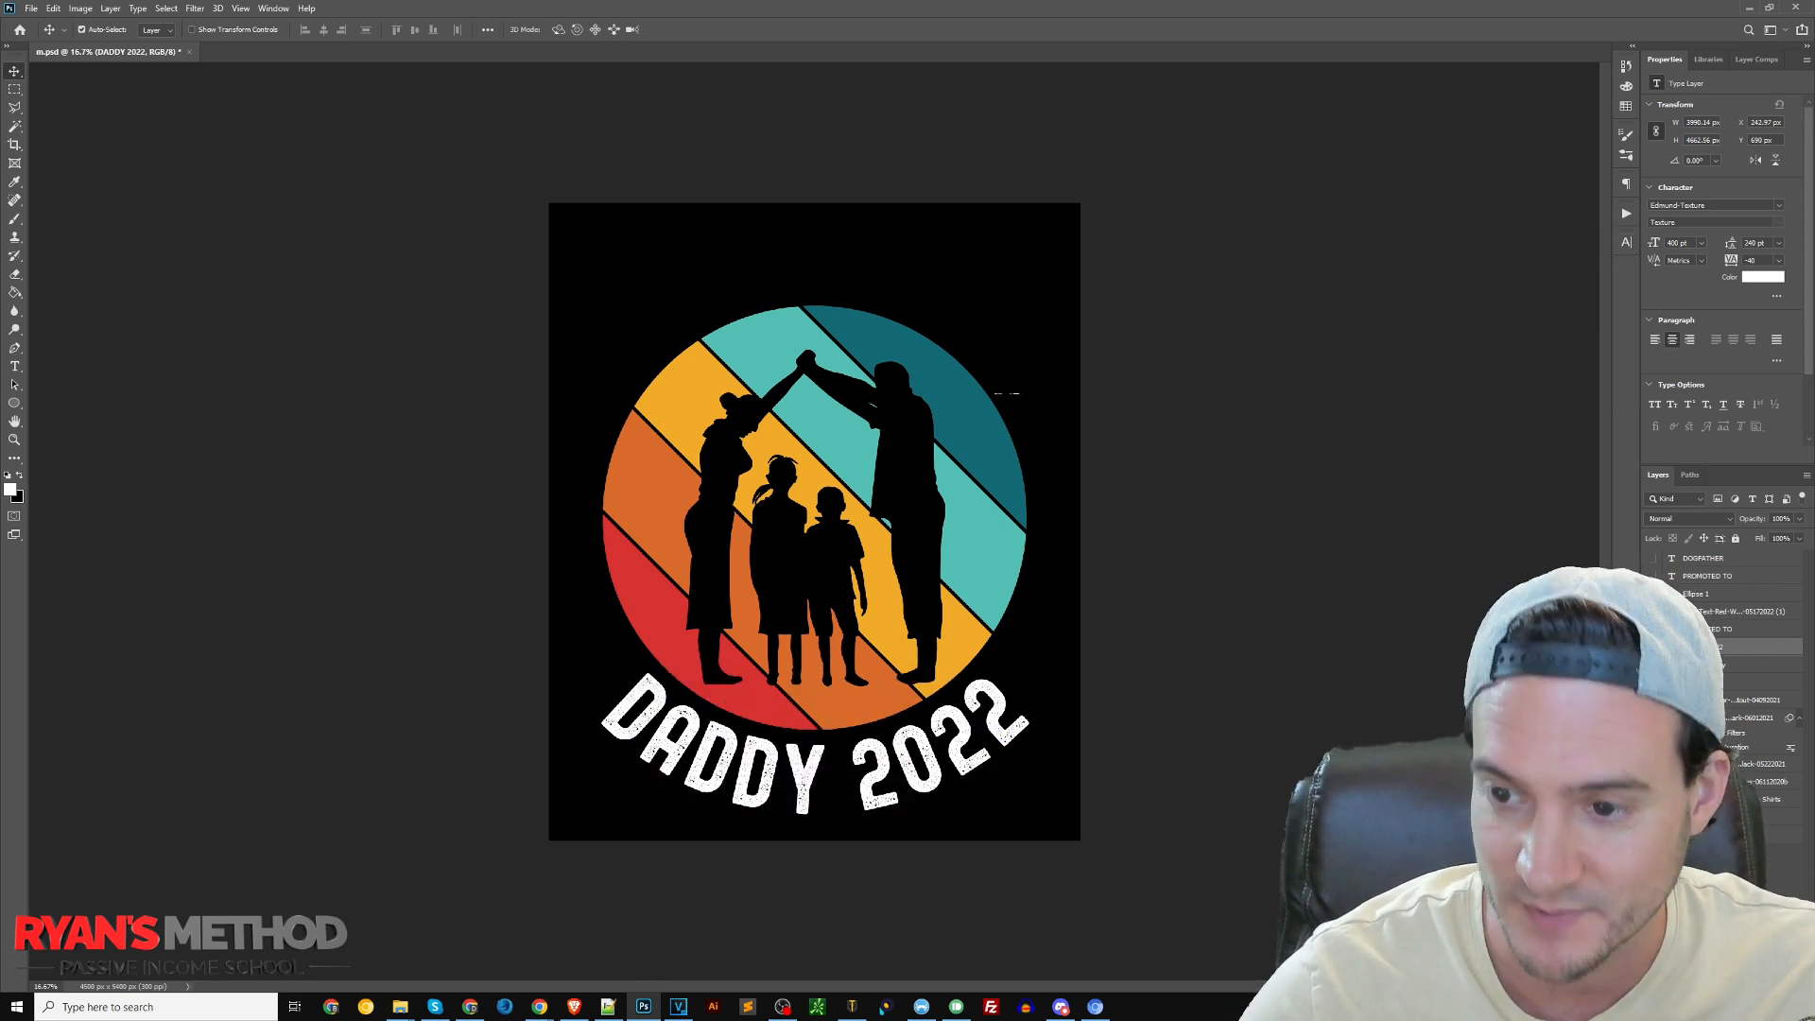
left_click(1652, 628)
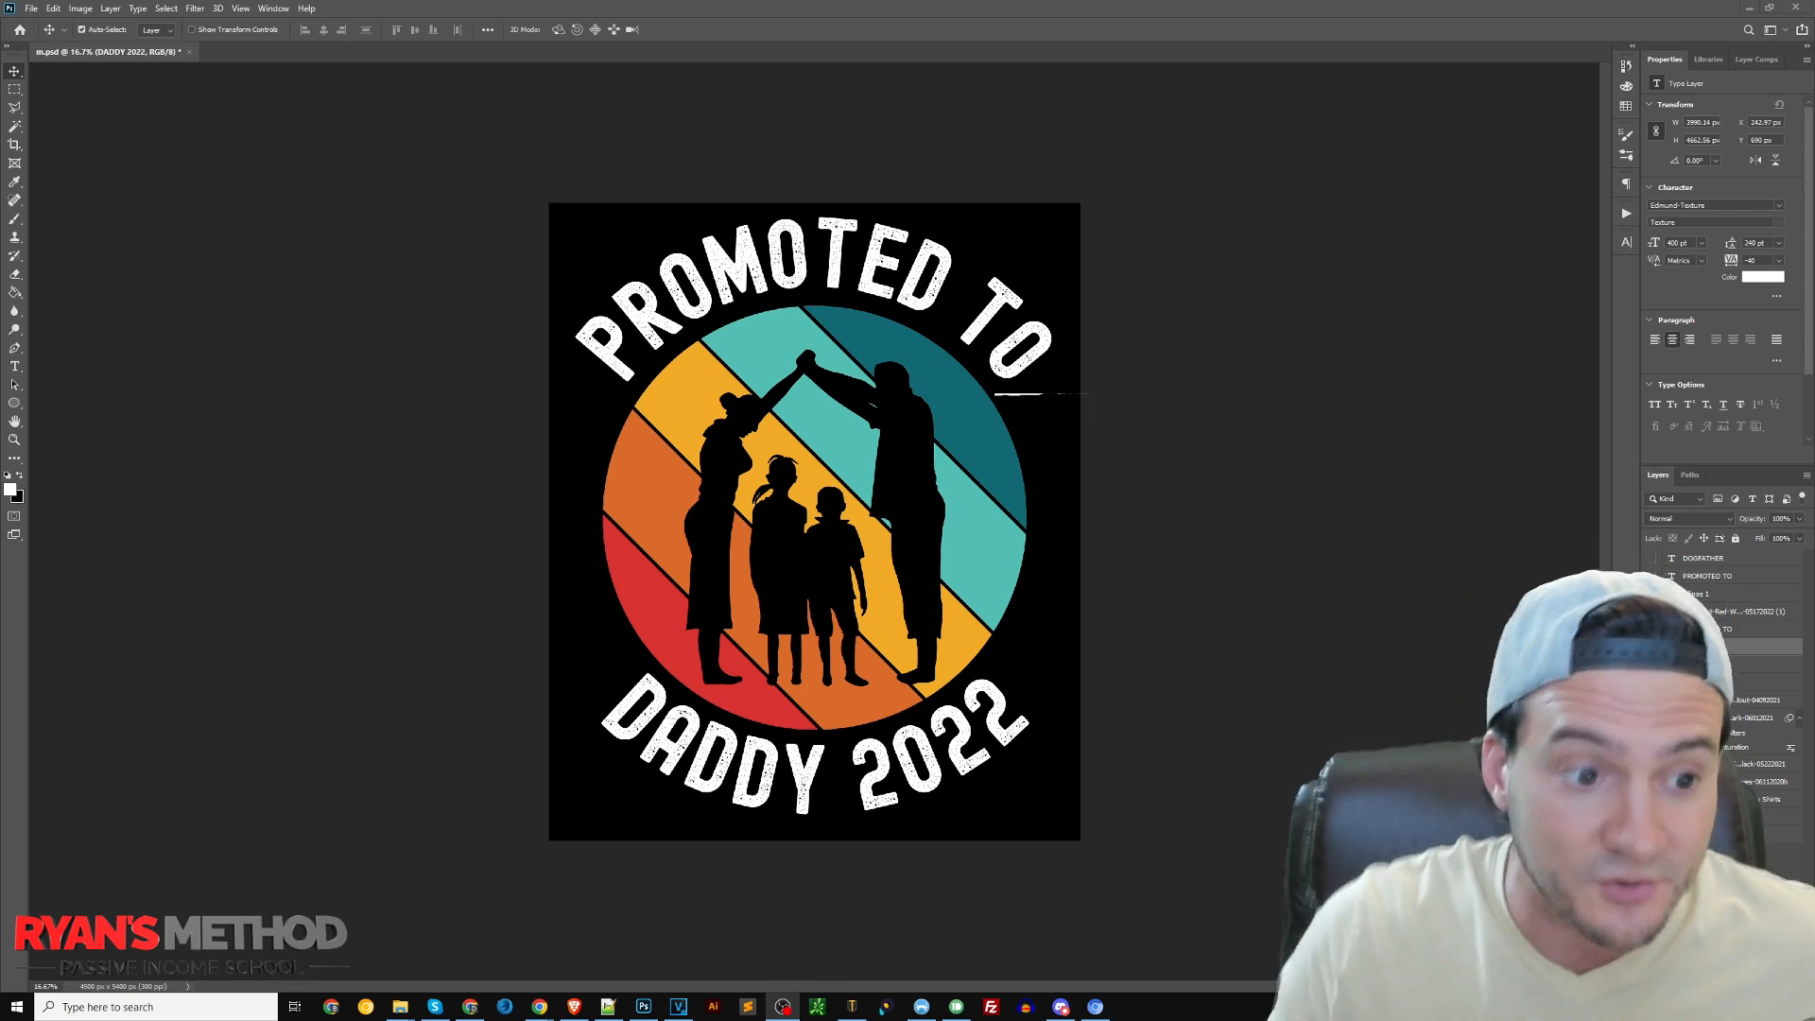
Switch to the Fathers Day Graphics folder in File Explorer and preview the Patriotic Dad and Child Text image
left_click(400, 1006)
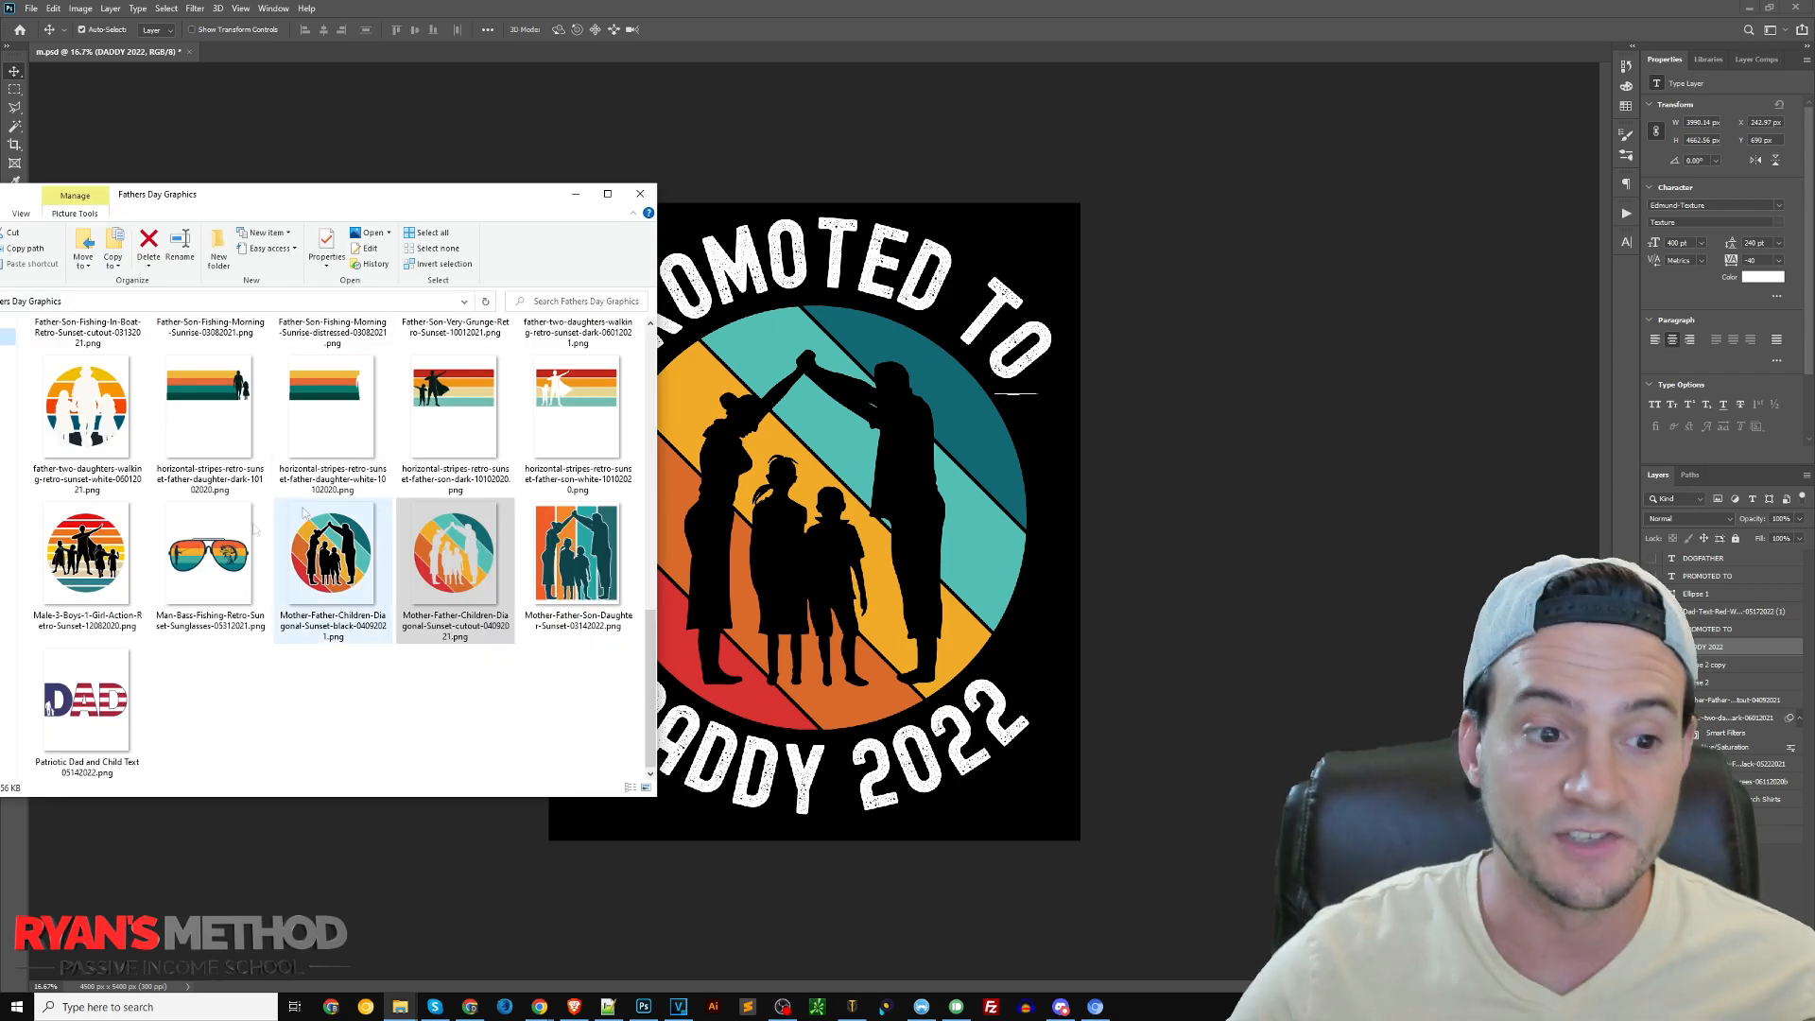
left_click(92, 715)
double_click(94, 678)
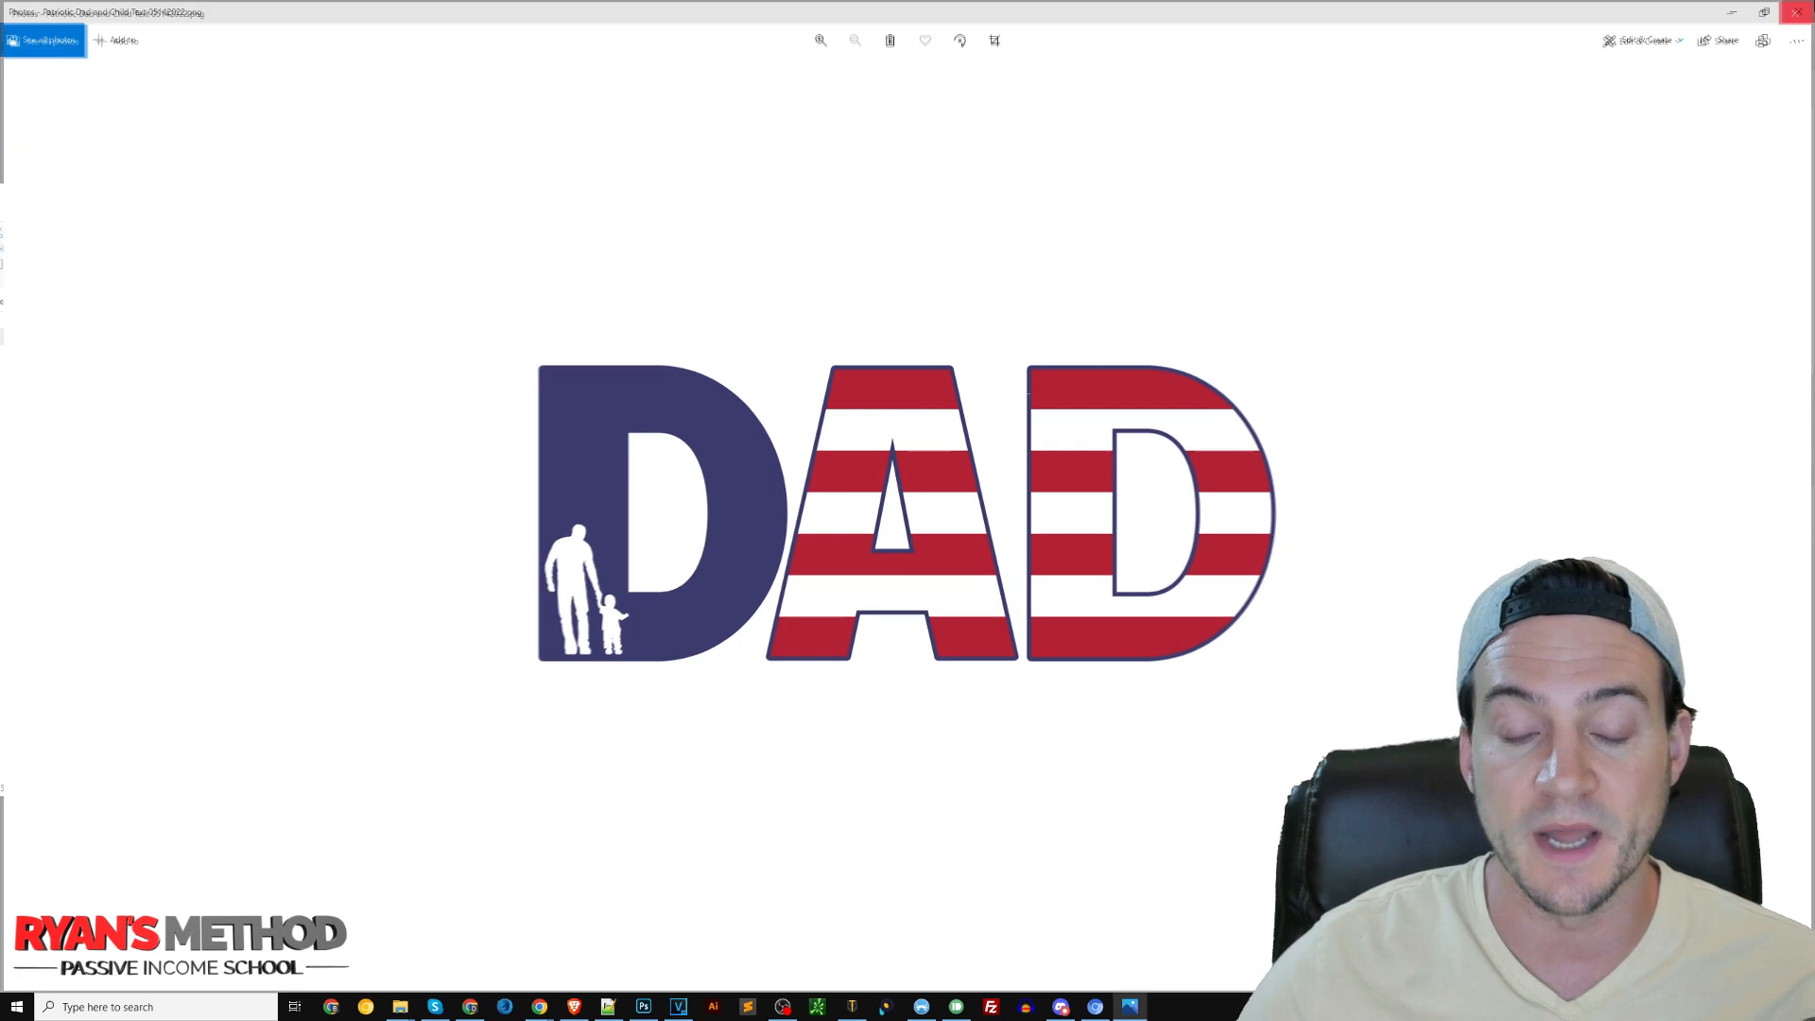
left_click(1803, 9)
Preview the Dad Text Colored American Flag and Dad-Text-Red-White-Blue-Distressed graphics from the folder, closing each preview
scroll(364, 425, "up", 8)
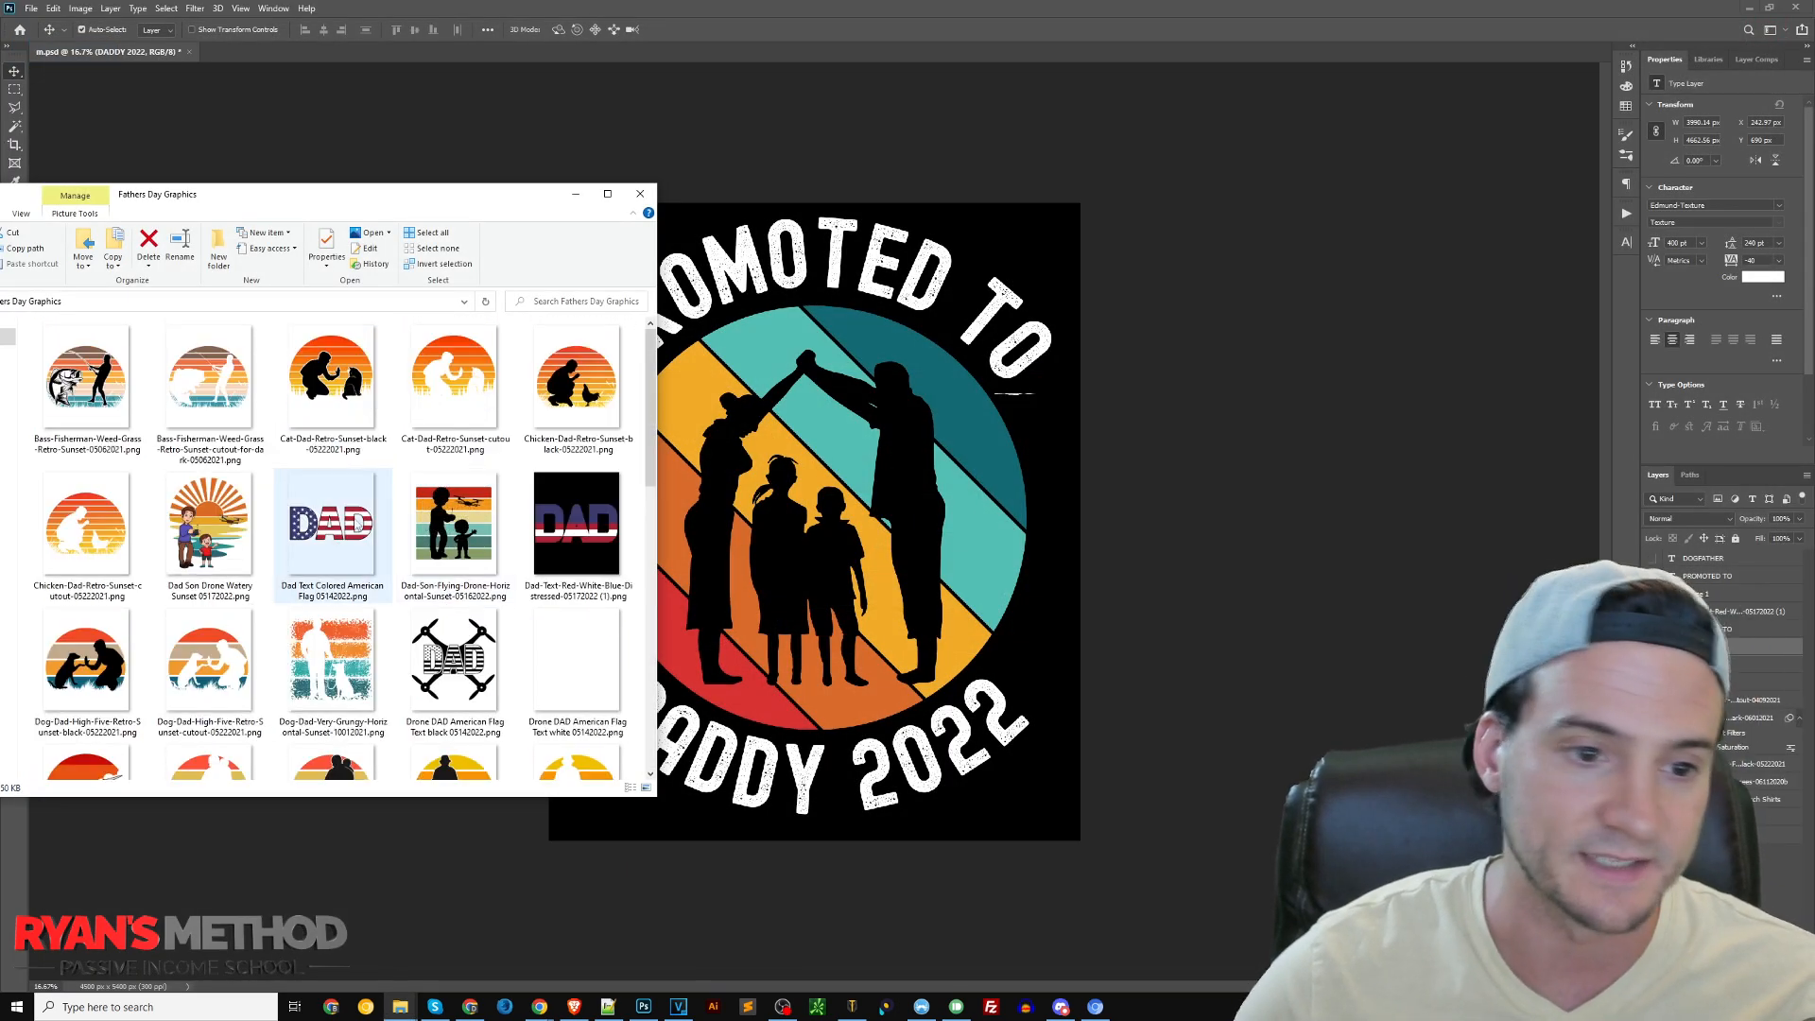
double_click(329, 538)
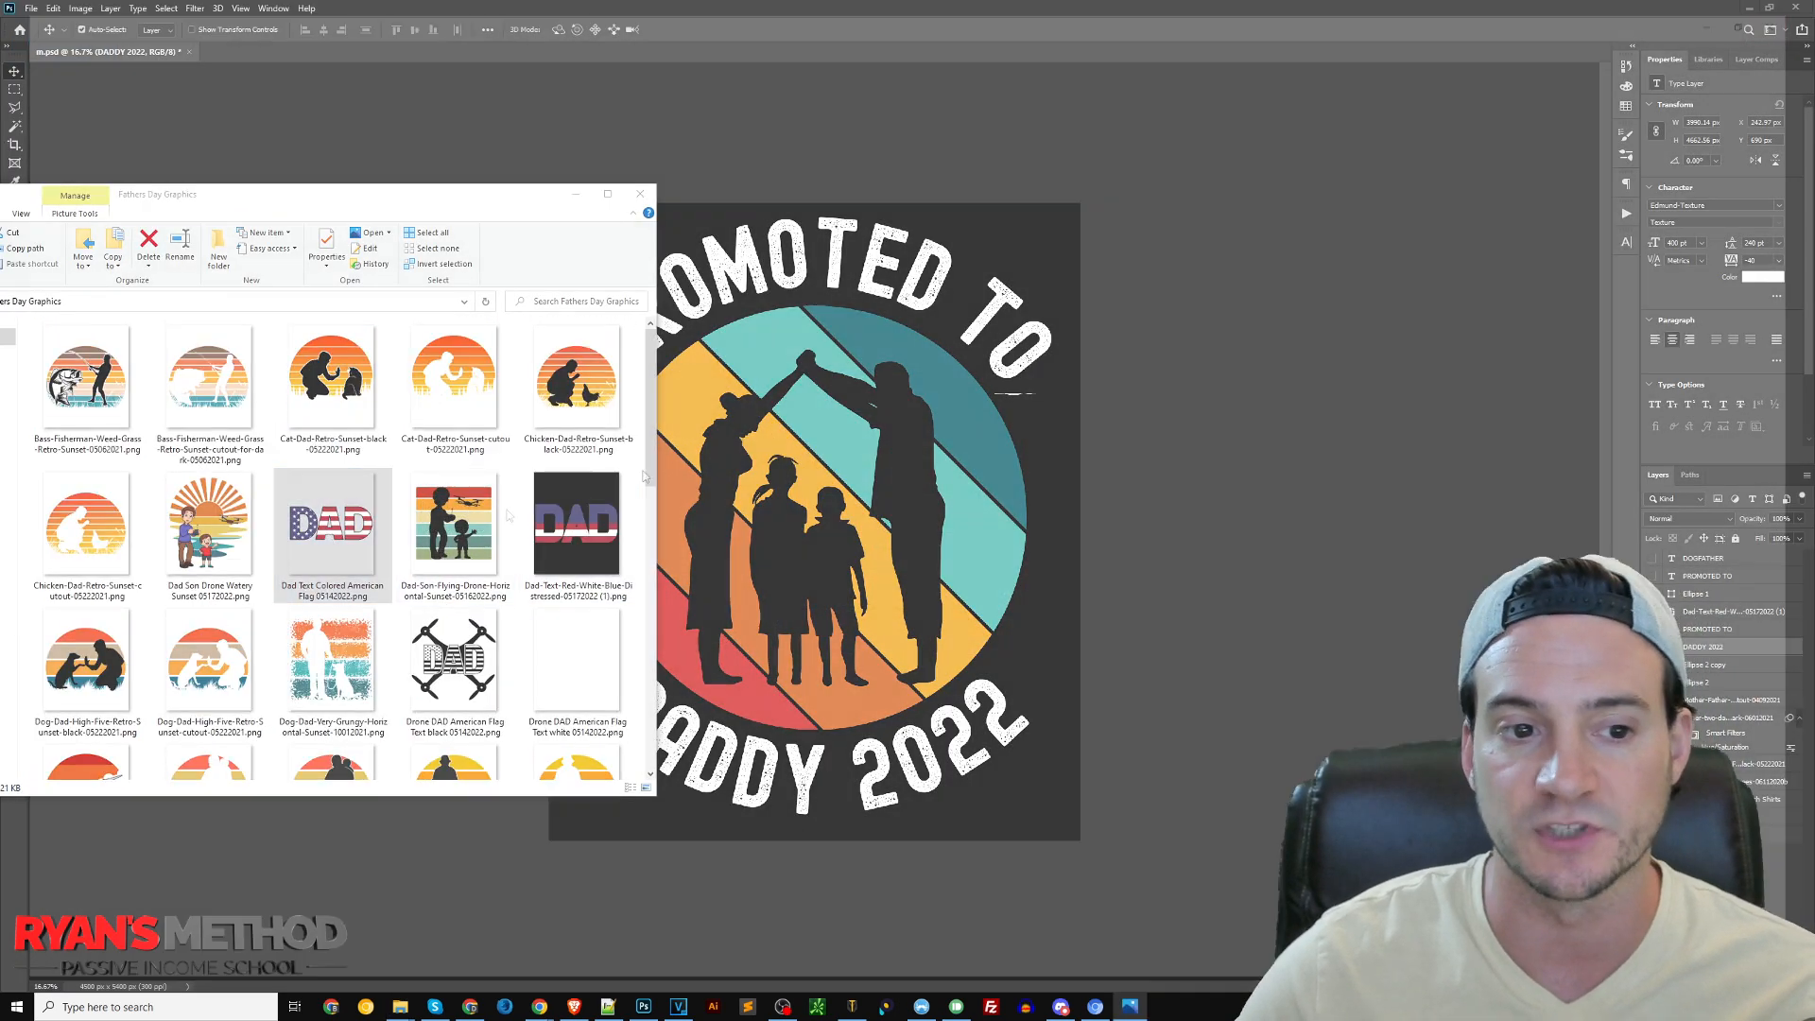
left_click(1798, 11)
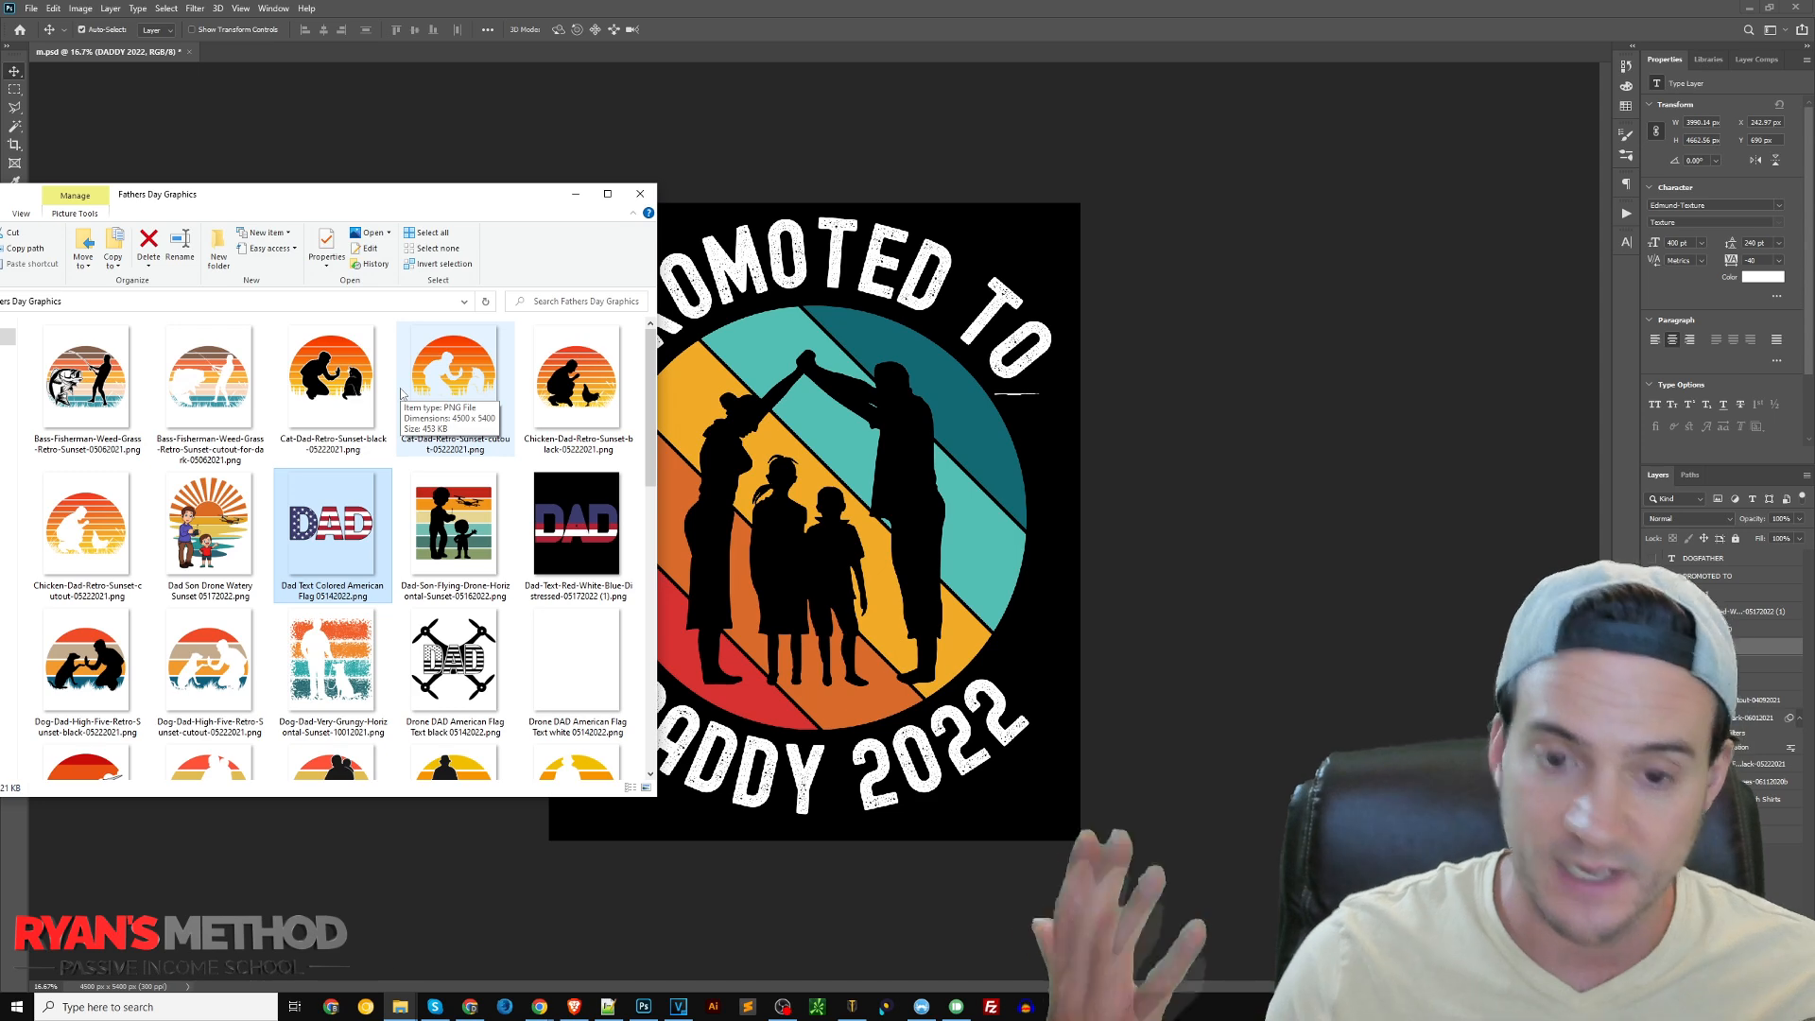
left_click(1099, 95)
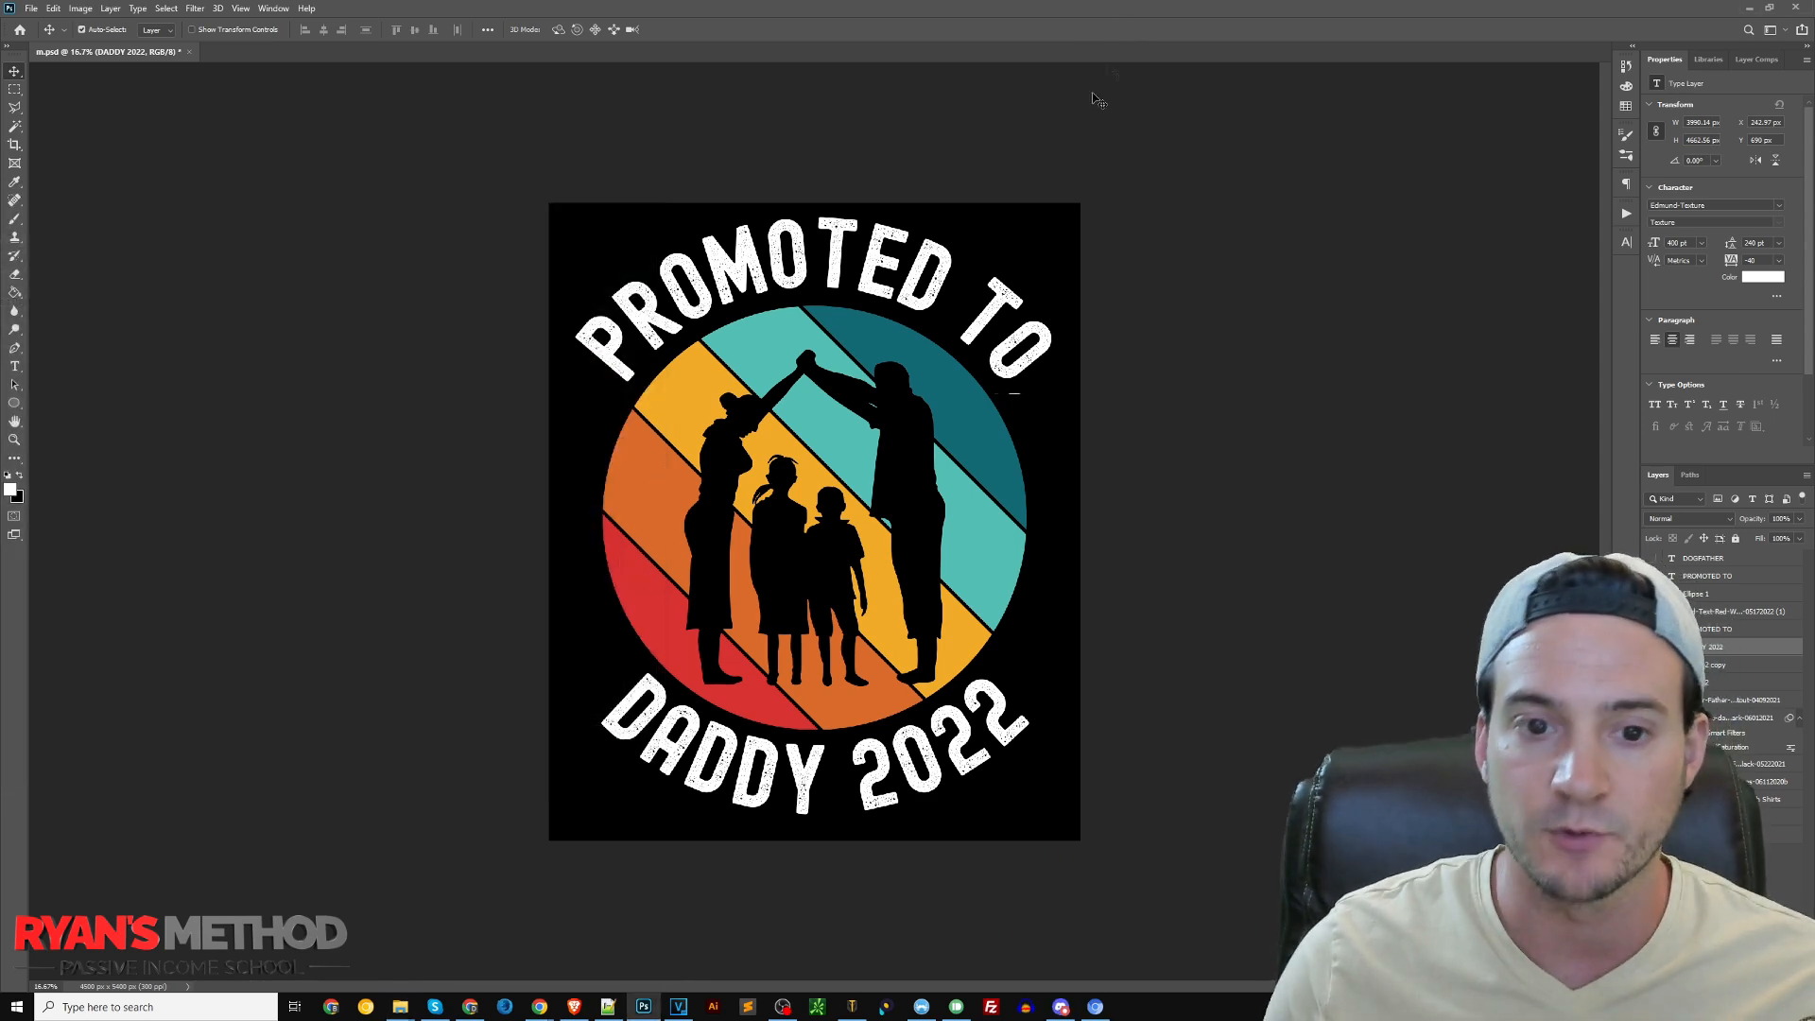
key("alt+Tab")
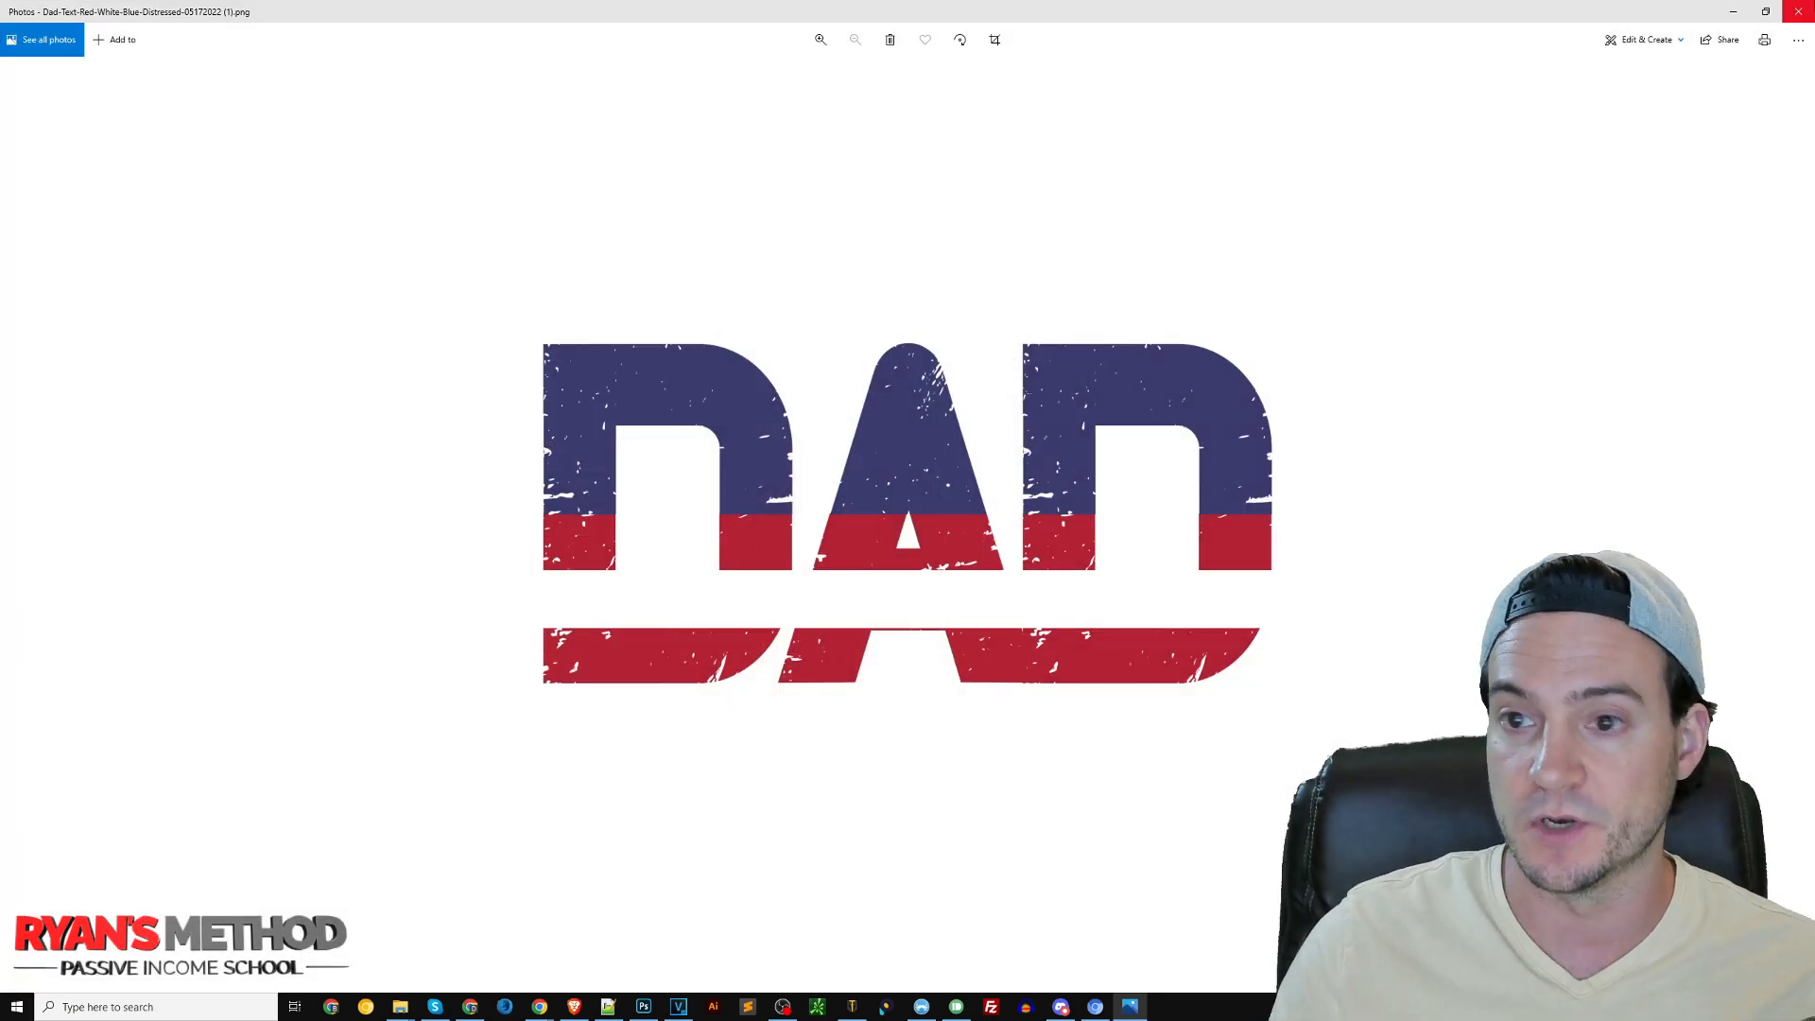
left_click(1798, 11)
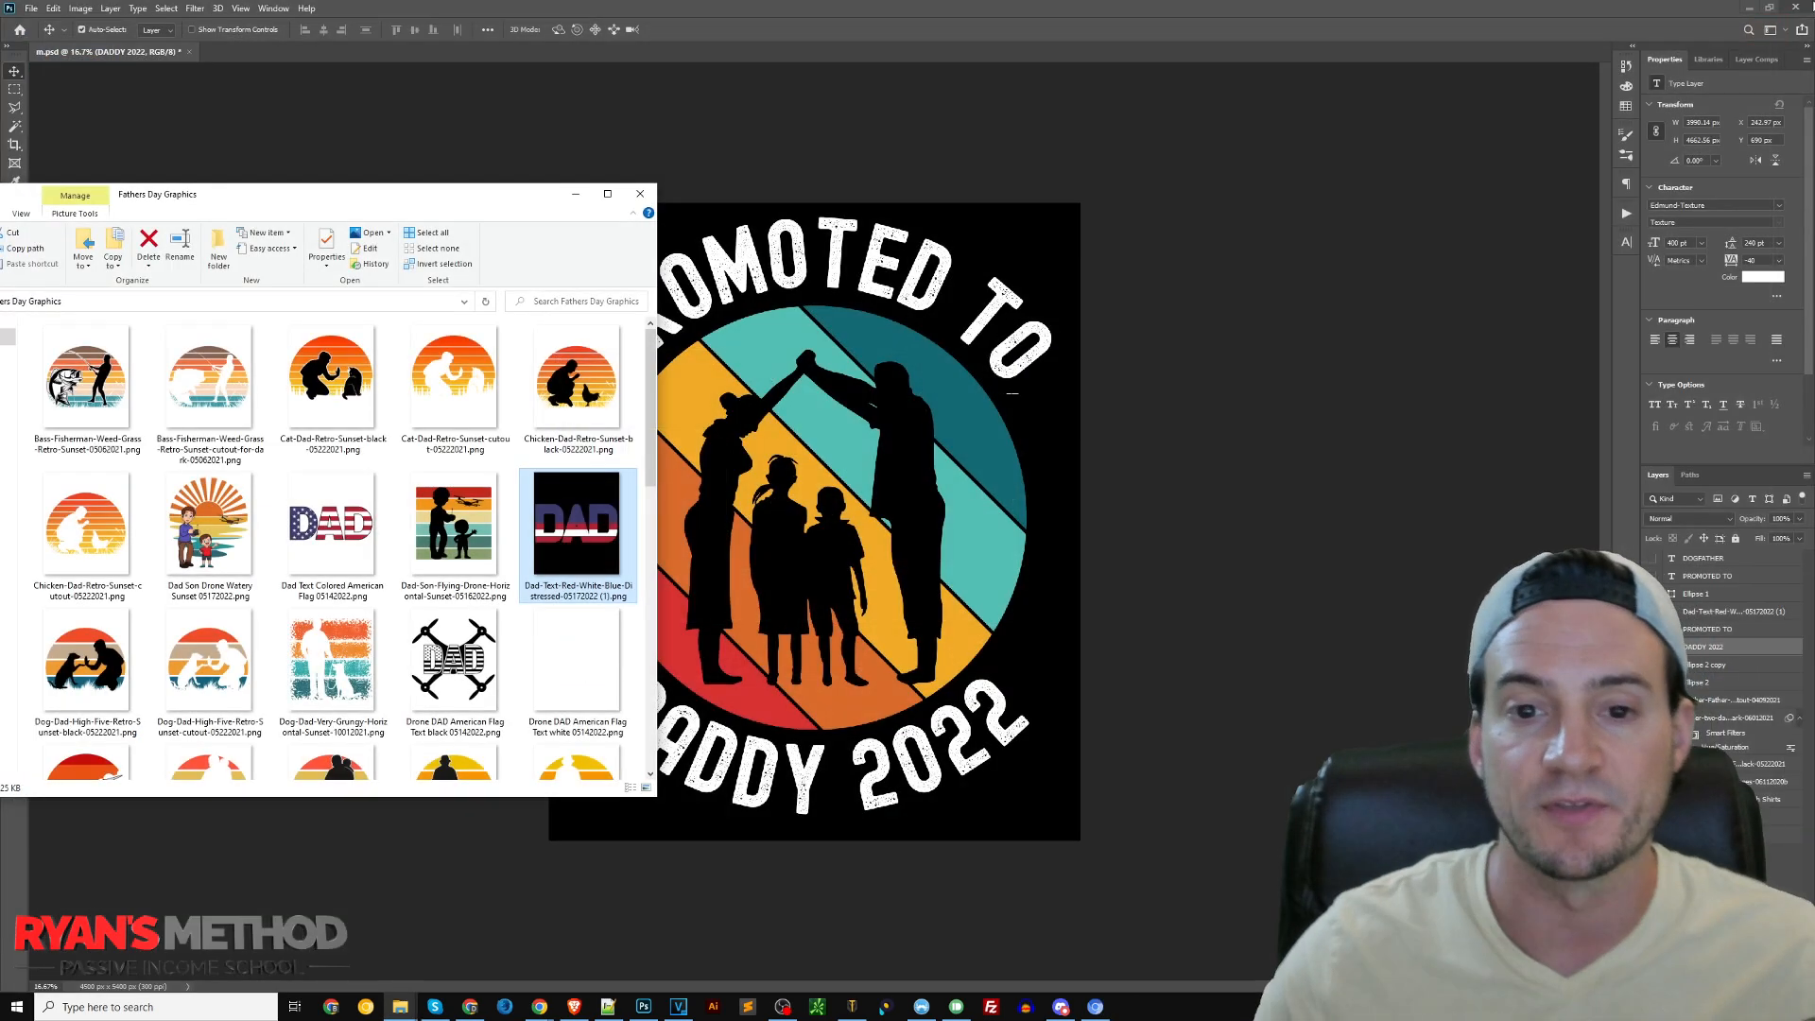